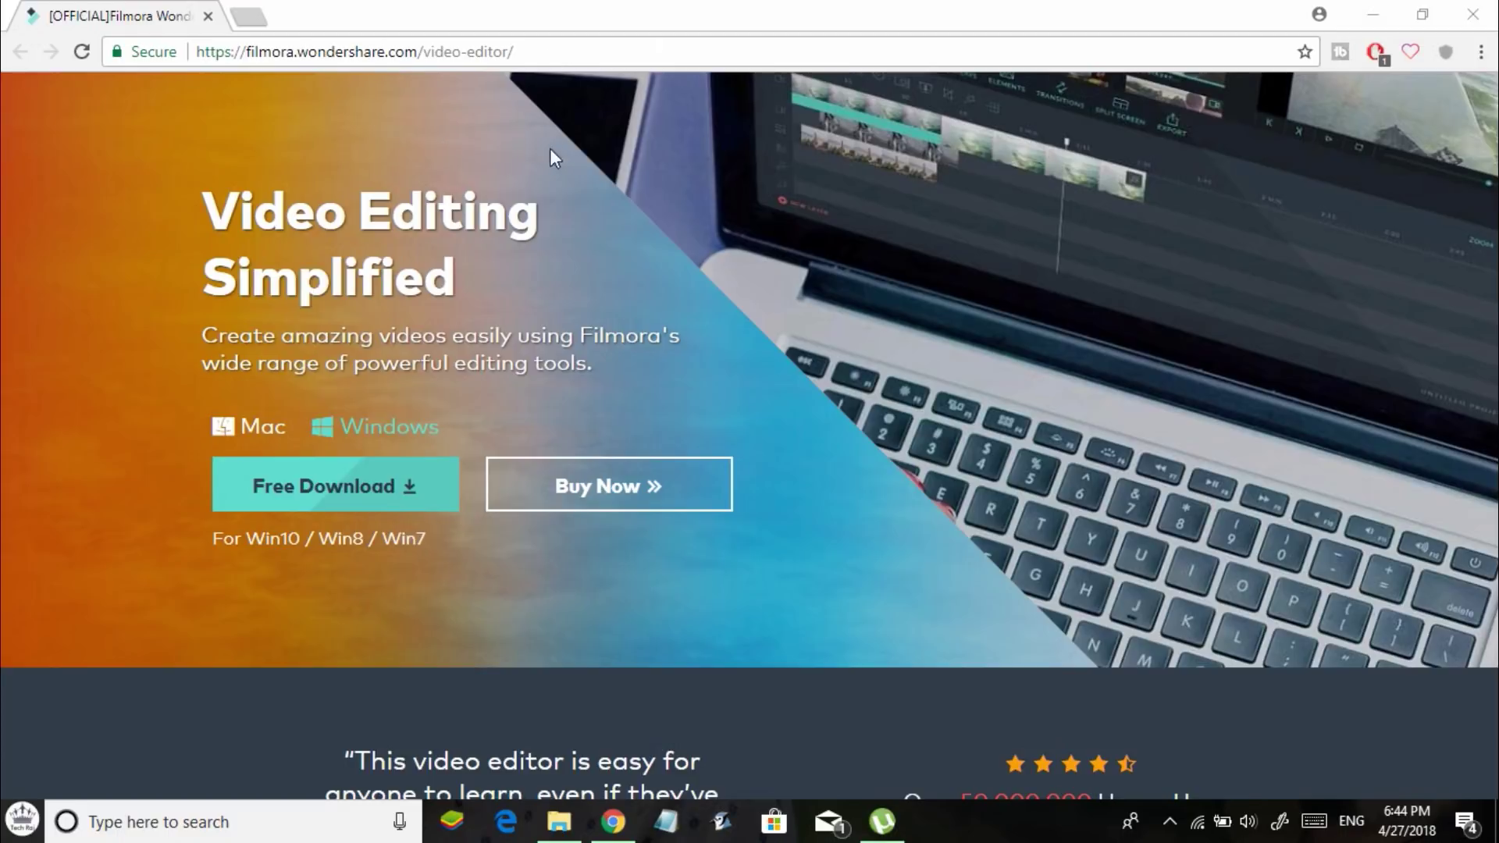
- Download the Windows version of Filmora, saving the installer to the Desktop as filmora_setup_full846_3
{"action": "left_click_drag", "start_coordinate": [515, 51], "coordinate": [177, 39]}
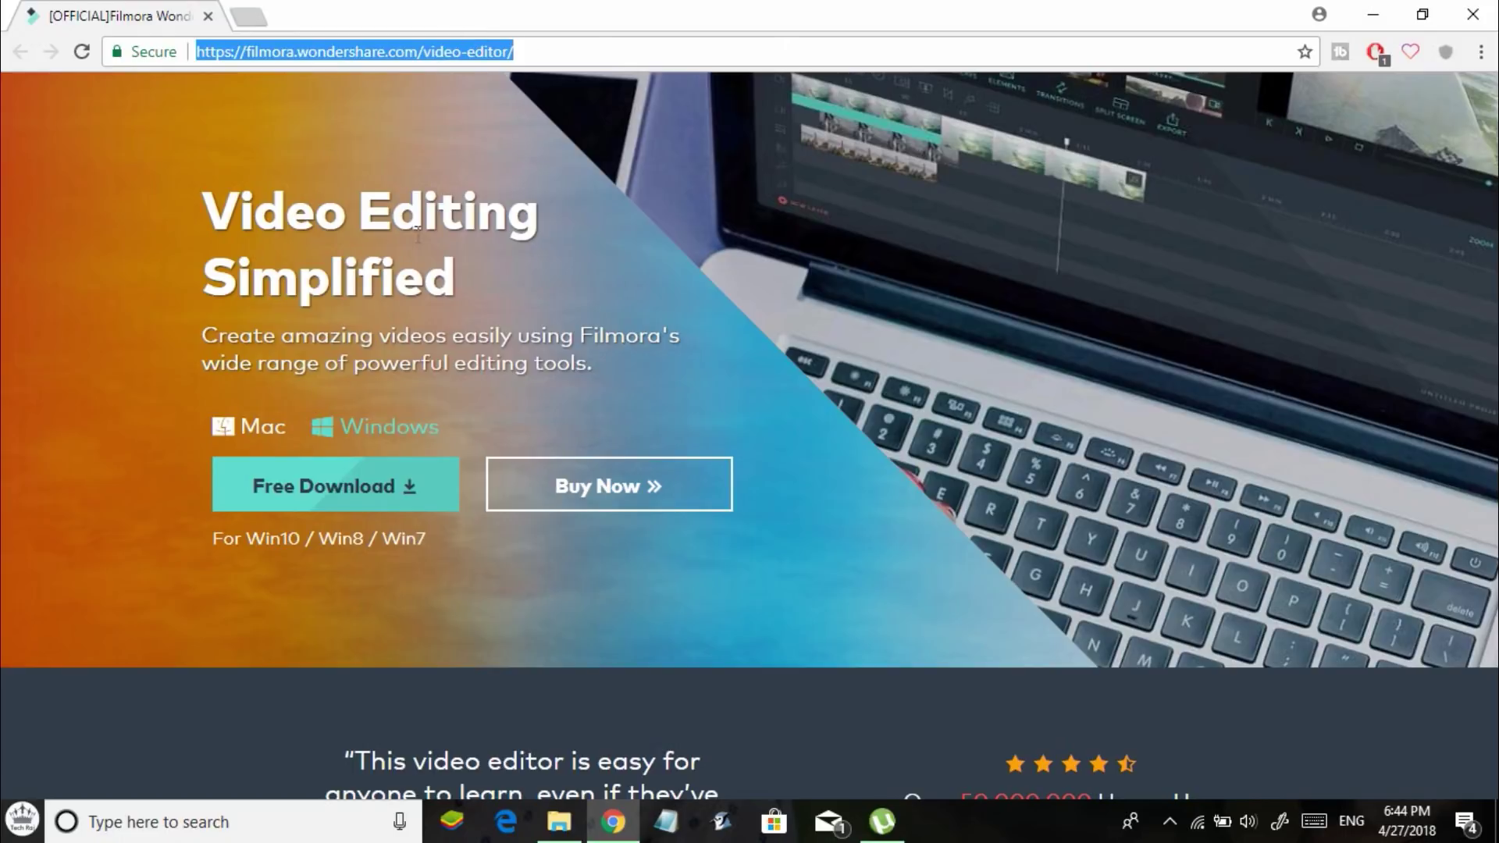
{"action": "scroll", "coordinate": [416, 230], "scroll_direction": "up", "scroll_amount": 1}
{"action": "left_click", "coordinate": [281, 539]}
{"action": "left_click", "coordinate": [329, 547]}
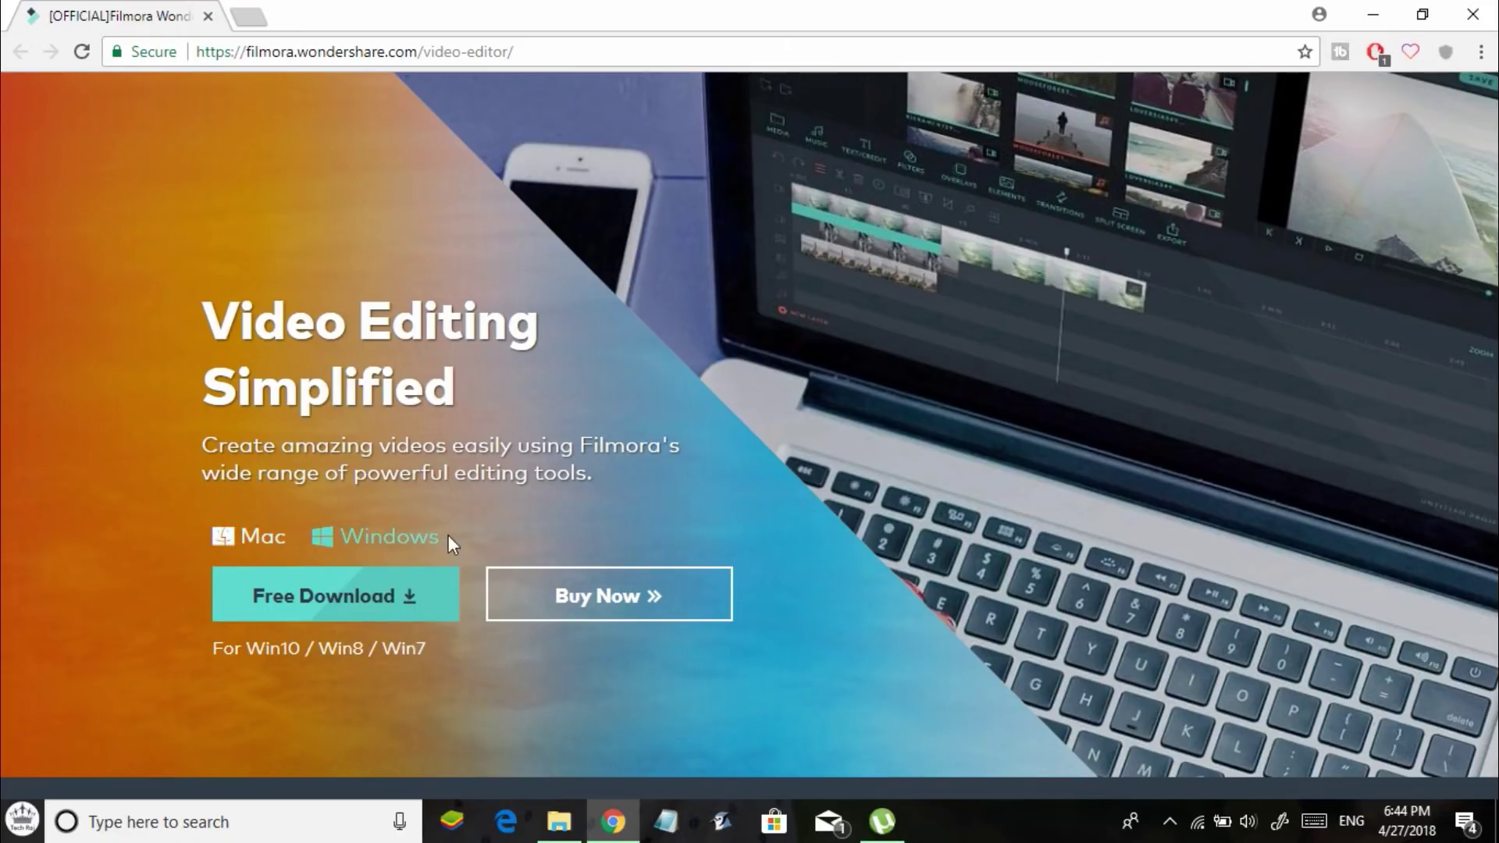
{"action": "left_click", "coordinate": [295, 600]}
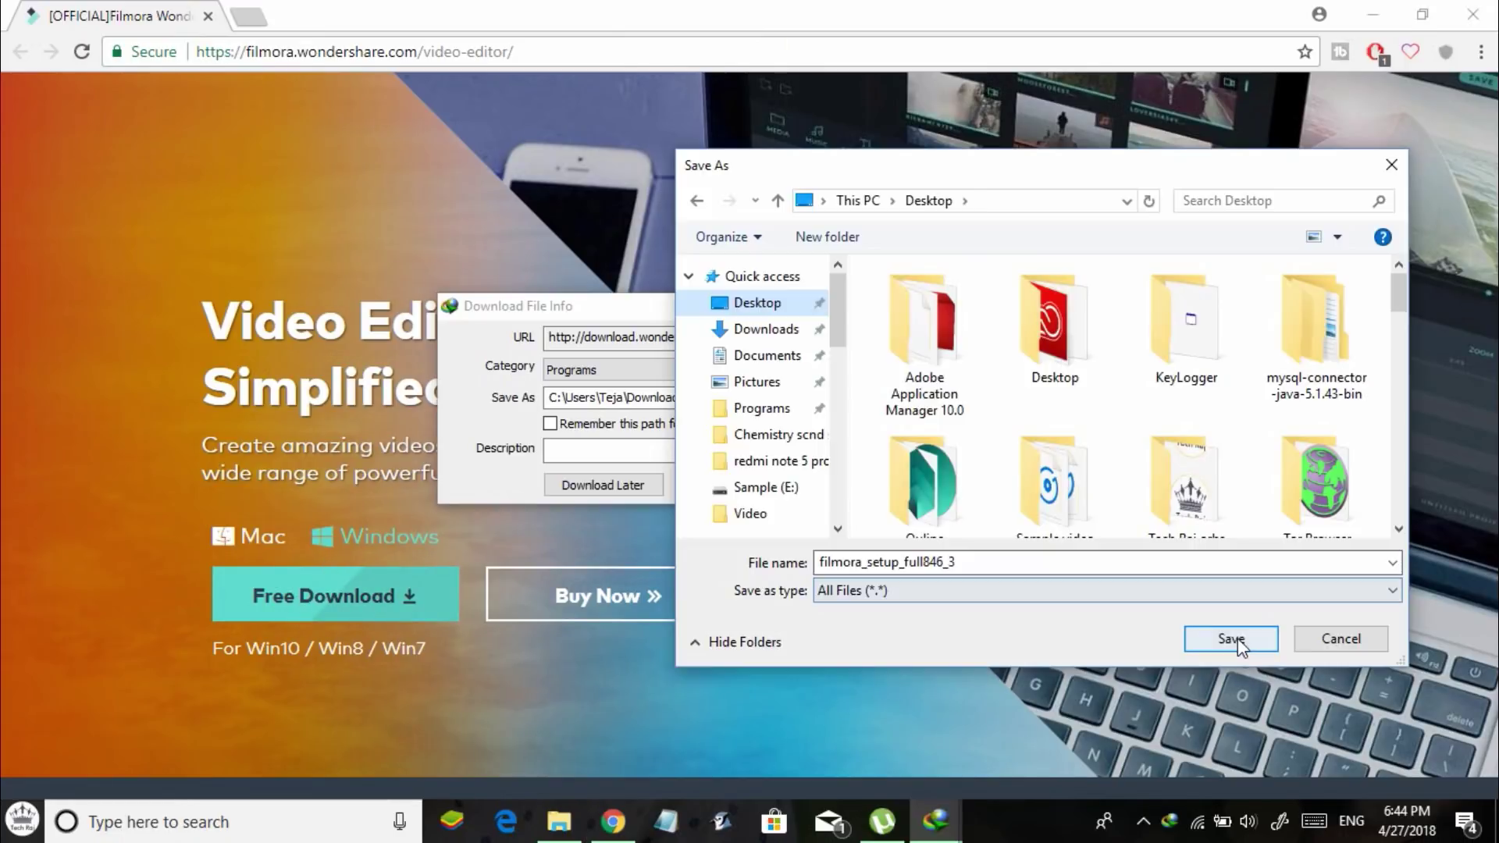
{"action": "left_click", "coordinate": [1236, 639]}
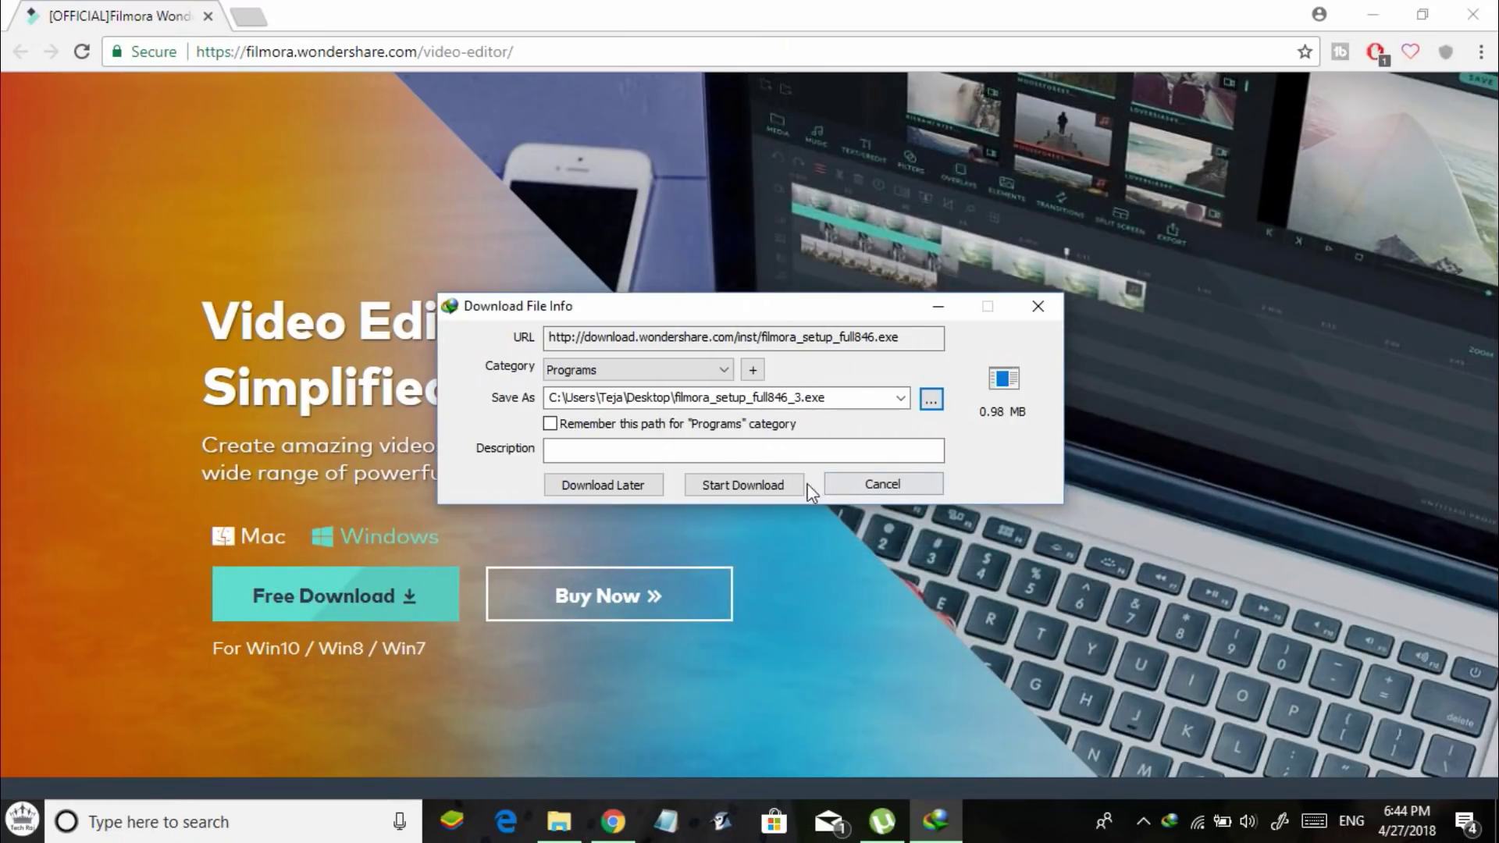
{"action": "left_click", "coordinate": [765, 482]}
{"action": "left_click_drag", "start_coordinate": [656, 173], "coordinate": [424, 106]}
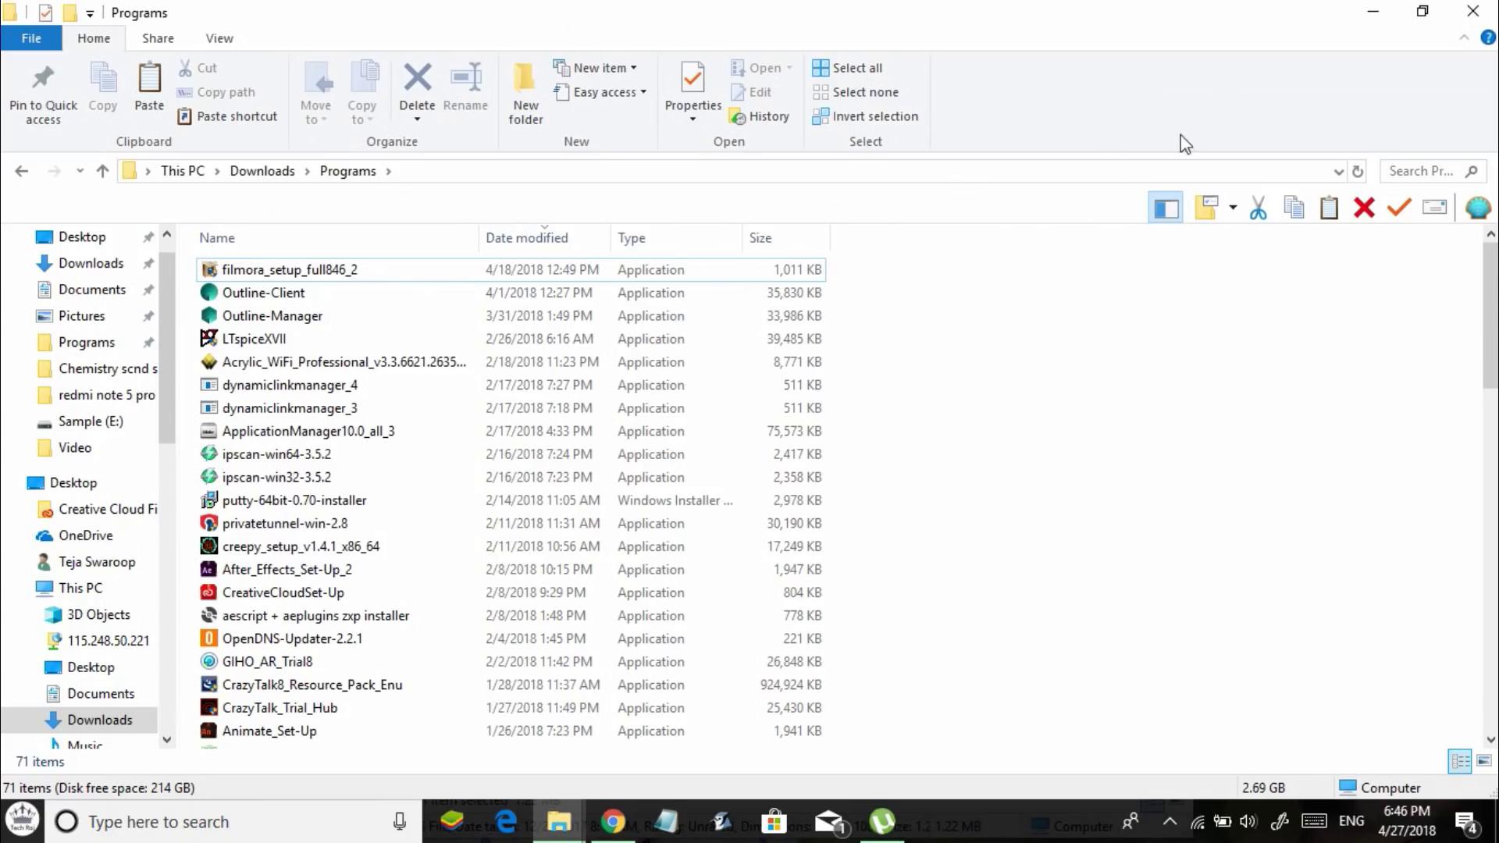
- Launch the filmora_setup_full846_2 installer from the Programs folder in Downloads
{"action": "double_click", "coordinate": [370, 275]}
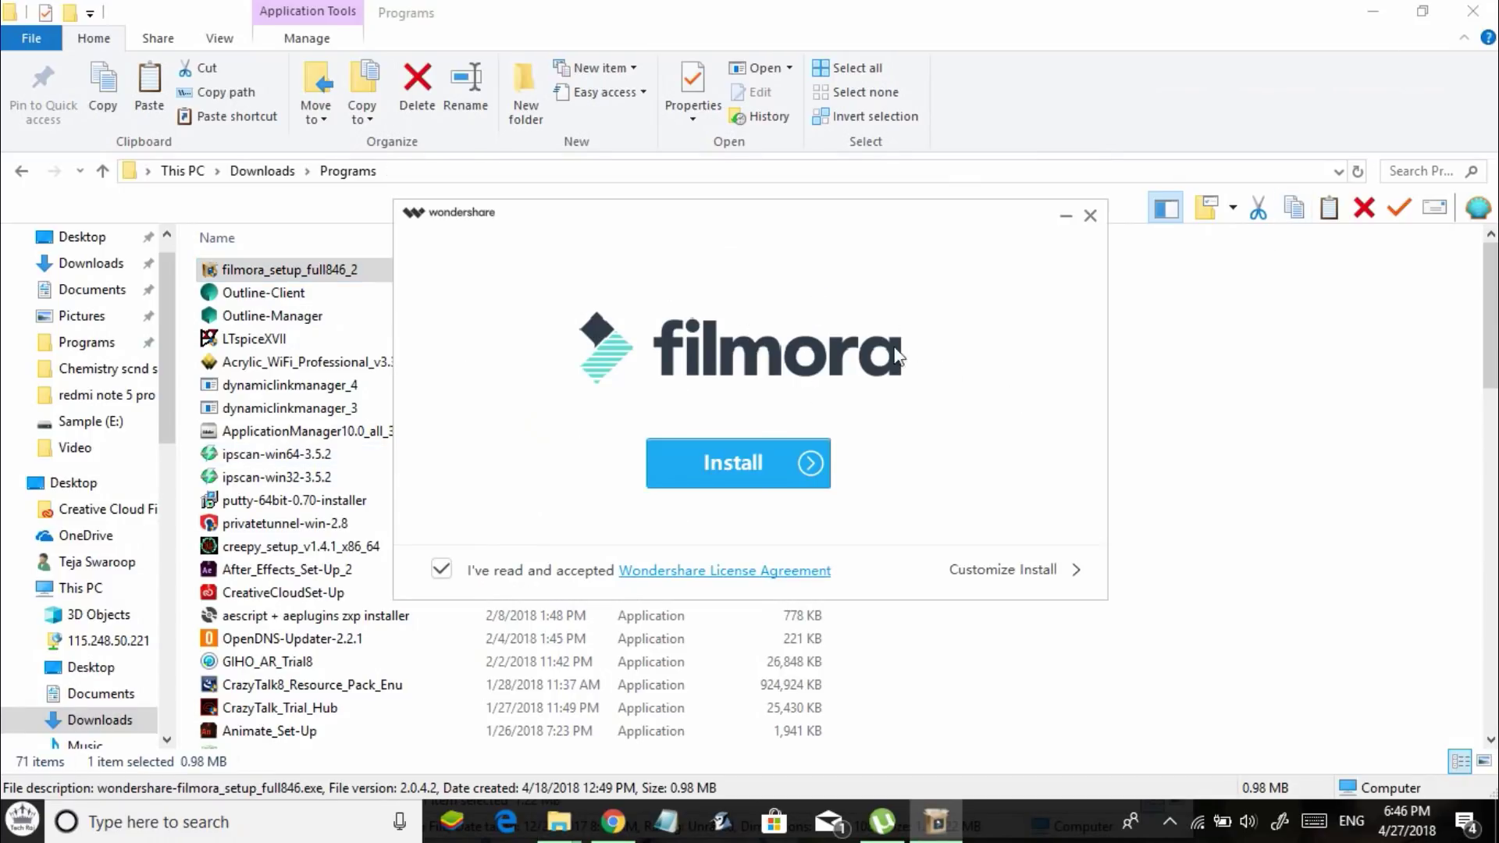
{"action": "left_click", "coordinate": [1421, 12]}
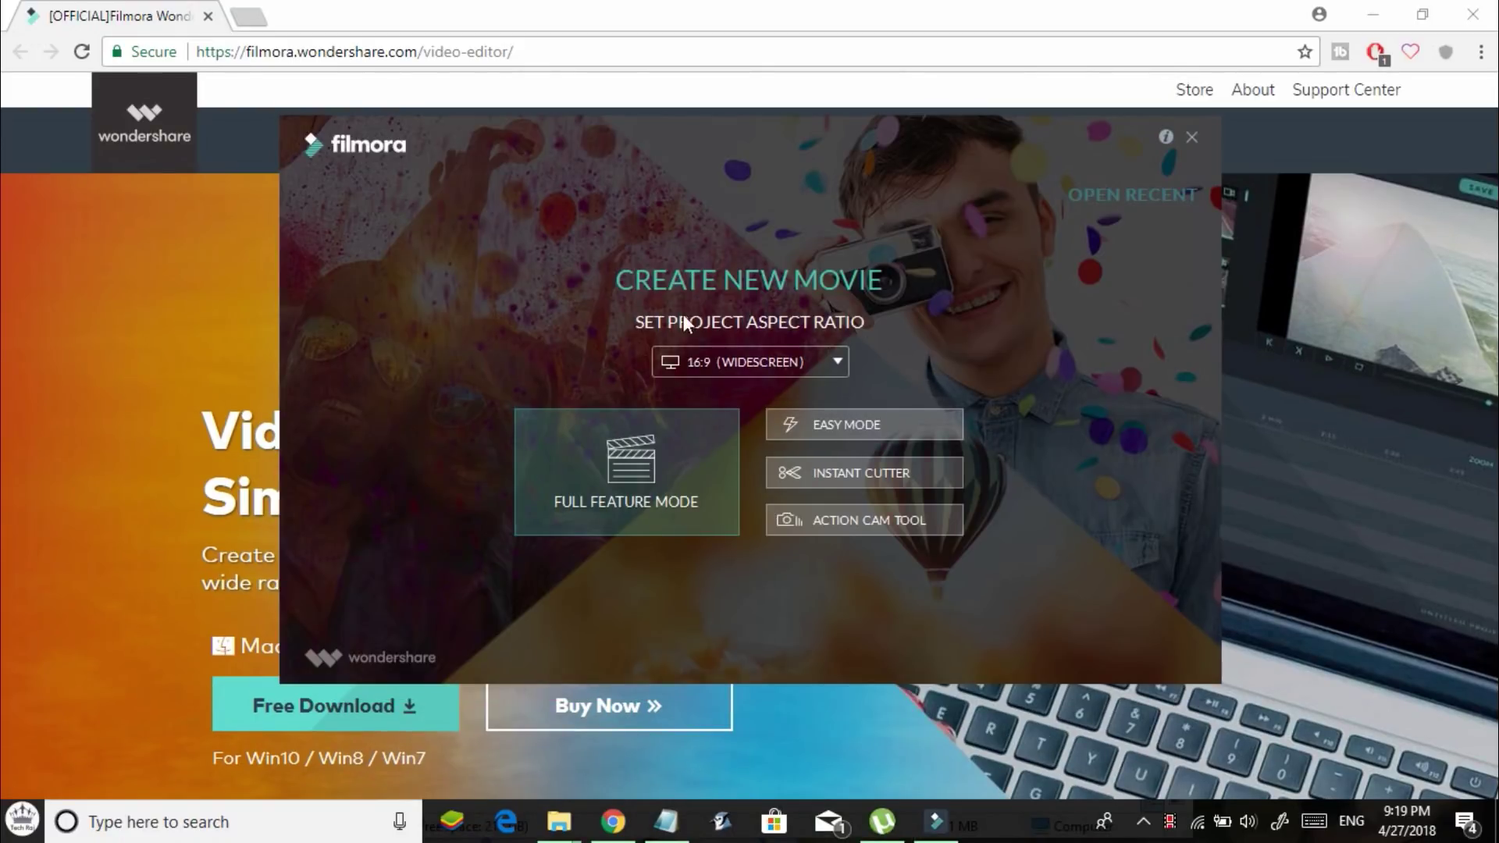
- Create a new movie with the 16:9 (Widescreen) aspect ratio in Full Feature Mode
{"action": "left_click", "coordinate": [812, 362]}
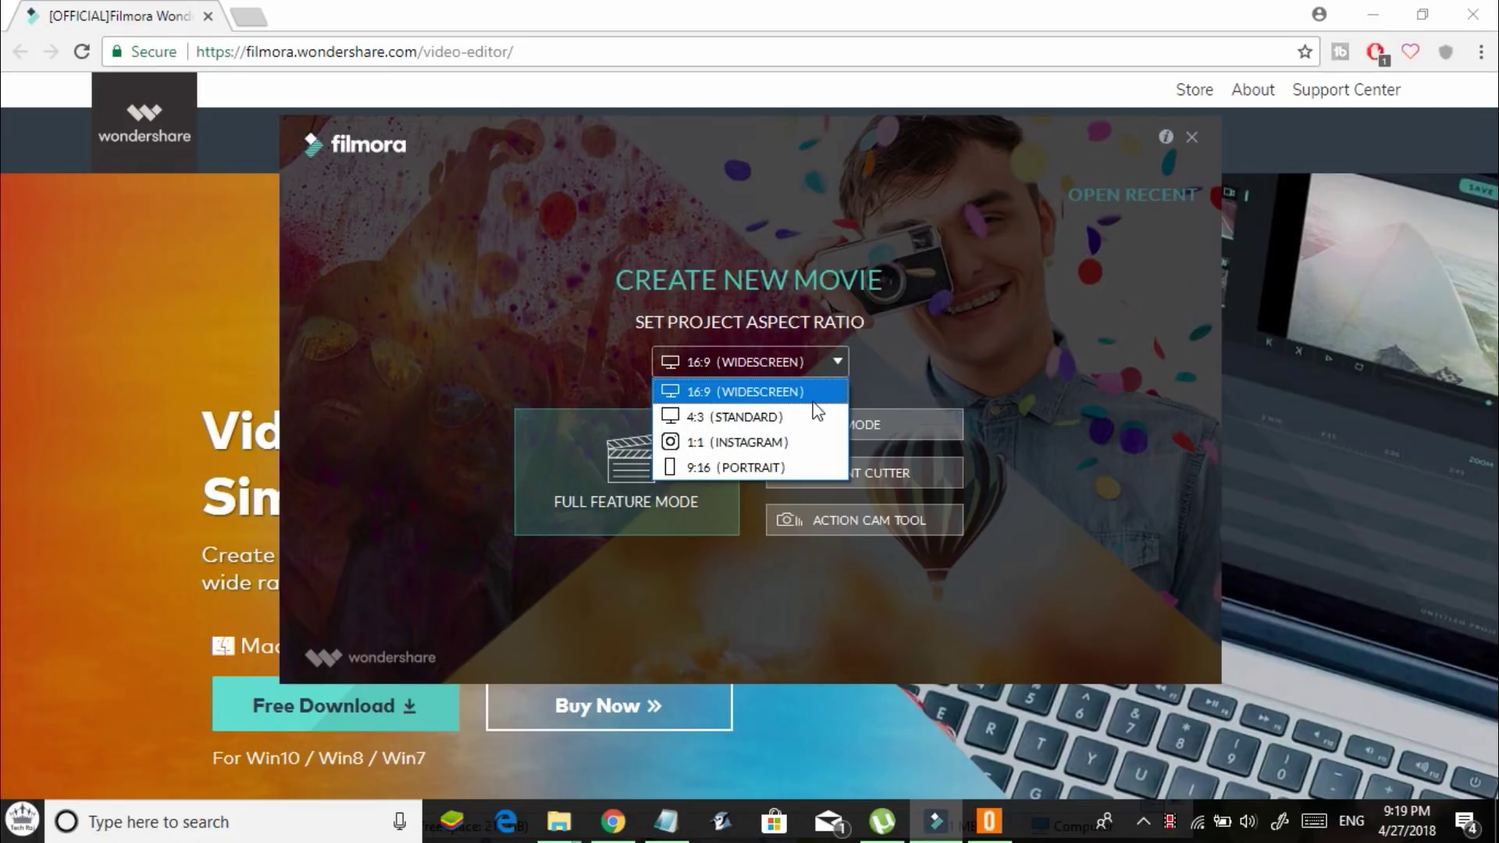
{"action": "left_click", "coordinate": [712, 393]}
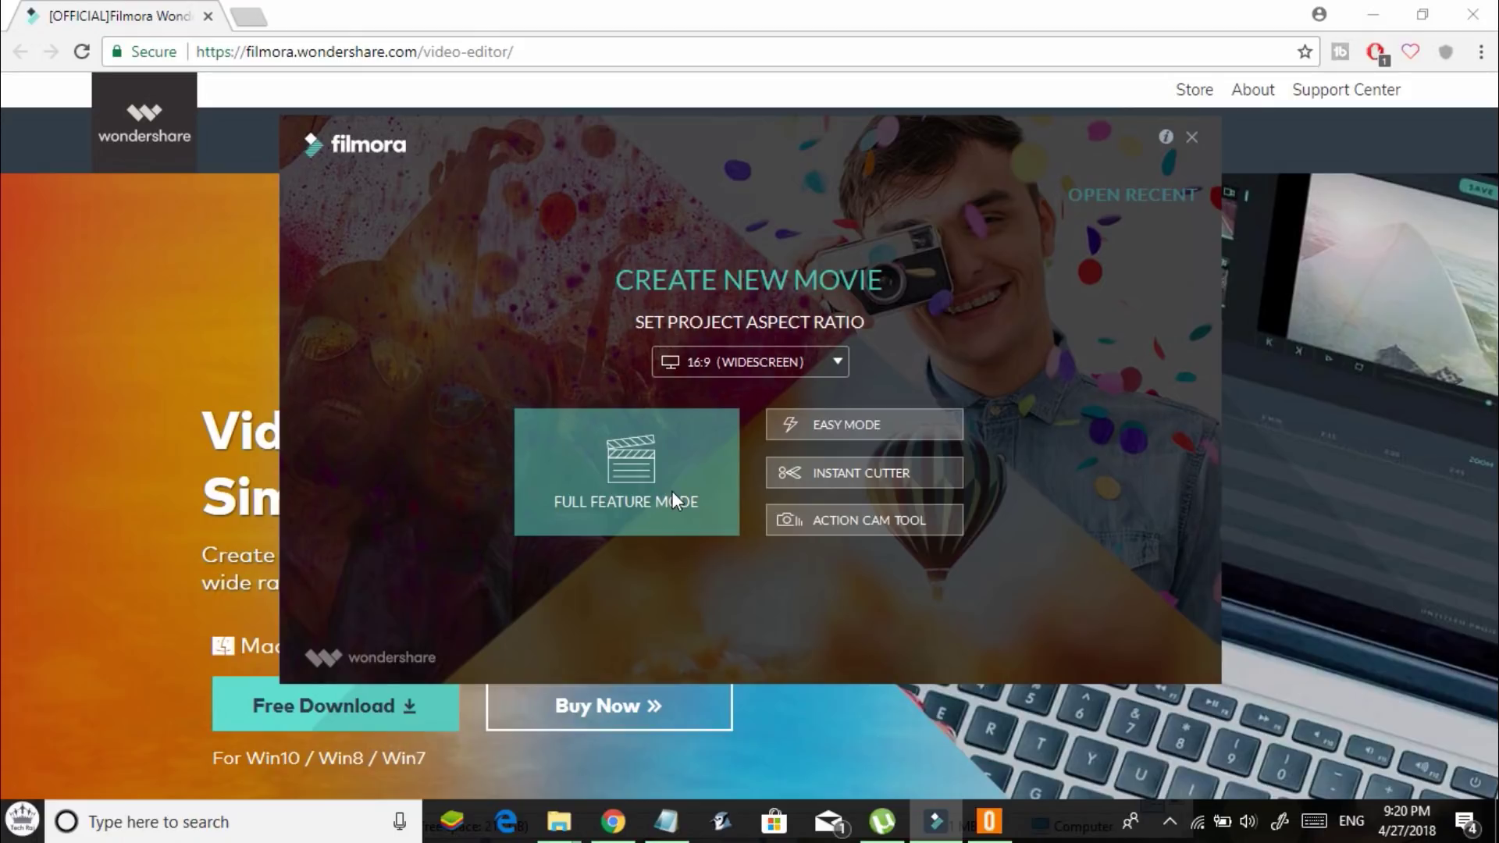
{"action": "left_click", "coordinate": [616, 475]}
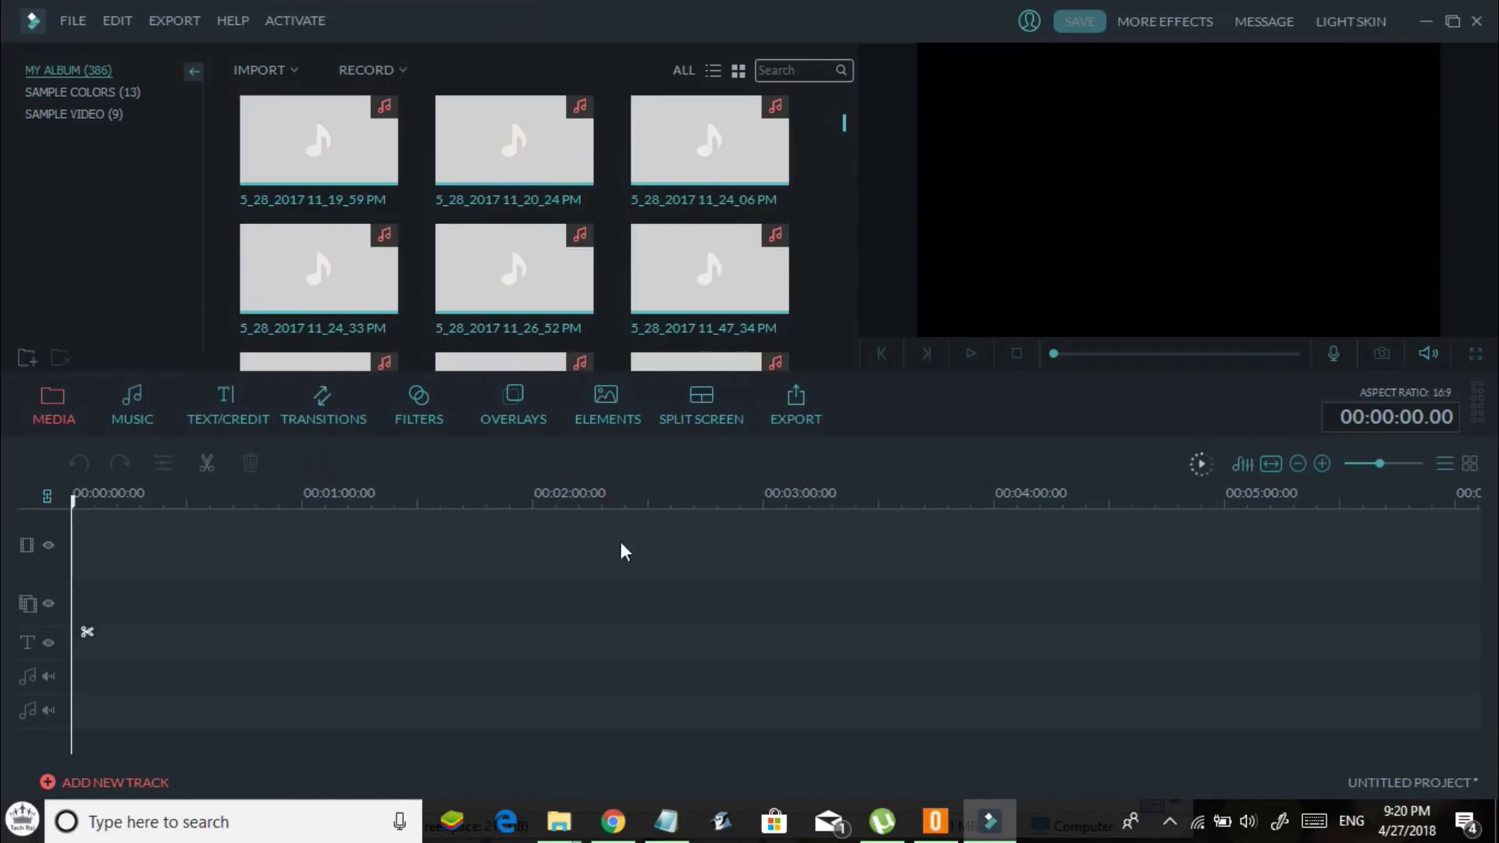
- Try the light skin for the editor interface and switch back to the dark skin
{"action": "left_click", "coordinate": [1342, 30]}
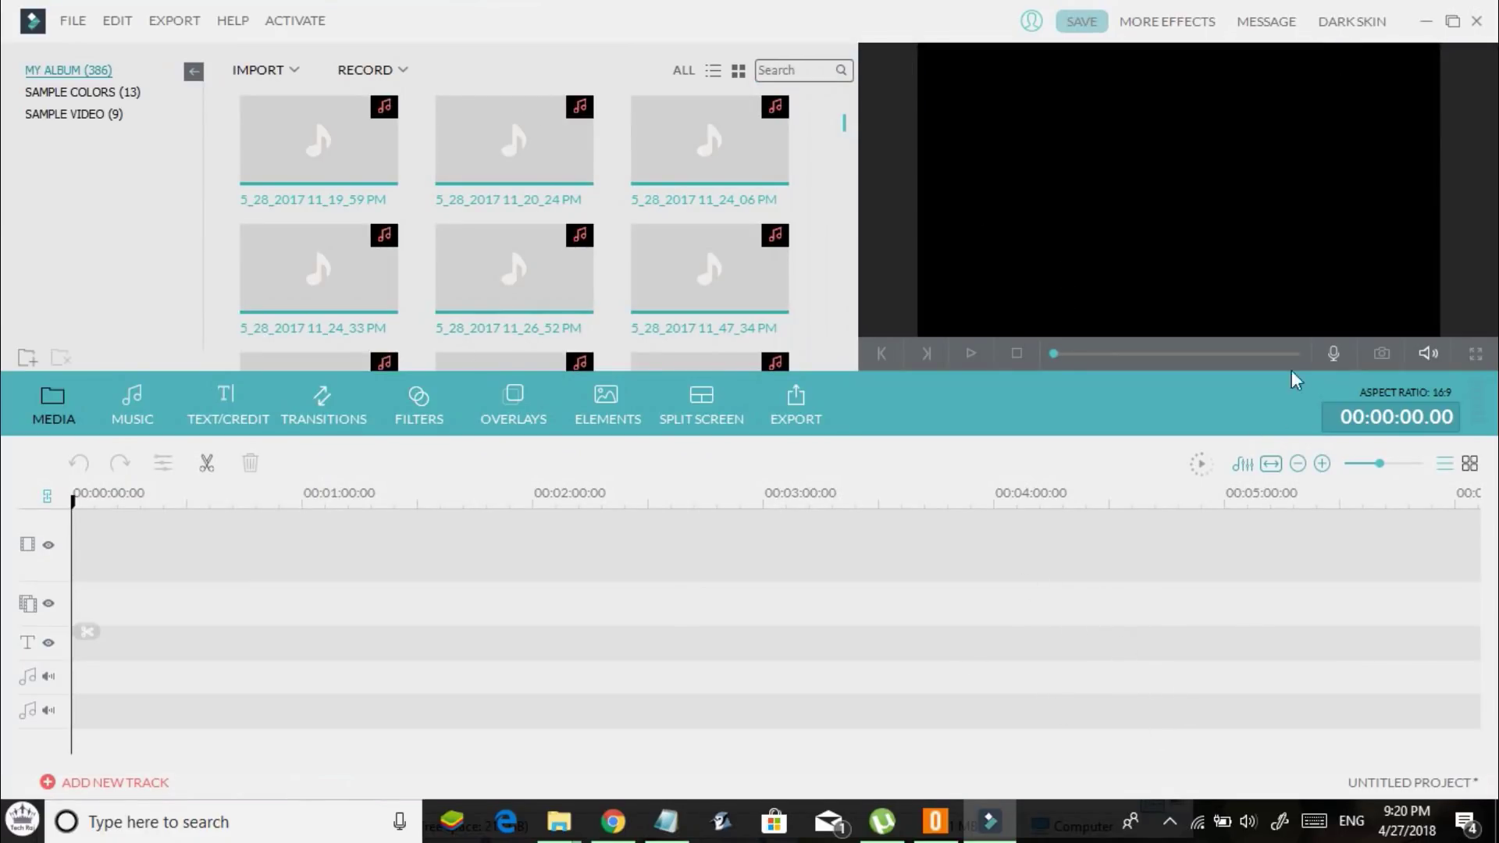
{"action": "left_click", "coordinate": [1351, 25]}
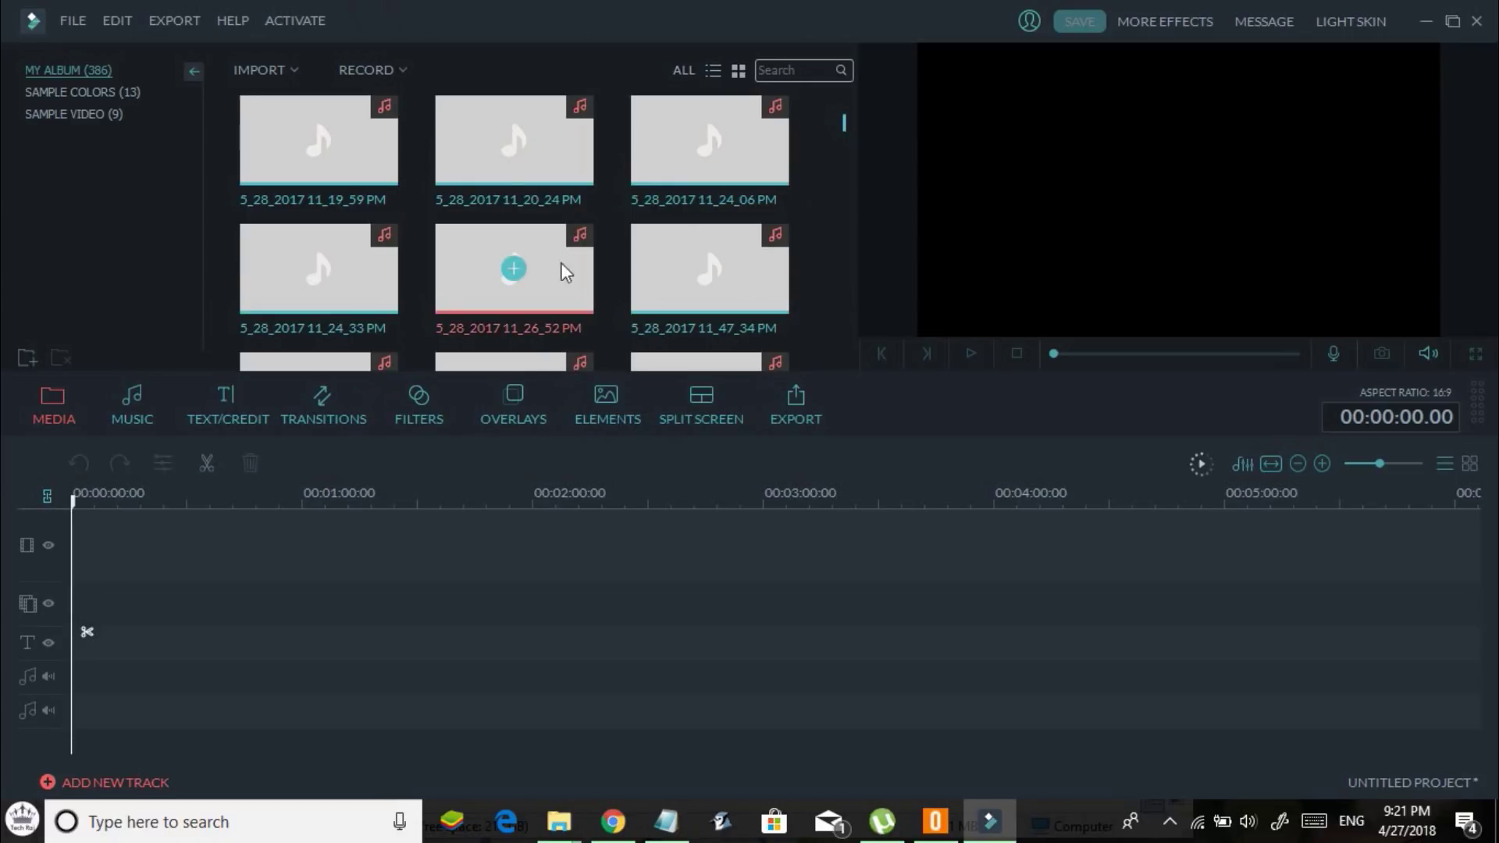
{"action": "left_click", "coordinate": [252, 68]}
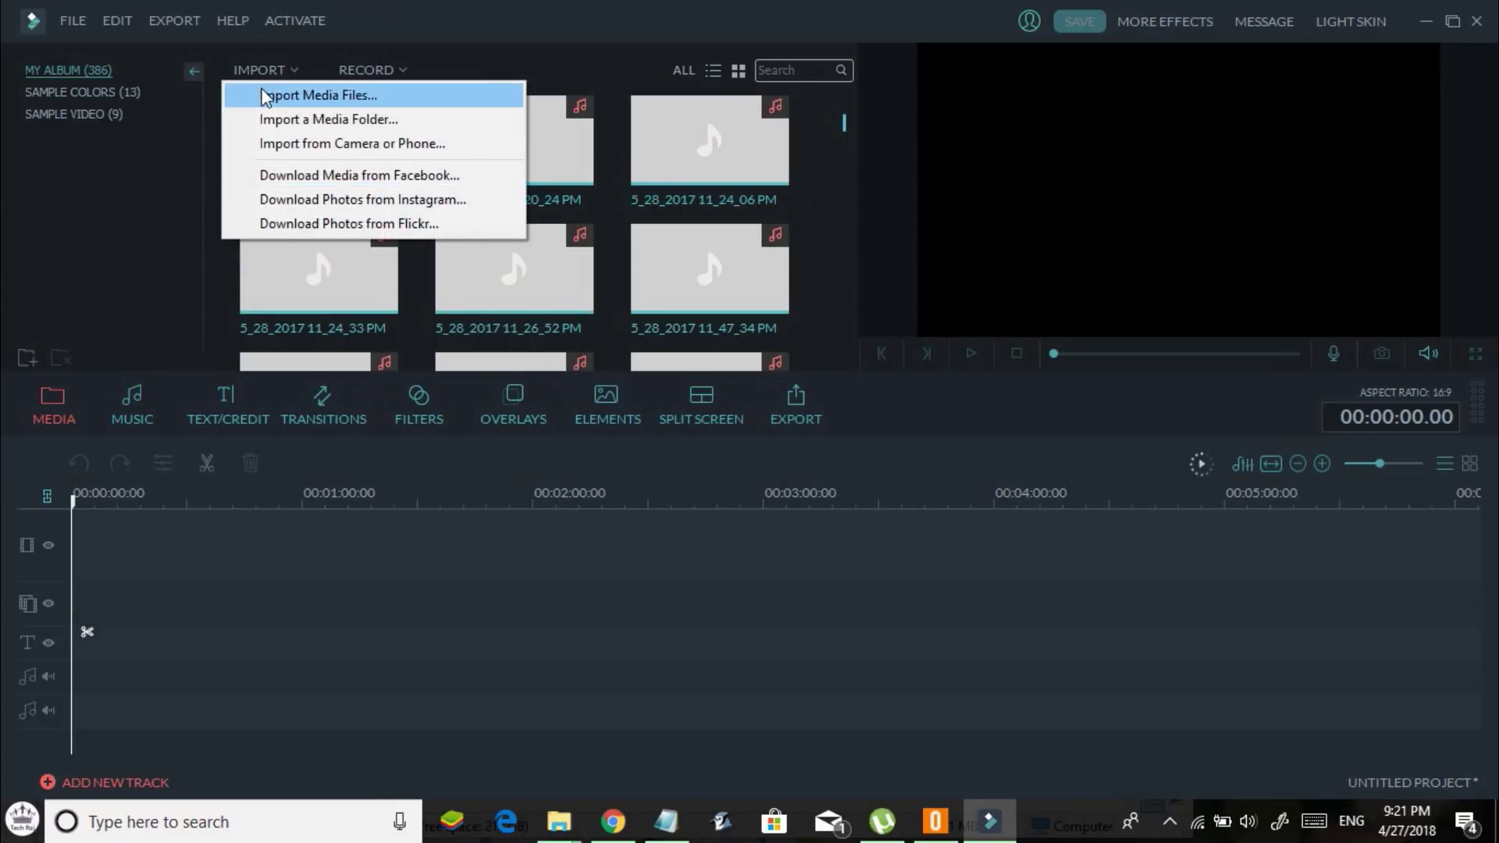
{"action": "left_click", "coordinate": [270, 93]}
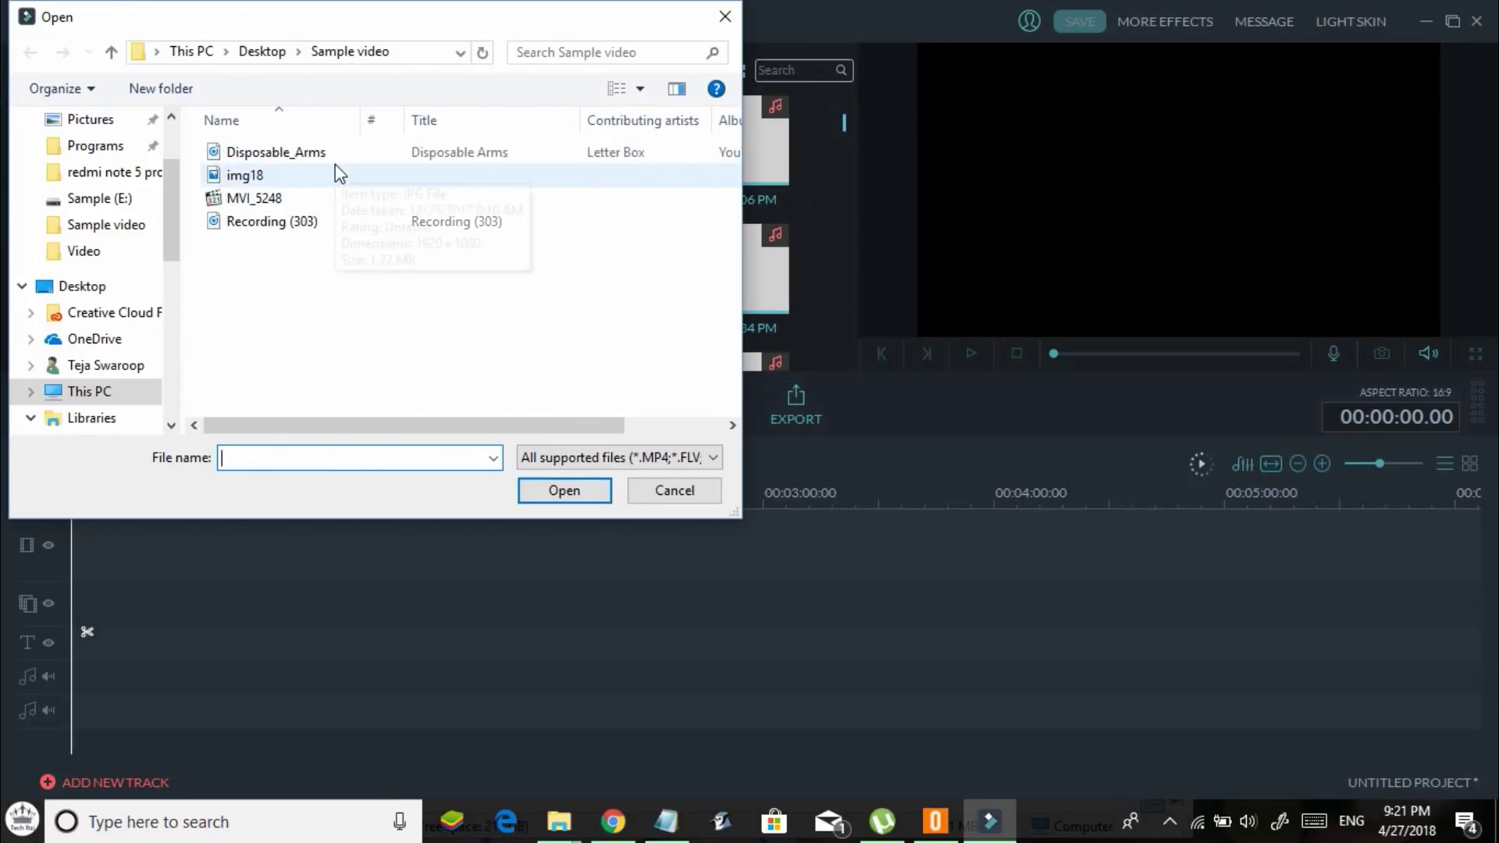
{"action": "left_click", "coordinate": [285, 198]}
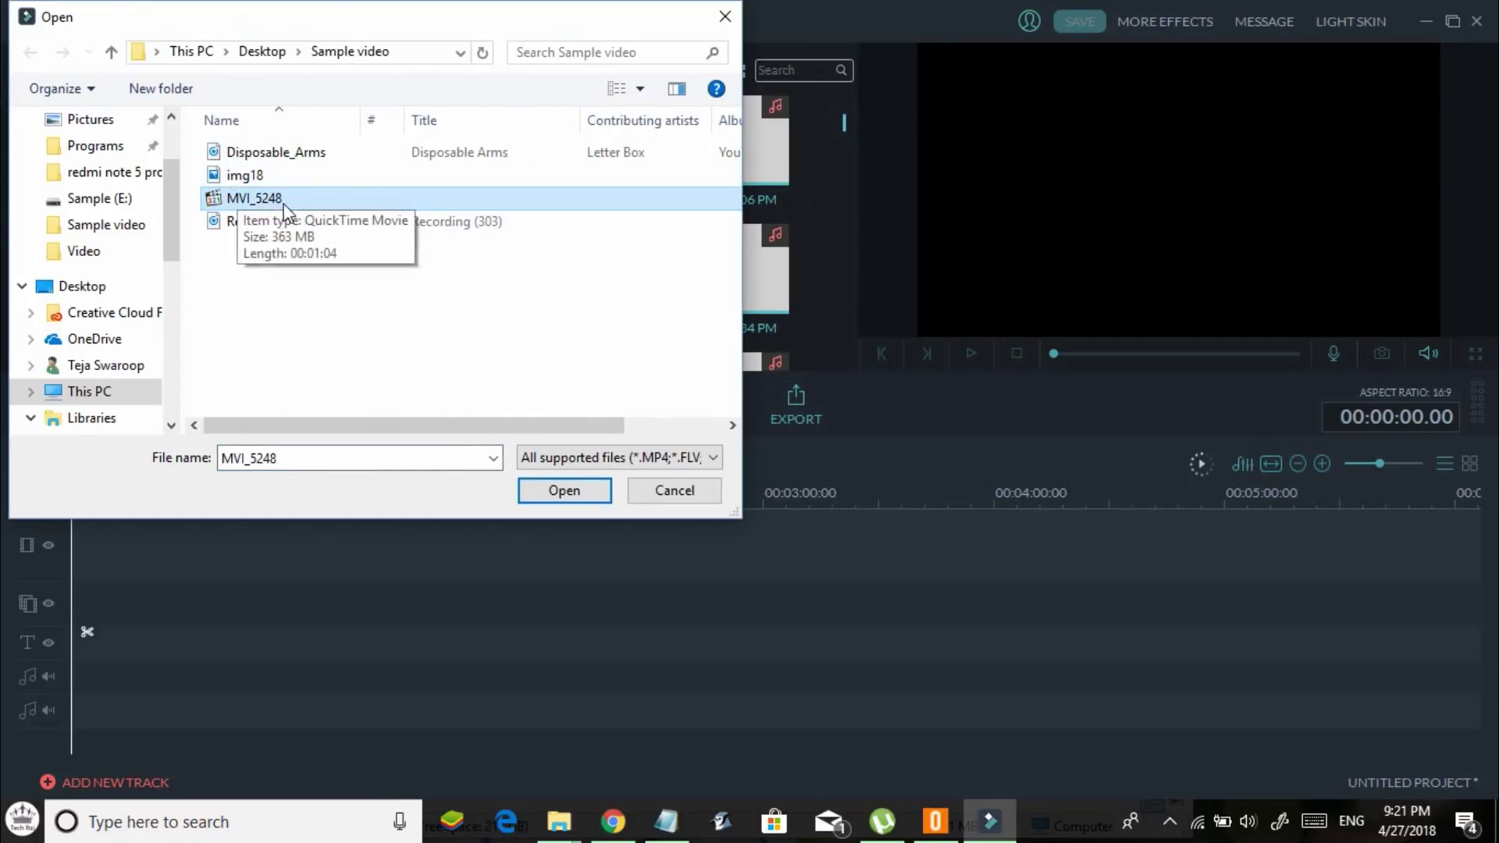
{"action": "left_click", "coordinate": [718, 15]}
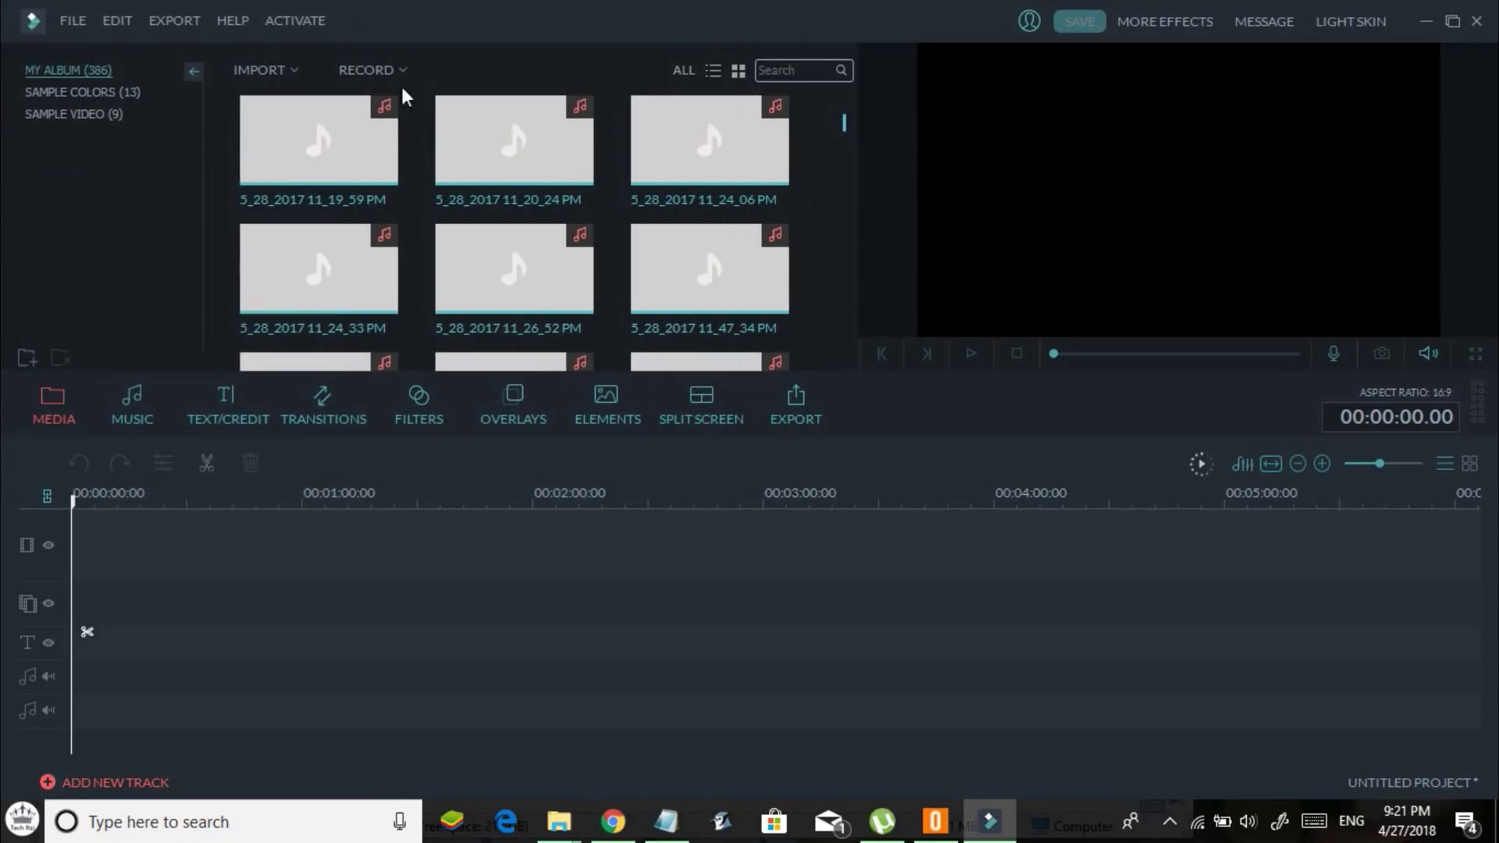
- Import the video file MVI_5248 from the Sample video folder into the media library
{"action": "left_click", "coordinate": [270, 75]}
{"action": "left_click", "coordinate": [252, 96]}
{"action": "left_click_drag", "start_coordinate": [252, 30], "coordinate": [902, 135]}
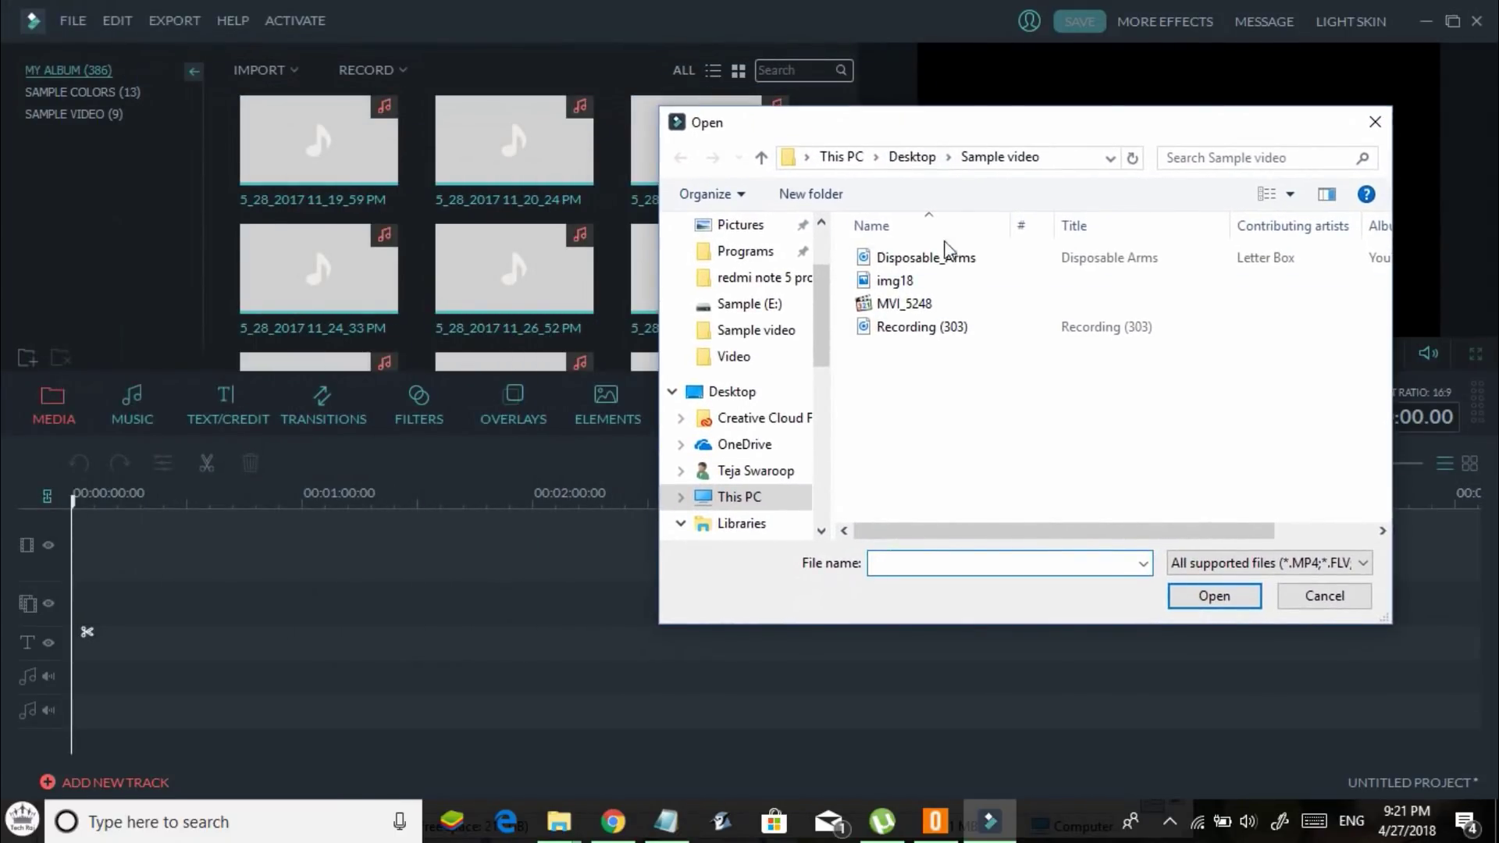
{"action": "left_click", "coordinate": [925, 306]}
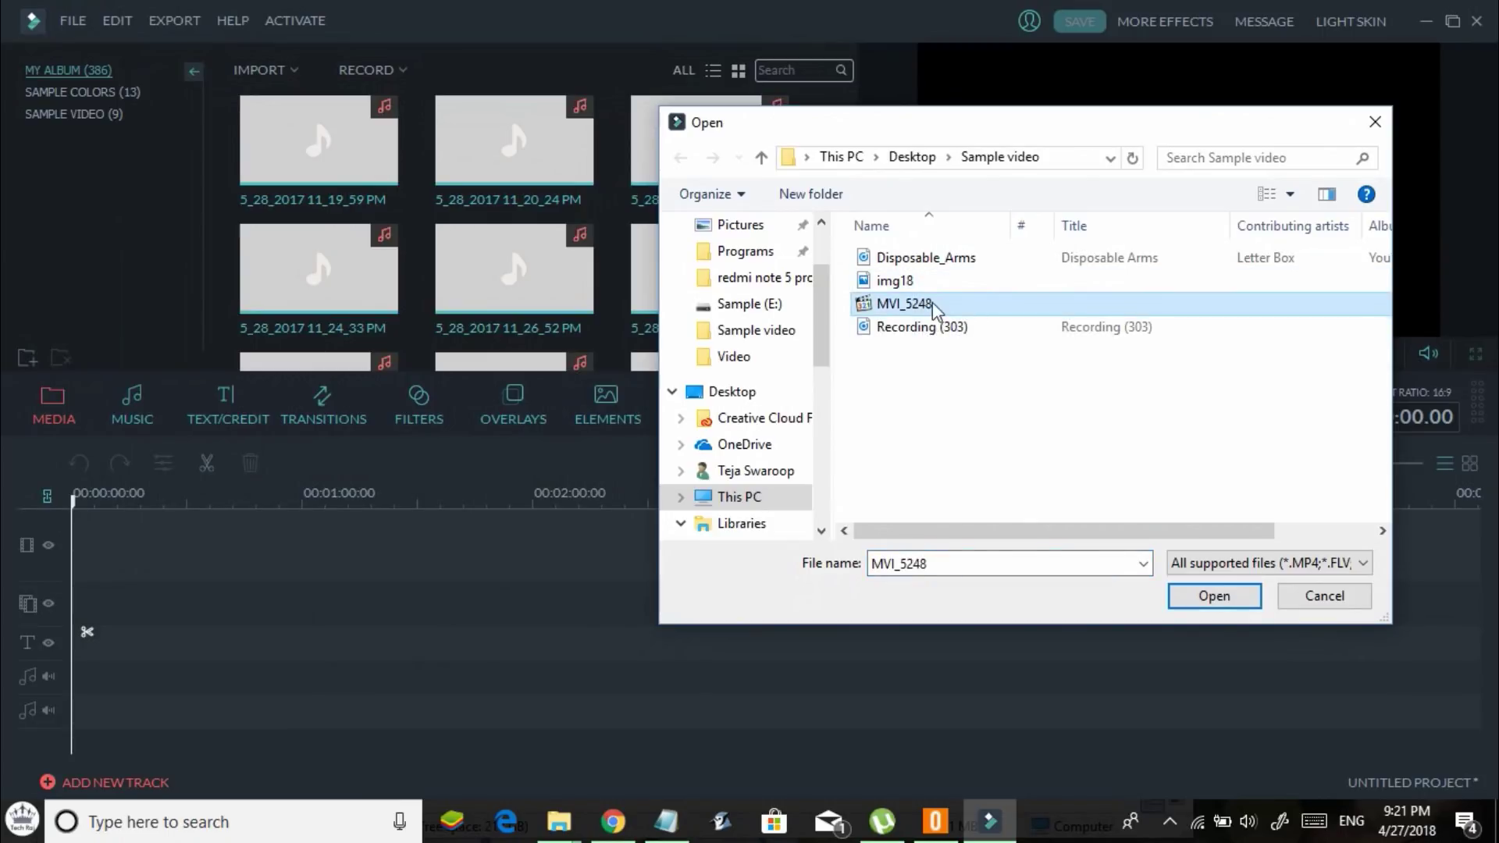
{"action": "double_click", "coordinate": [861, 303]}
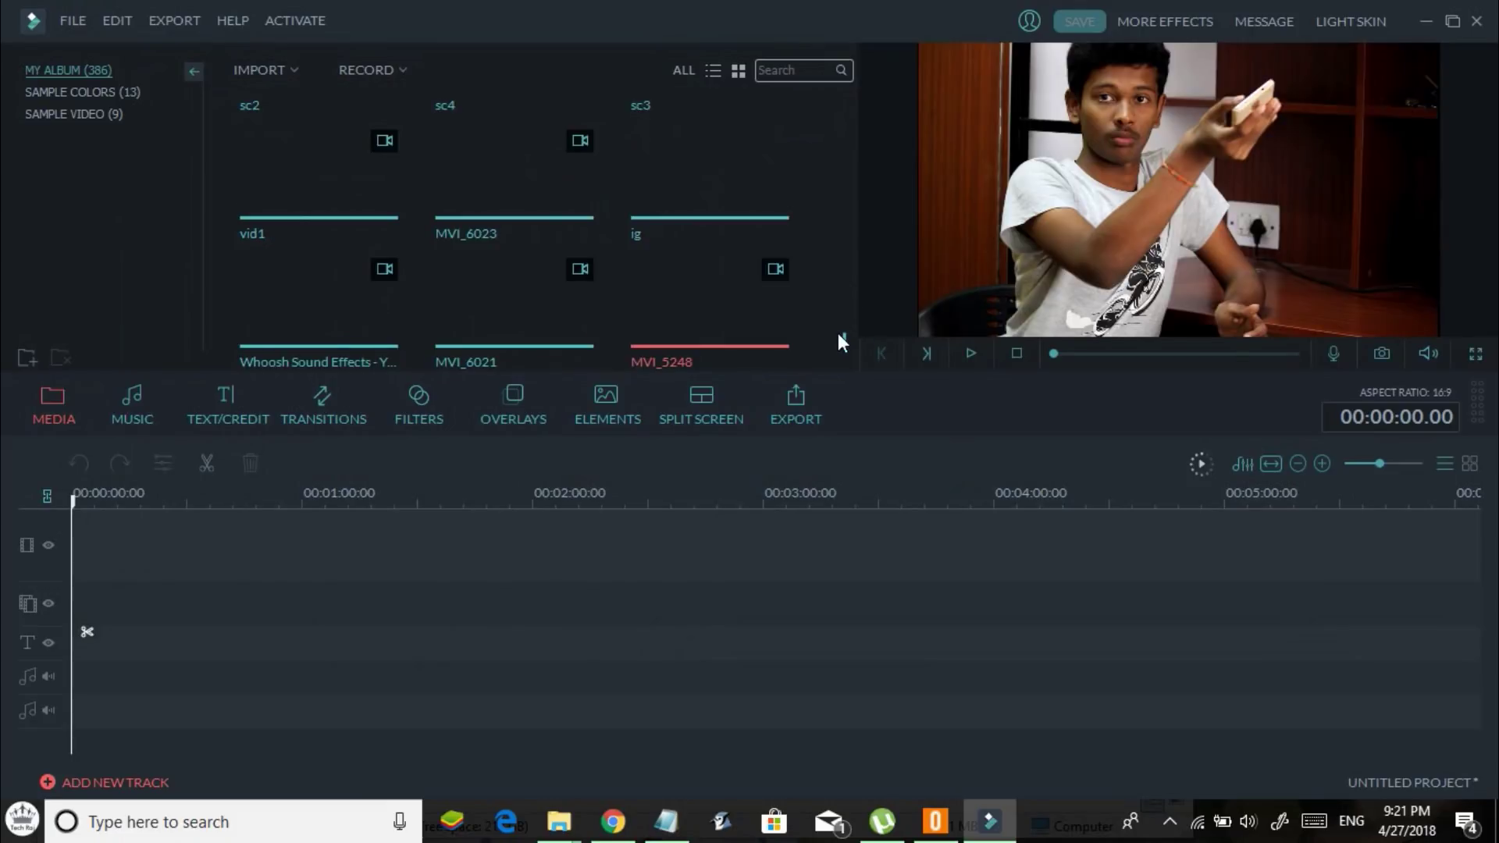
- Place the MVI_5248 clip at the start of the video track and move the playhead to 00:00:17.03 to preview it
{"action": "mouse_move", "coordinate": [738, 344]}
{"action": "mouse_move", "coordinate": [785, 326]}
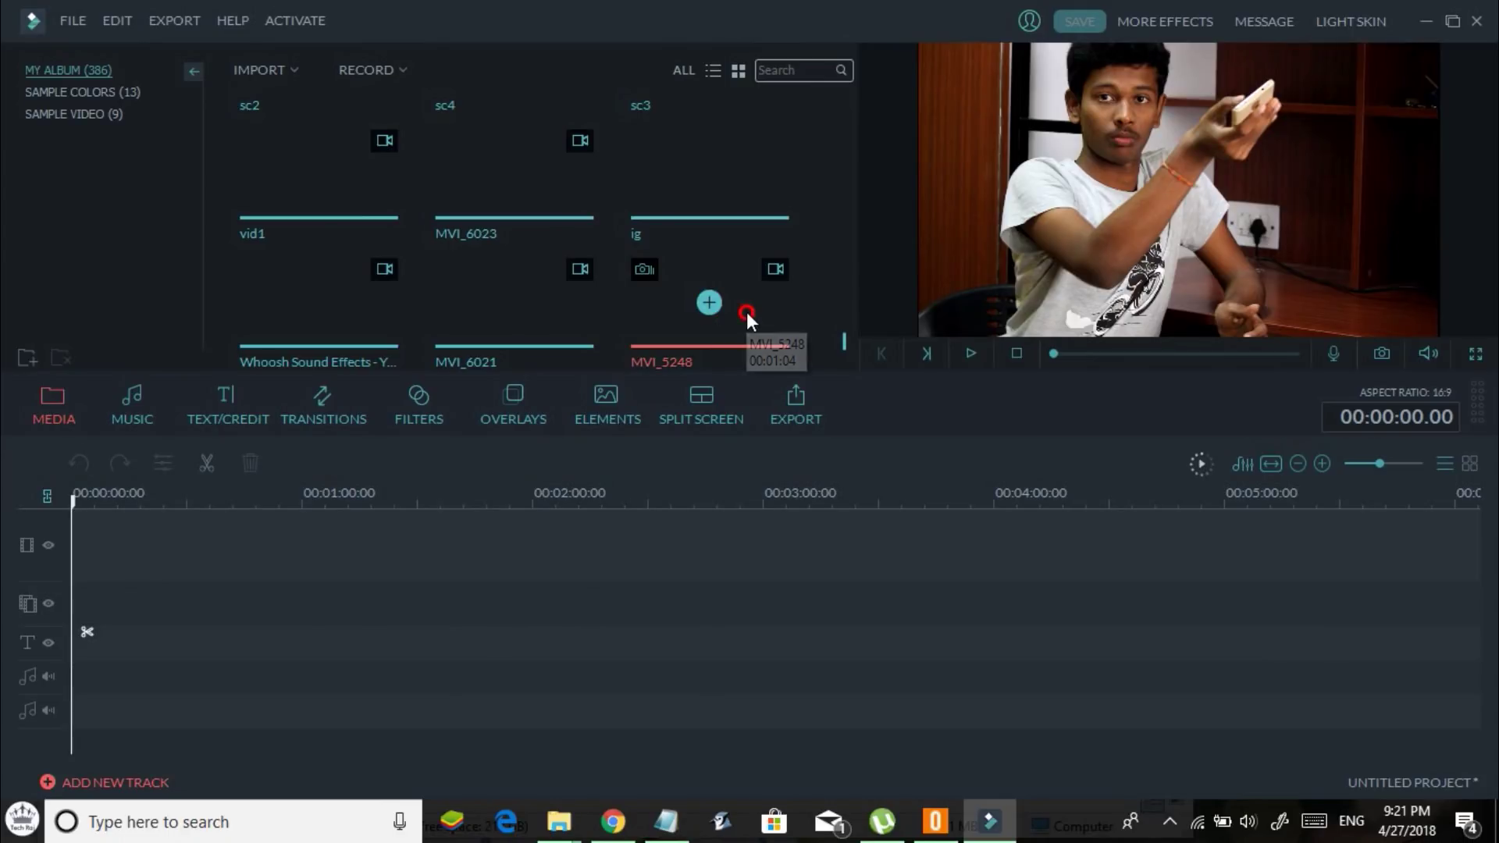
{"action": "left_click_drag", "start_coordinate": [747, 312], "coordinate": [261, 568]}
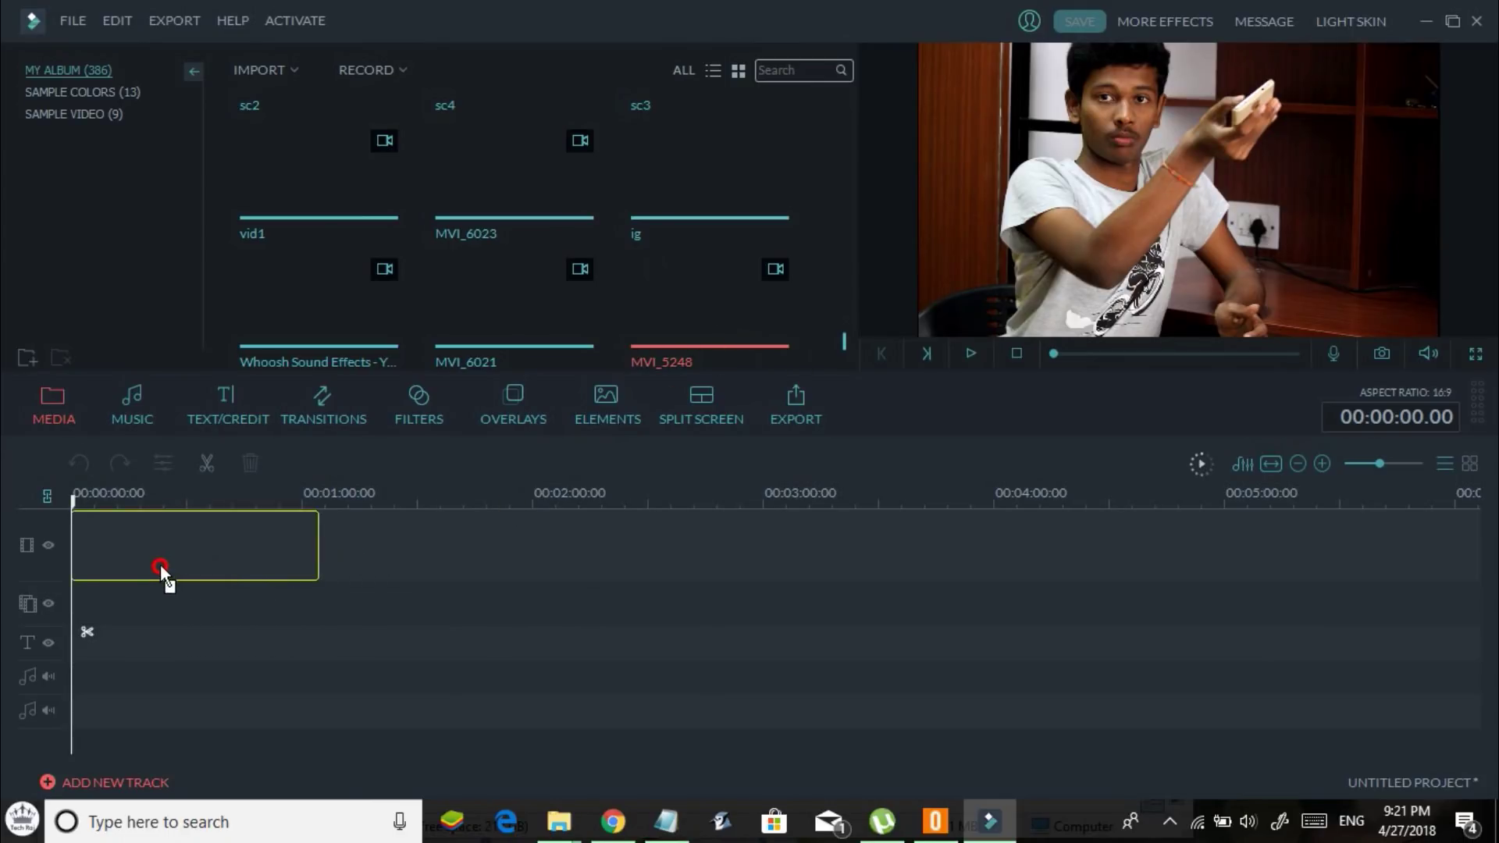
{"action": "left_click_drag", "start_coordinate": [160, 567], "coordinate": [164, 569]}
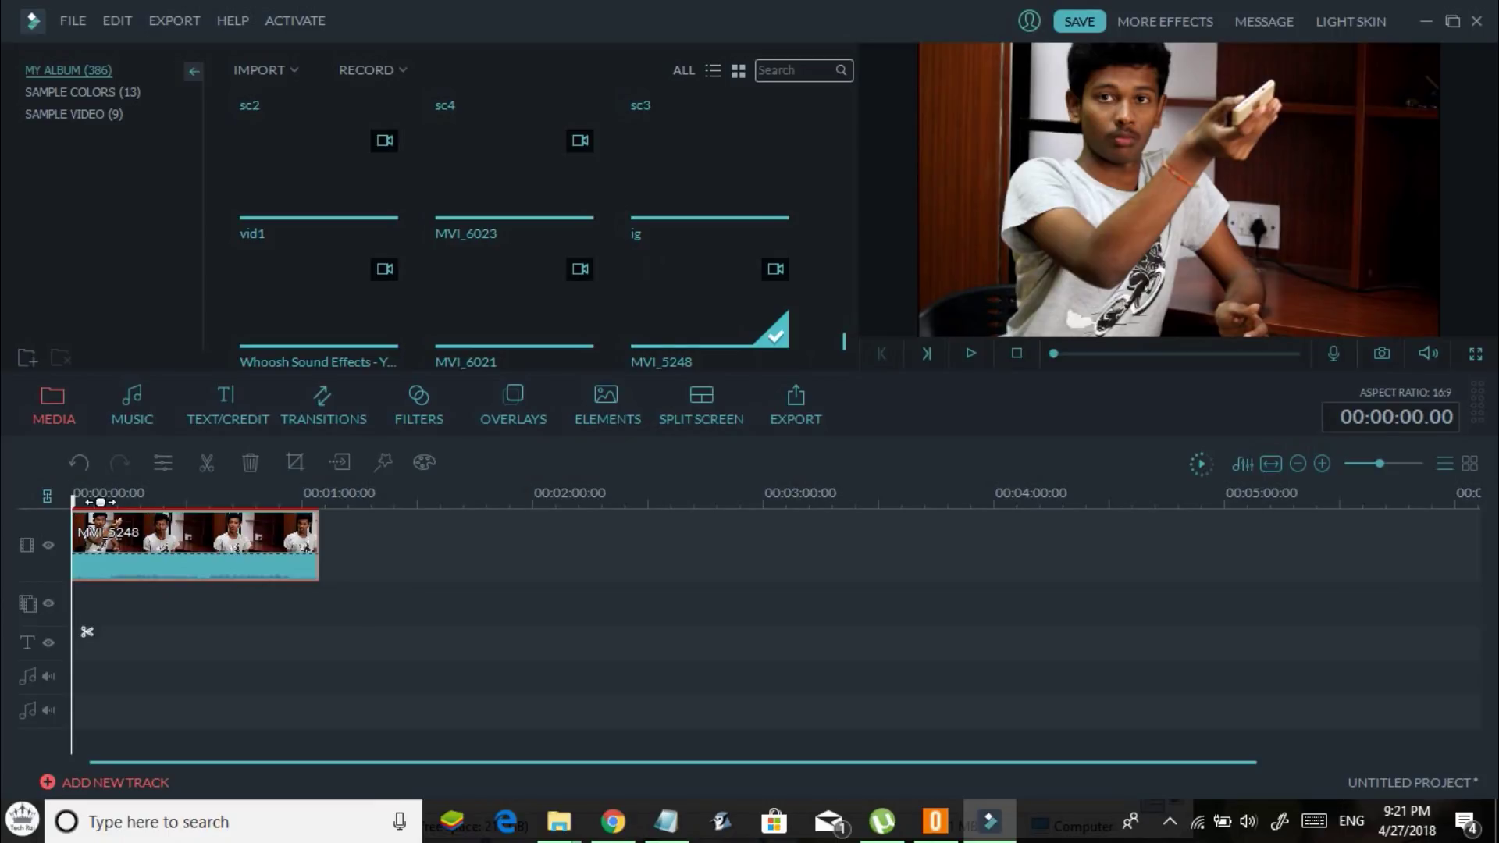
{"action": "left_click", "coordinate": [92, 502]}
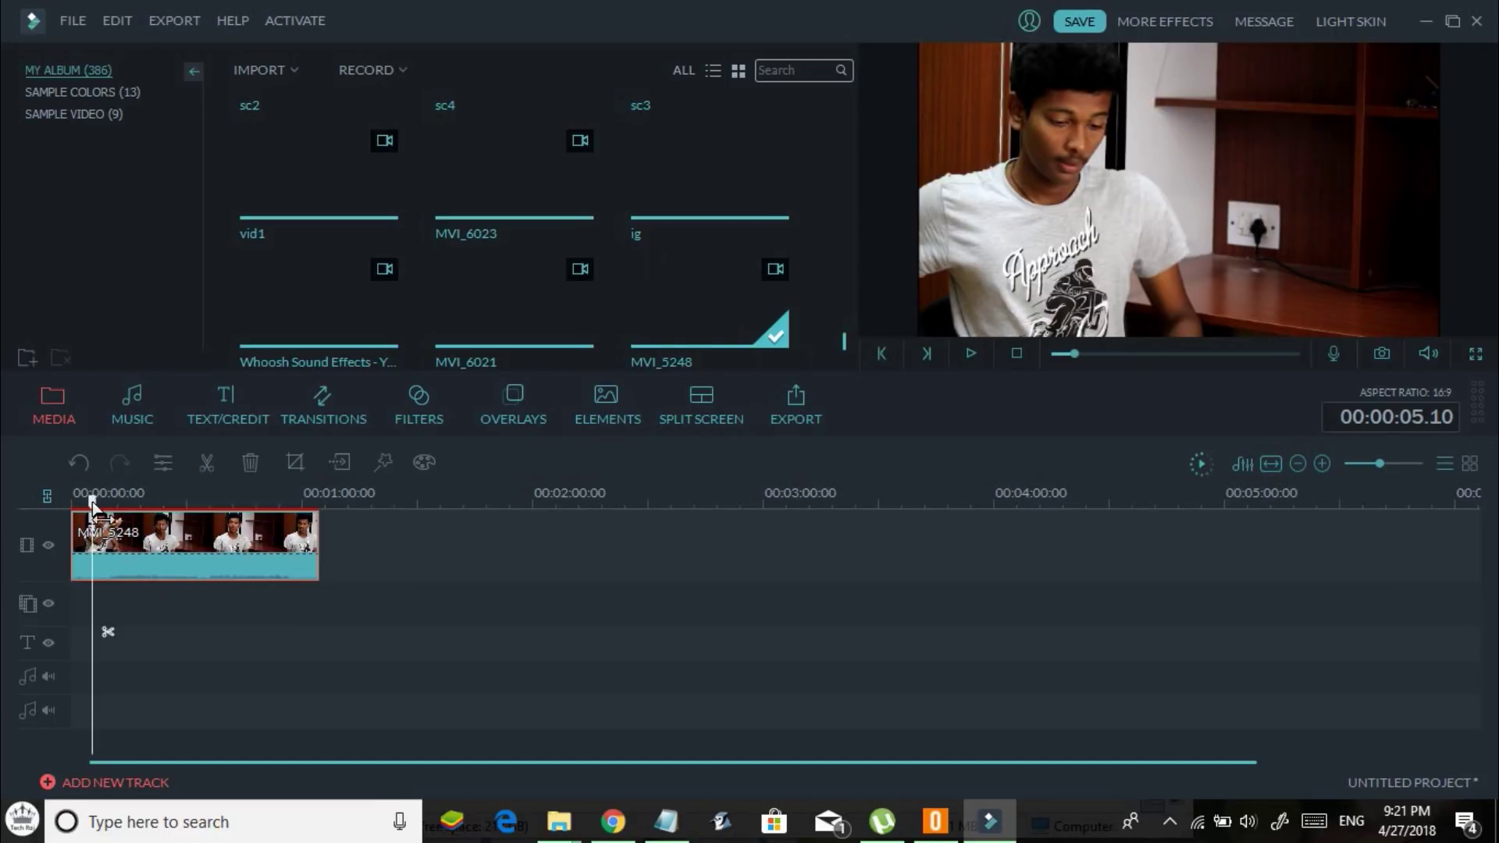
{"action": "left_click", "coordinate": [138, 502]}
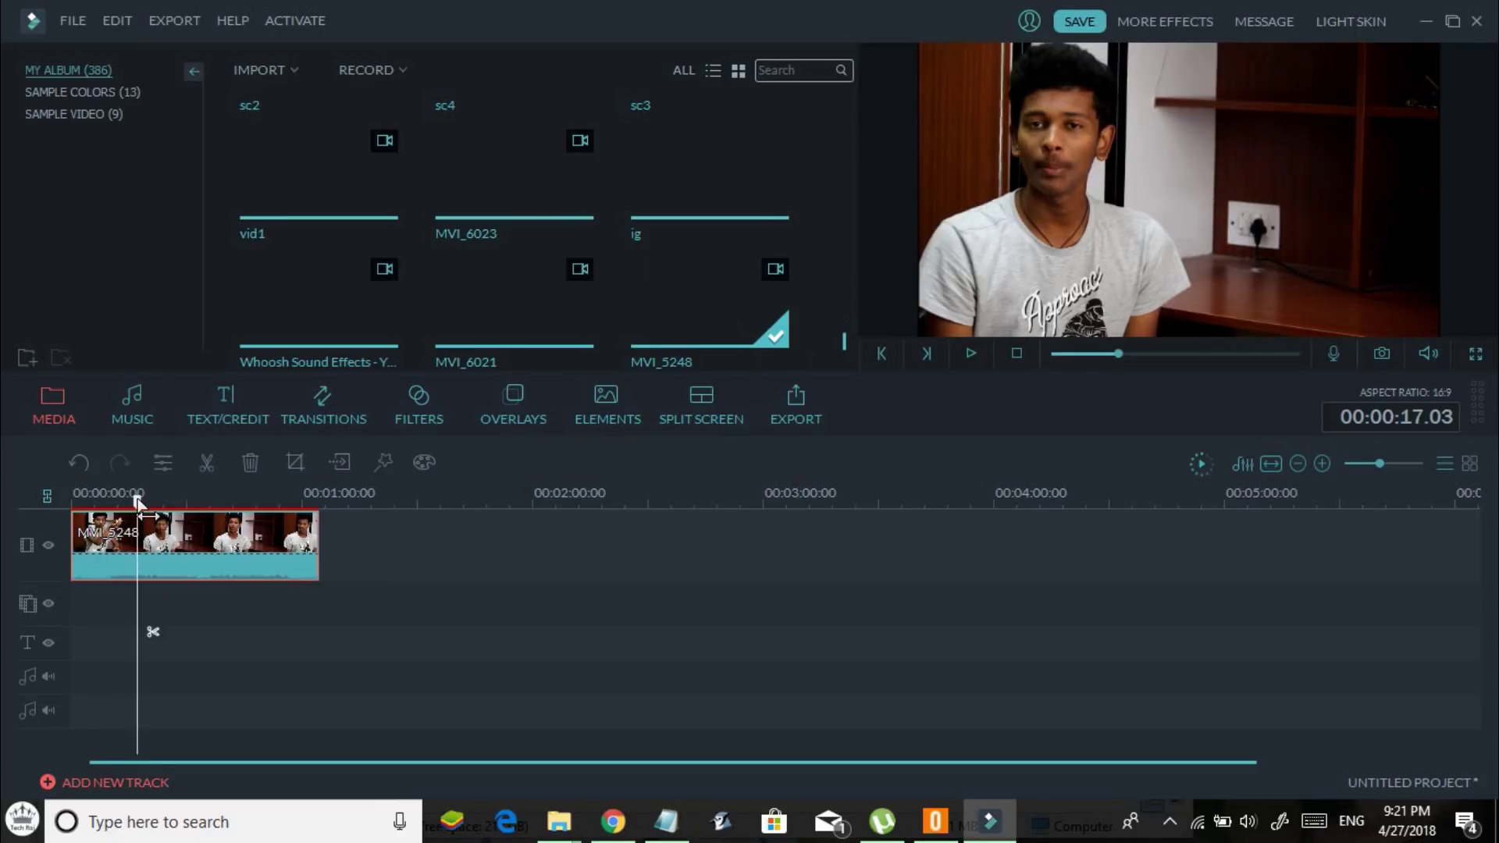
- Import the audio file Recording (303) from the Sample video folder into the media library
{"action": "left_click", "coordinate": [263, 71]}
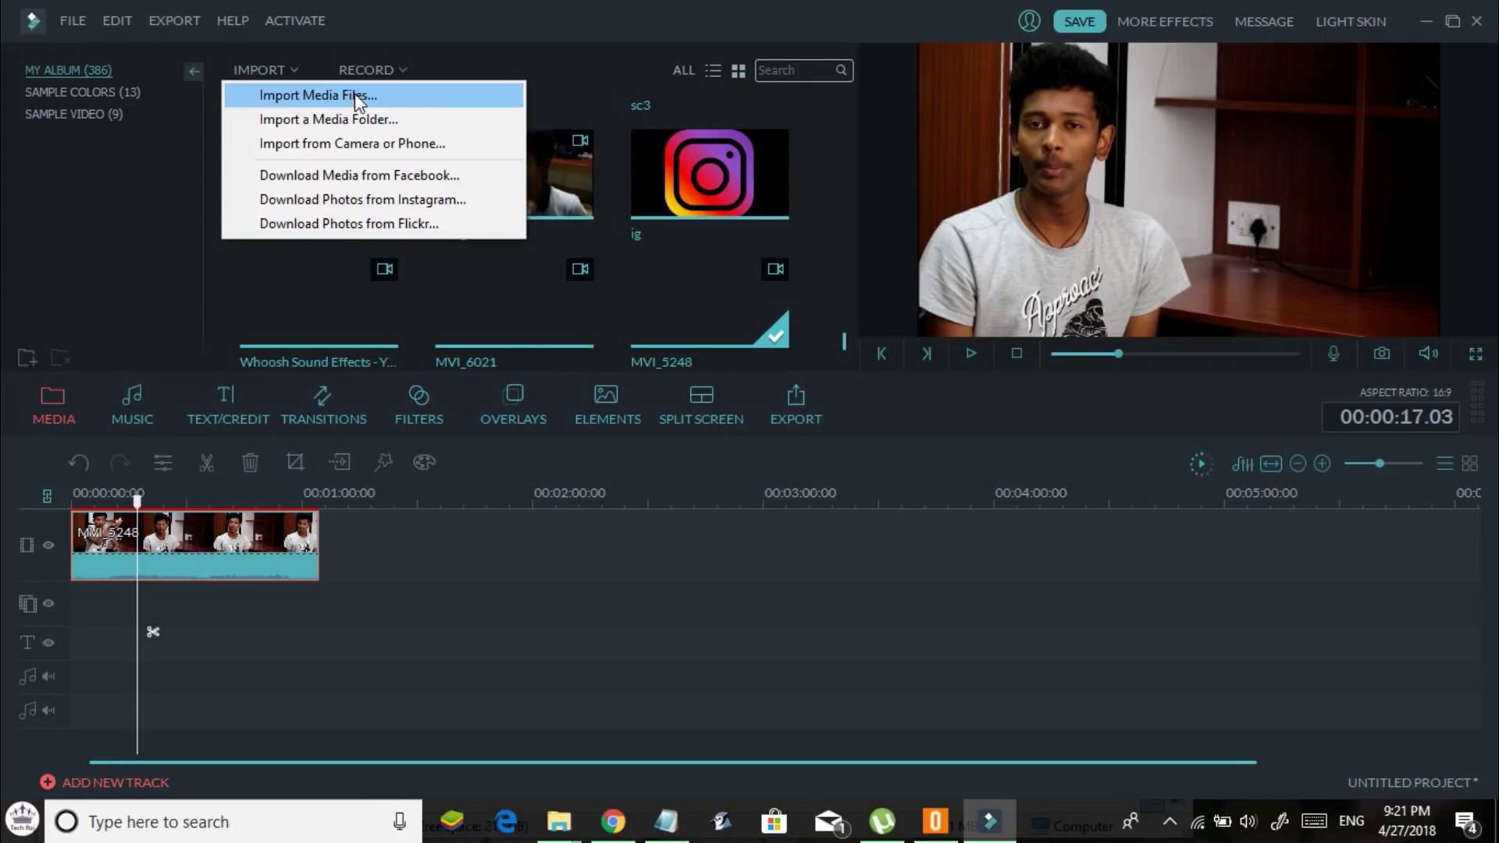
{"action": "left_click", "coordinate": [266, 72]}
{"action": "left_click", "coordinate": [268, 74]}
{"action": "left_click", "coordinate": [271, 95]}
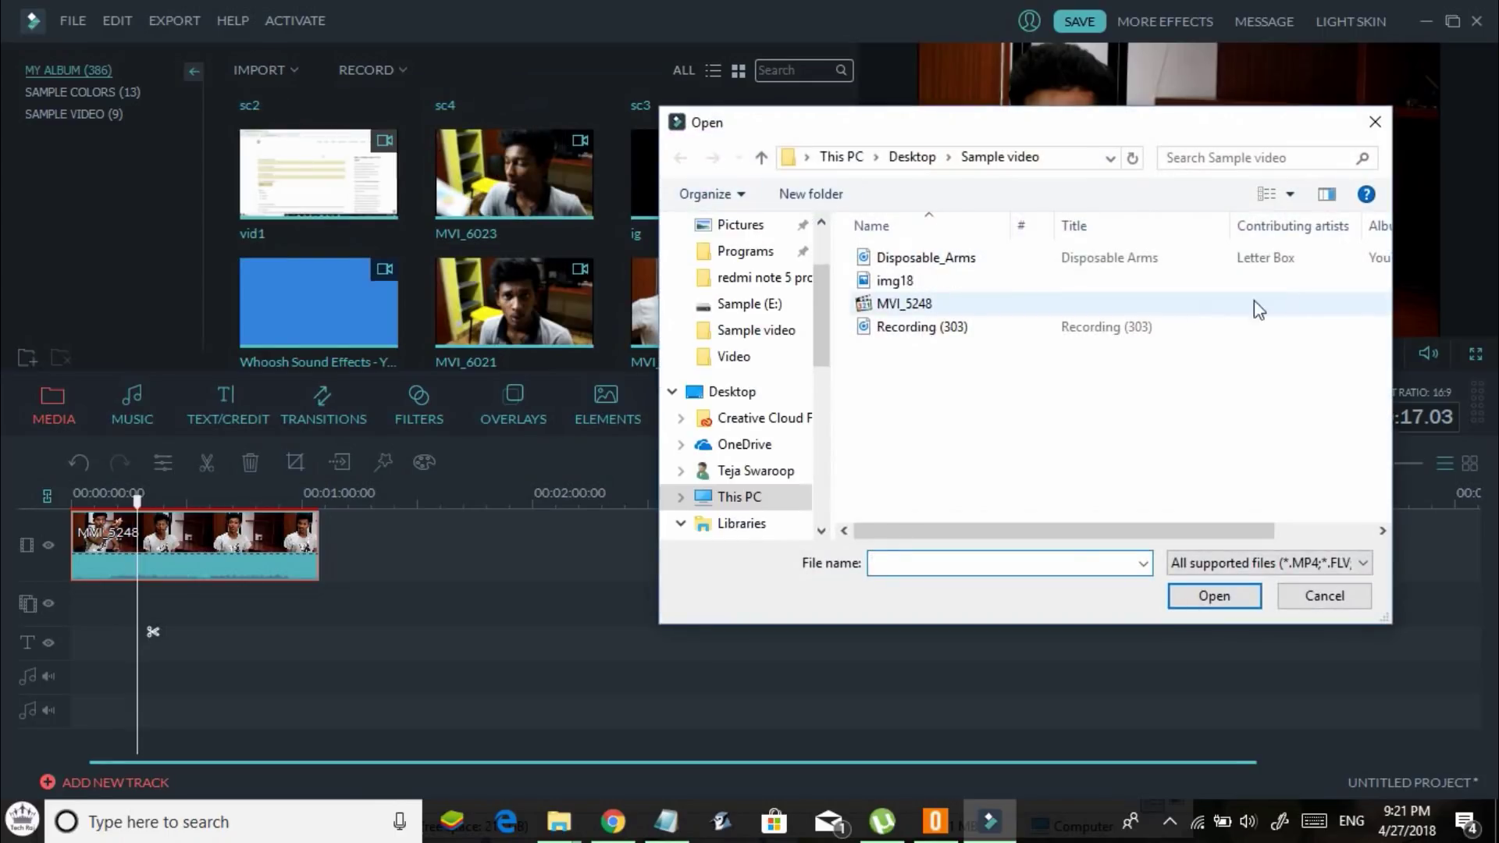
{"action": "left_click", "coordinate": [927, 267]}
{"action": "left_click", "coordinate": [898, 281]}
{"action": "left_click", "coordinate": [863, 328]}
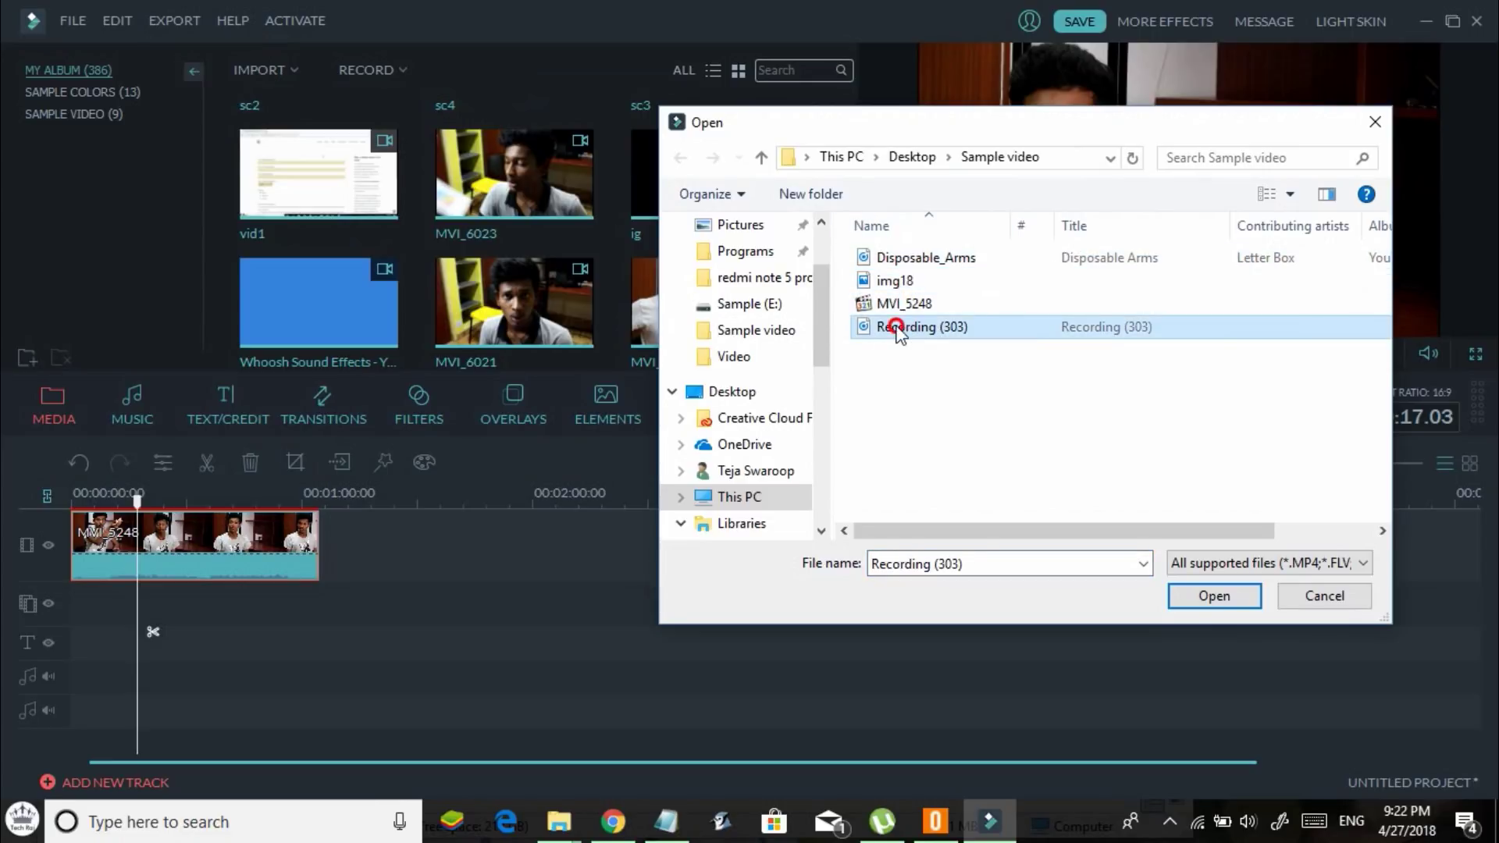
{"action": "double_click", "coordinate": [890, 328]}
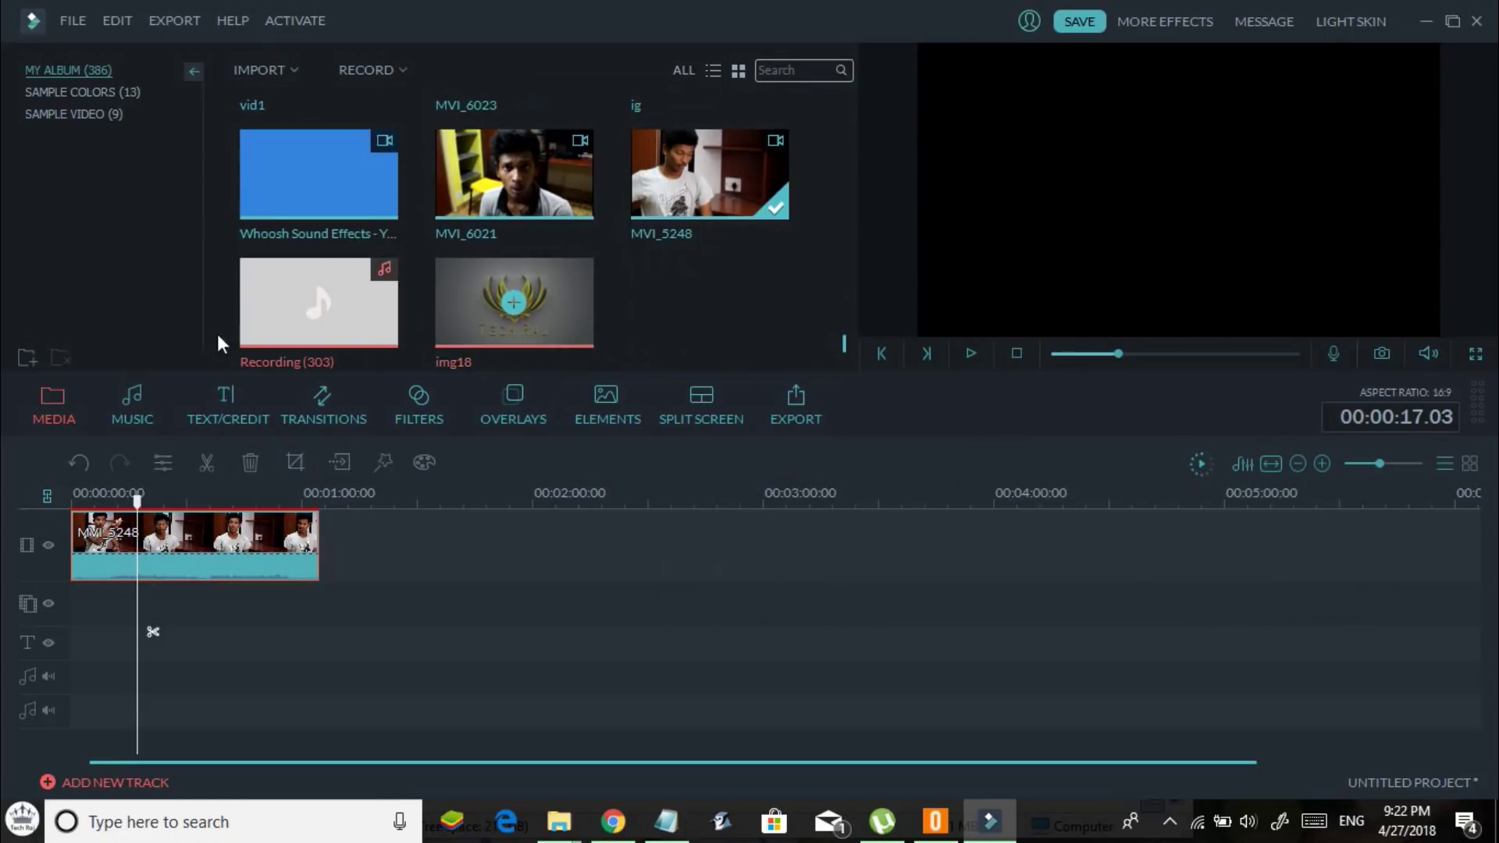
- Import the image file img18 from the Sample video folder into the media library
{"action": "left_click", "coordinate": [261, 69]}
{"action": "left_click", "coordinate": [281, 95]}
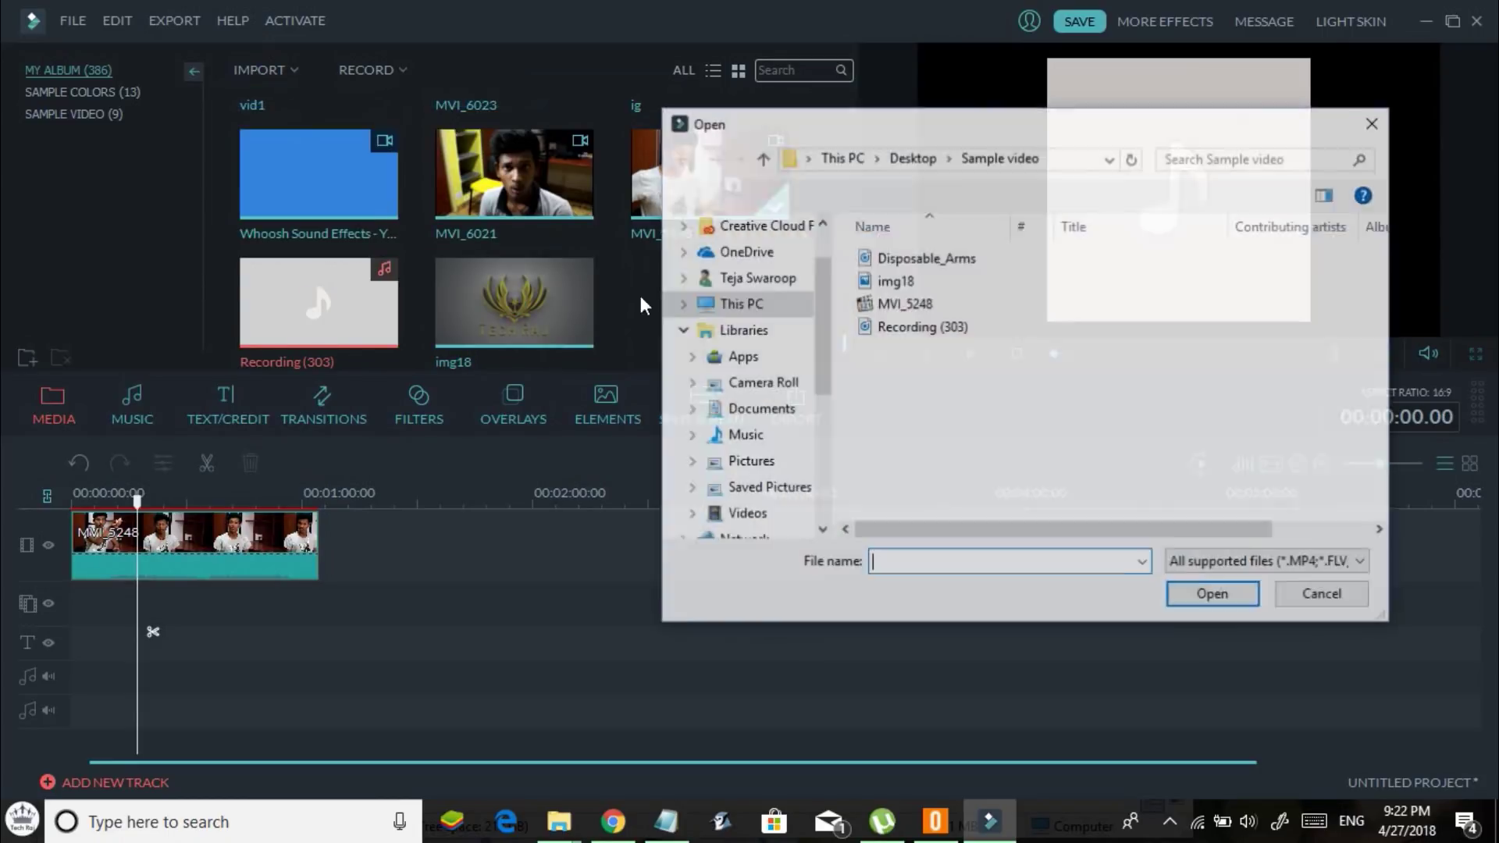
{"action": "left_click", "coordinate": [906, 283]}
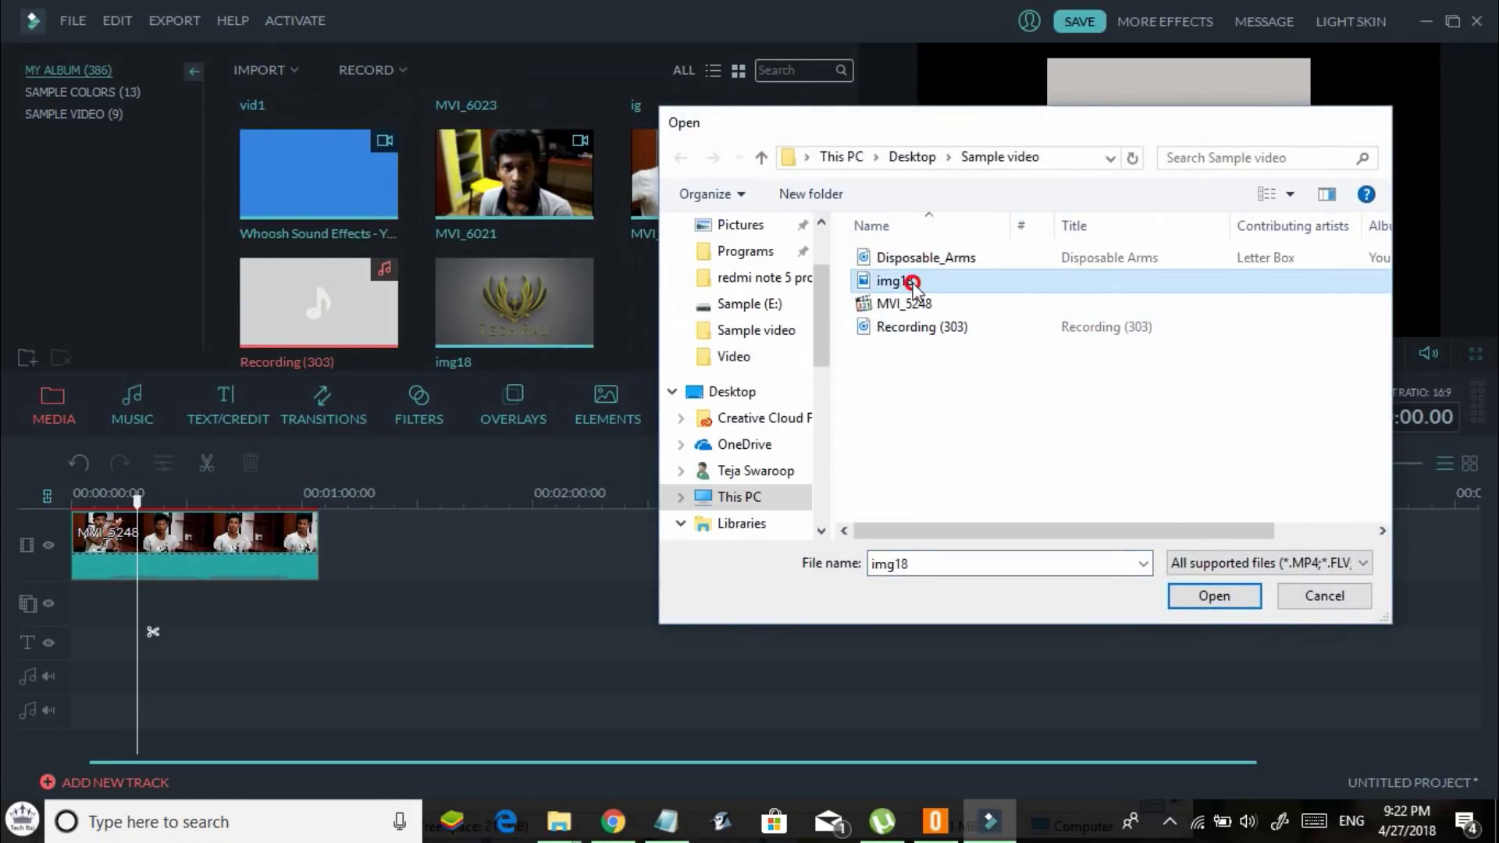
{"action": "double_click", "coordinate": [907, 284]}
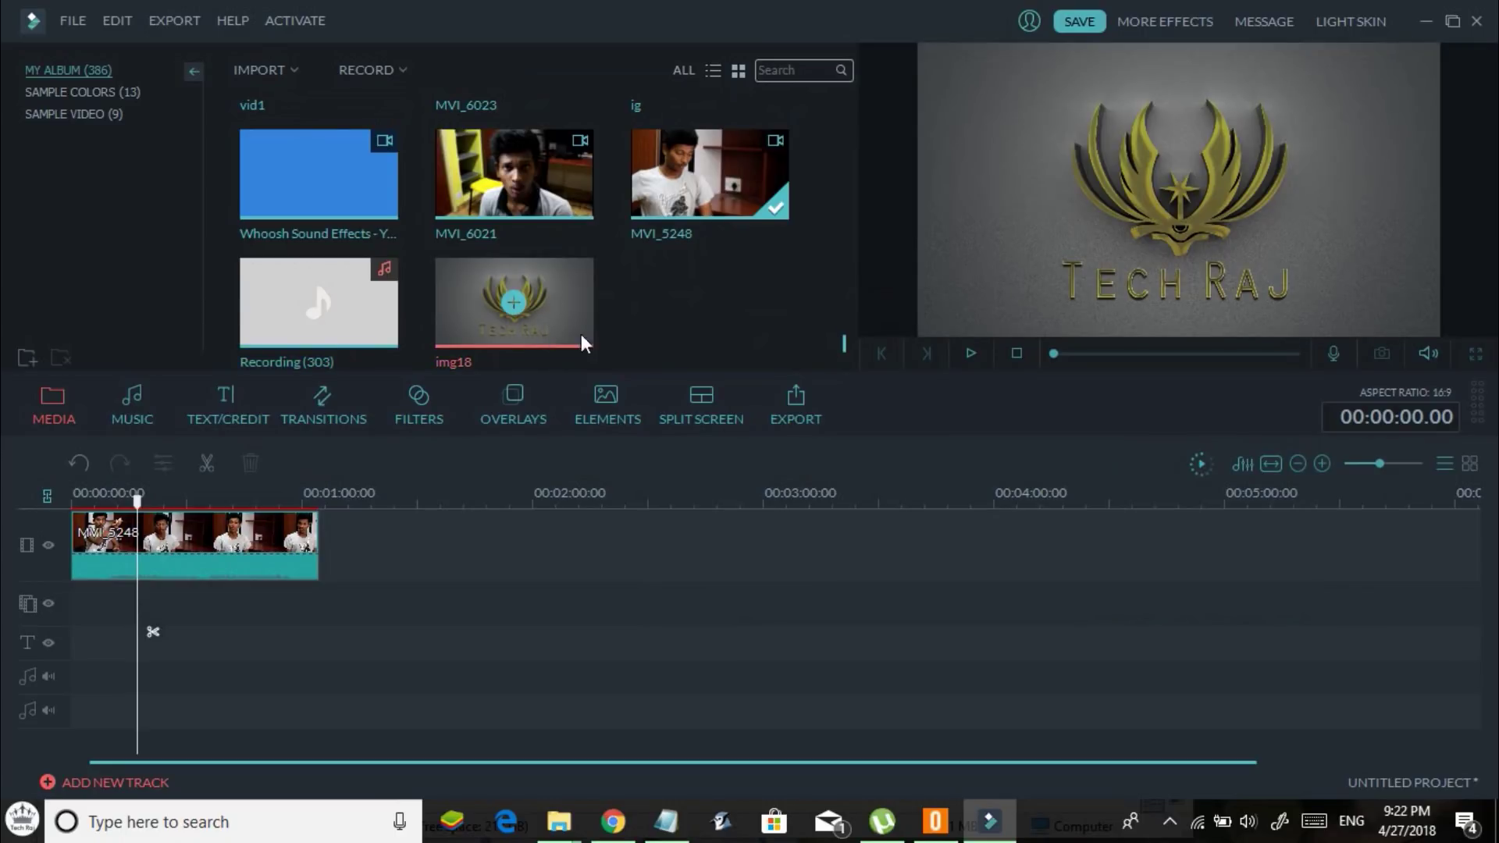
- Place Recording (303) at the start of the first audio track in the timeline
{"action": "left_click_drag", "start_coordinate": [369, 322], "coordinate": [102, 678]}
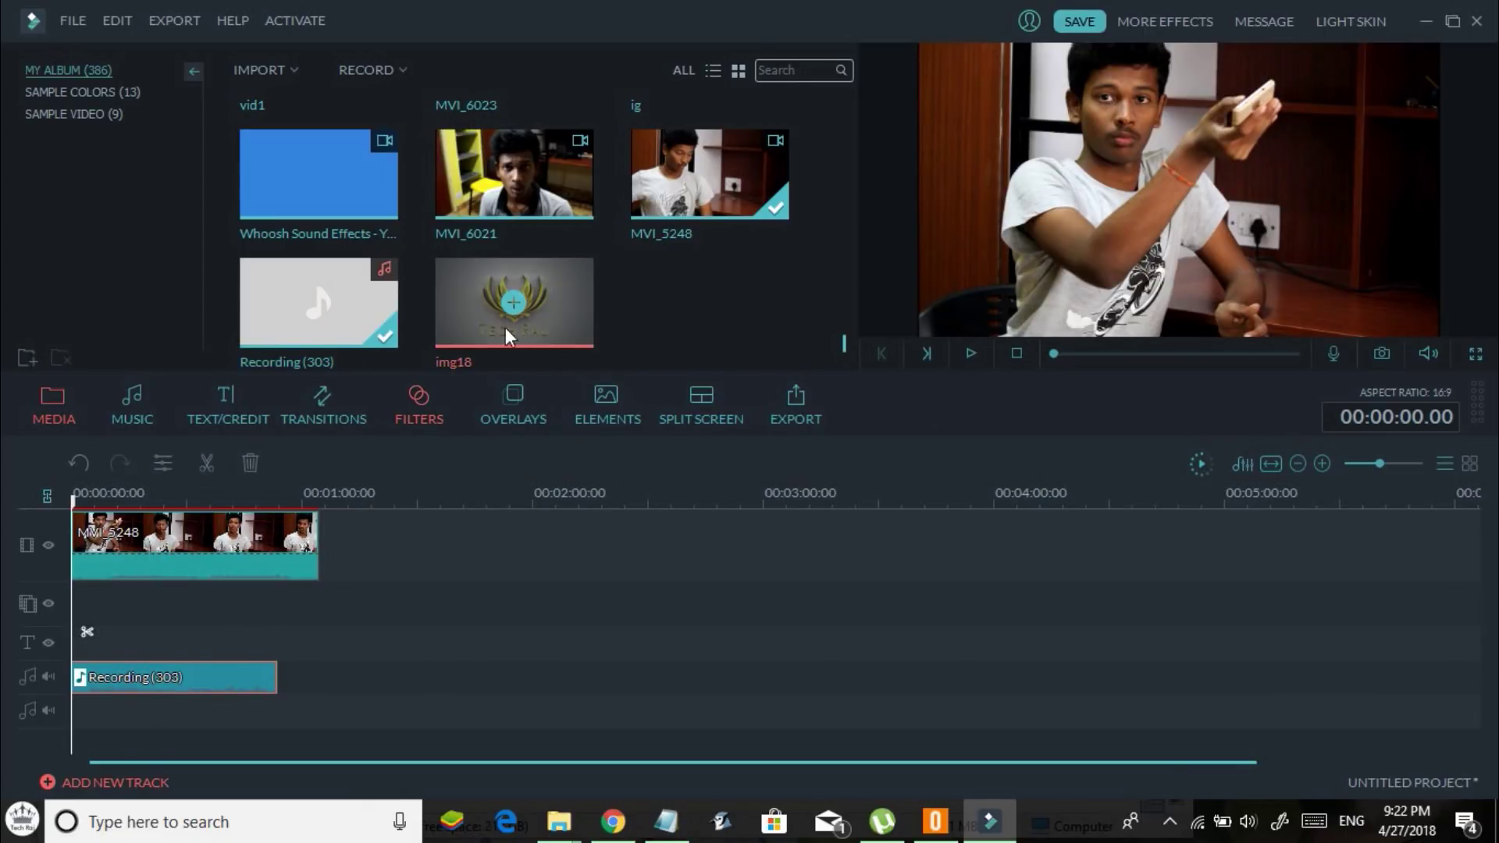
- Place the img18 image at the start of the overlay track below the video, and delete it from the timeline
{"action": "left_click_drag", "start_coordinate": [543, 327], "coordinate": [80, 603]}
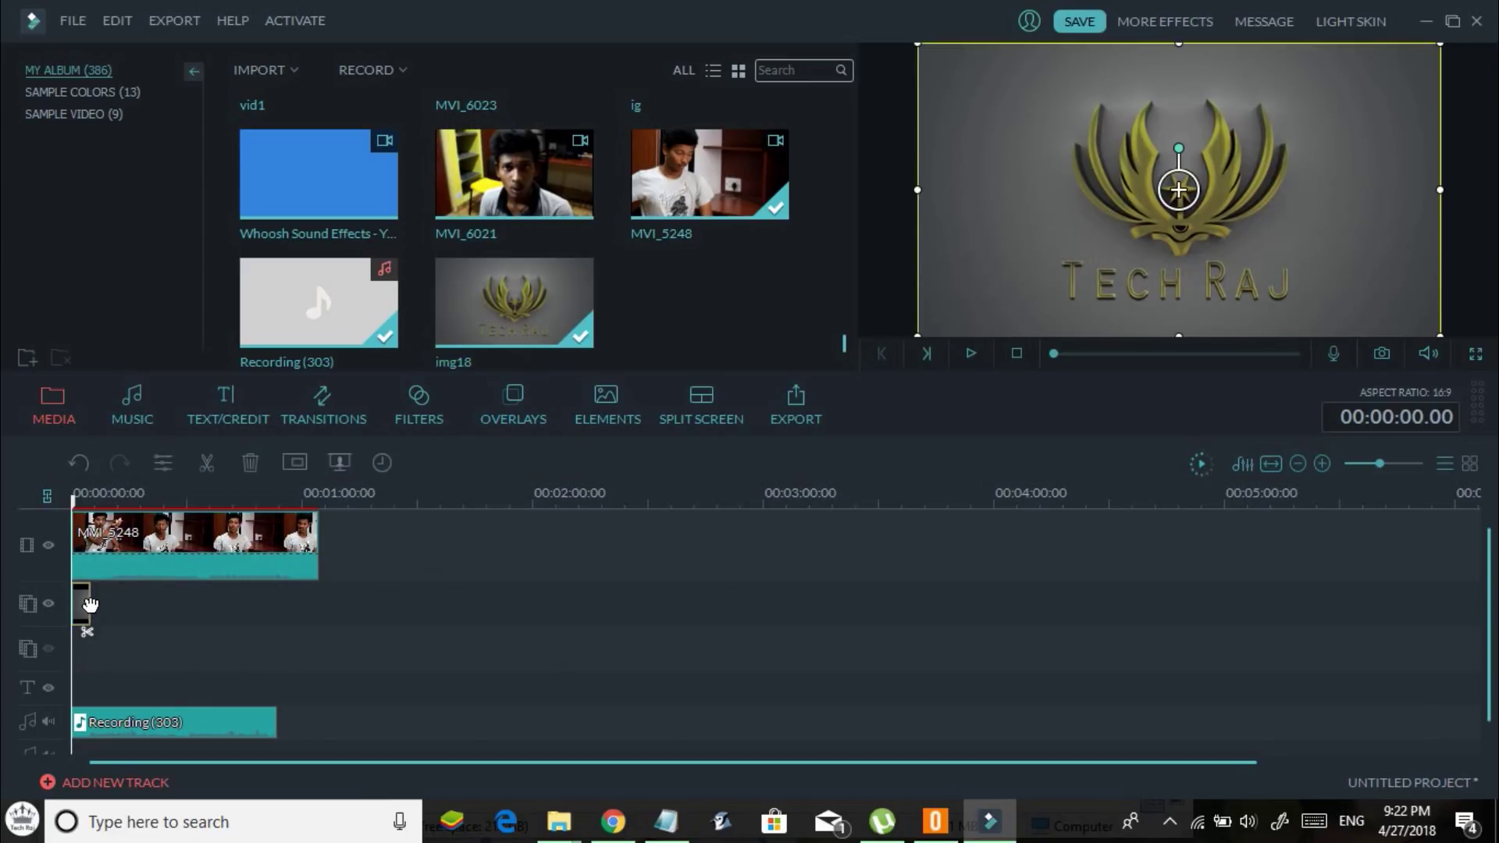
{"action": "key", "text": "Delete"}
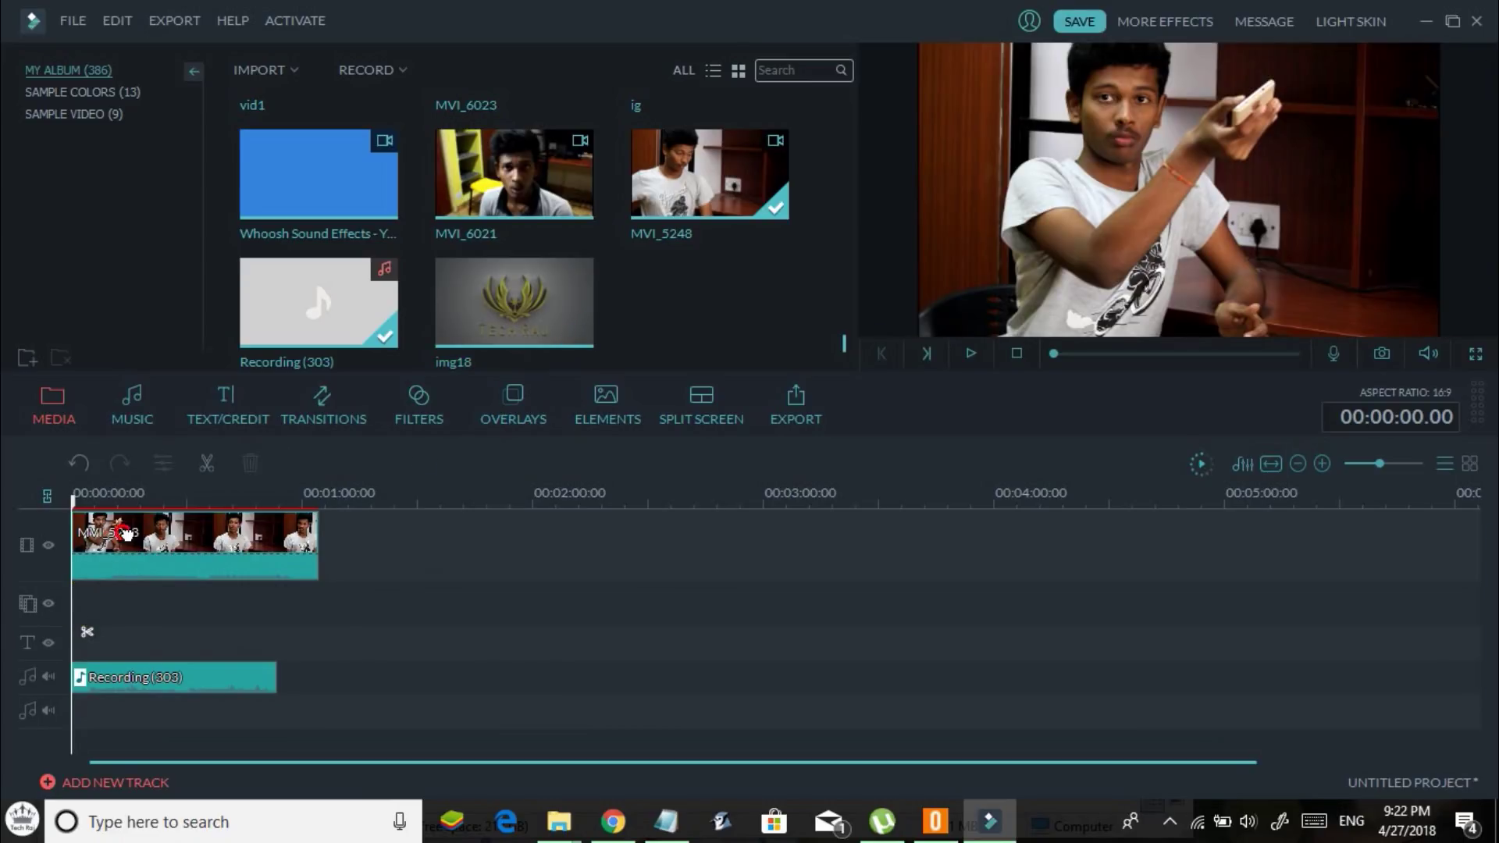
- Open advanced color tuning for the MVI_5248 clip and set its white balance to temperature -1 and tint 31
{"action": "left_click", "coordinate": [123, 534]}
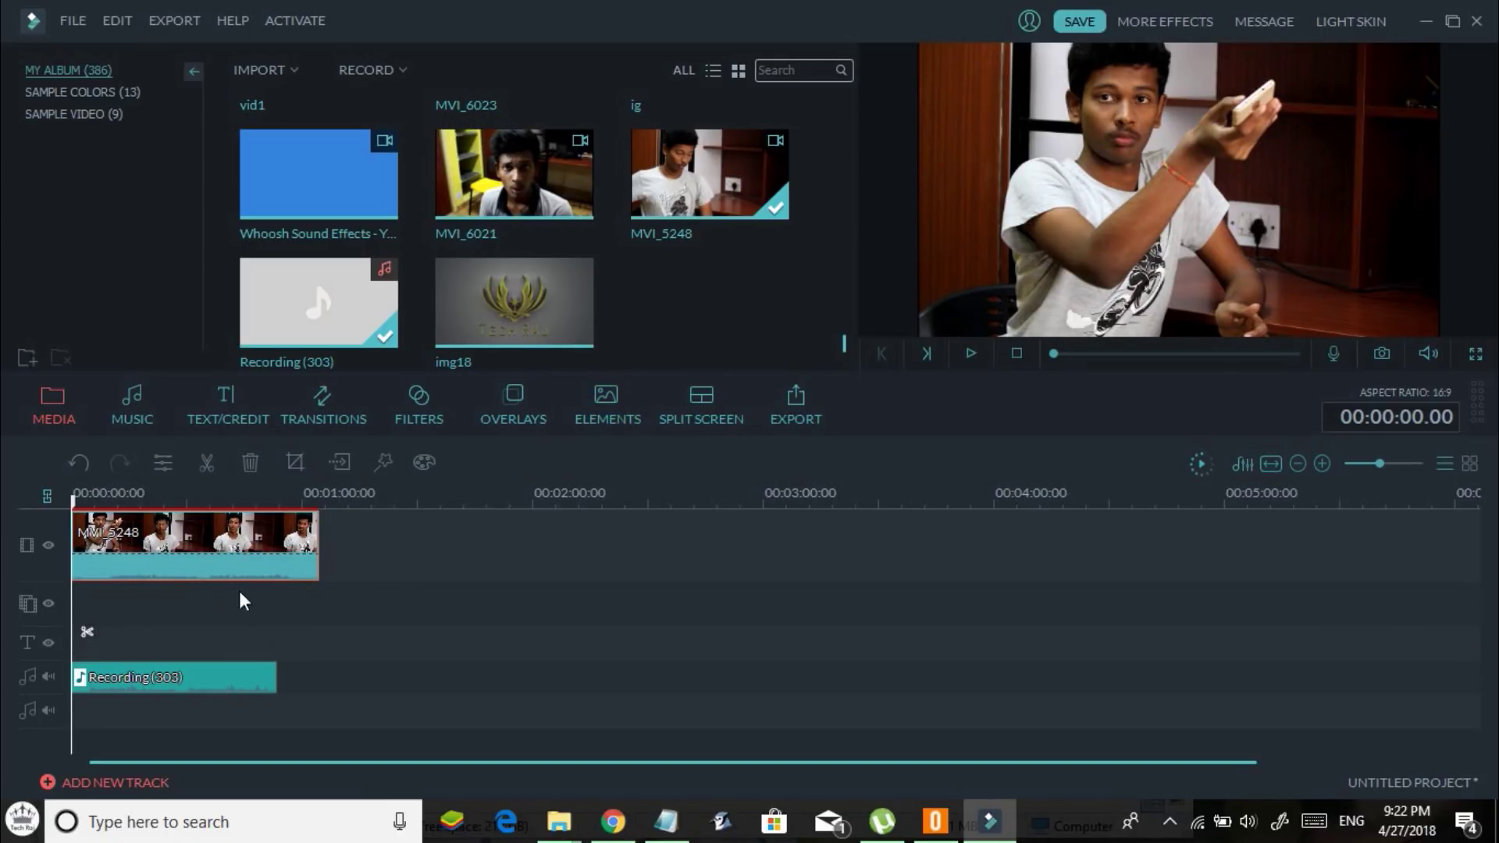
{"action": "double_click", "coordinate": [168, 546]}
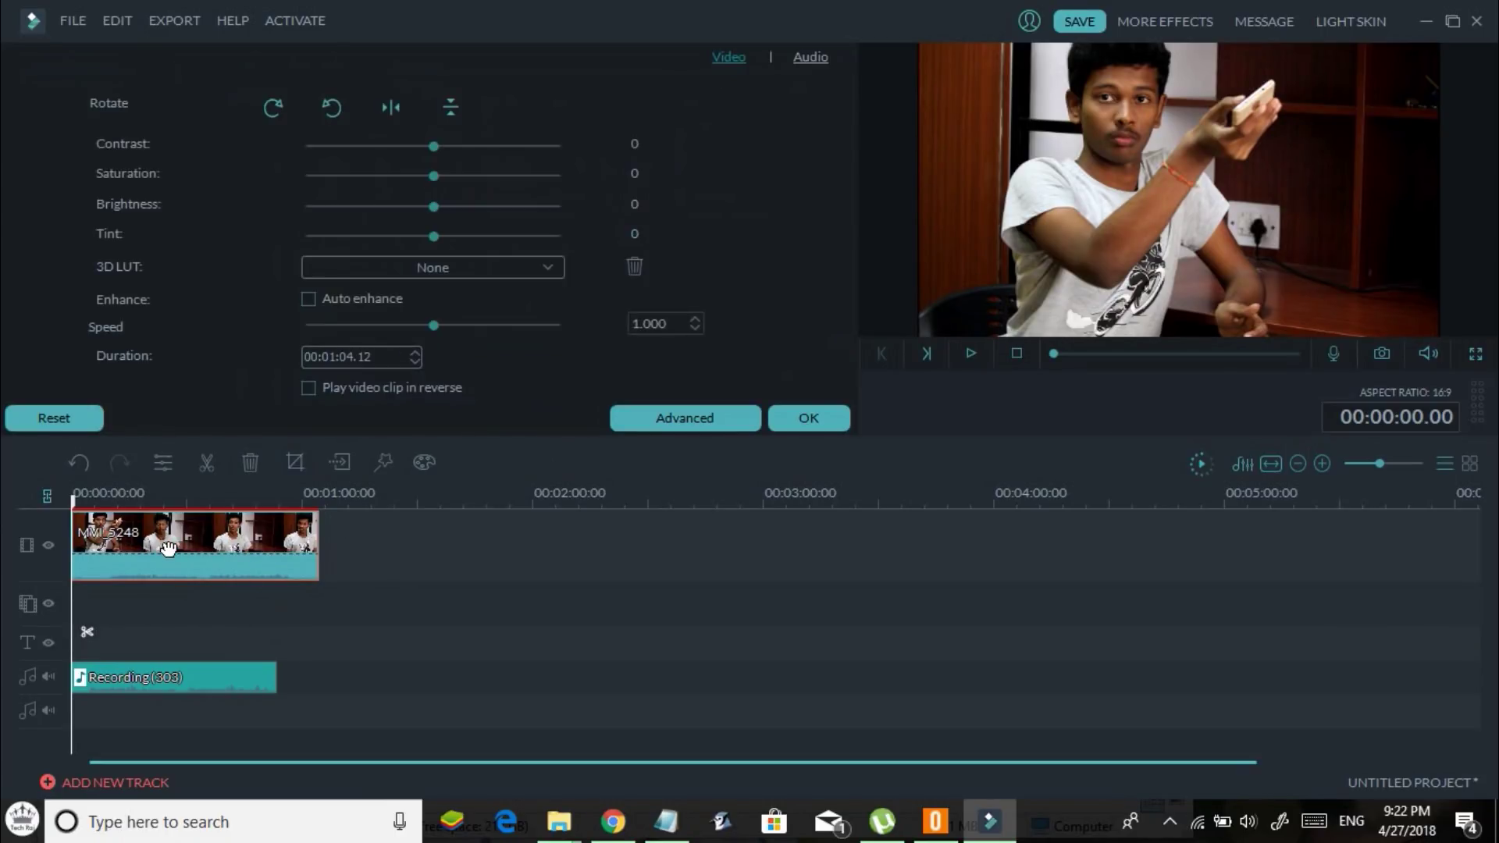
{"action": "left_click", "coordinate": [720, 421]}
{"action": "left_click_drag", "start_coordinate": [698, 64], "coordinate": [736, 34]}
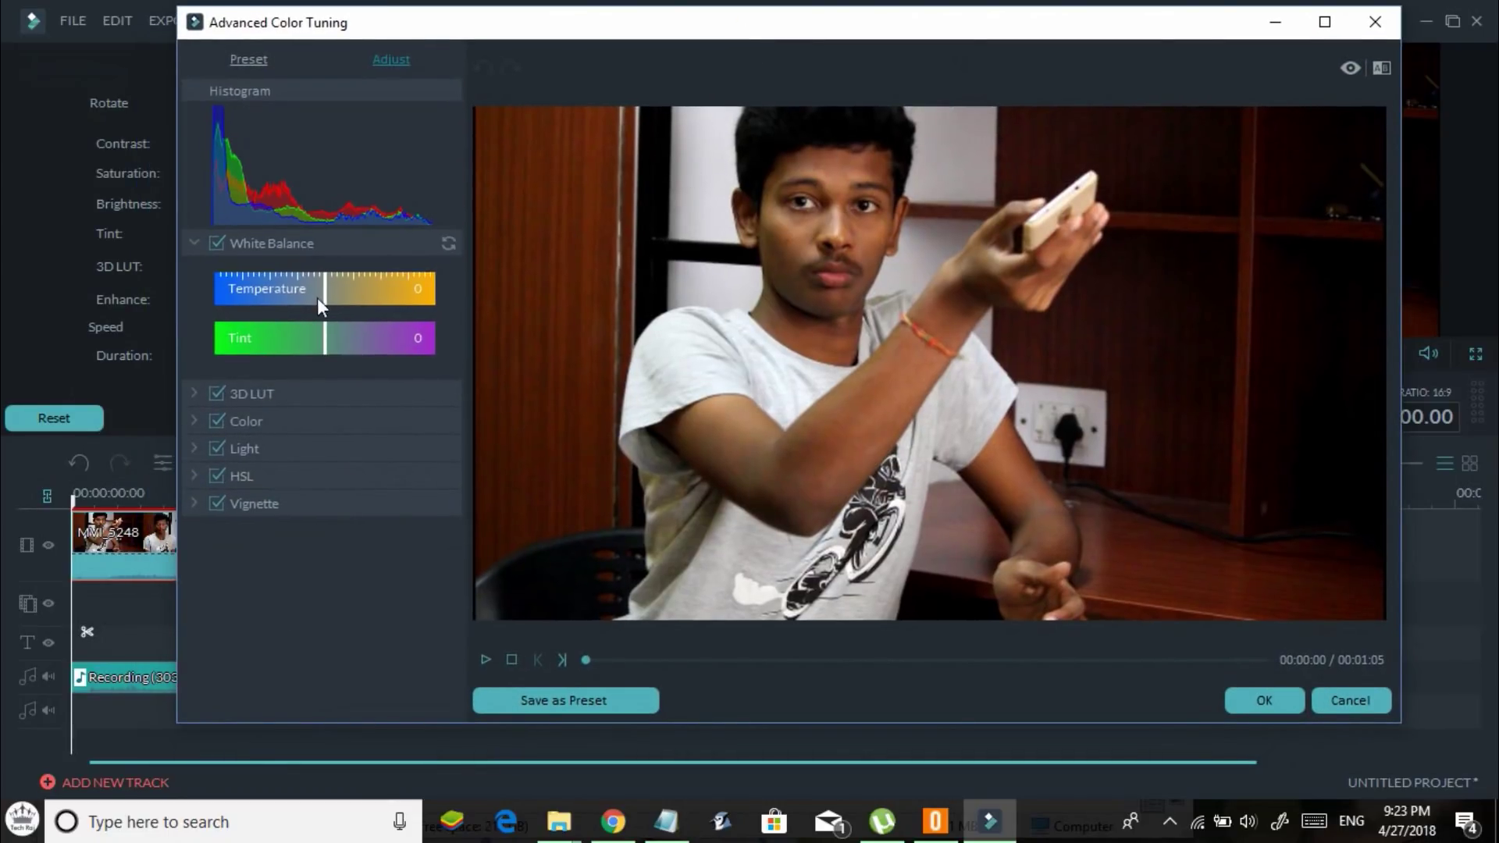
{"action": "mouse_move", "coordinate": [322, 279]}
{"action": "left_mouse_down"}
{"action": "mouse_move", "coordinate": [194, 269]}
{"action": "mouse_move", "coordinate": [395, 274]}
{"action": "mouse_move", "coordinate": [323, 277]}
{"action": "left_mouse_up"}
{"action": "left_click_drag", "start_coordinate": [320, 340], "coordinate": [359, 349]}
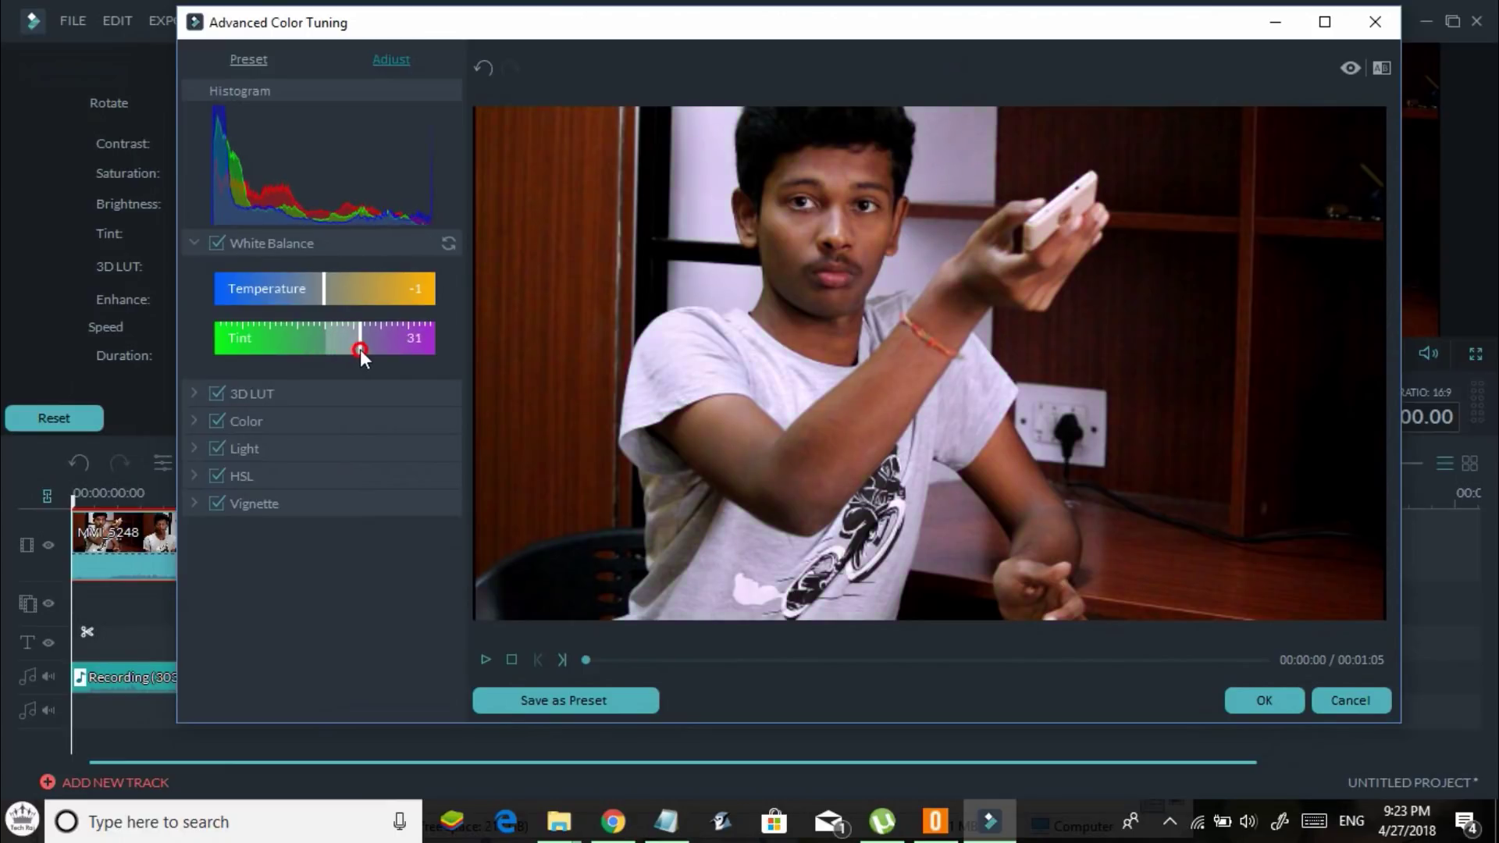
- Apply the Mission Impossible 3D LUT to the clip
{"action": "left_click", "coordinate": [193, 394]}
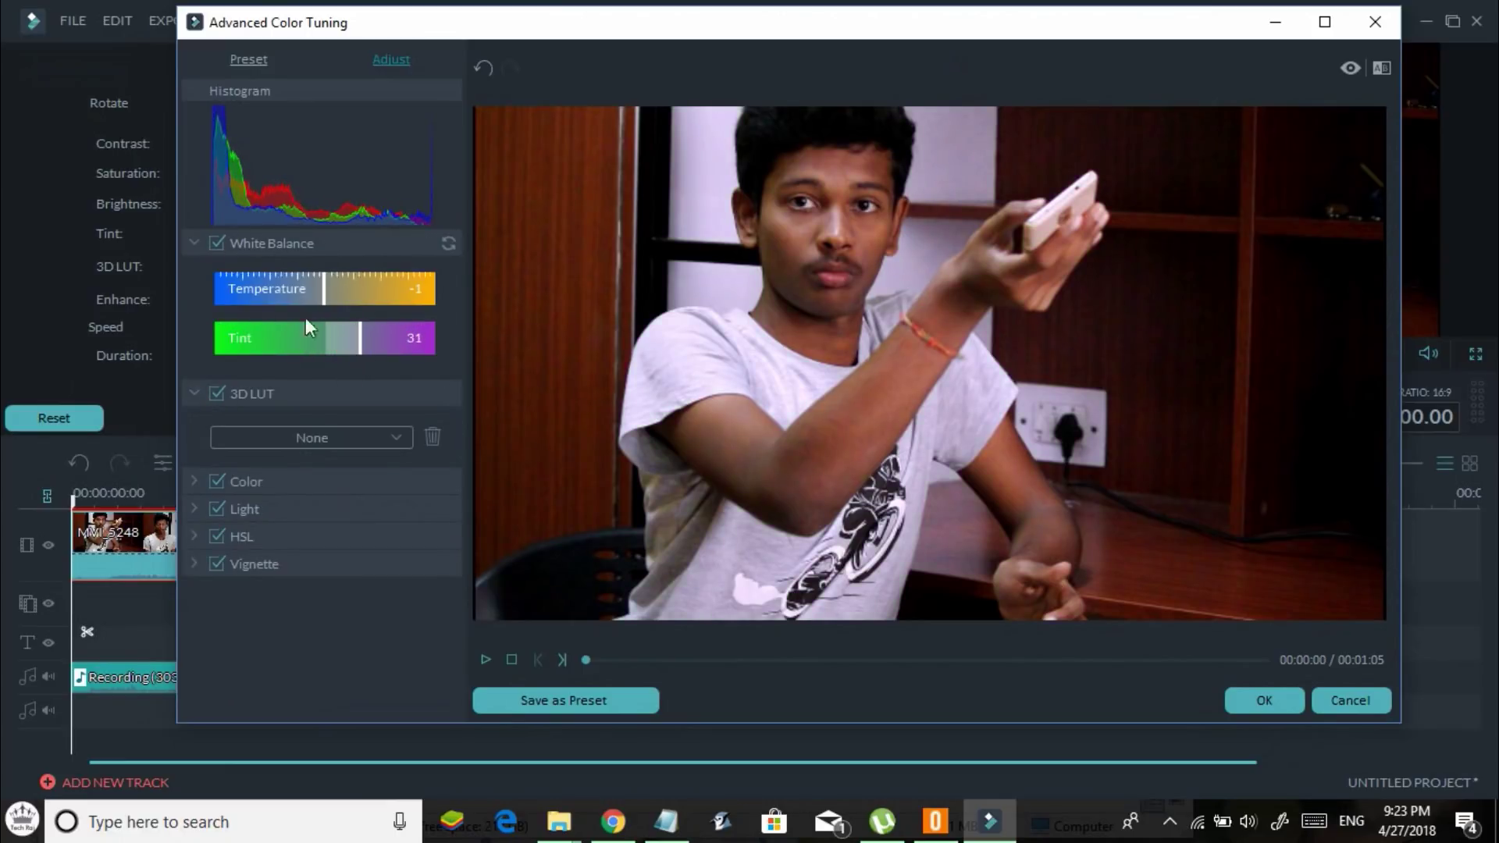
{"action": "left_click", "coordinate": [302, 442]}
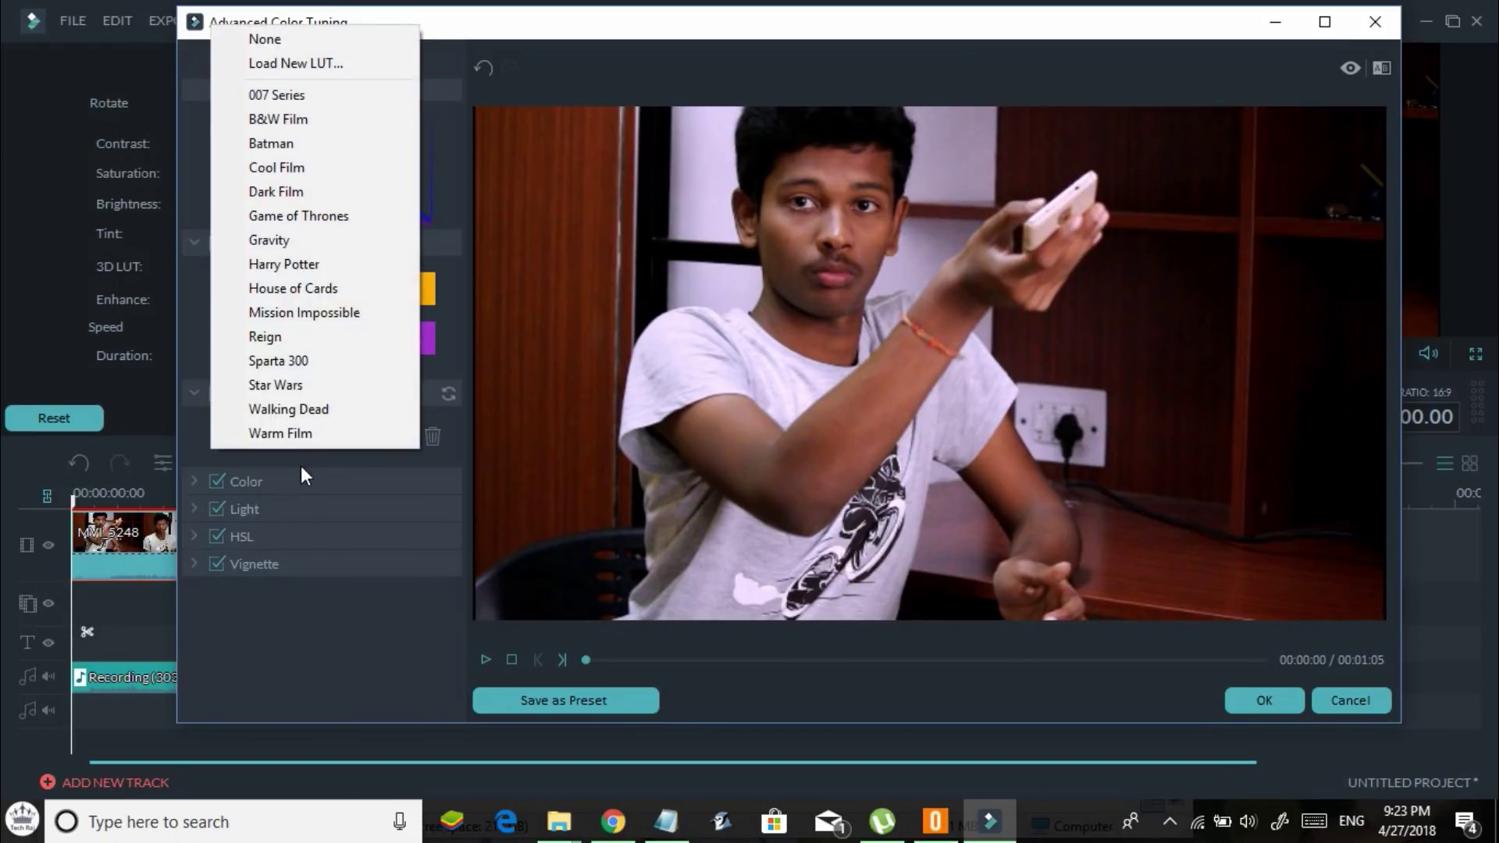
{"action": "left_click", "coordinate": [305, 312]}
- Set the color adjustments to exposure -13, brightness -14, contrast -11, vibrance 31 and saturation -21
{"action": "left_click", "coordinate": [336, 484]}
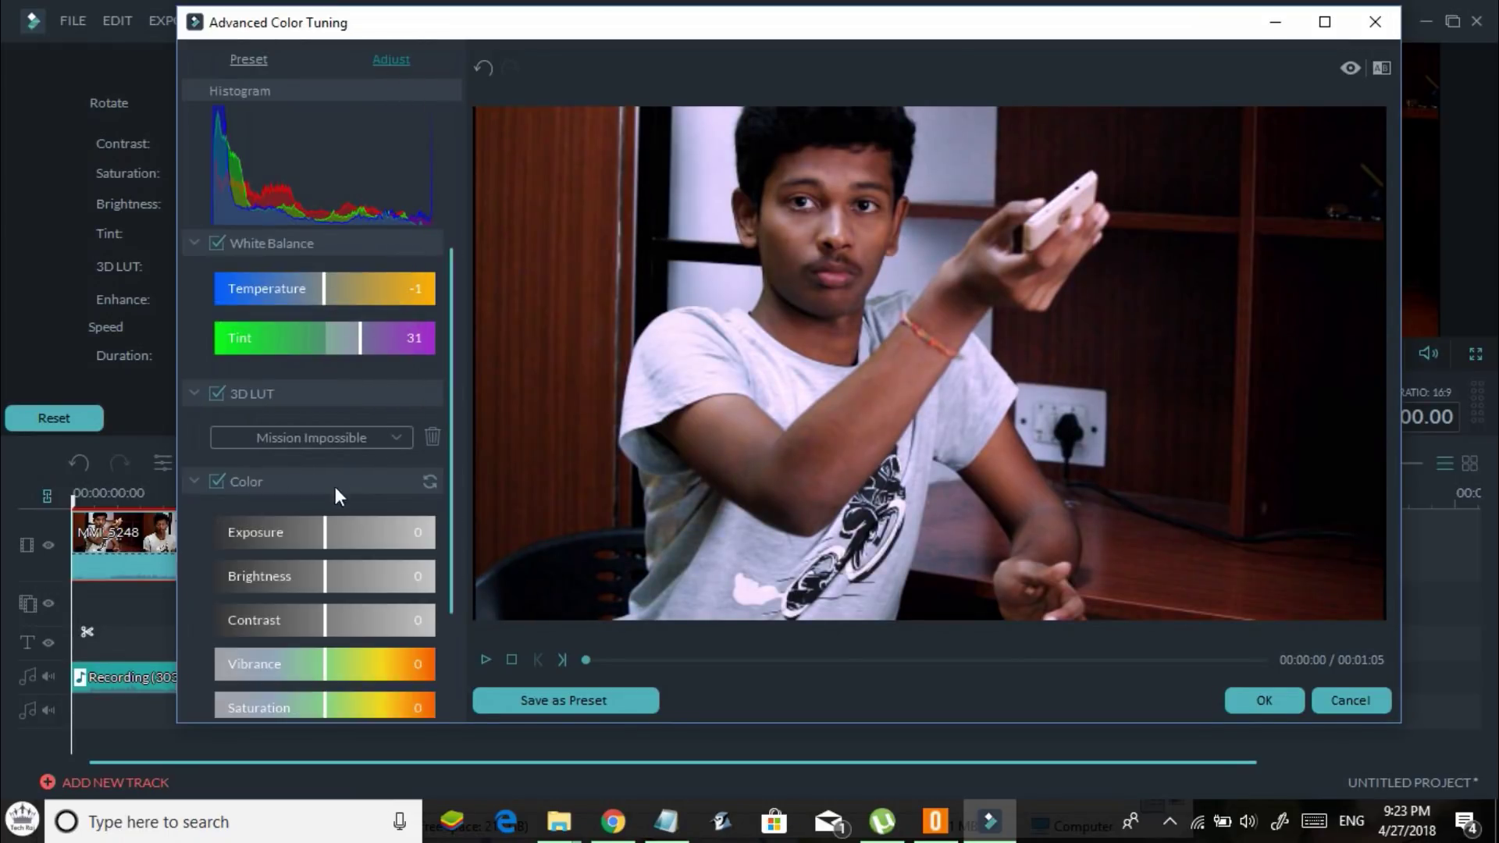
{"action": "left_click_drag", "start_coordinate": [283, 530], "coordinate": [312, 576]}
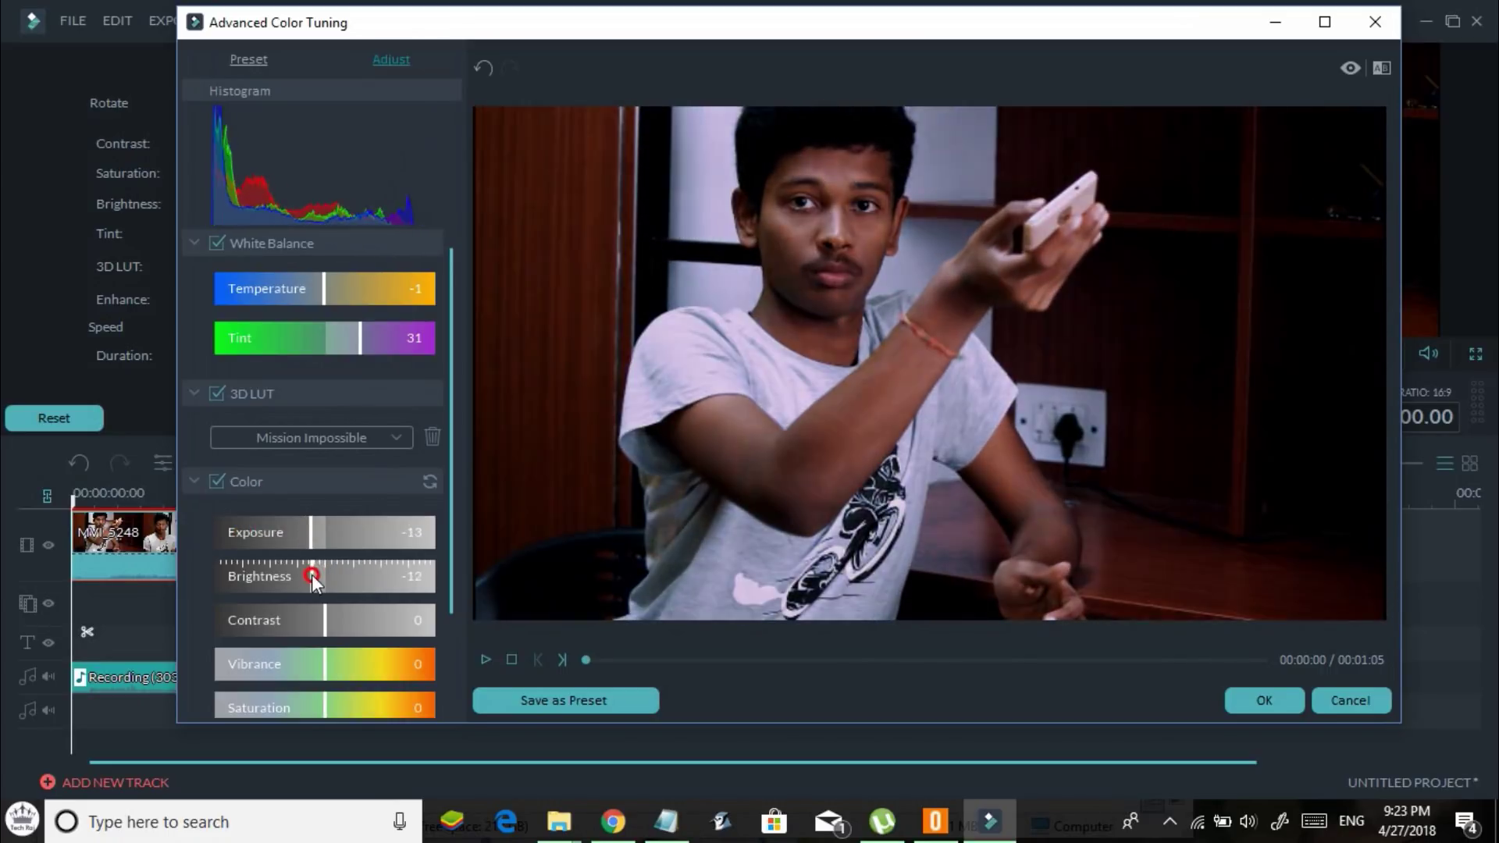
{"action": "left_click_drag", "start_coordinate": [303, 634], "coordinate": [302, 709]}
{"action": "scroll", "coordinate": [358, 545], "scroll_direction": "down", "scroll_amount": 2}
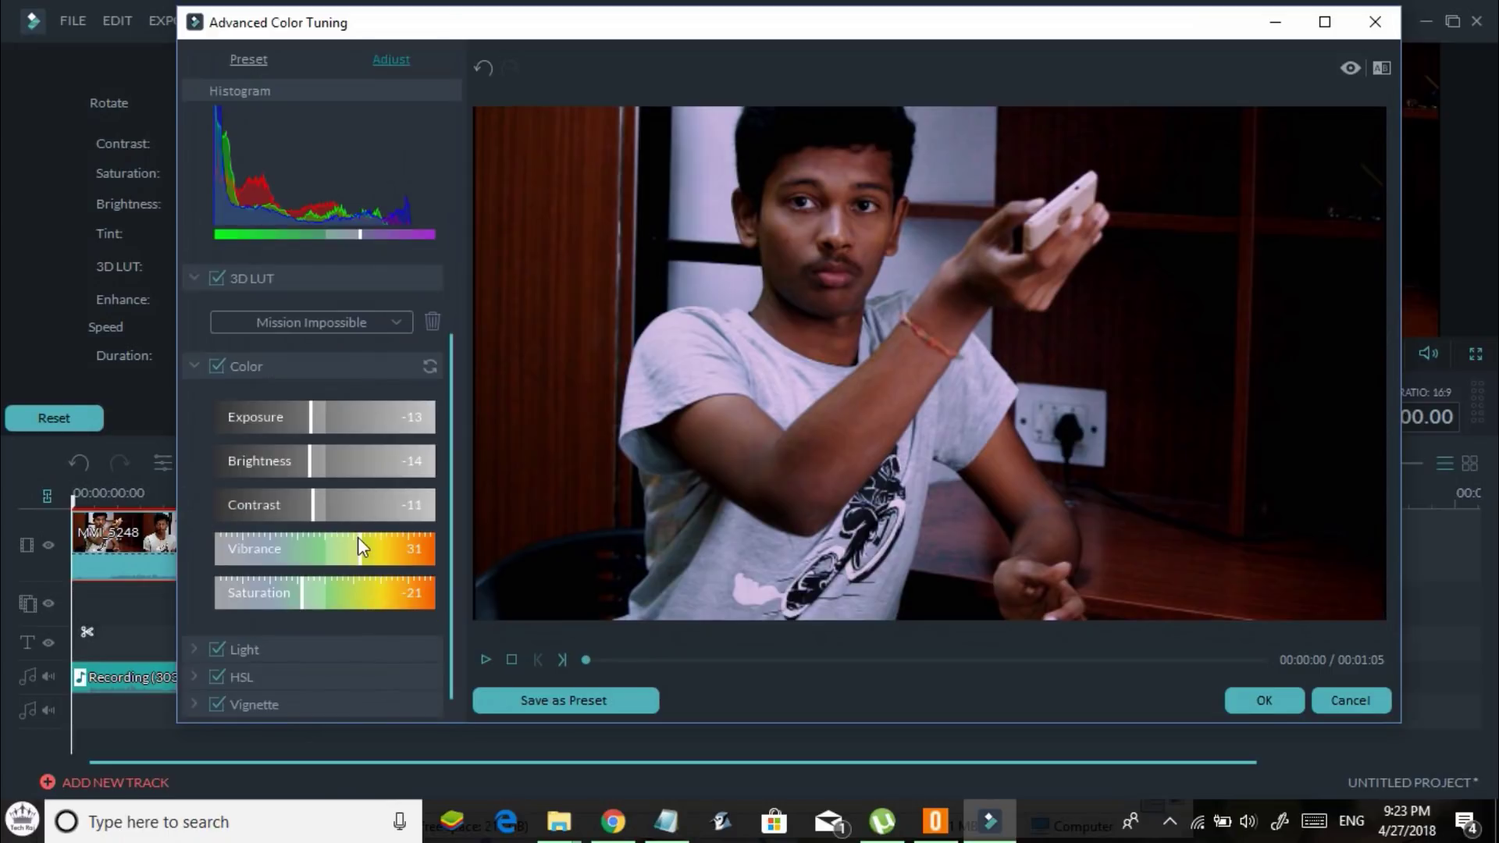
- Set the light adjustments to highlights 48, shadows -30, whites 11 and blacks 27
{"action": "left_click", "coordinate": [194, 650]}
{"action": "scroll", "coordinate": [248, 523], "scroll_direction": "down", "scroll_amount": 3}
{"action": "left_click_drag", "start_coordinate": [298, 490], "coordinate": [378, 485]}
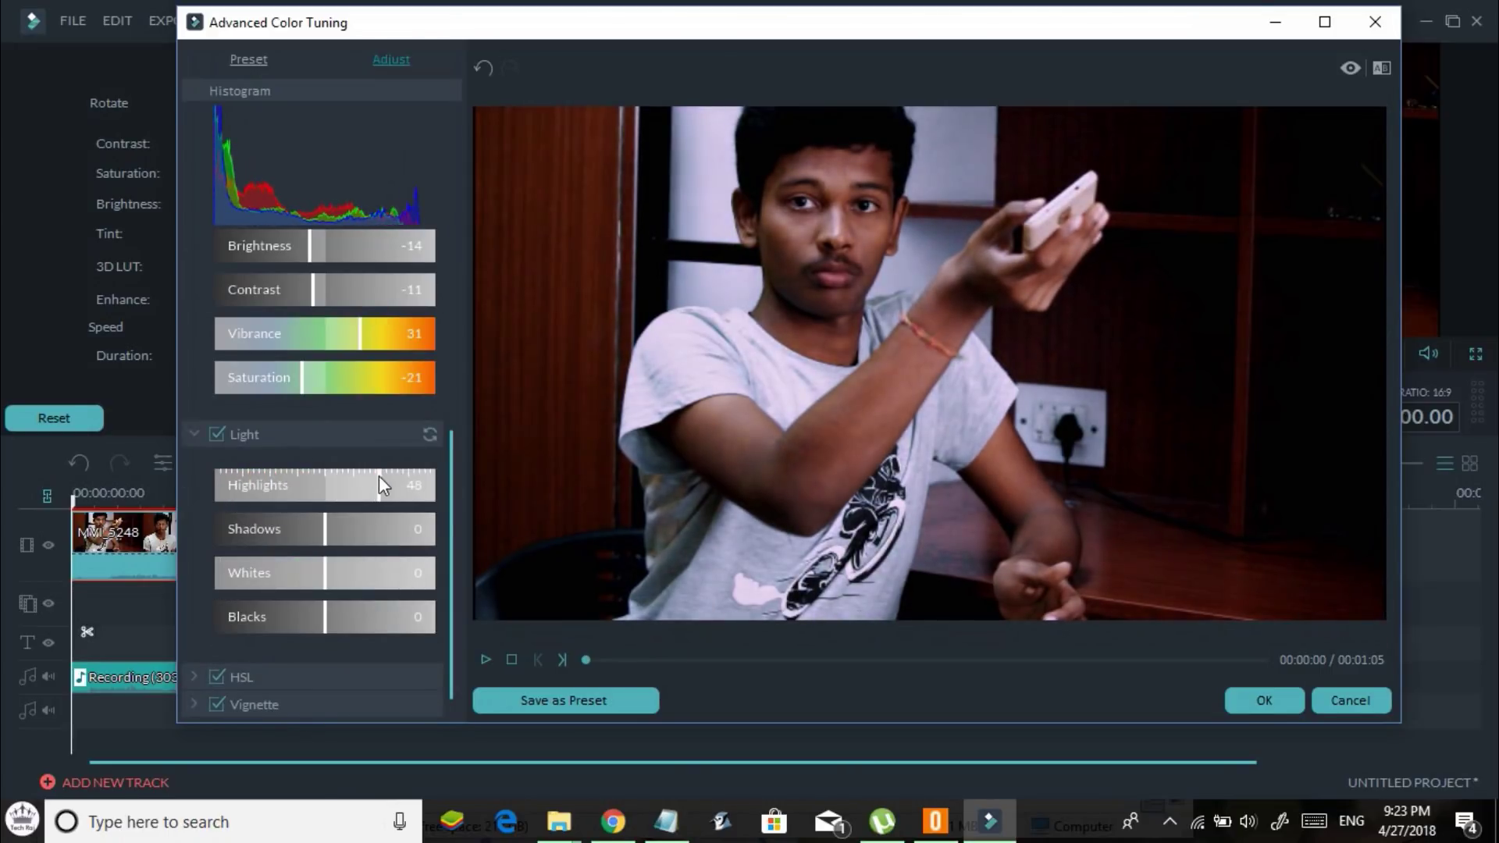
{"action": "left_click_drag", "start_coordinate": [320, 536], "coordinate": [292, 536]}
{"action": "left_click_drag", "start_coordinate": [338, 581], "coordinate": [295, 618]}
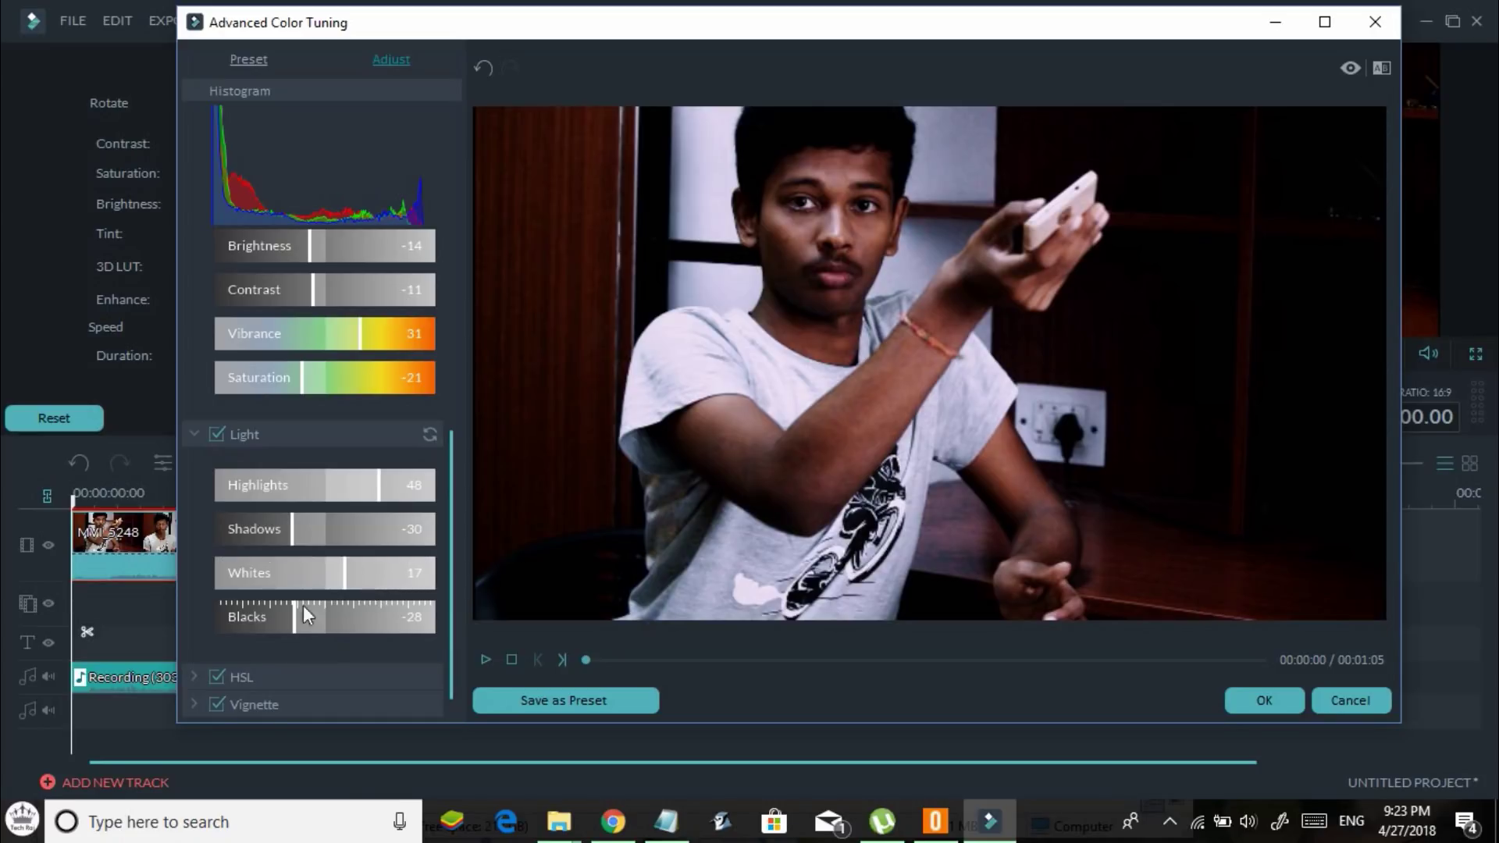
{"action": "left_click_drag", "start_coordinate": [288, 618], "coordinate": [356, 620]}
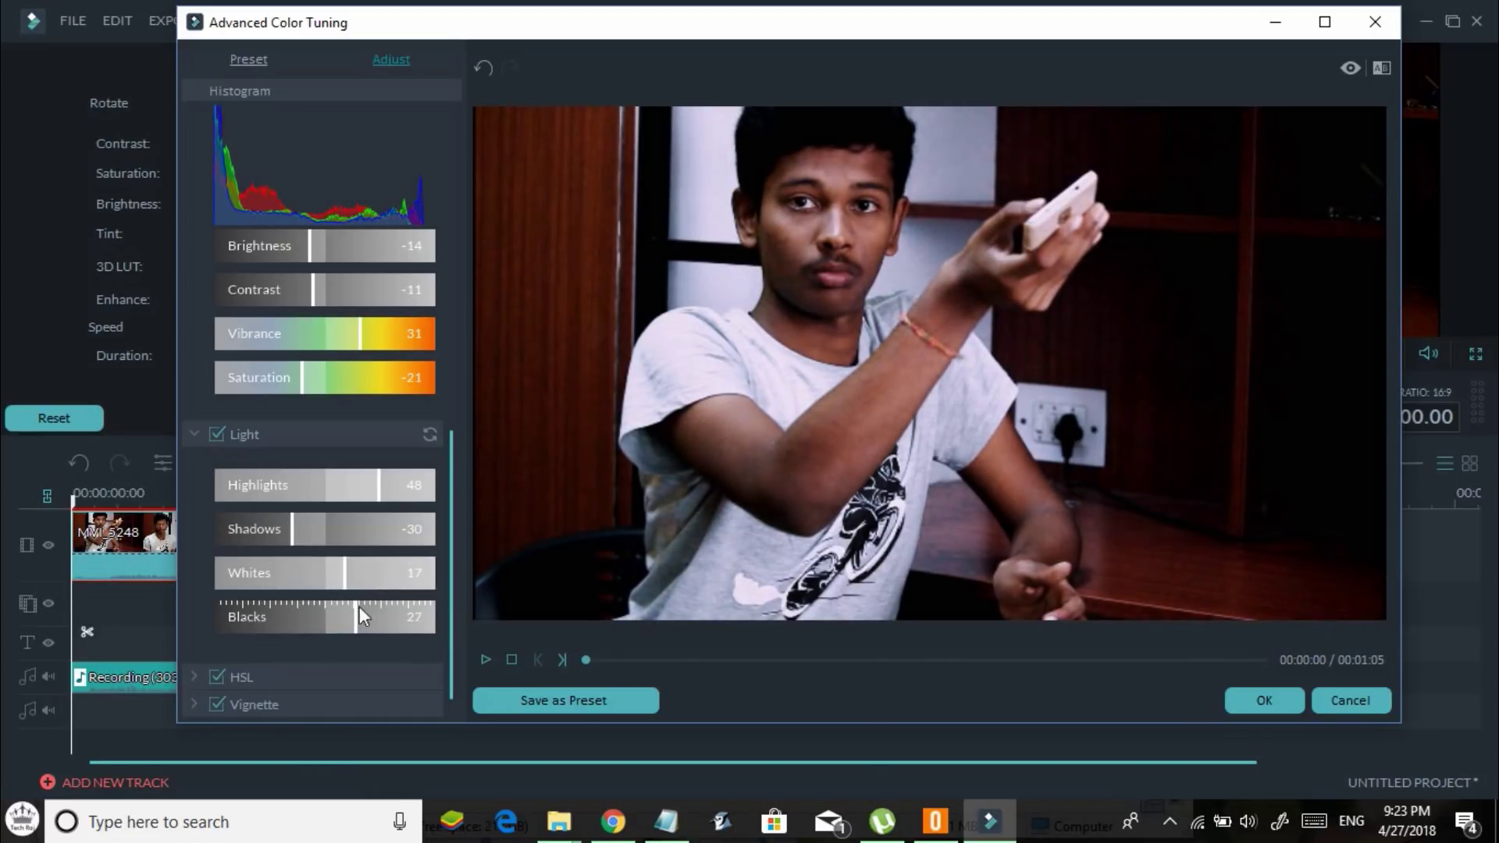
{"action": "mouse_move", "coordinate": [337, 580]}
{"action": "left_mouse_down"}
{"action": "mouse_move", "coordinate": [289, 584]}
{"action": "mouse_move", "coordinate": [372, 580]}
{"action": "mouse_move", "coordinate": [339, 578]}
{"action": "left_mouse_up"}
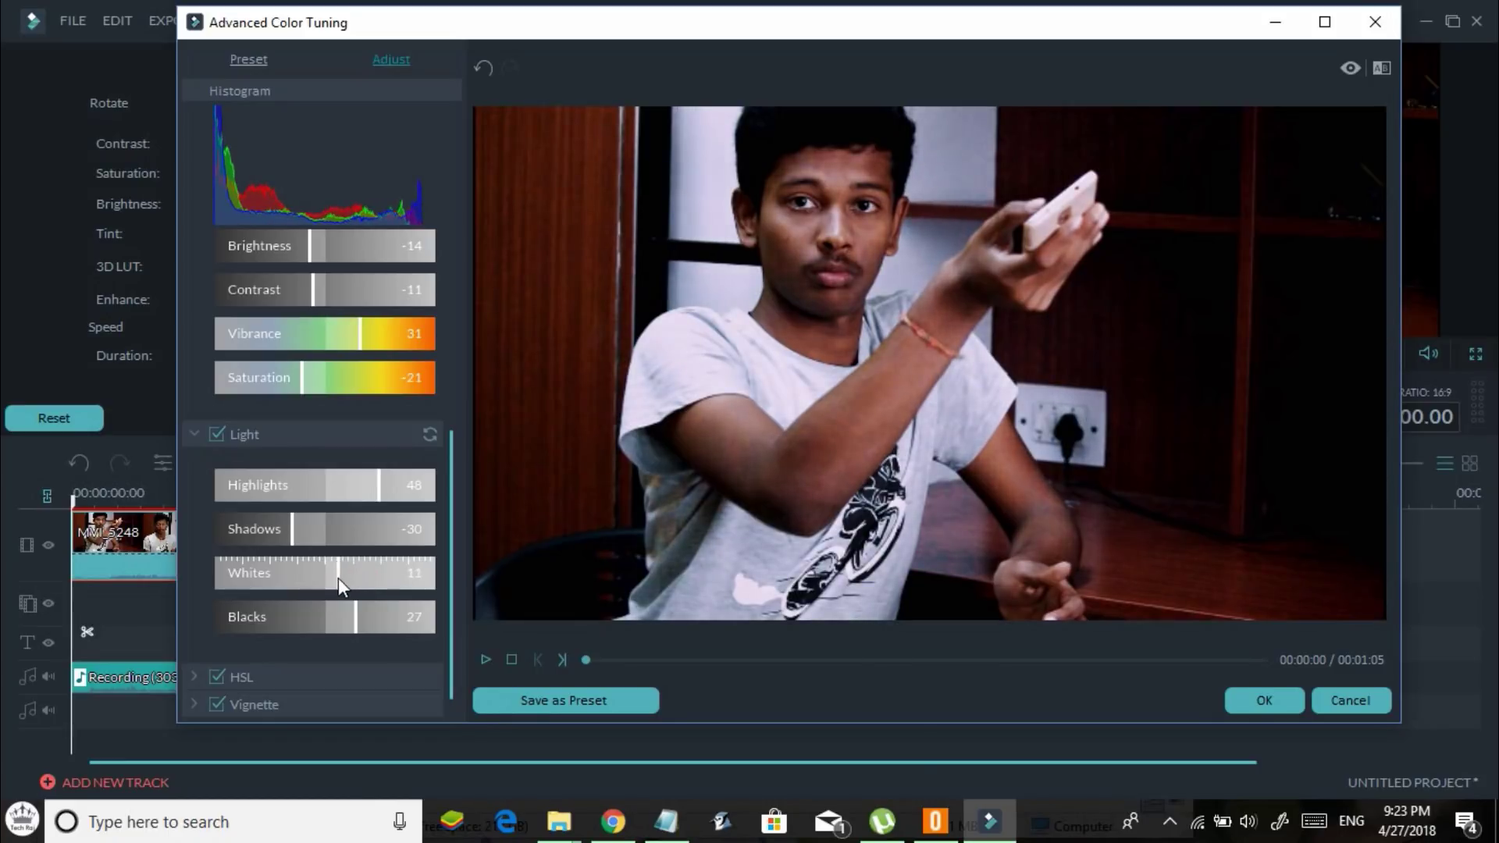
- In the HSL adjustments, set the hue of the yellow range to -21
{"action": "left_click_drag", "start_coordinate": [295, 529], "coordinate": [302, 576]}
{"action": "left_click", "coordinate": [370, 485]}
{"action": "left_click", "coordinate": [328, 677]}
{"action": "left_click", "coordinate": [348, 502]}
- Add a vignette with amount -79, size 95 and feather 67
{"action": "left_click", "coordinate": [254, 704]}
{"action": "left_click_drag", "start_coordinate": [325, 460], "coordinate": [238, 459]}
{"action": "left_click_drag", "start_coordinate": [308, 507], "coordinate": [404, 493]}
{"action": "left_click", "coordinate": [231, 542]}
{"action": "left_click", "coordinate": [274, 589]}
{"action": "left_click", "coordinate": [284, 513]}
{"action": "left_click_drag", "start_coordinate": [284, 514], "coordinate": [273, 513]}
{"action": "left_click_drag", "start_coordinate": [313, 587], "coordinate": [350, 575]}
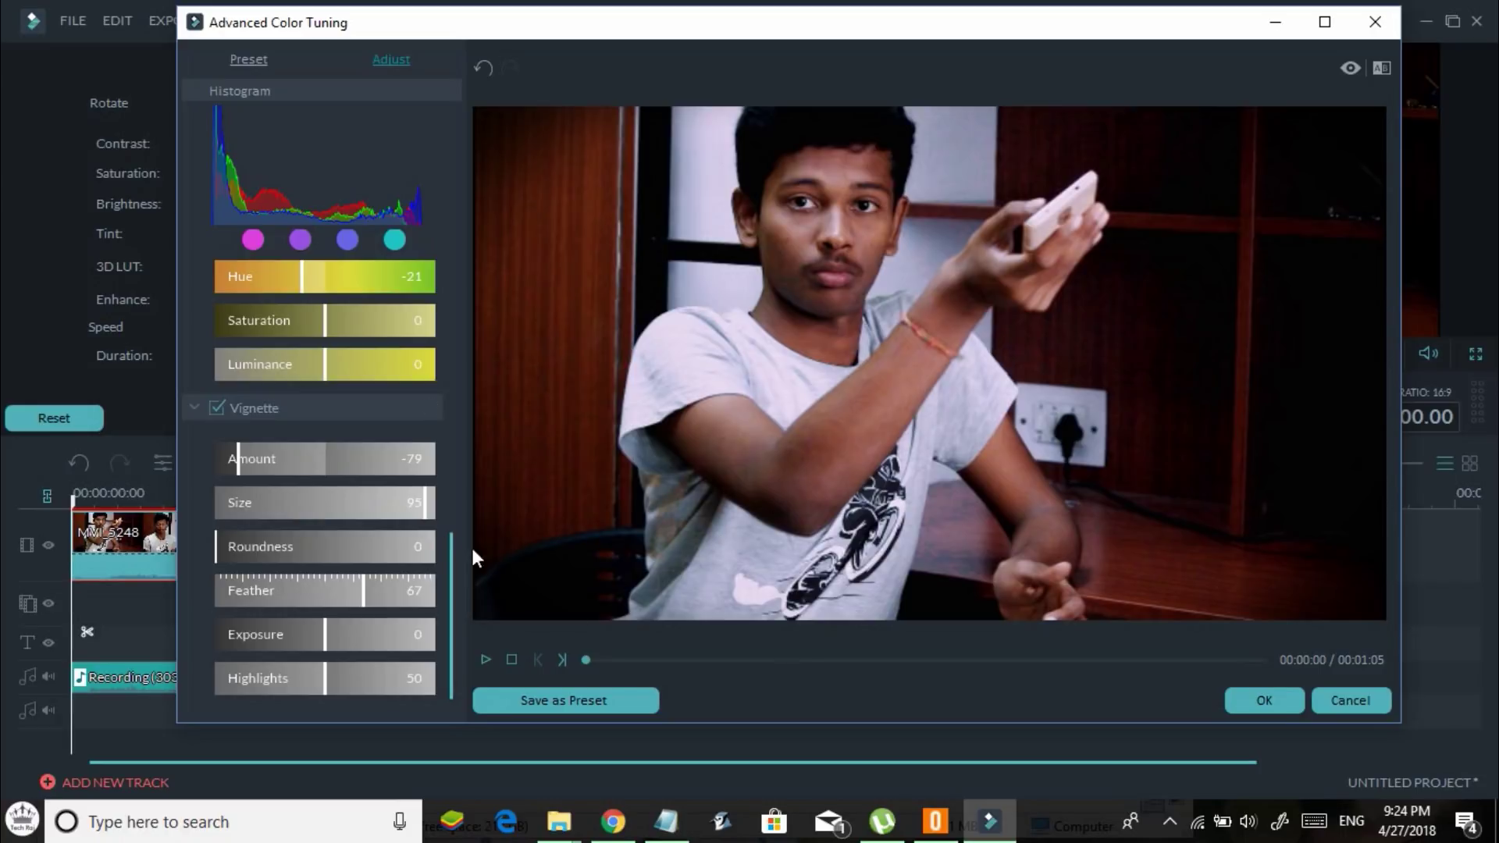
- Save the current color adjustments as a custom preset named "test preset"
{"action": "left_click_drag", "start_coordinate": [465, 560], "coordinate": [433, 257]}
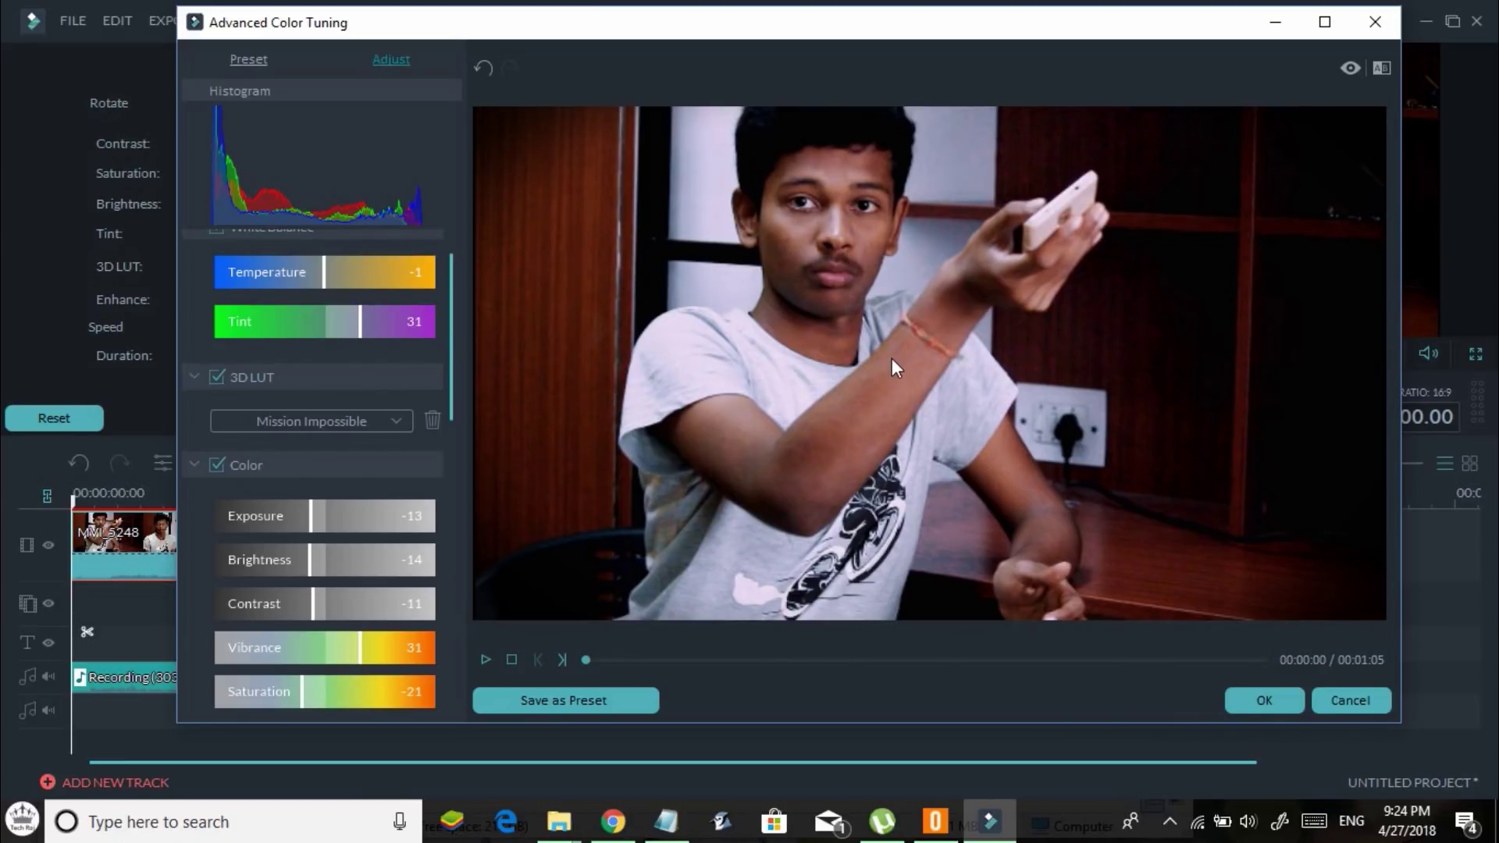
{"action": "left_click", "coordinate": [570, 709]}
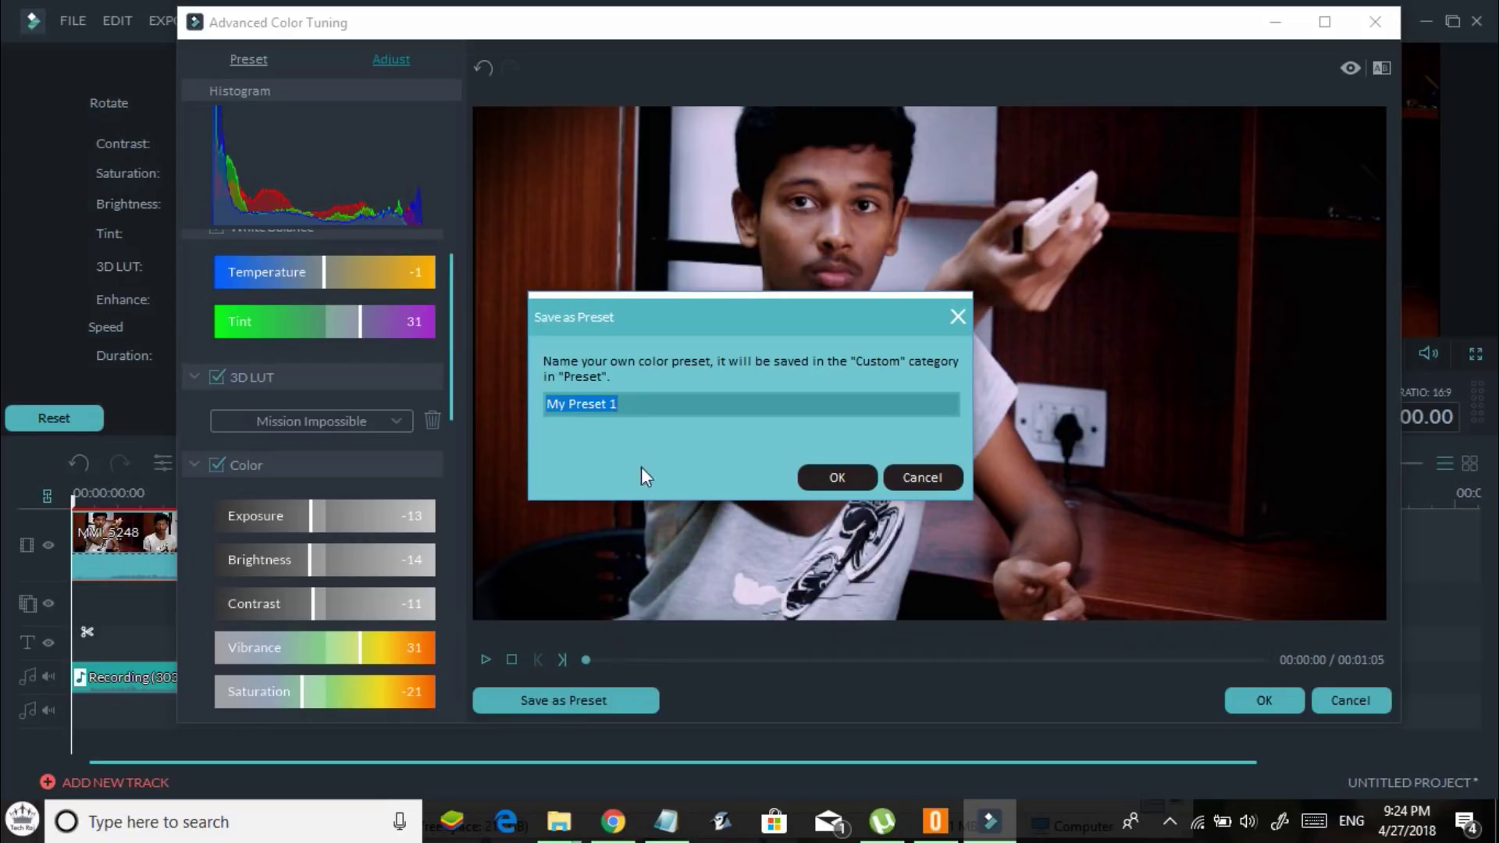
{"action": "type", "text": "test preset"}
{"action": "left_click", "coordinate": [859, 483]}
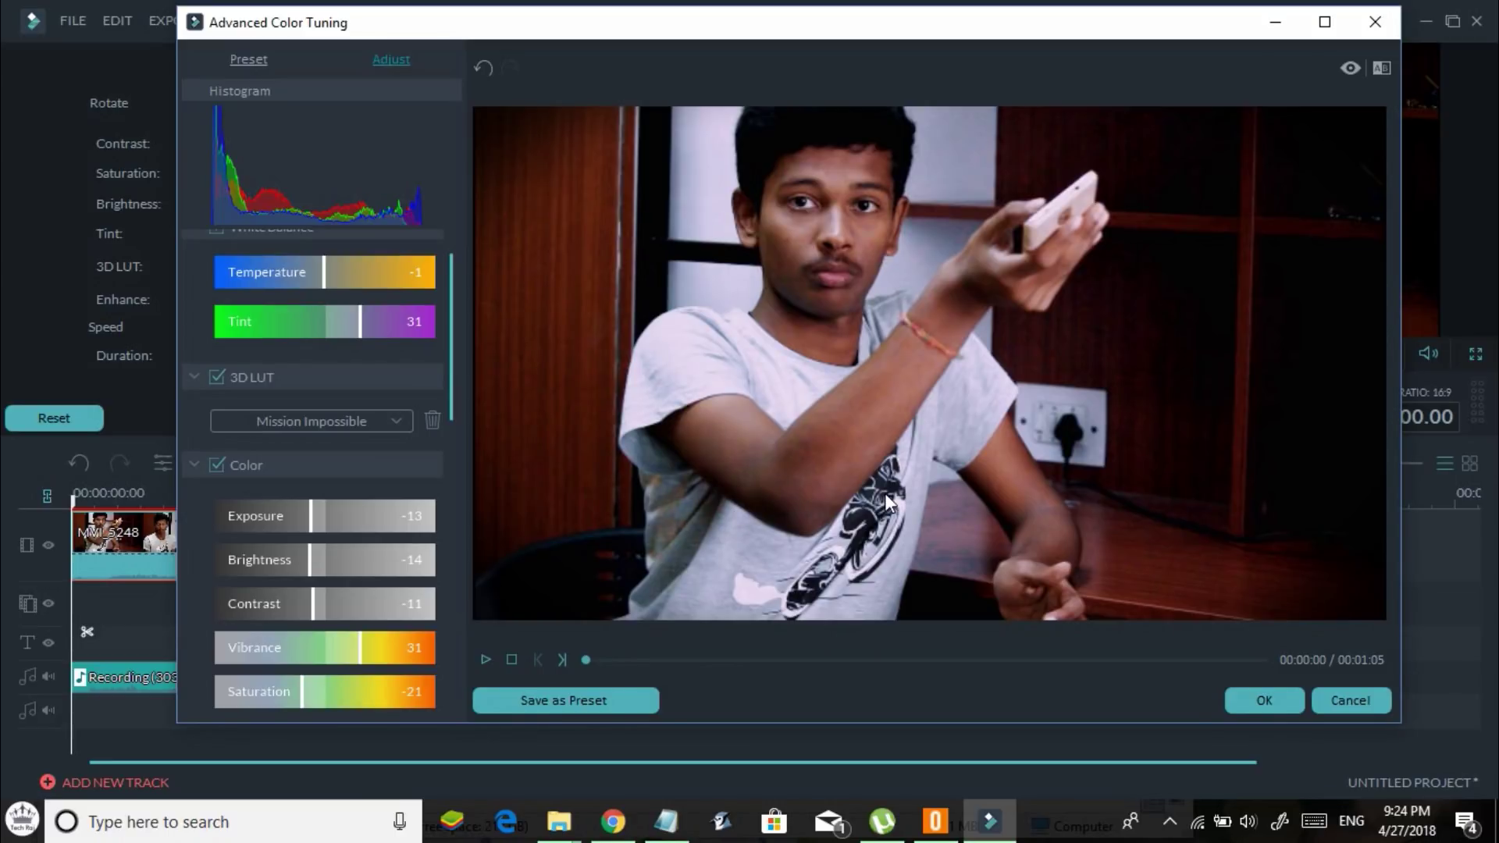
- Compare the graded clip with the original in a before-and-after view, and apply the color tuning
{"action": "left_click", "coordinate": [1383, 69]}
{"action": "left_click", "coordinate": [1368, 117]}
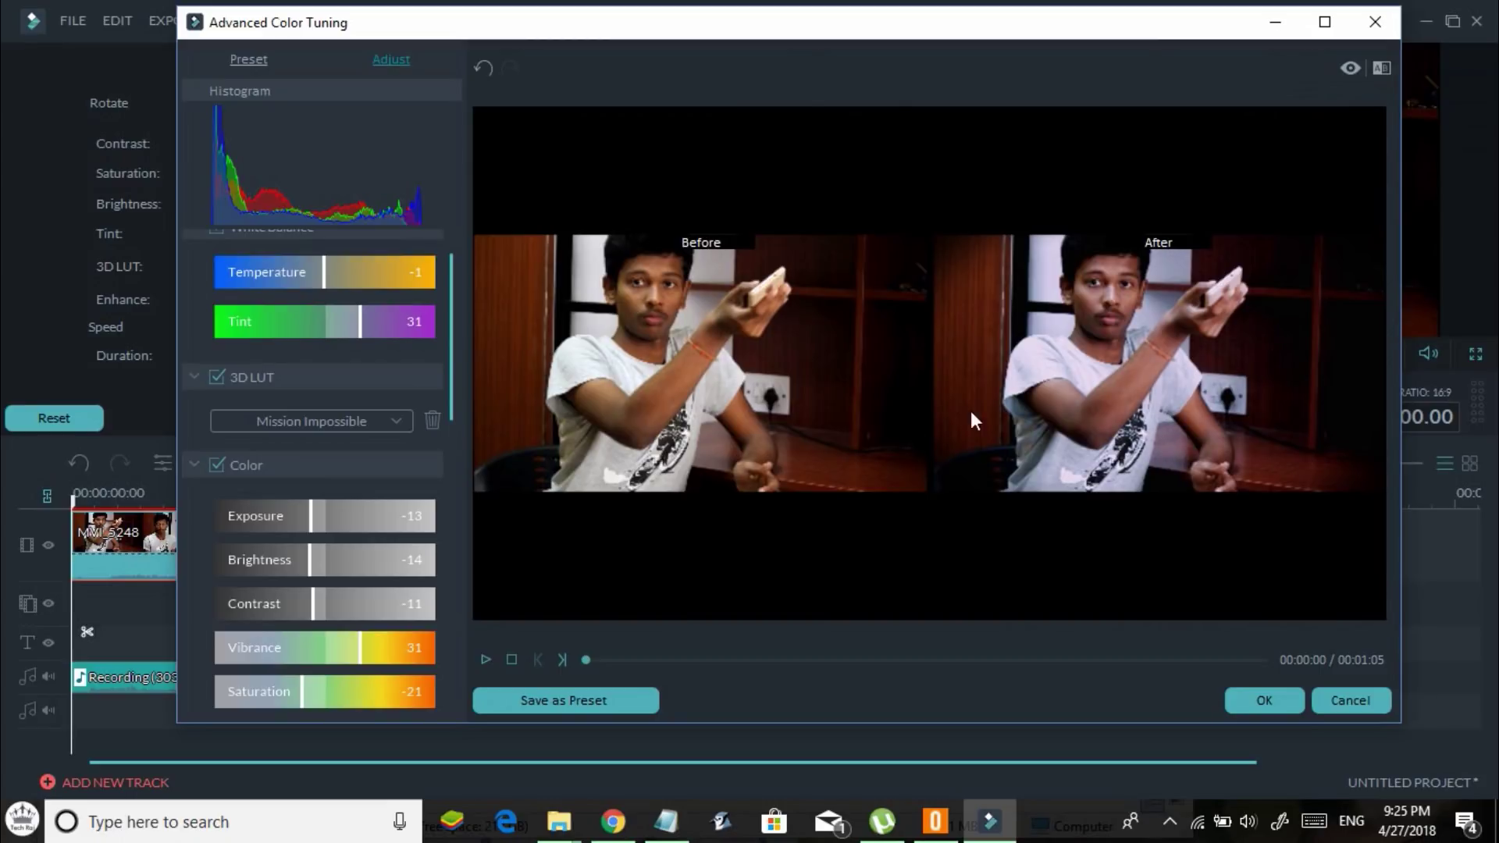
{"action": "left_click", "coordinate": [1268, 701]}
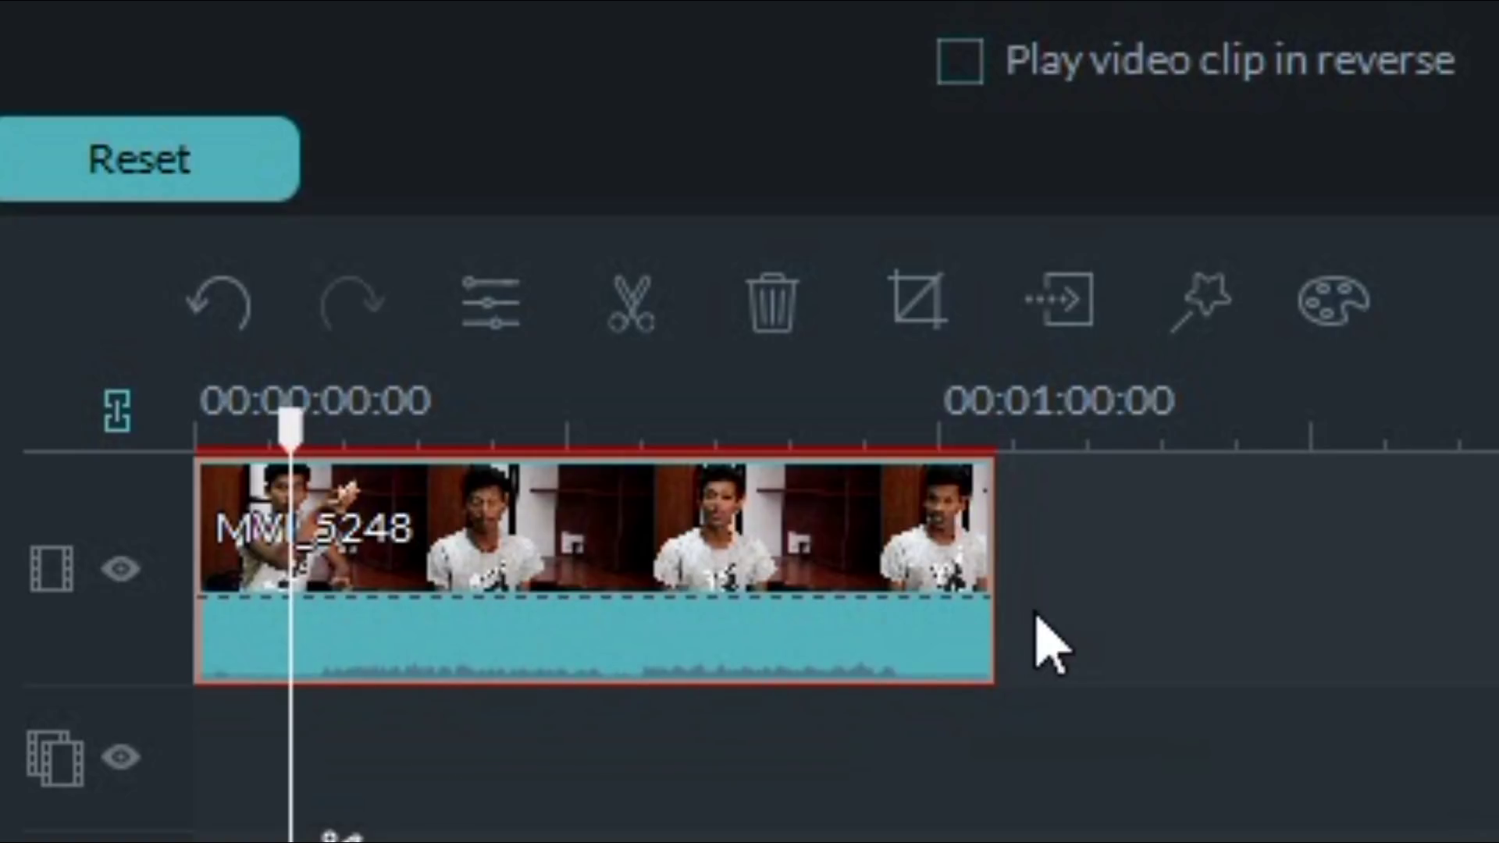
- Detach the audio from the MVI_5248 video clip in the timeline
{"action": "right_click", "coordinate": [776, 561]}
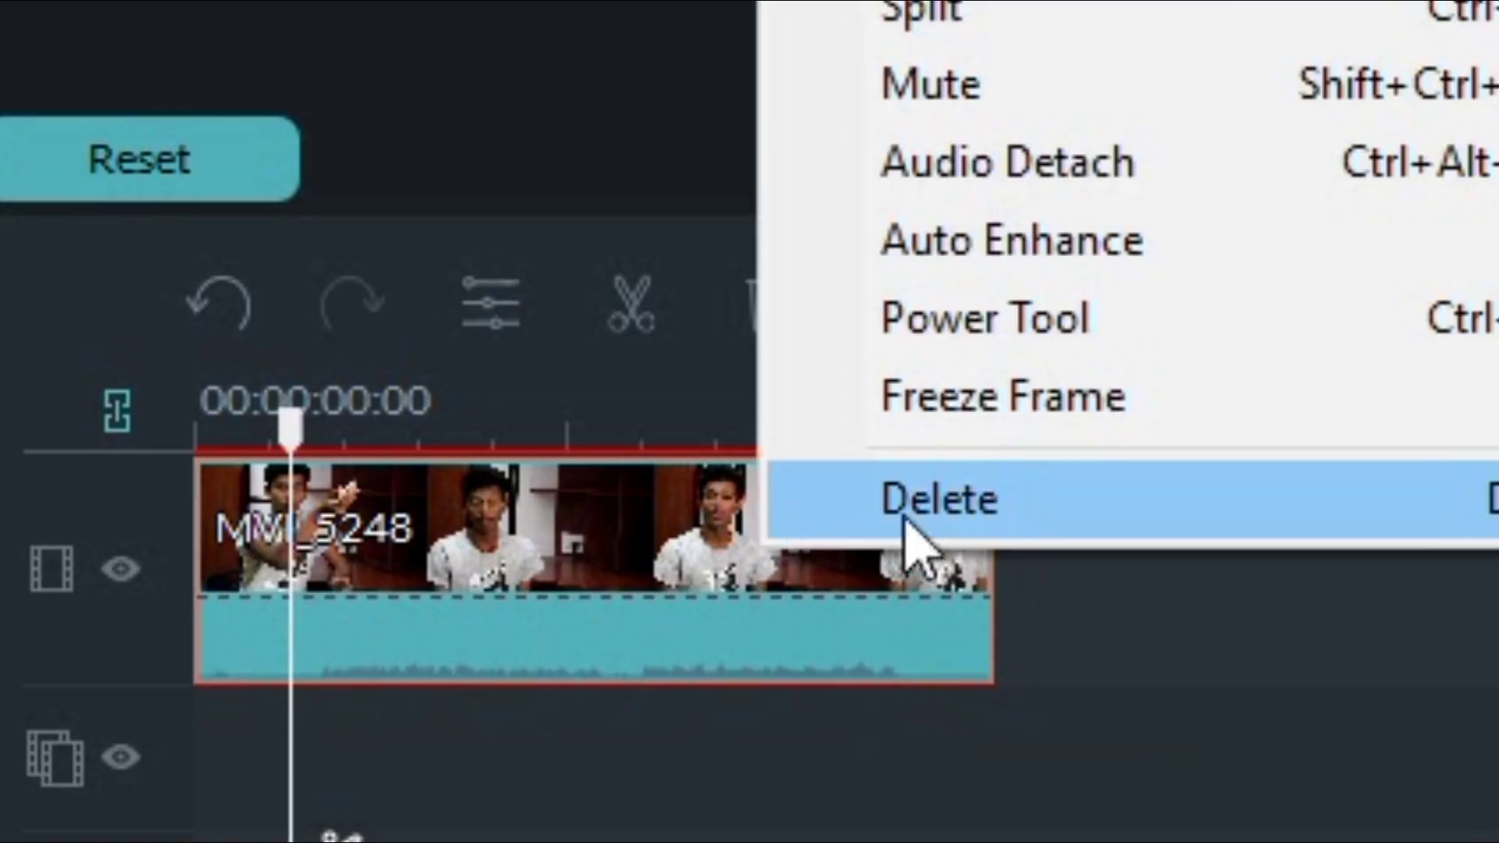
{"action": "left_click", "coordinate": [1066, 186]}
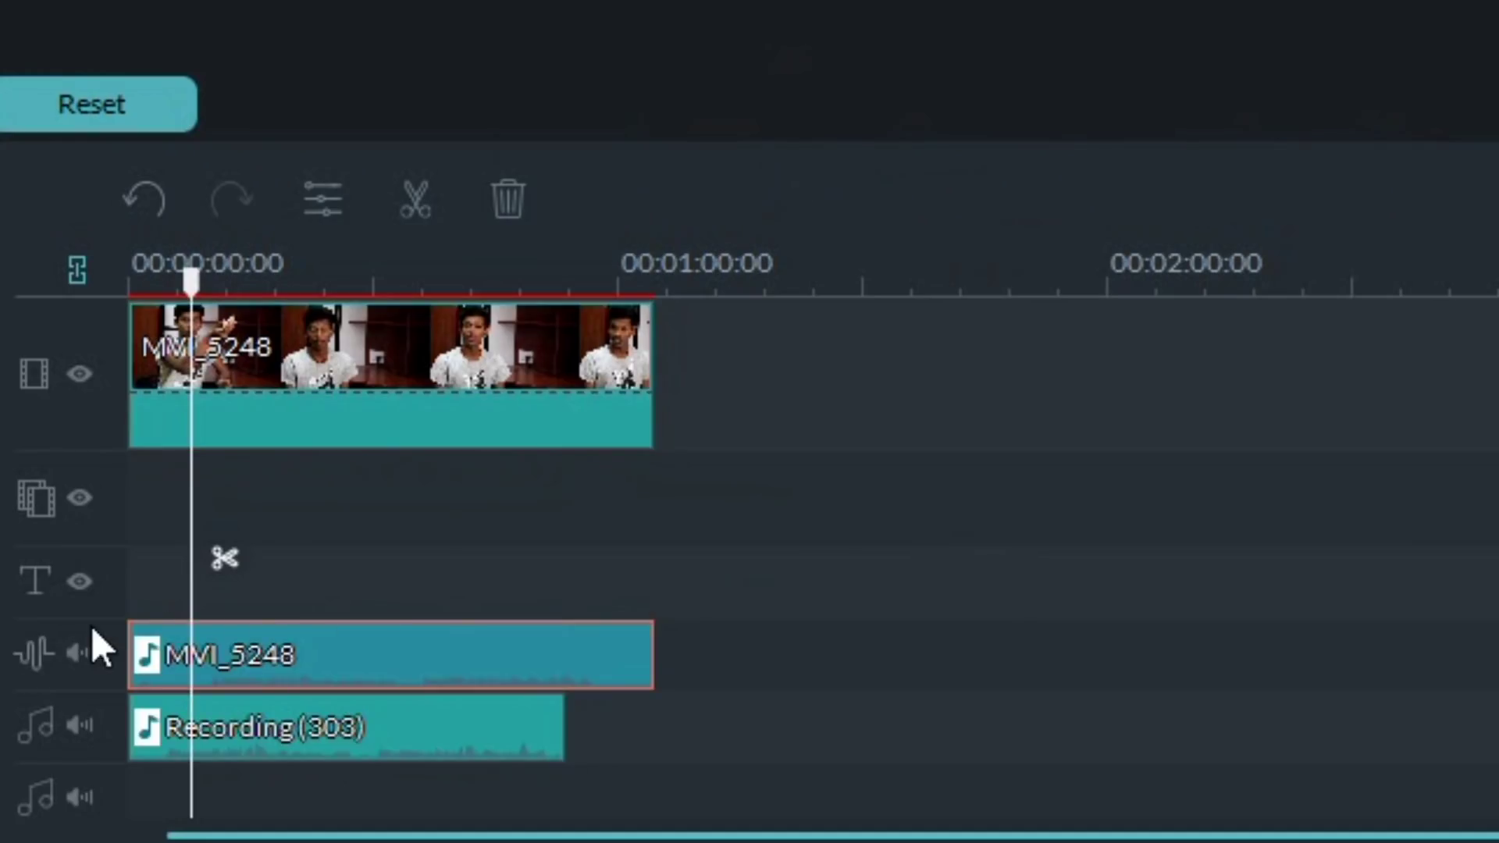
{"action": "left_click", "coordinate": [321, 442]}
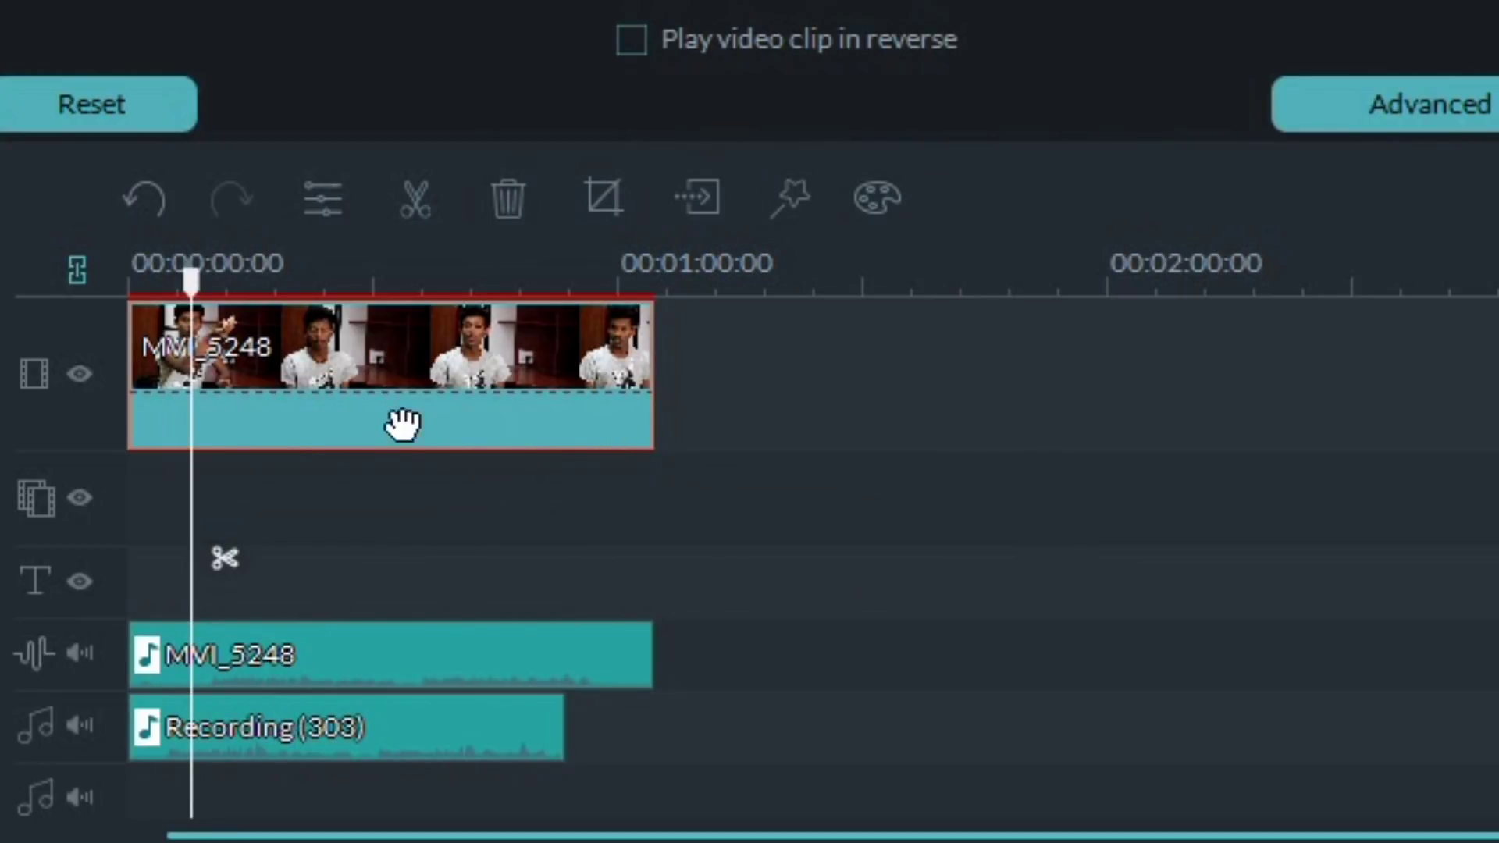
- Delete the detached MVI_5248 audio clip from its track, and undo the deletion
{"action": "left_click", "coordinate": [278, 634]}
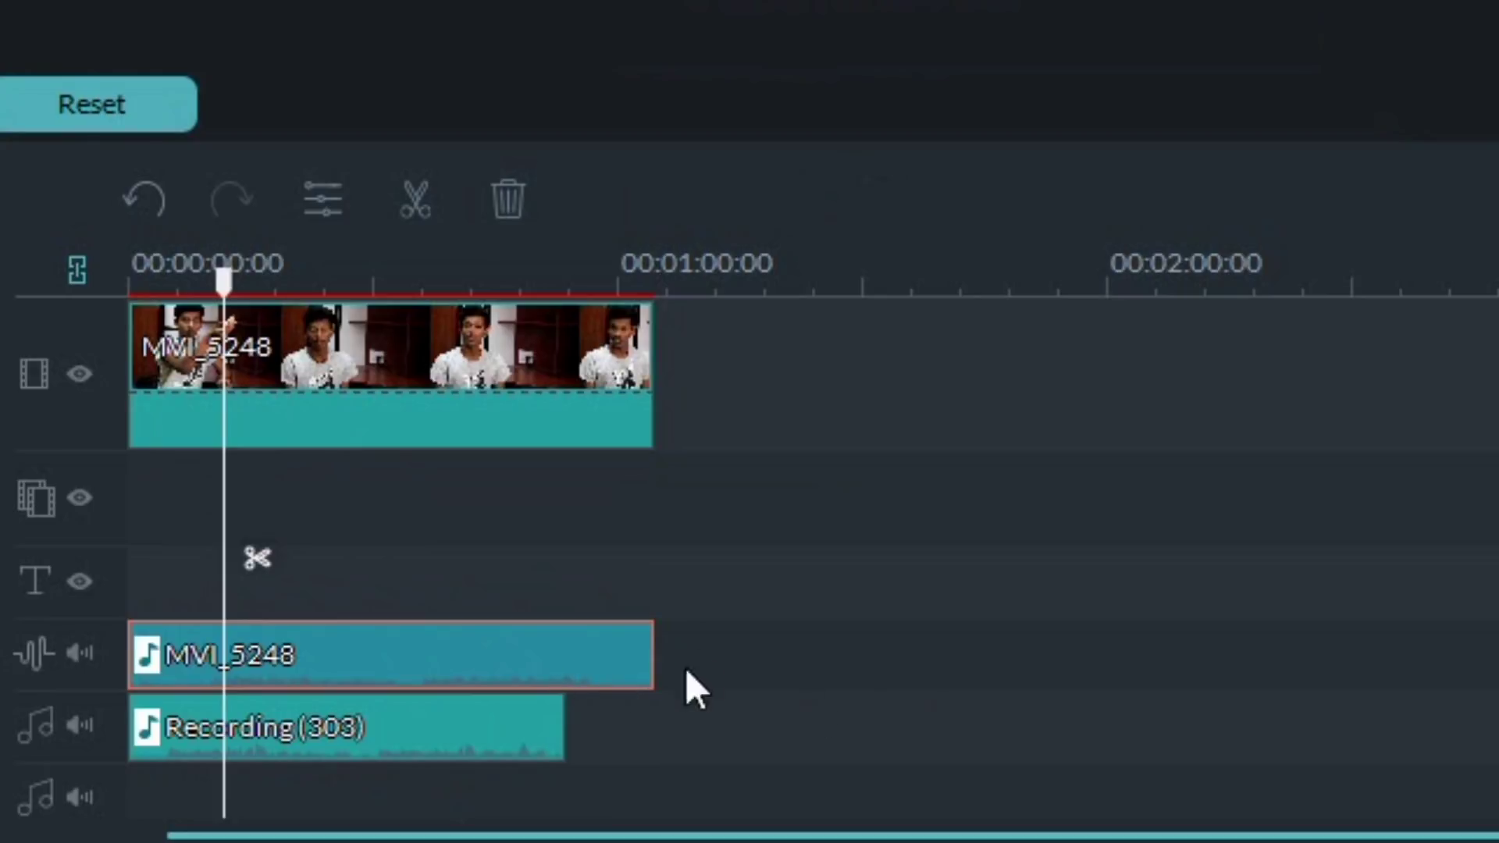
{"action": "key", "text": "Delete"}
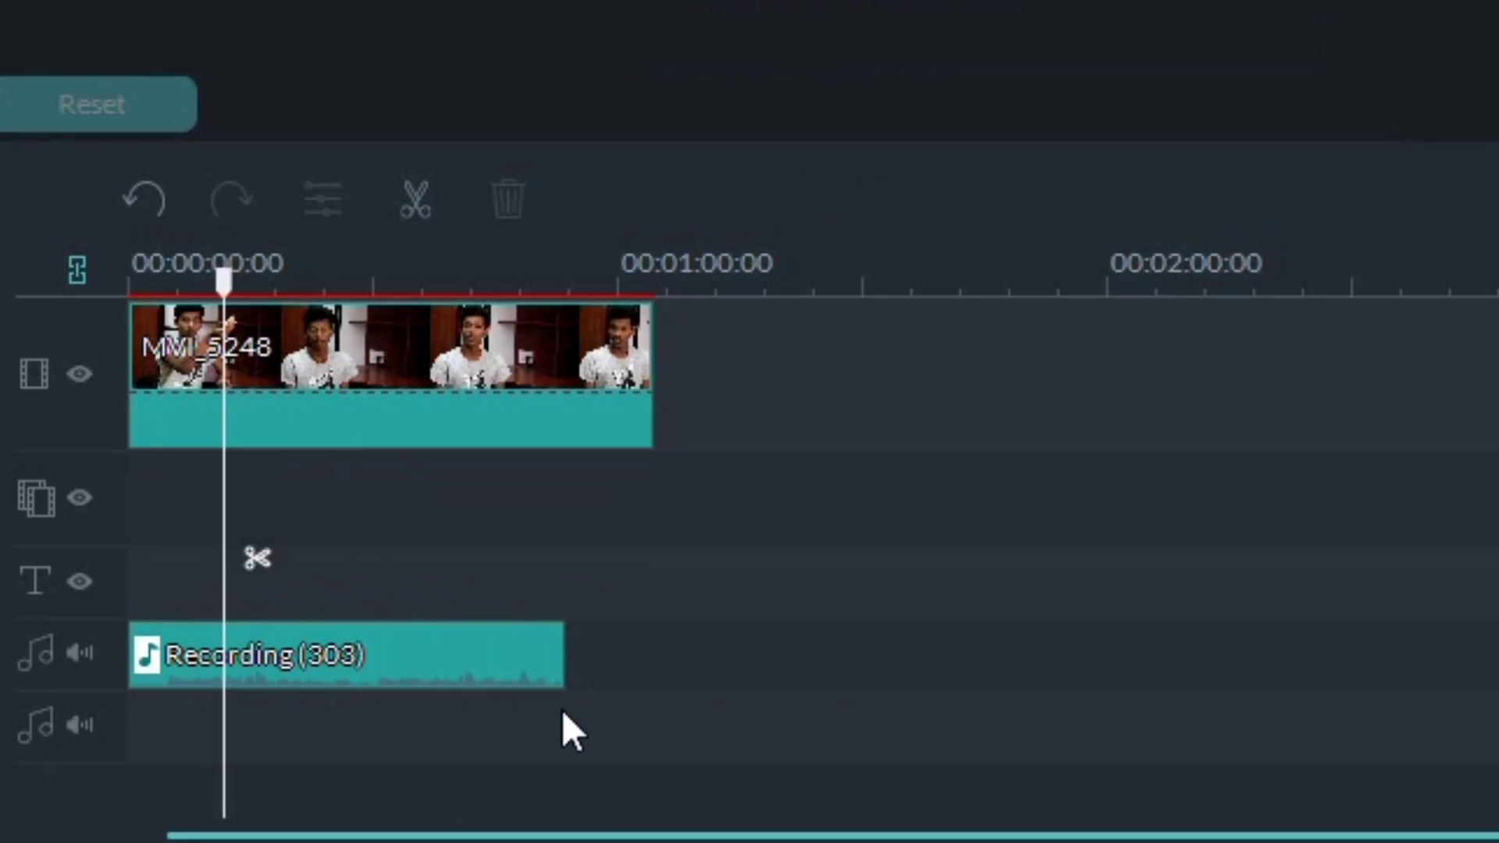
{"action": "key", "text": "ctrl+z"}
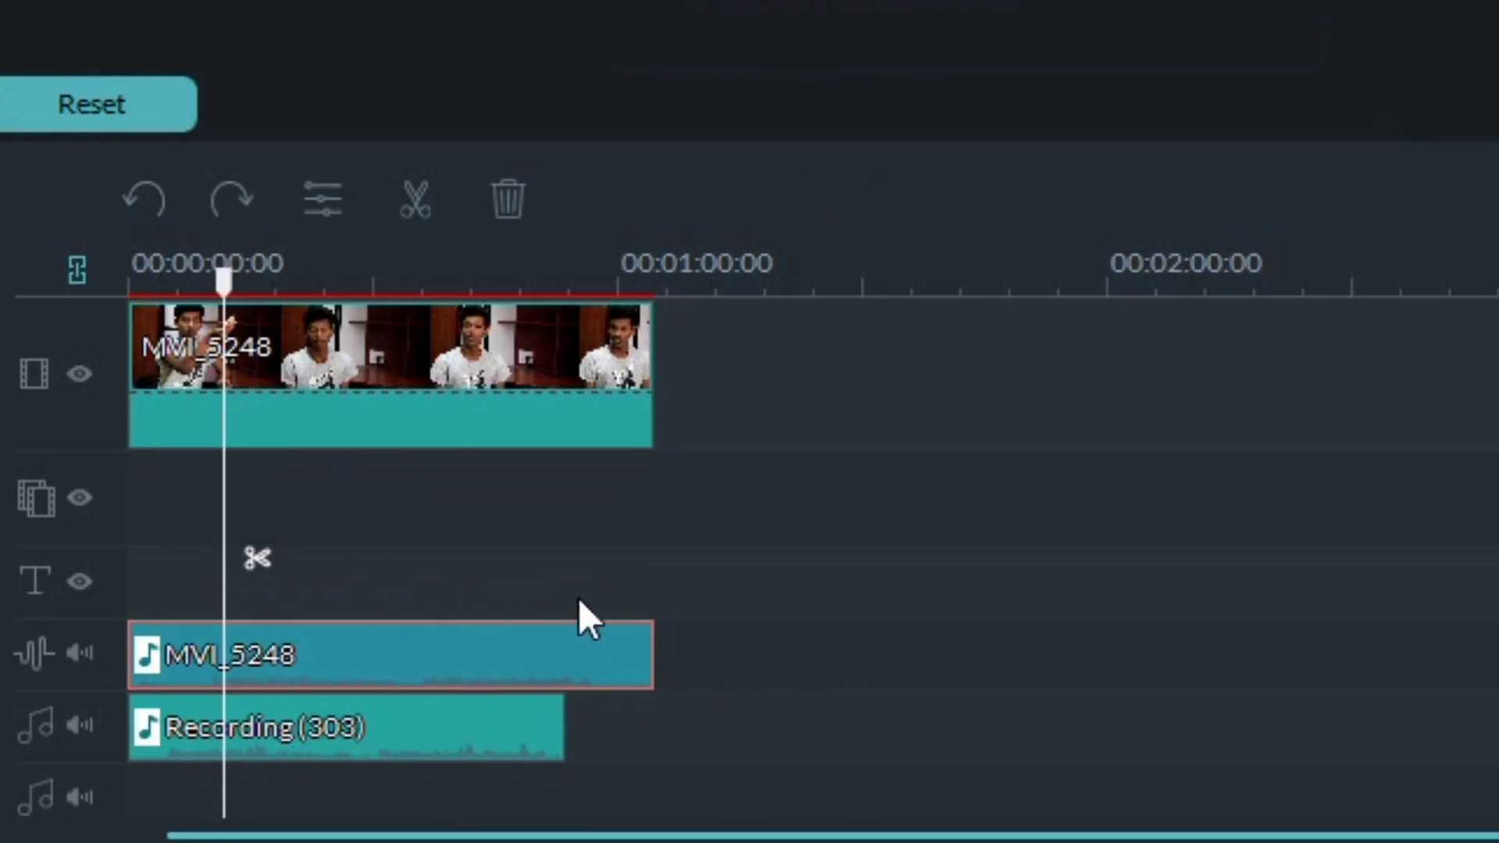
- Split the MVI_5248 video clip at 00:00:08.16
{"action": "left_click", "coordinate": [385, 328]}
{"action": "mouse_move", "coordinate": [224, 282]}
{"action": "left_mouse_down"}
{"action": "mouse_move", "coordinate": [133, 275]}
{"action": "mouse_move", "coordinate": [241, 289]}
{"action": "left_mouse_up"}
{"action": "left_click_drag", "start_coordinate": [1265, 201], "coordinate": [1349, 191]}
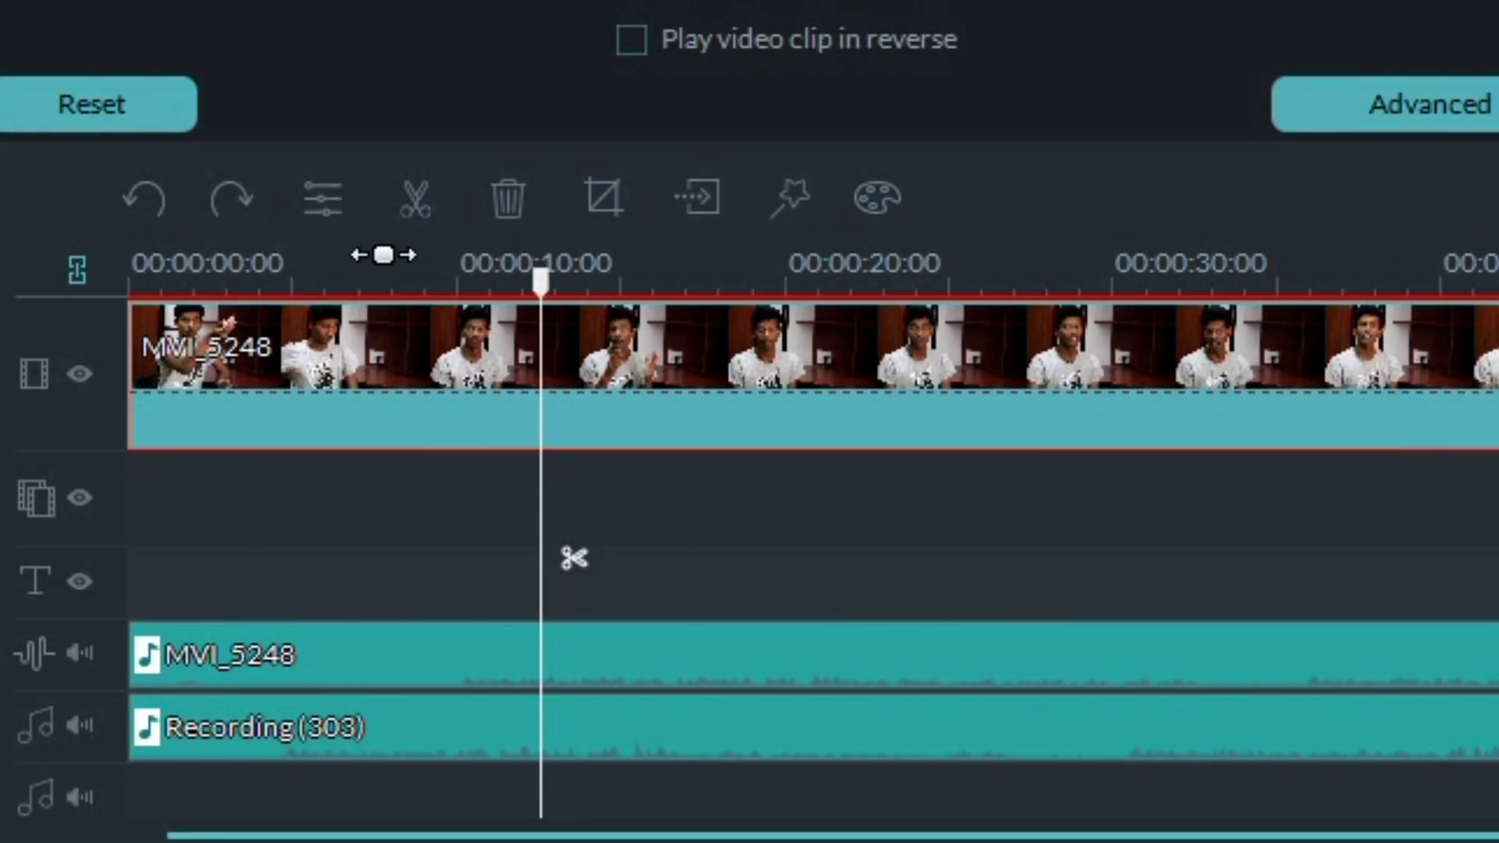
{"action": "left_click", "coordinate": [323, 259]}
{"action": "mouse_move", "coordinate": [313, 294]}
{"action": "left_mouse_down"}
{"action": "mouse_move", "coordinate": [424, 312]}
{"action": "mouse_move", "coordinate": [411, 277]}
{"action": "mouse_move", "coordinate": [429, 277]}
{"action": "mouse_move", "coordinate": [336, 283]}
{"action": "mouse_move", "coordinate": [362, 286]}
{"action": "left_mouse_up"}
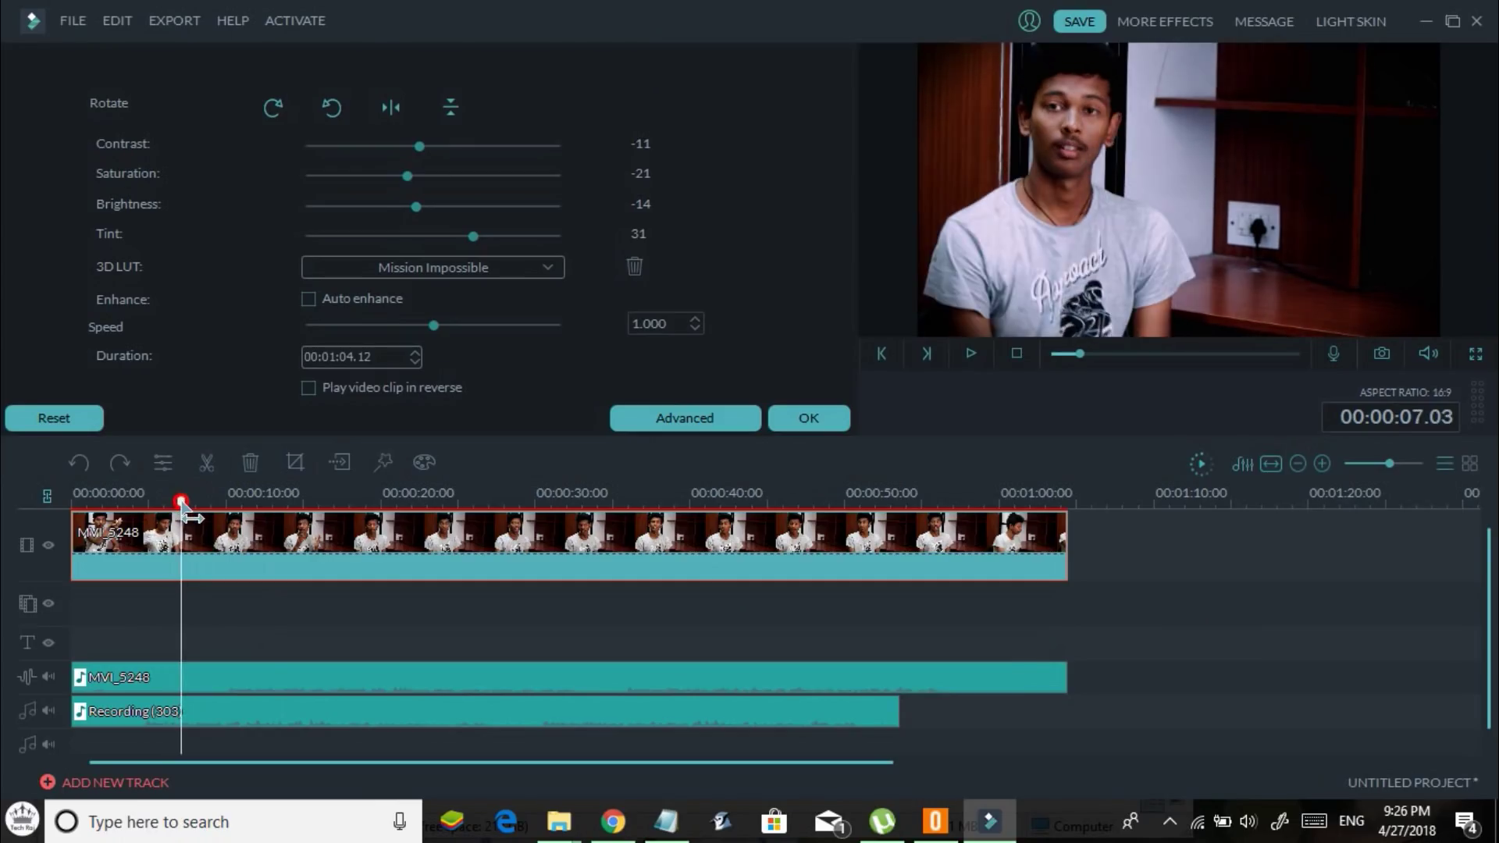
{"action": "left_click_drag", "start_coordinate": [182, 504], "coordinate": [205, 504]}
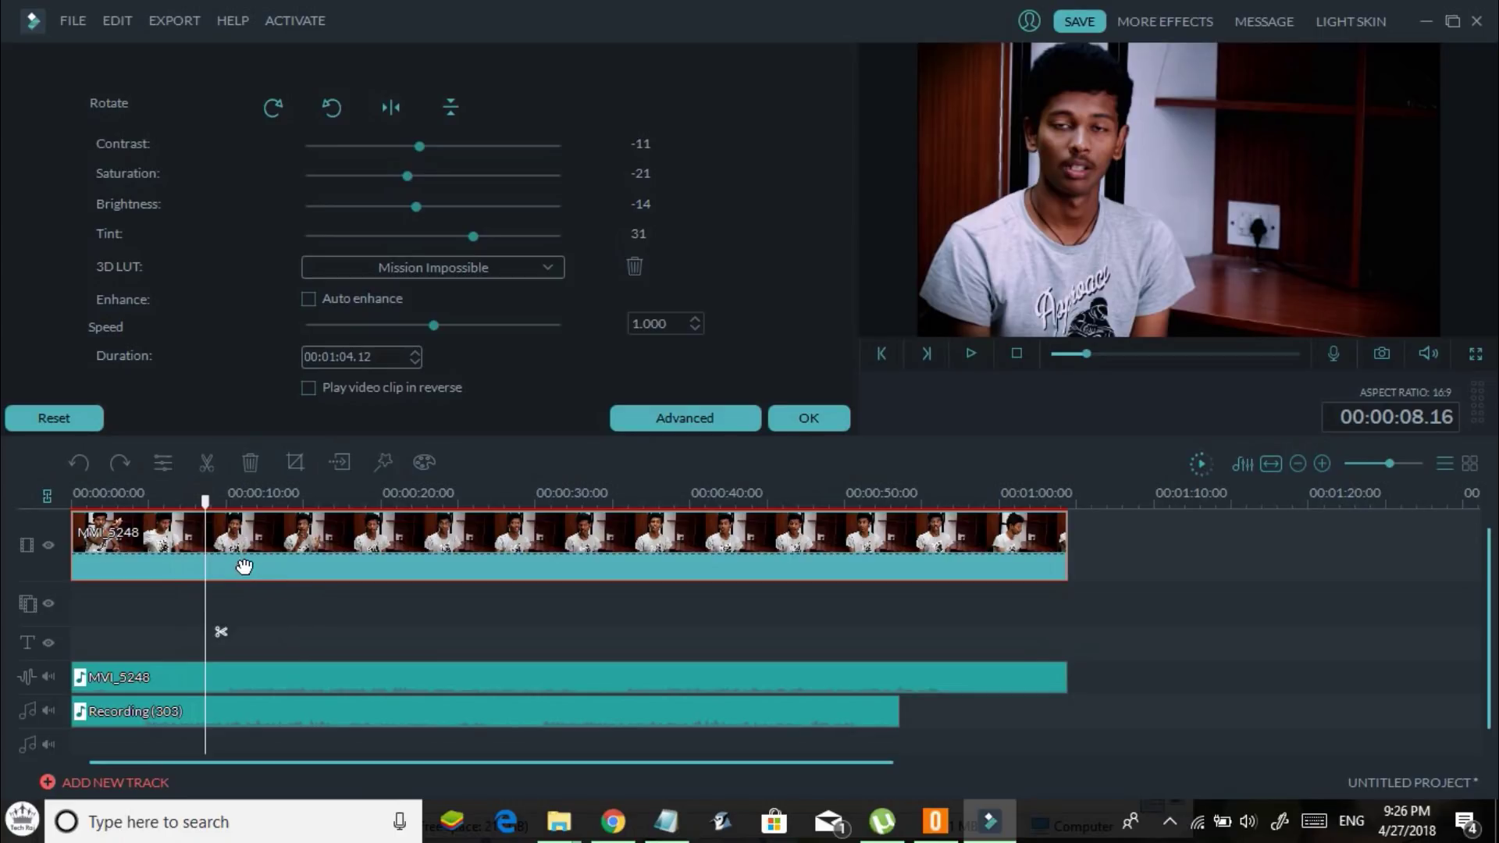
{"action": "left_click", "coordinate": [211, 468]}
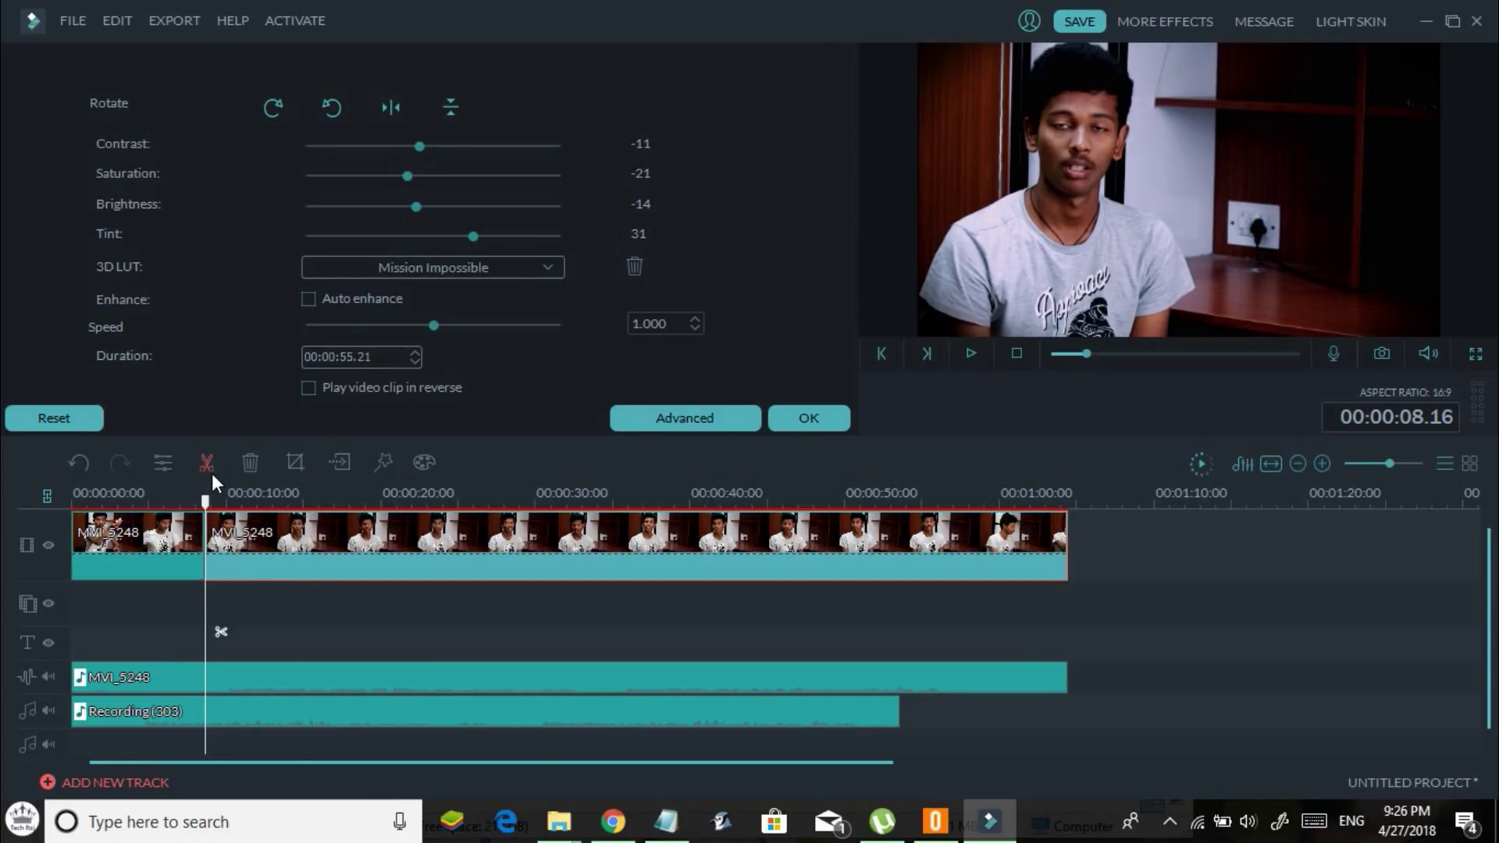
- Undo the split of the MVI_5248 video clip and the detaching of its audio
{"action": "left_click", "coordinate": [143, 546]}
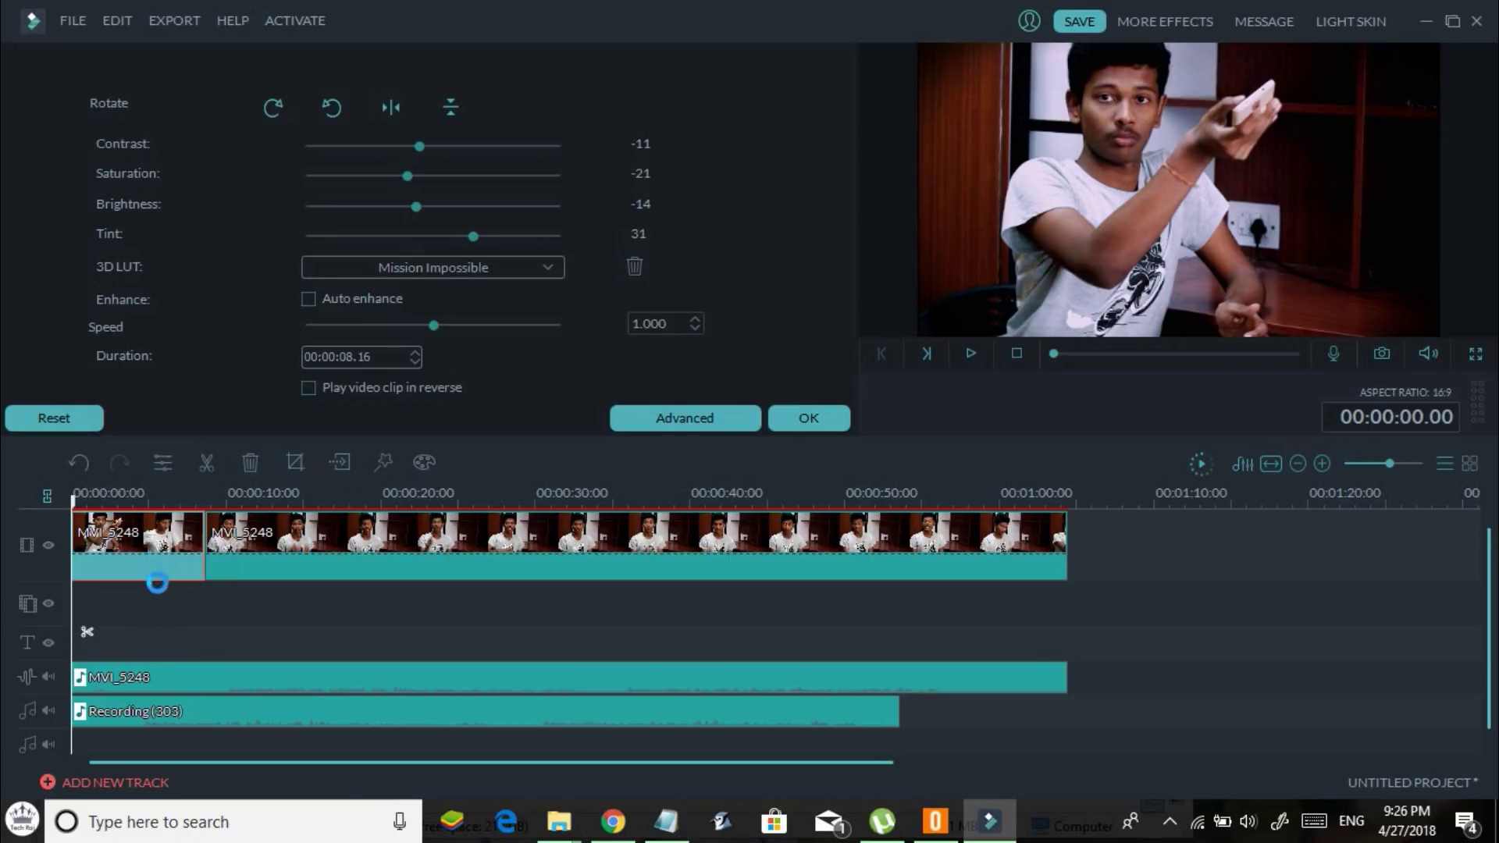
{"action": "key", "text": "ctrl+z"}
{"action": "key", "text": "ctrl+z"}
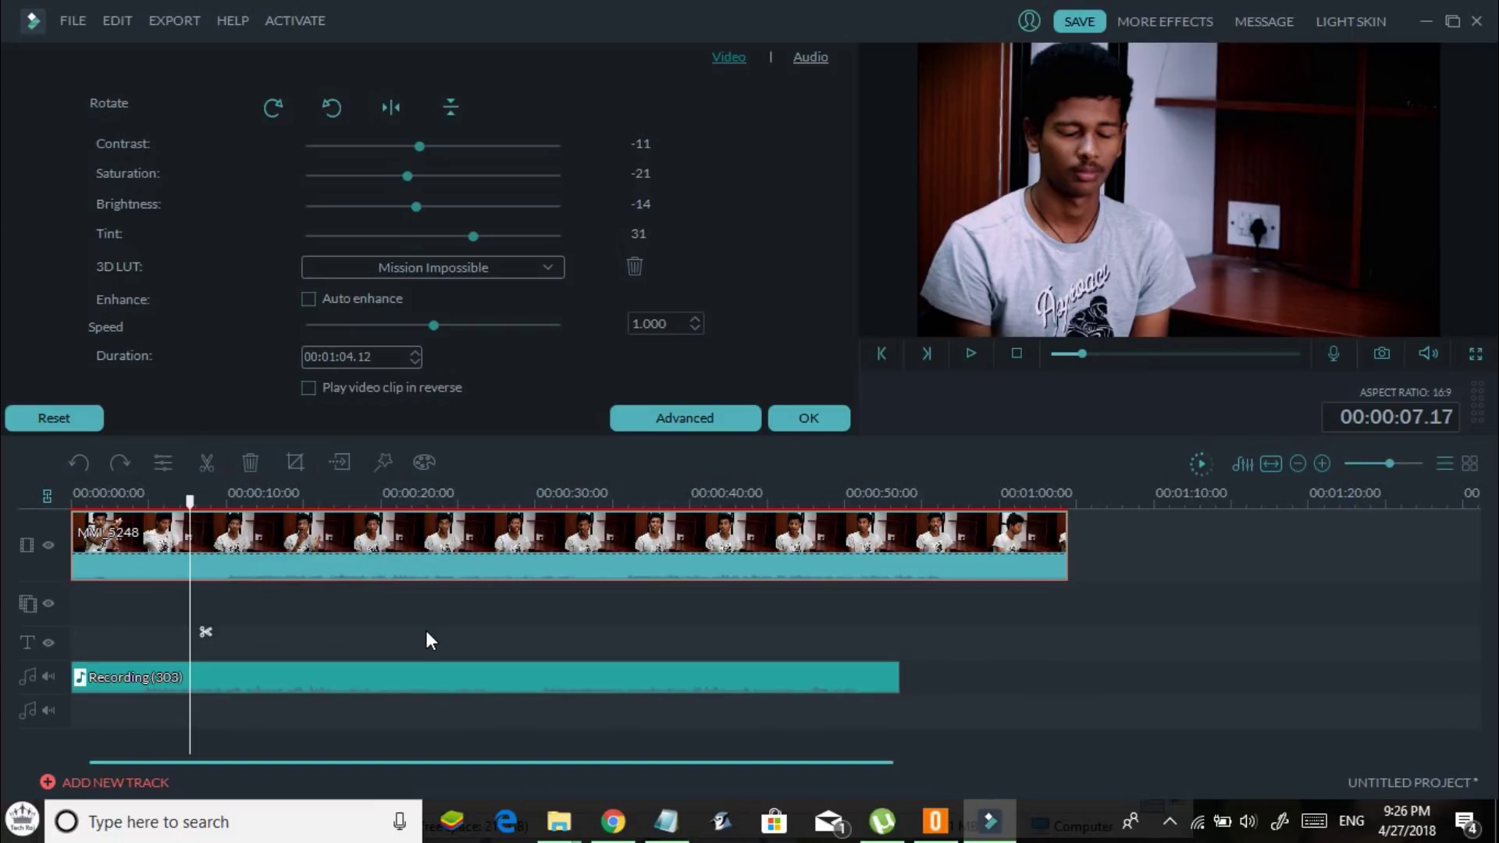
- Split the MVI_5248 clip at 00:00:08.09 and delete the part before the cut
{"action": "left_click_drag", "start_coordinate": [190, 501], "coordinate": [201, 506]}
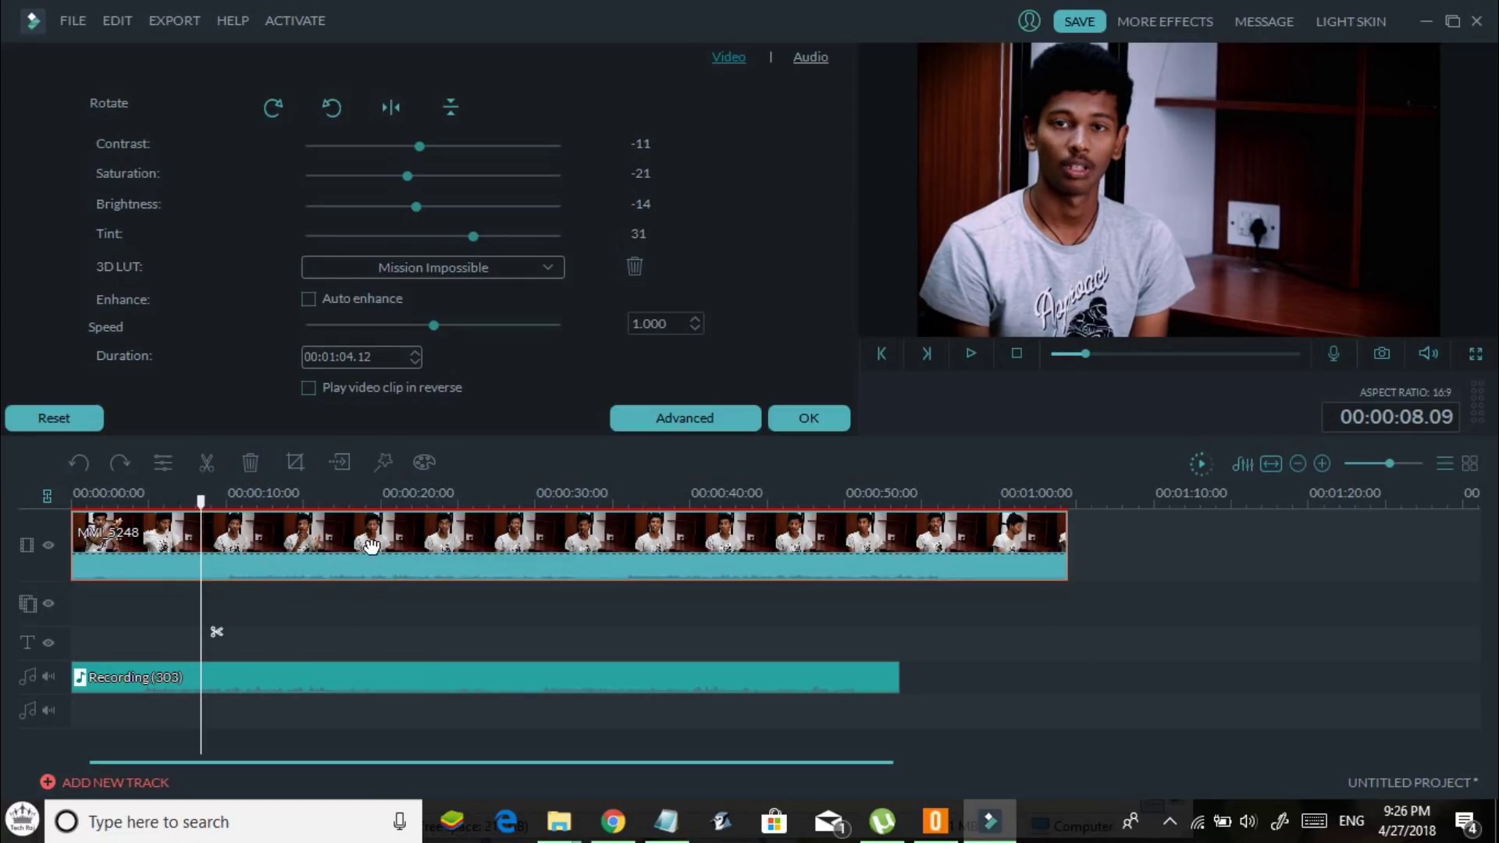
{"action": "left_click", "coordinate": [207, 462]}
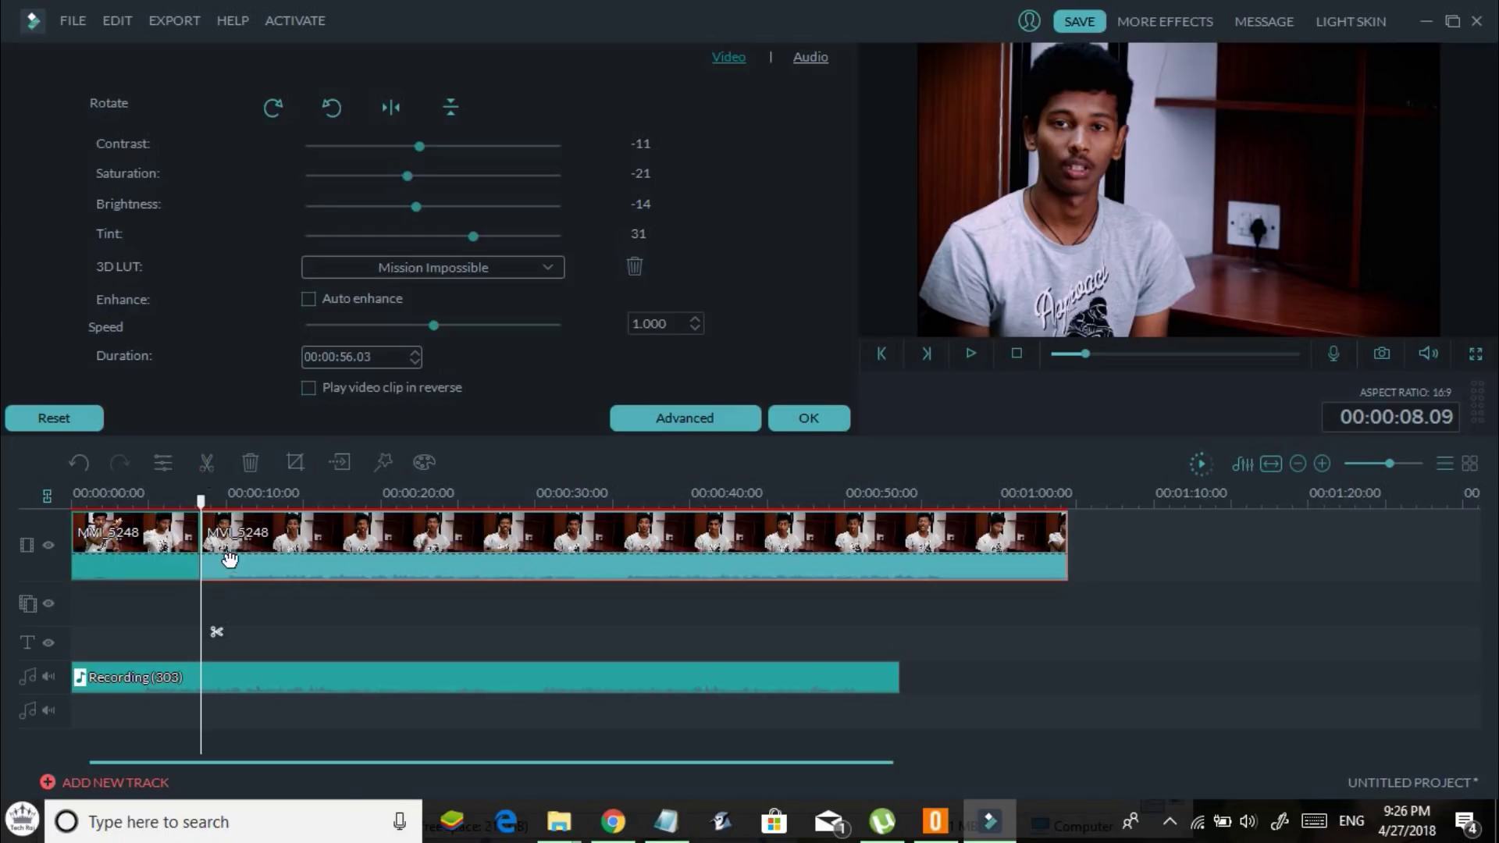
{"action": "left_click", "coordinate": [172, 551]}
{"action": "right_click", "coordinate": [130, 542]}
{"action": "left_click", "coordinate": [137, 531]}
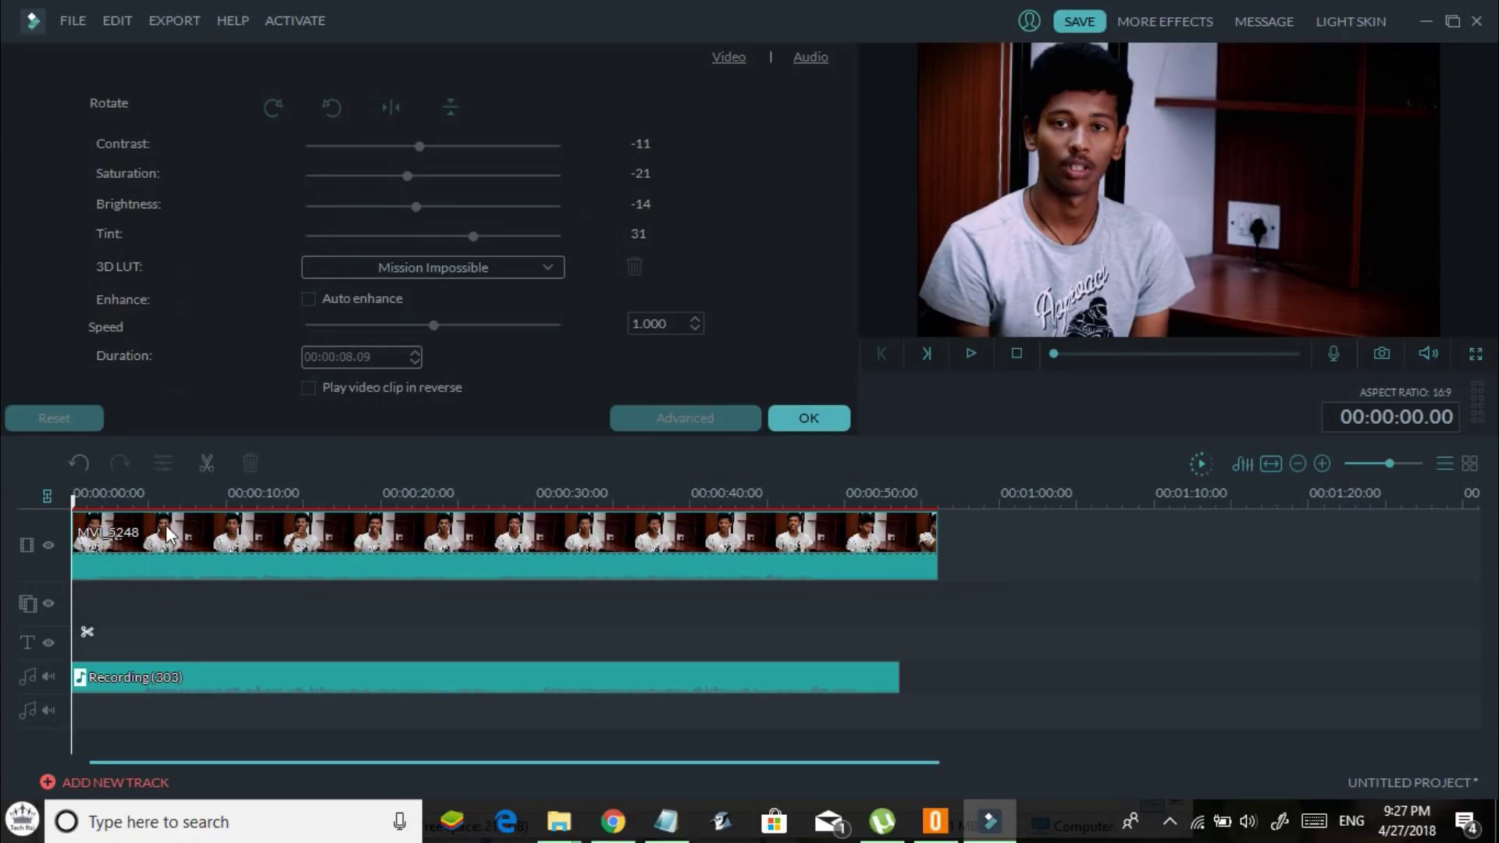
- Play the trimmed MVI_5248 clip from the start of the timeline
{"action": "left_click", "coordinate": [170, 533]}
{"action": "key", "text": "space"}
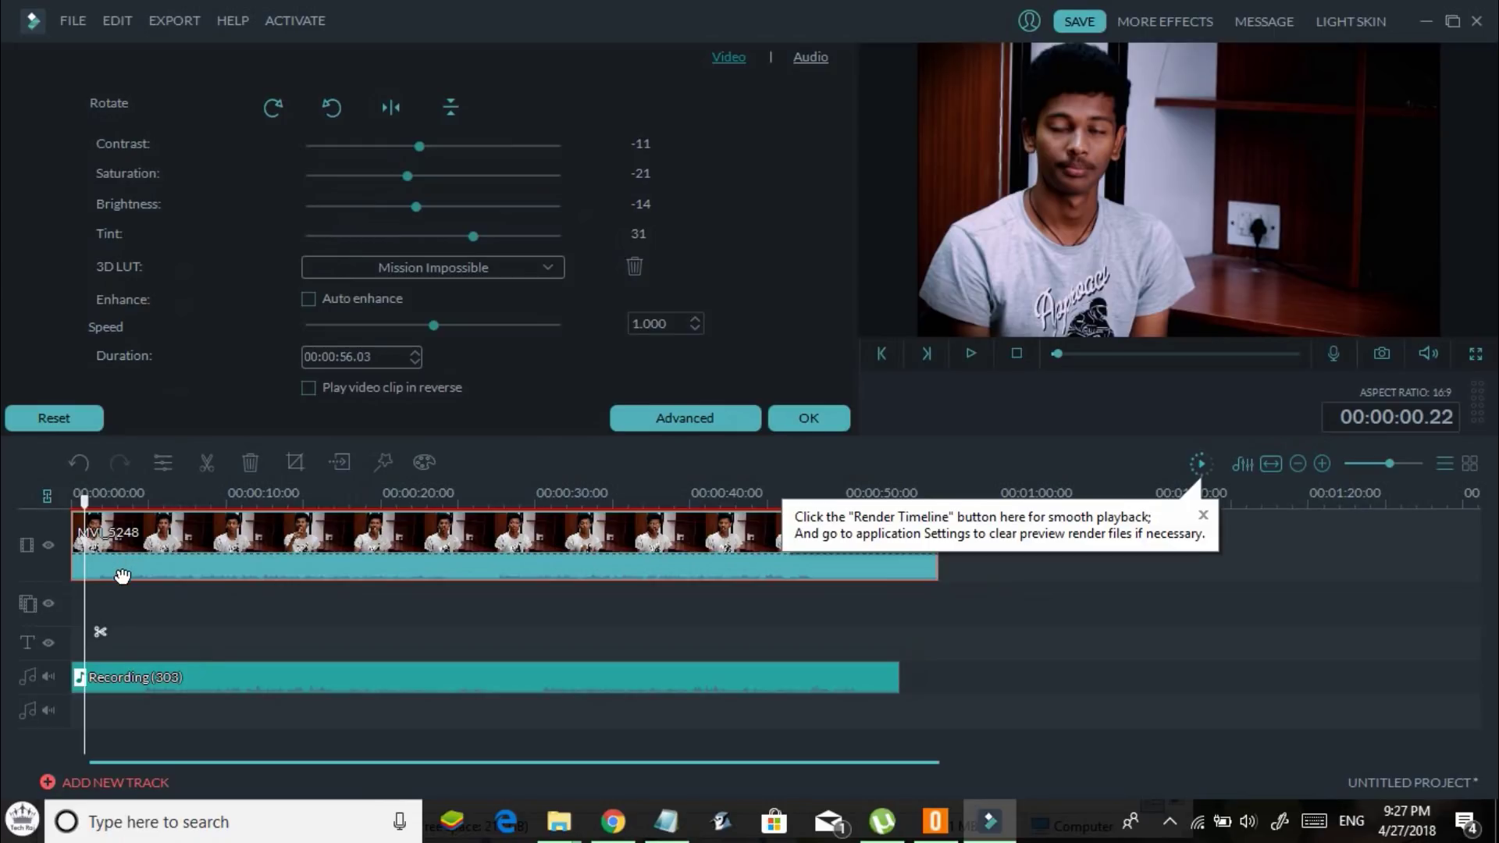
- Split the MVI_5248 clip at 00:00:01.10 and delete the part before the cut
{"action": "key", "text": "space"}
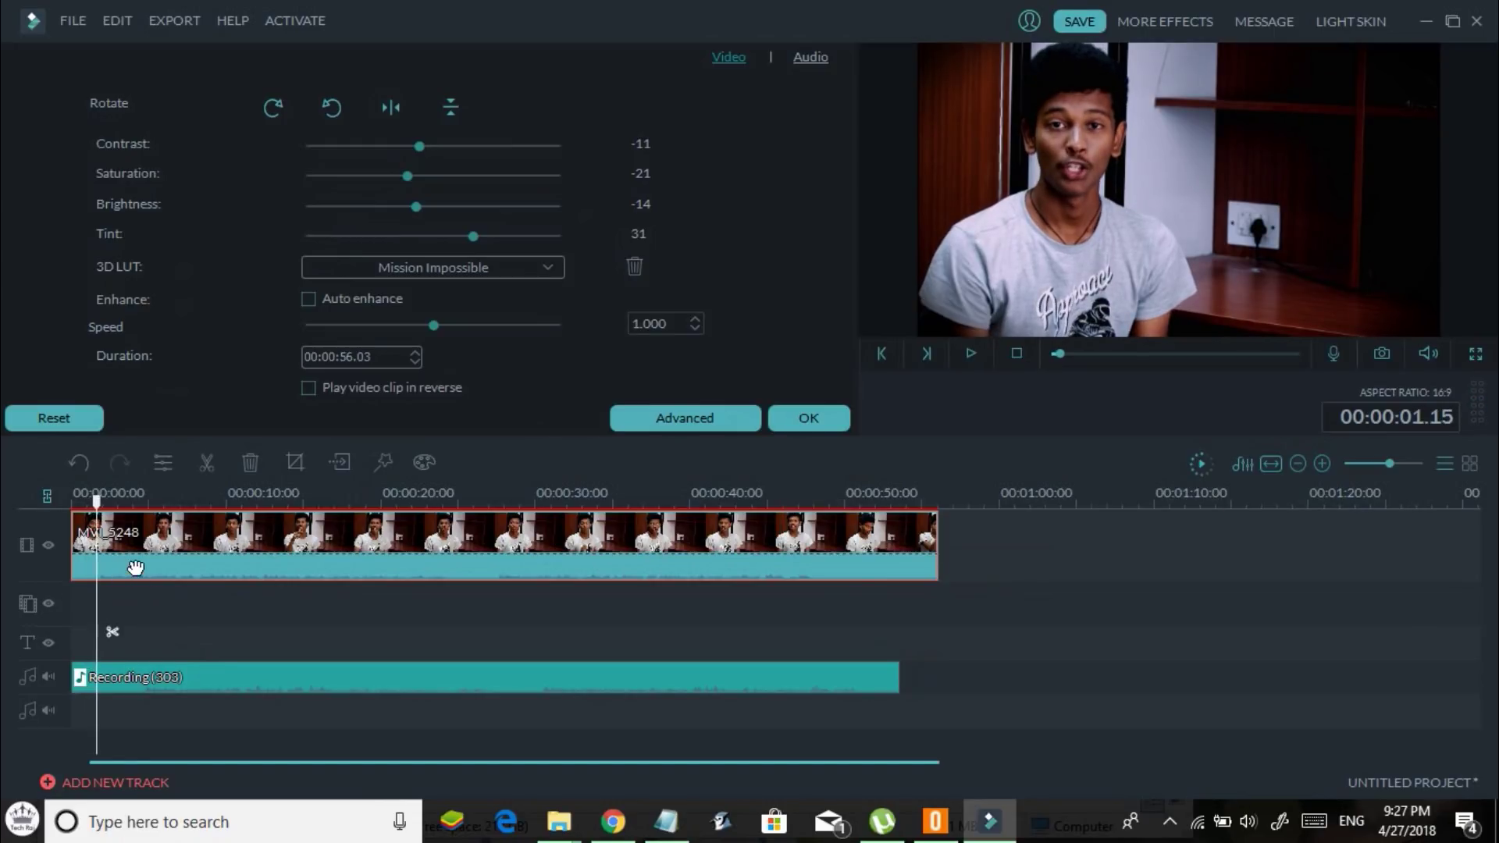
{"action": "key", "text": "Left"}
{"action": "key", "text": "Left"}
{"action": "key", "text": "Left"}
{"action": "key", "text": "Left"}
{"action": "key", "text": "Left"}
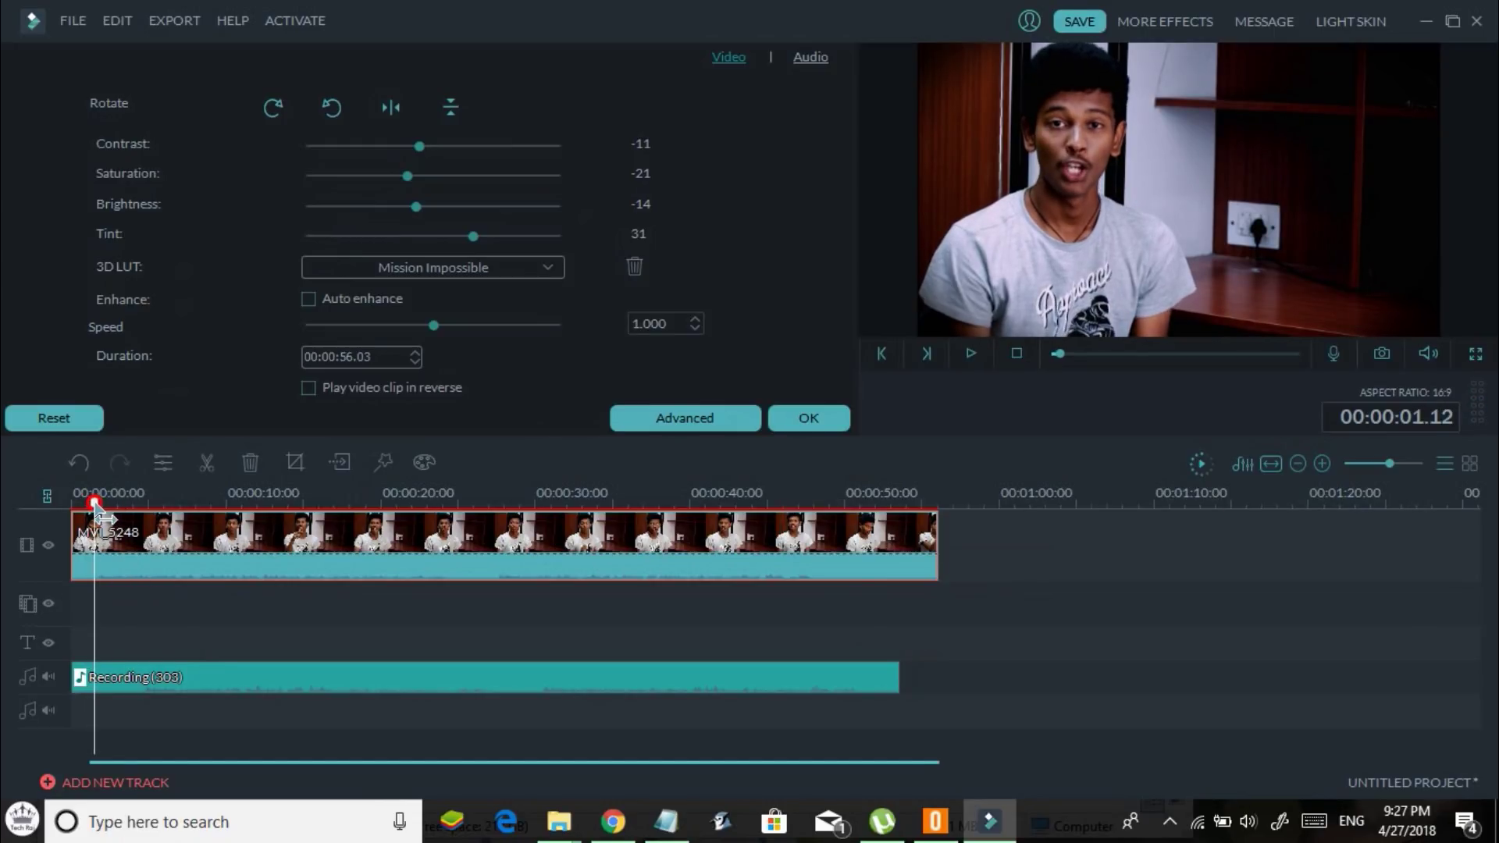
{"action": "left_click", "coordinate": [114, 630]}
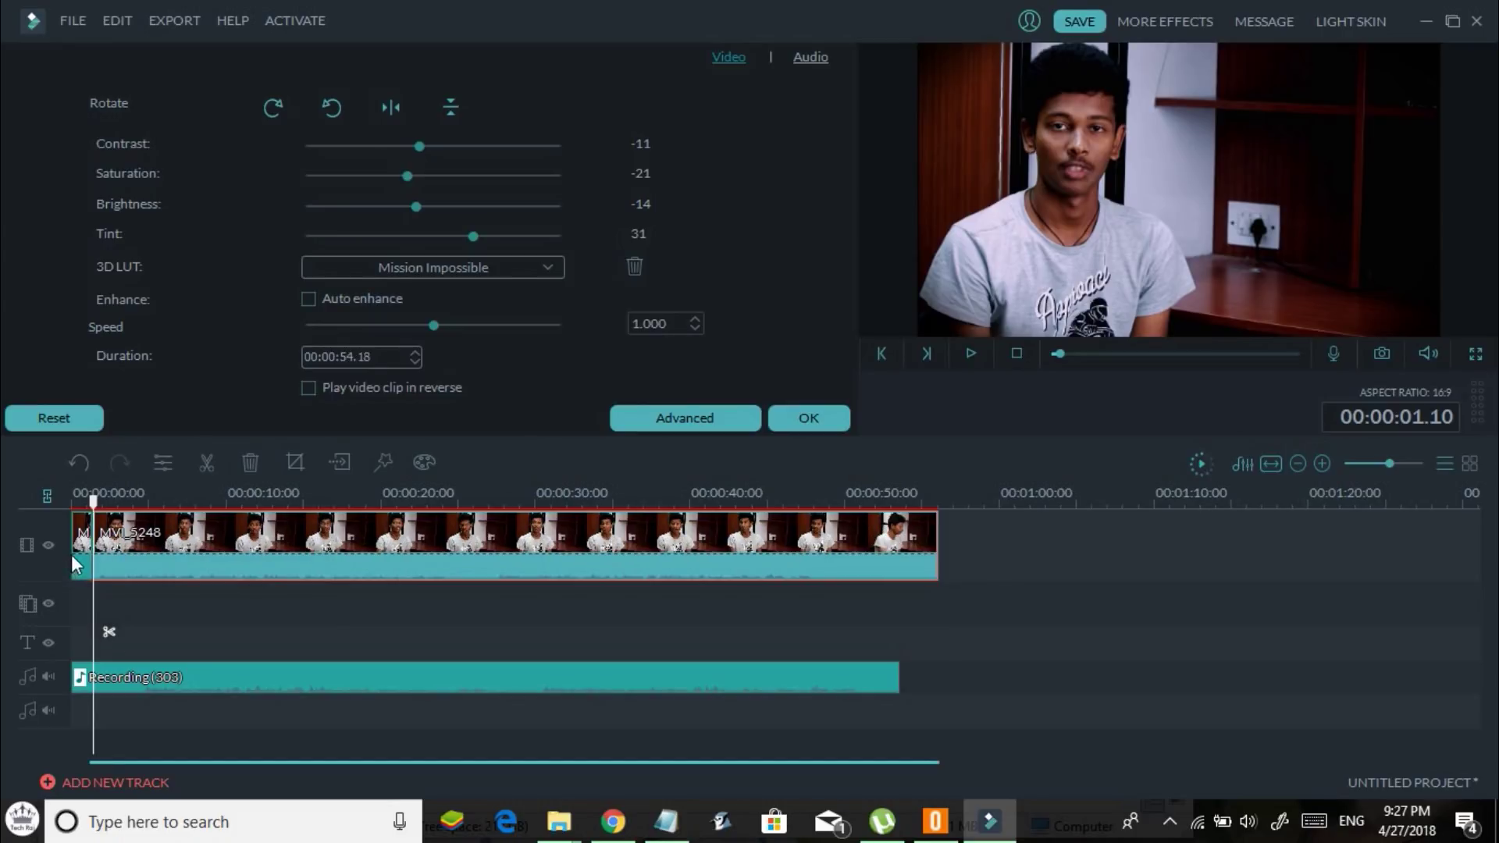
{"action": "right_click", "coordinate": [79, 555]}
{"action": "key", "text": "Escape"}
{"action": "right_click", "coordinate": [93, 544]}
{"action": "left_click", "coordinate": [95, 534]}
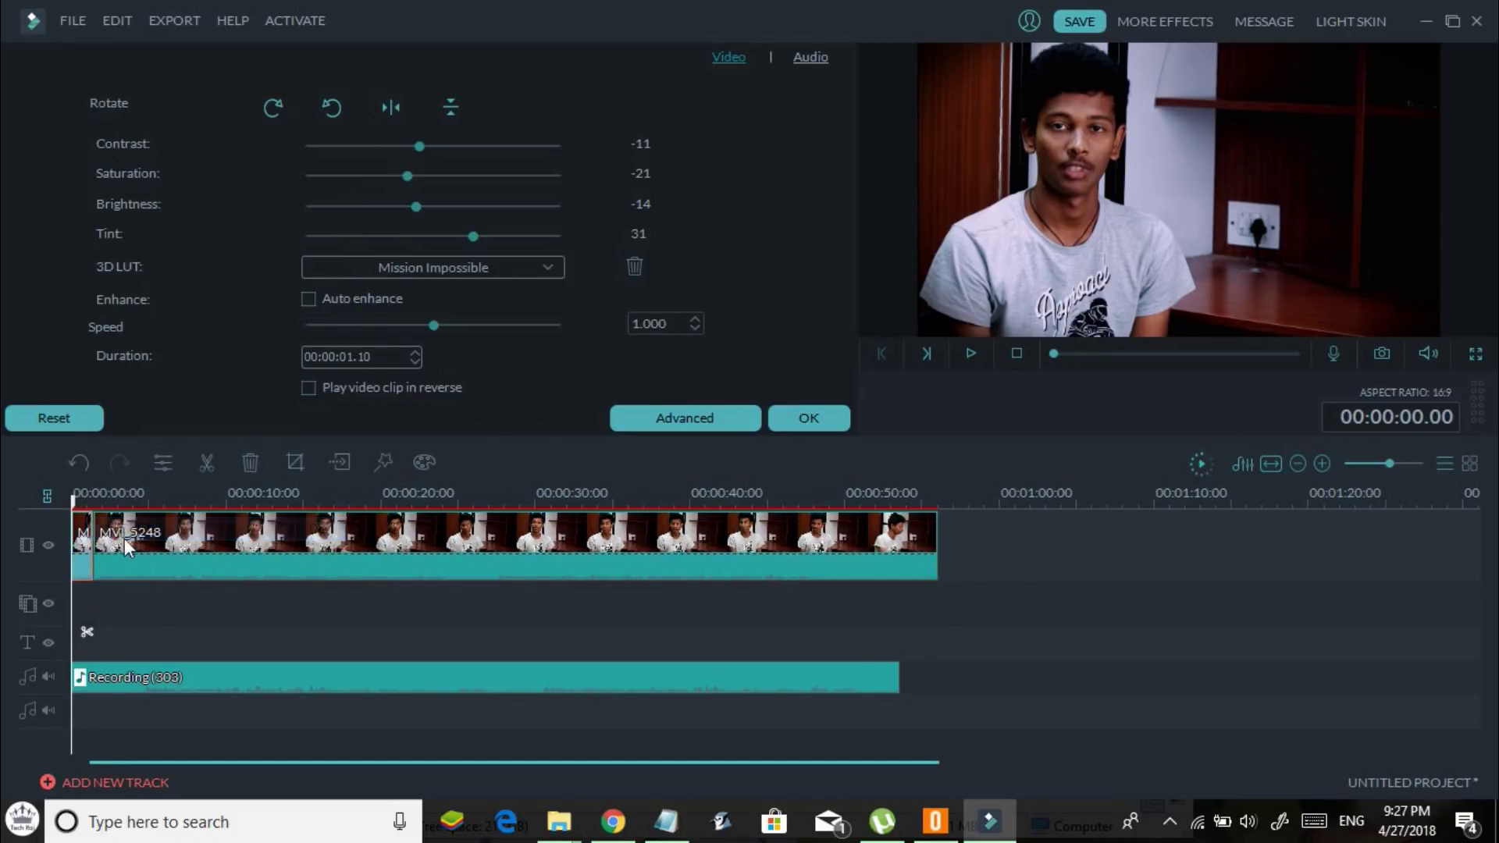
{"action": "left_click", "coordinate": [203, 569]}
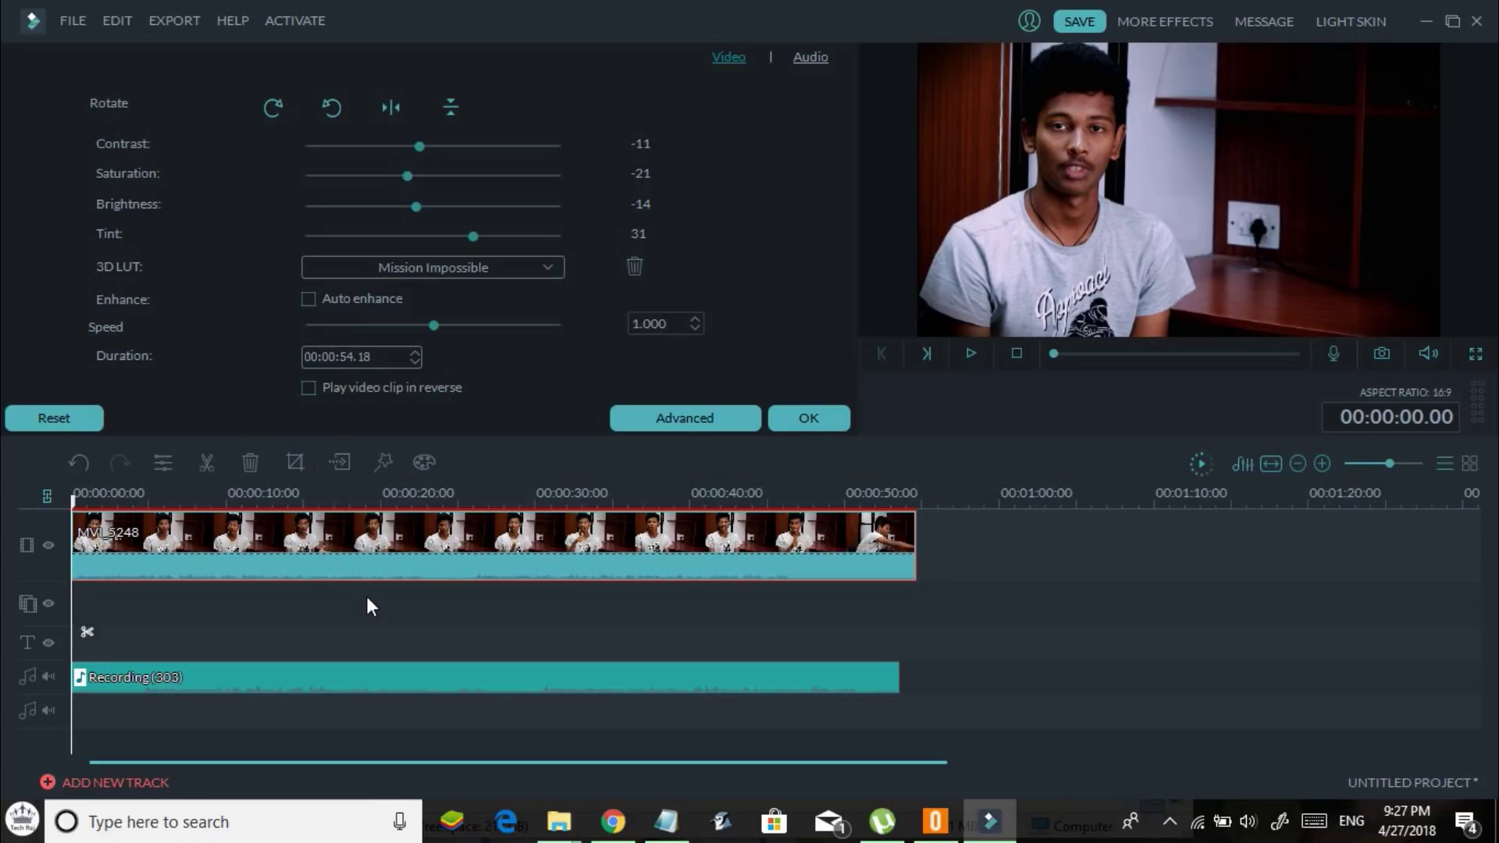
- Play the trimmed MVI_5248 clip from the start and compare its audio waveform with that of Recording (303)
{"action": "key", "text": "space"}
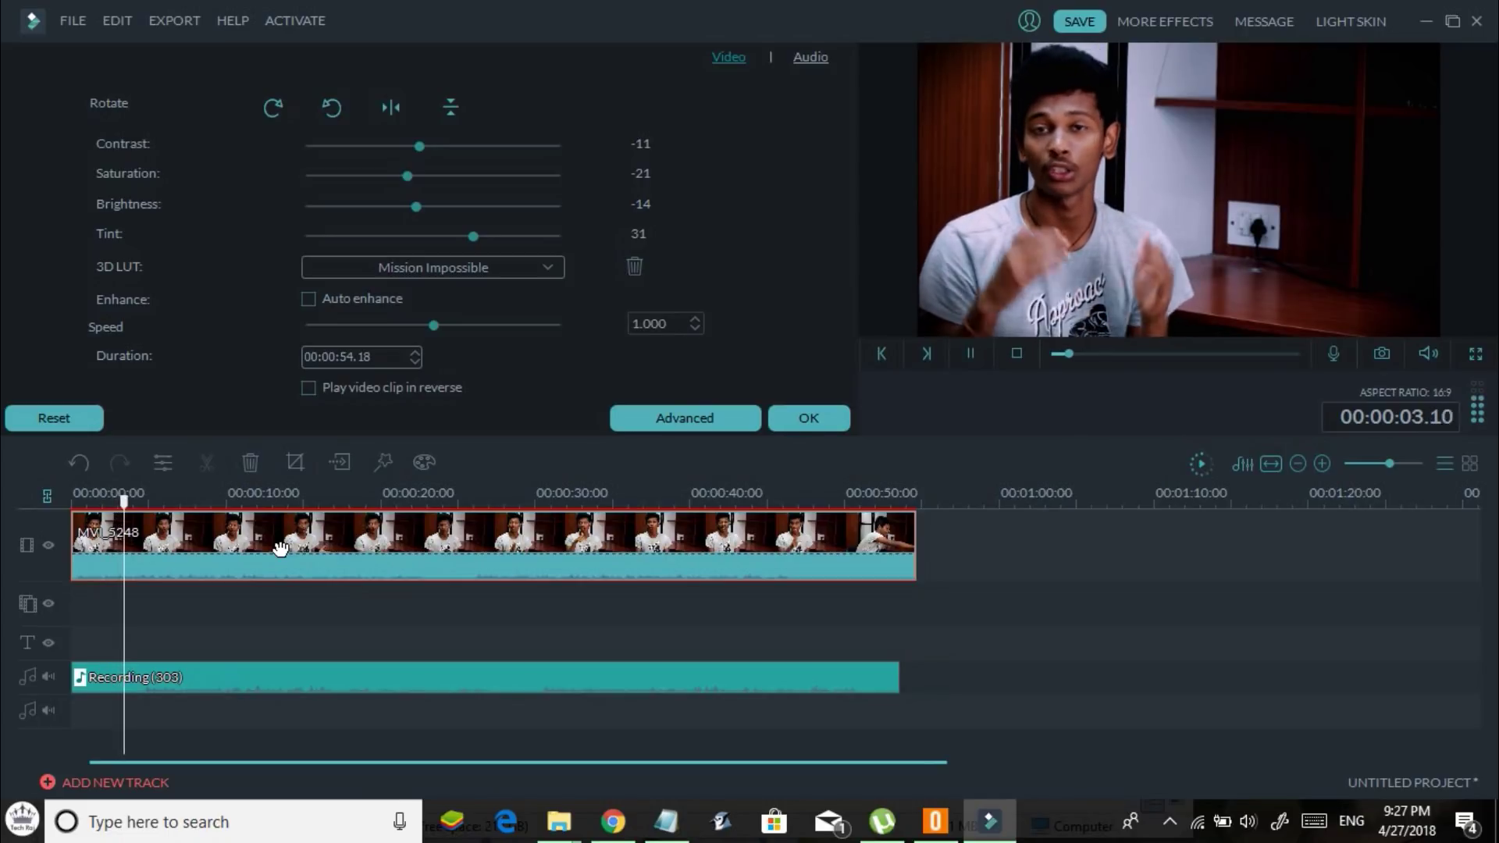
{"action": "key", "text": "space"}
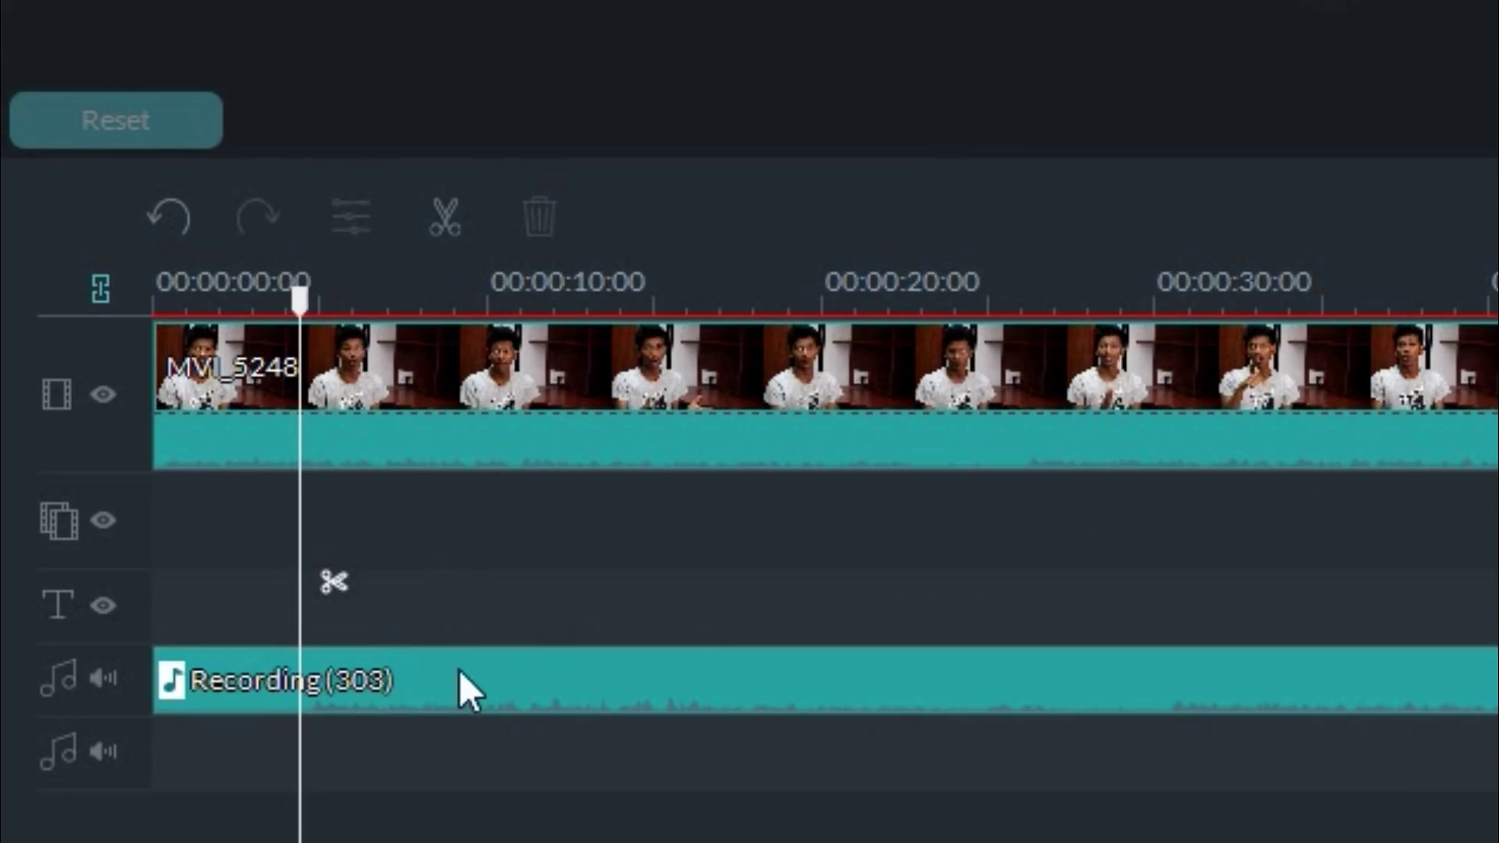
{"action": "left_click", "coordinate": [214, 679]}
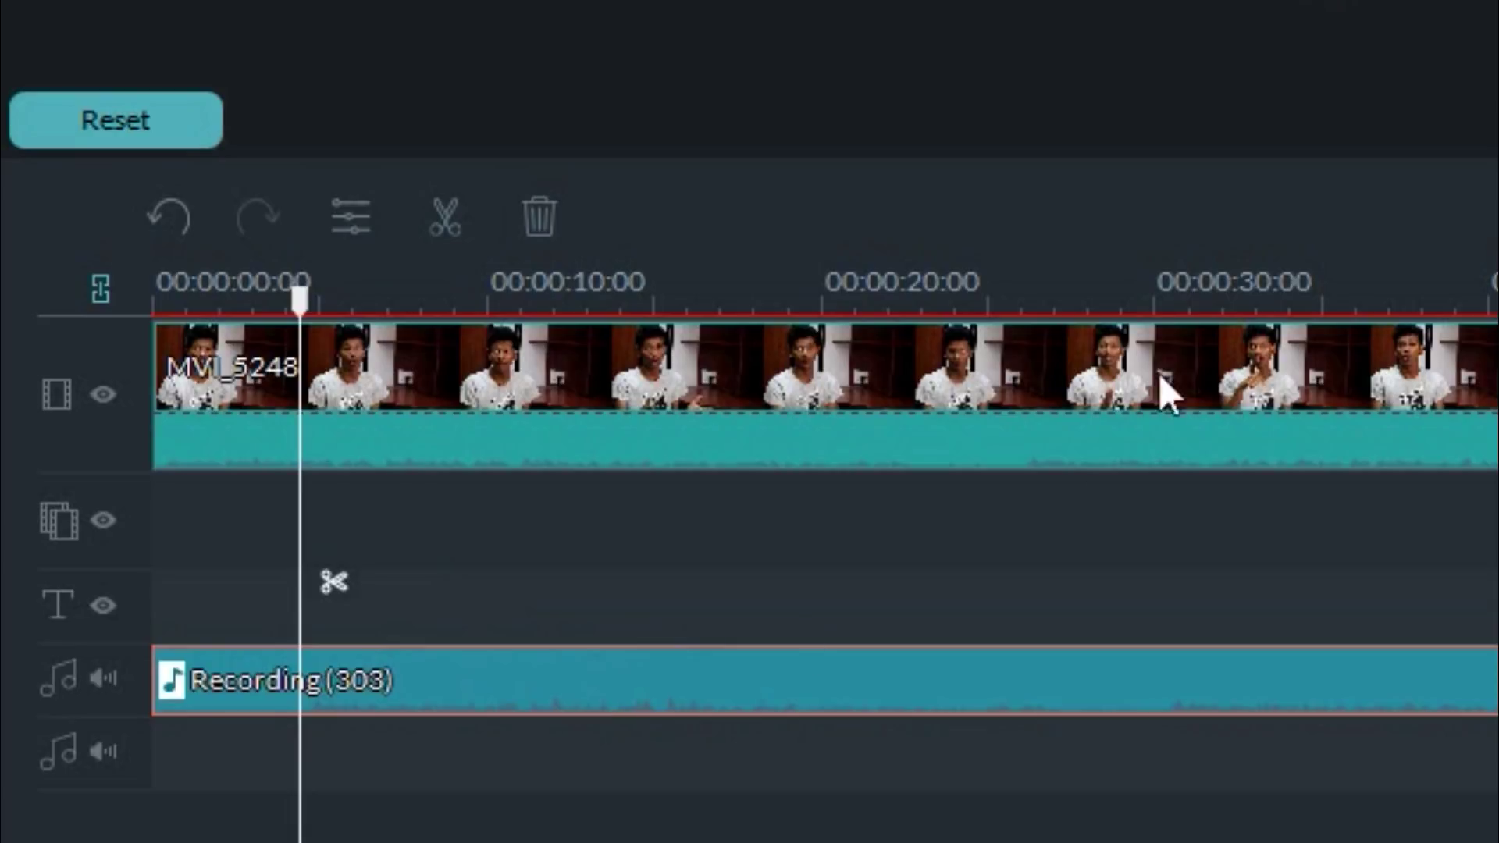
{"action": "left_click", "coordinate": [851, 387]}
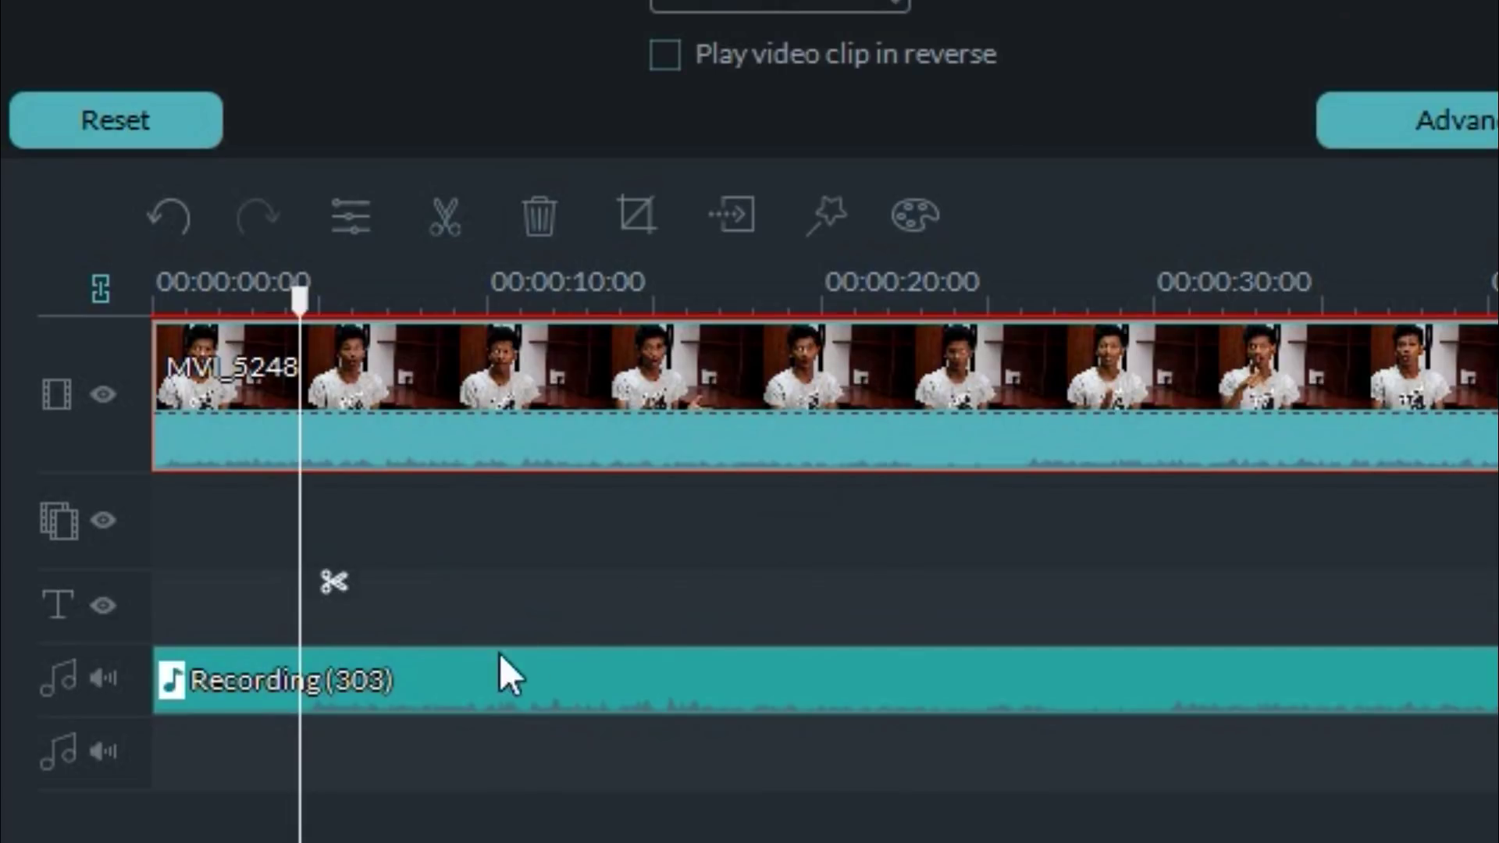
{"action": "left_click", "coordinate": [1250, 822]}
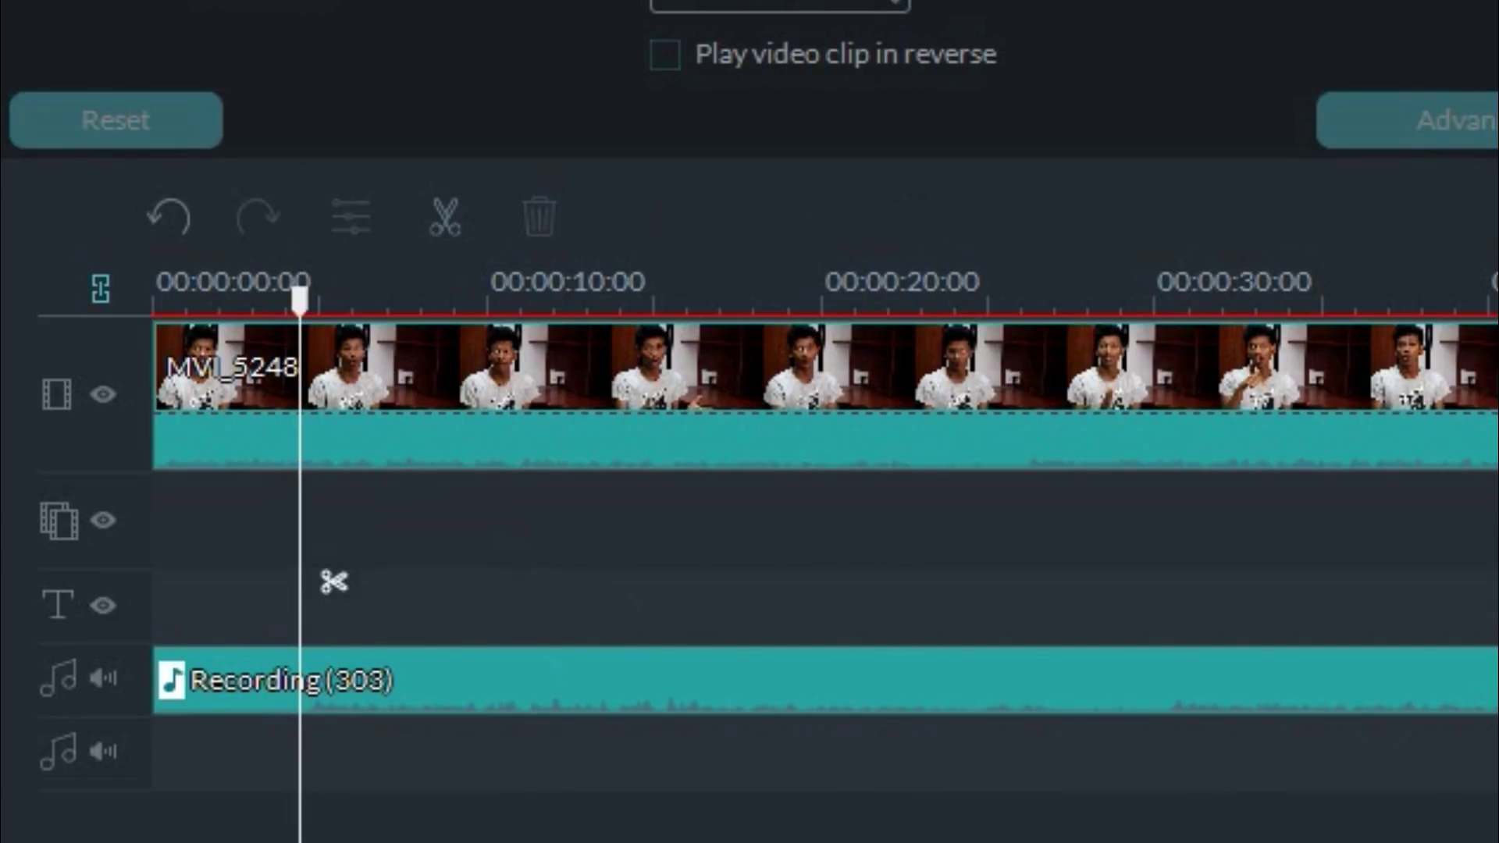
{"action": "left_click", "coordinate": [1478, 441]}
{"action": "left_click", "coordinate": [1425, 673]}
{"action": "left_click", "coordinate": [1449, 378]}
{"action": "left_click", "coordinate": [1445, 659]}
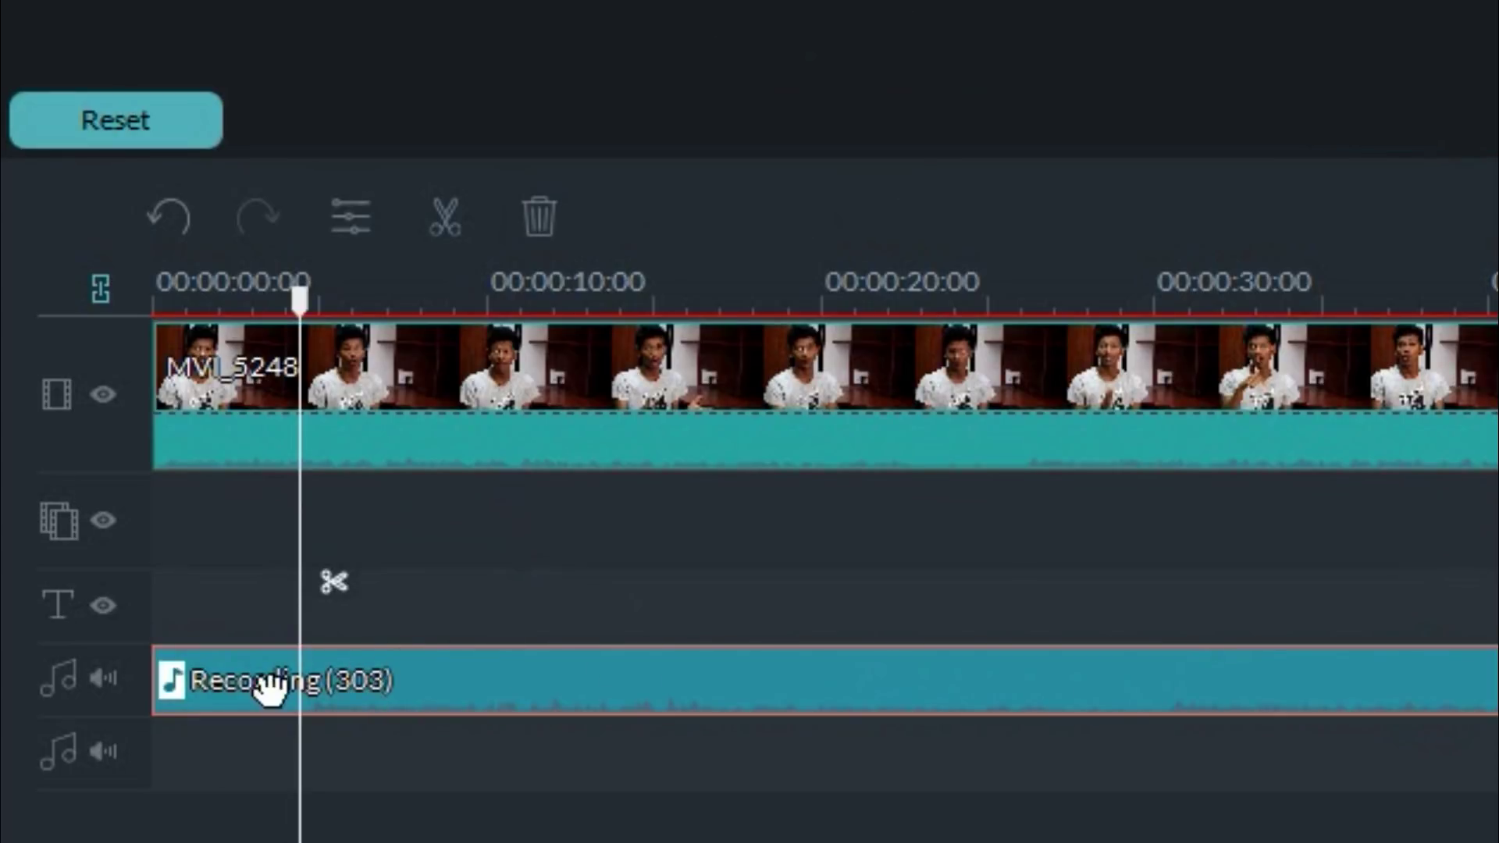
{"action": "left_click", "coordinate": [508, 457]}
{"action": "left_click", "coordinate": [613, 605]}
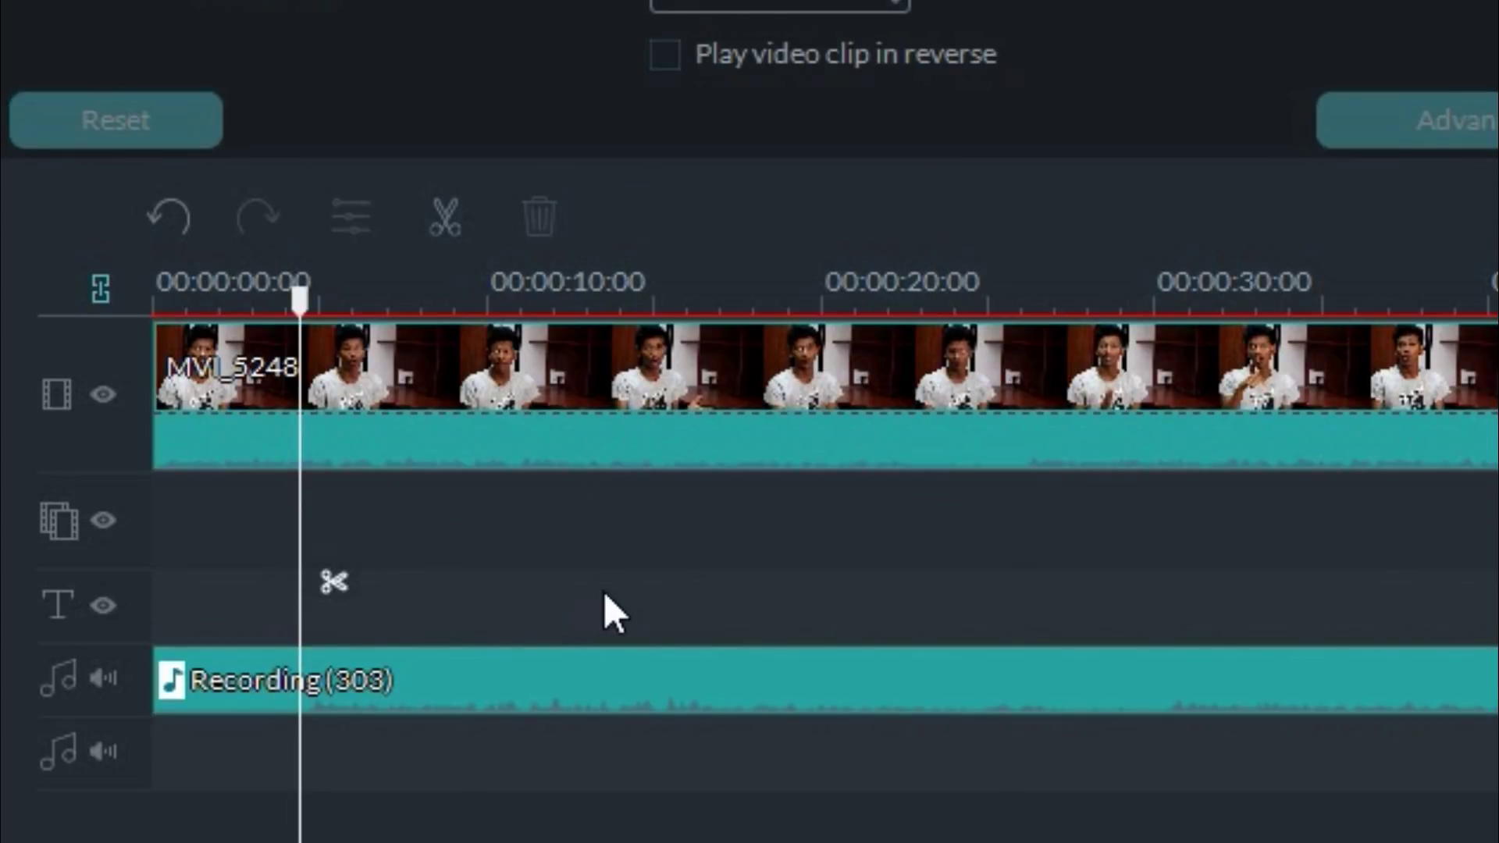
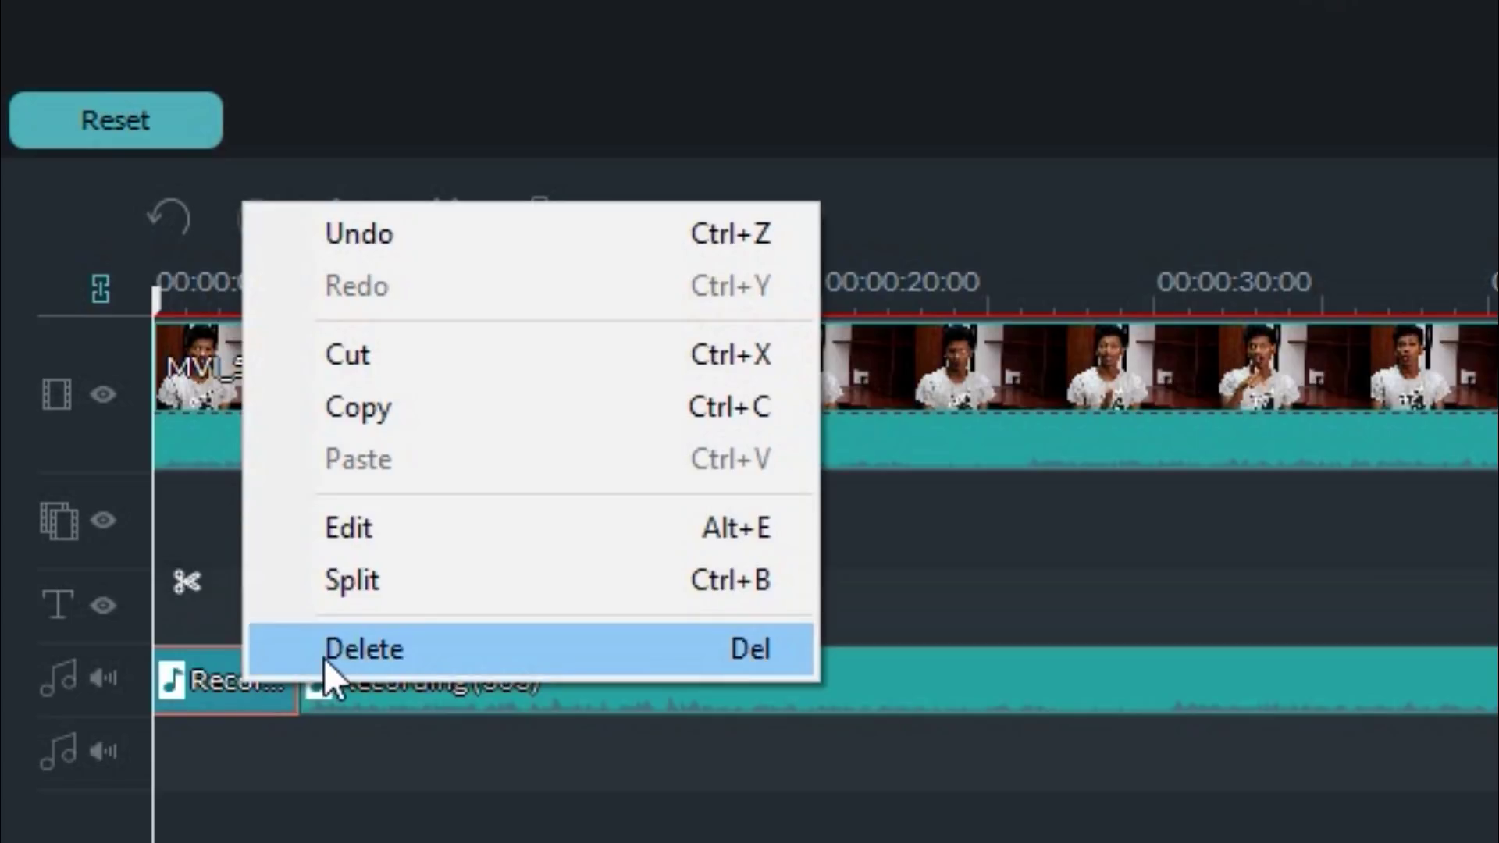
- Remove the part of Recording (303) before the cut, move the rest to the timeline start and play it against the video
{"action": "left_click_drag", "start_coordinate": [428, 693], "coordinate": [281, 693]}
{"action": "left_click", "coordinate": [348, 434]}
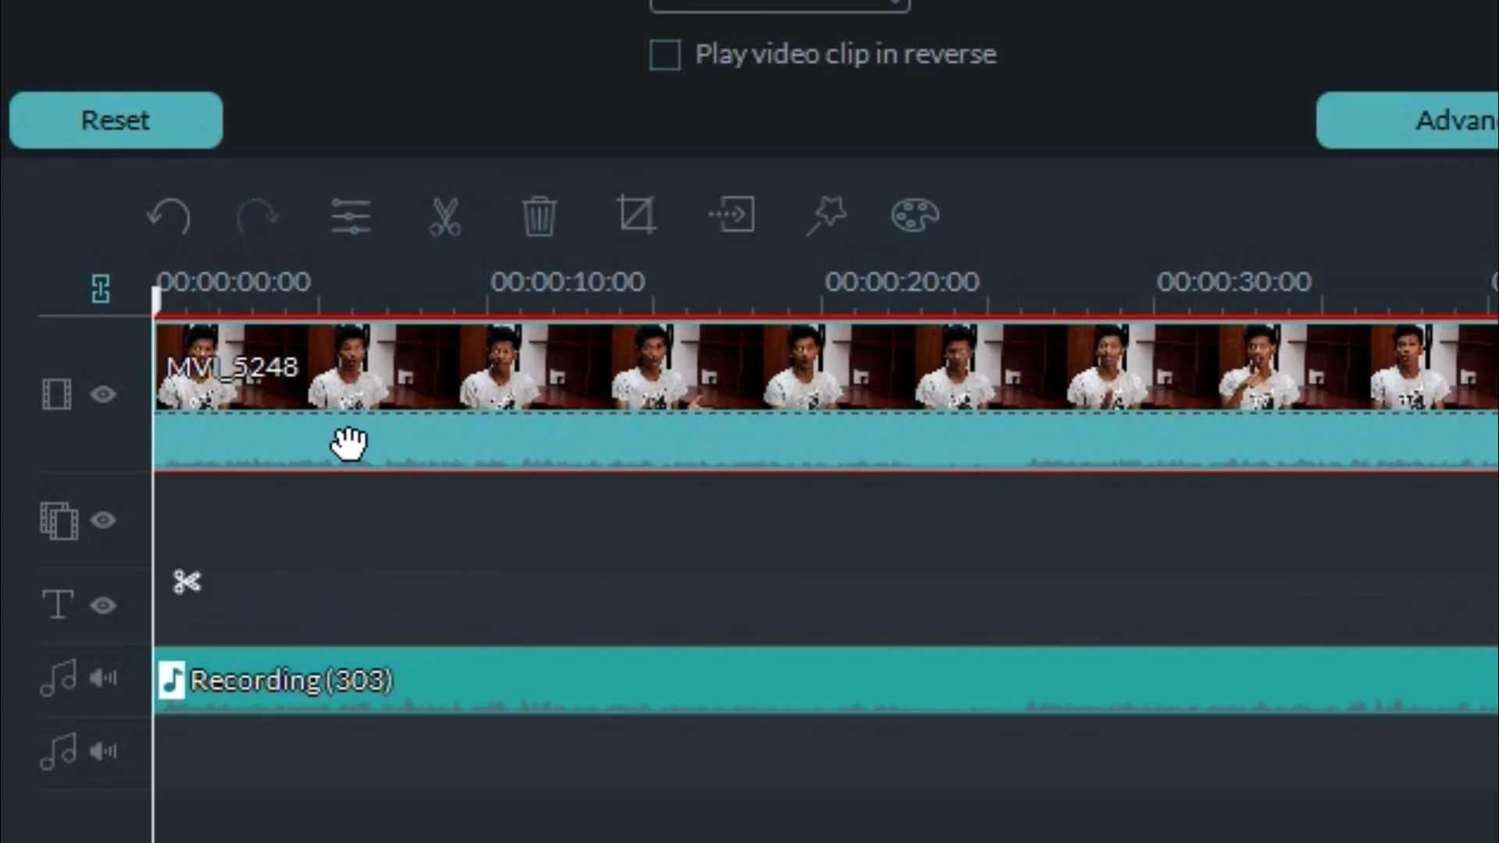
{"action": "key", "text": "space"}
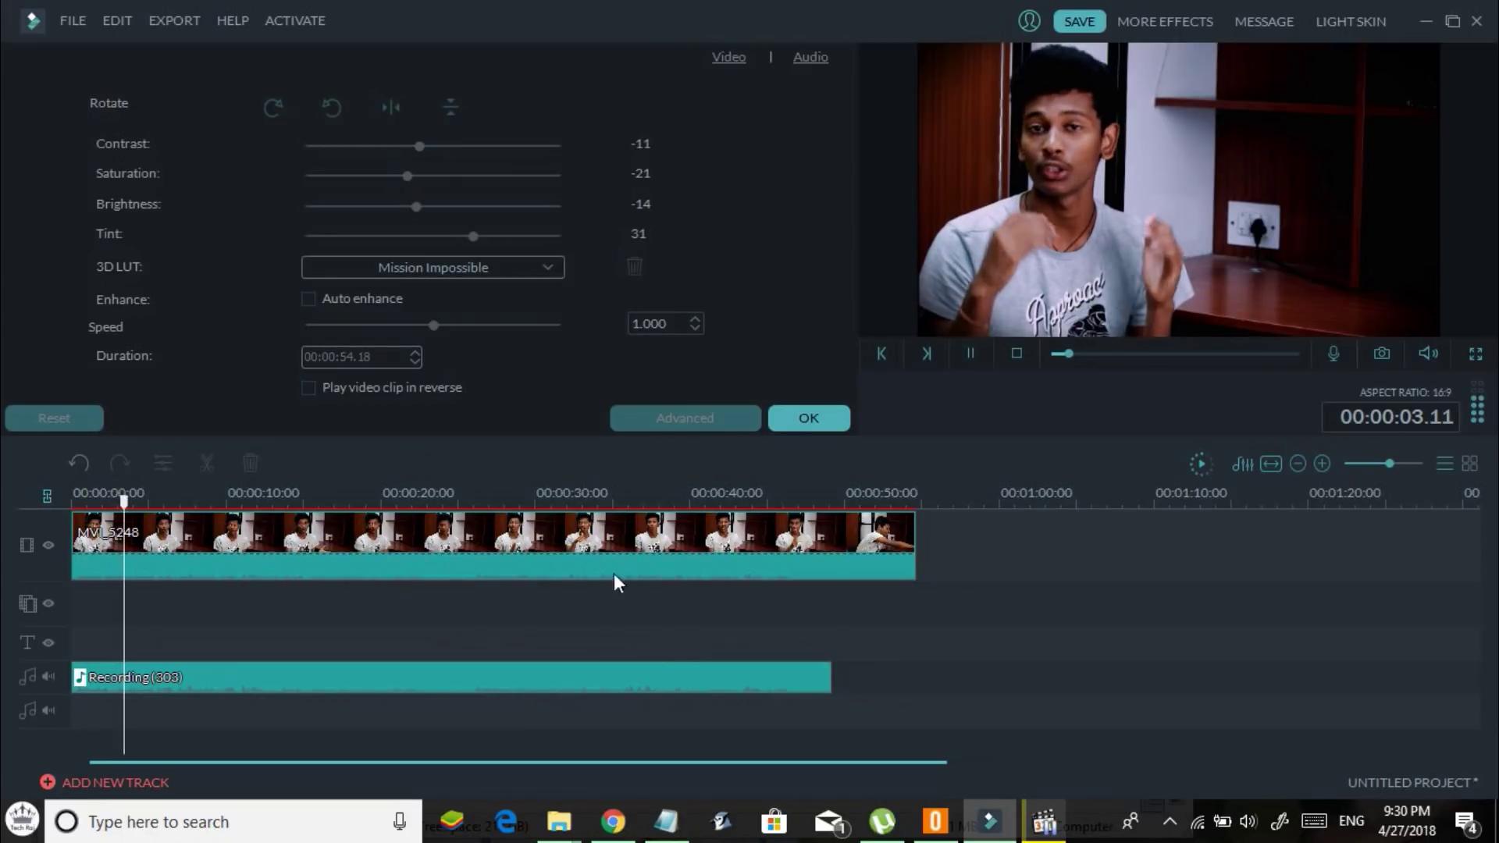
{"action": "key", "text": "space"}
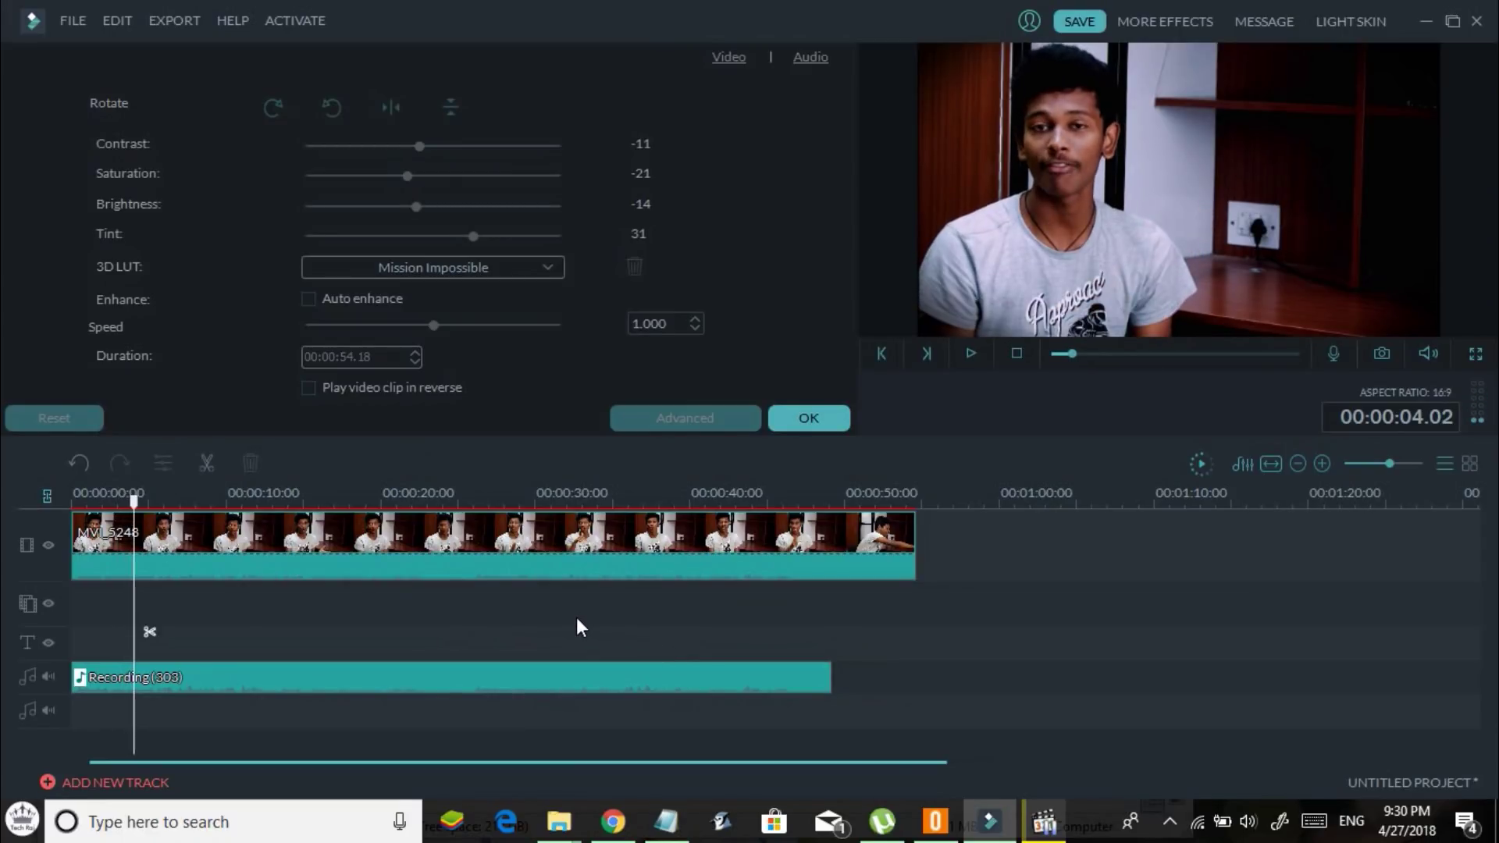
- Mute the MVI_5248 clip on the video track
{"action": "left_click", "coordinate": [318, 557]}
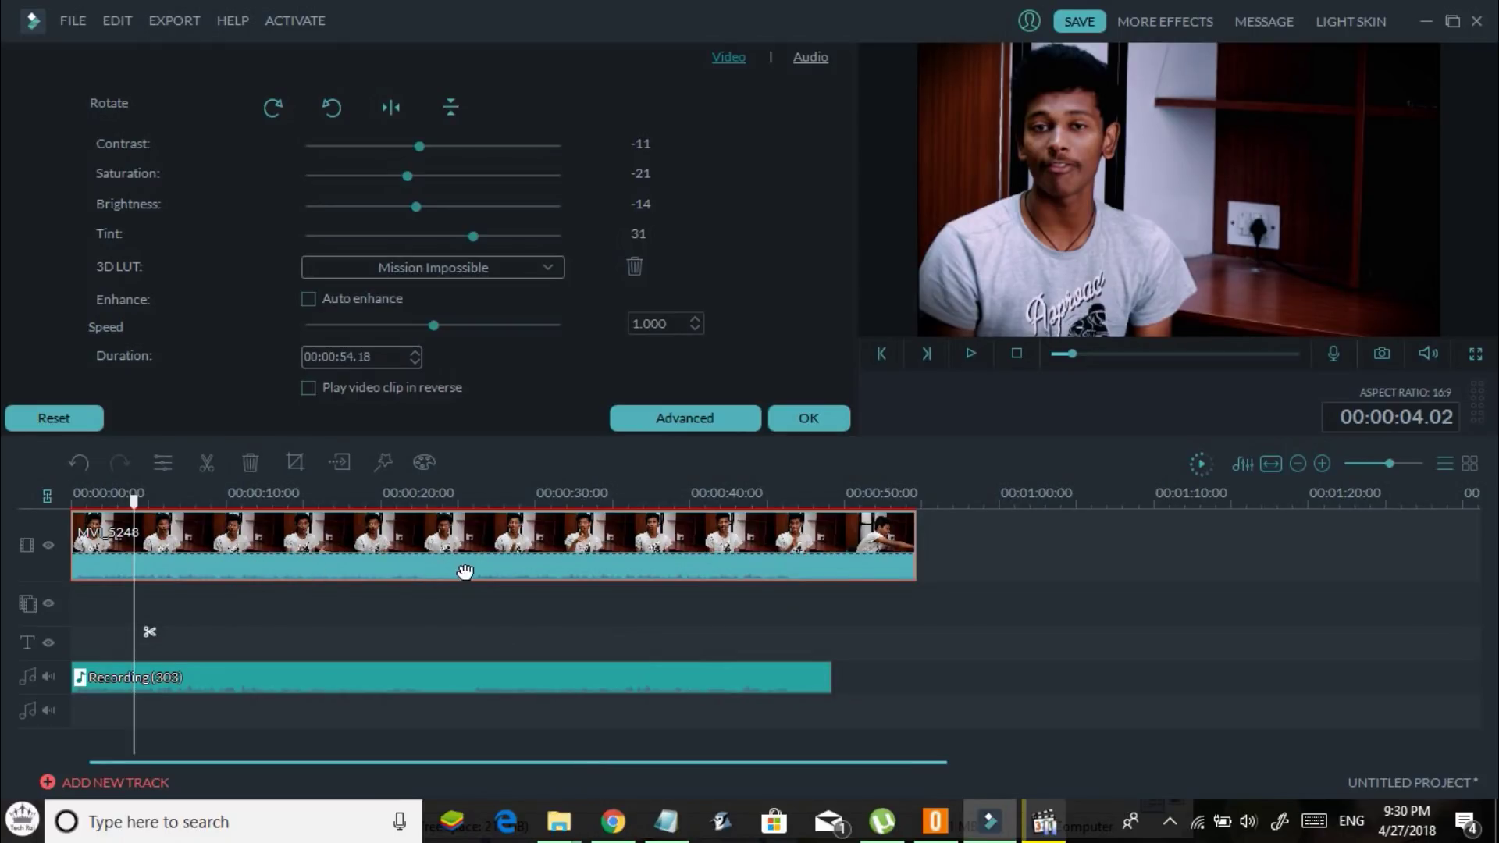
{"action": "right_click", "coordinate": [179, 544]}
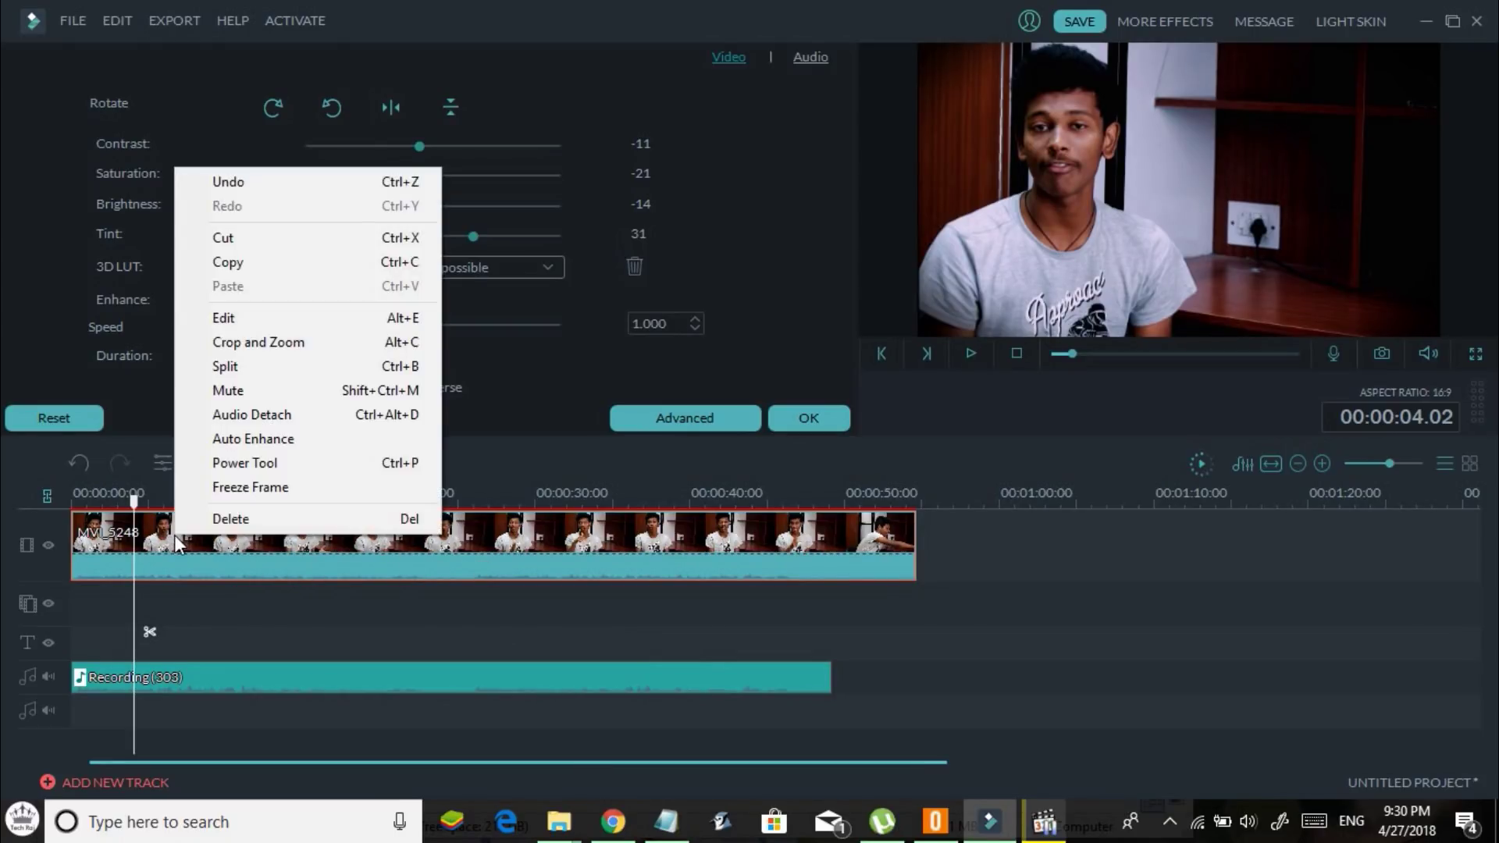
{"action": "left_click", "coordinate": [225, 390]}
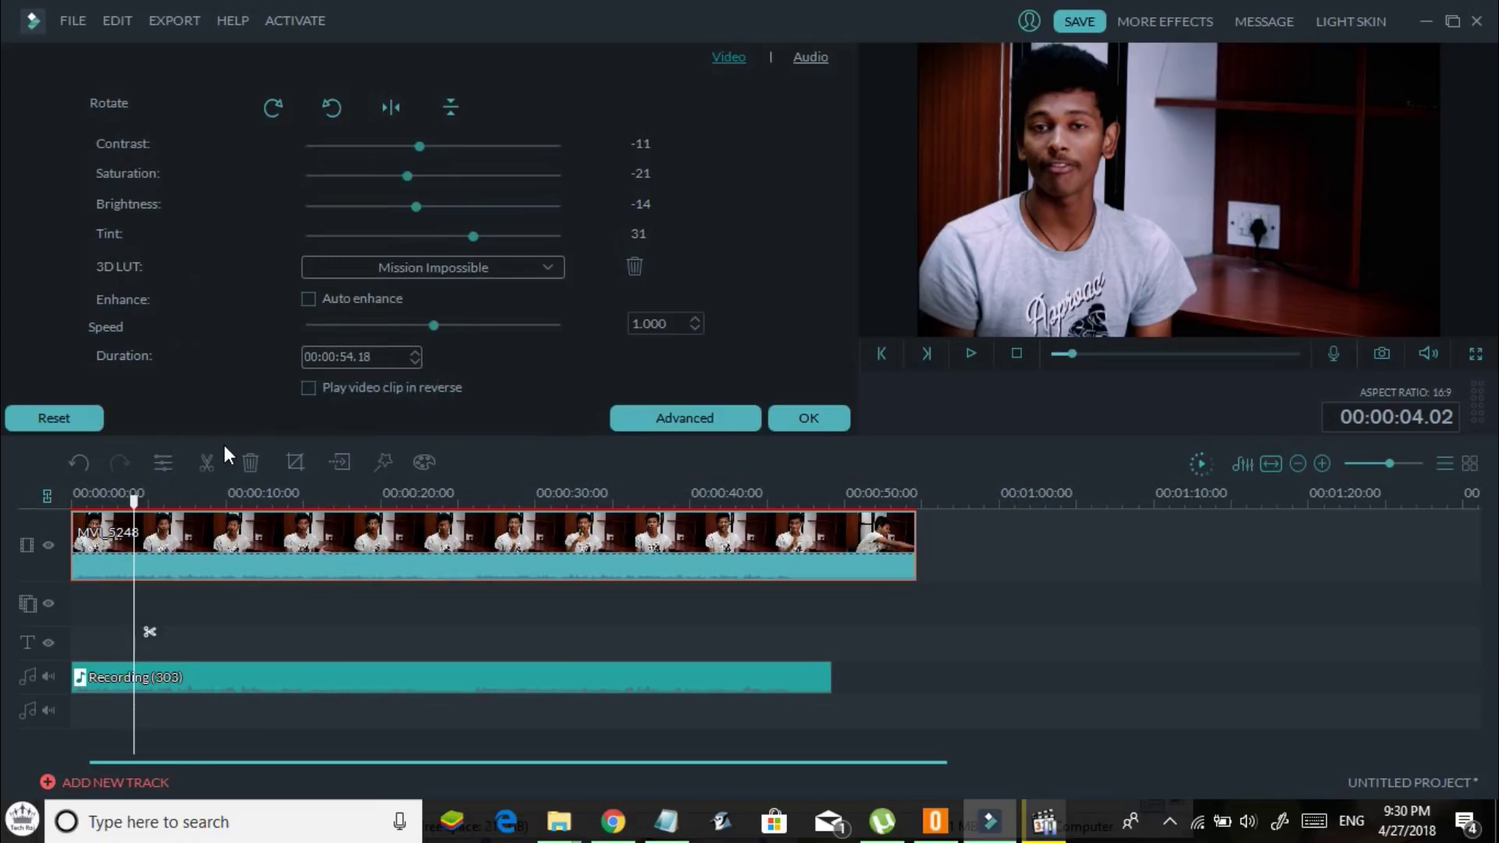
- Detach the audio from the MVI_5248 clip and delete the detached audio
{"action": "right_click", "coordinate": [275, 548]}
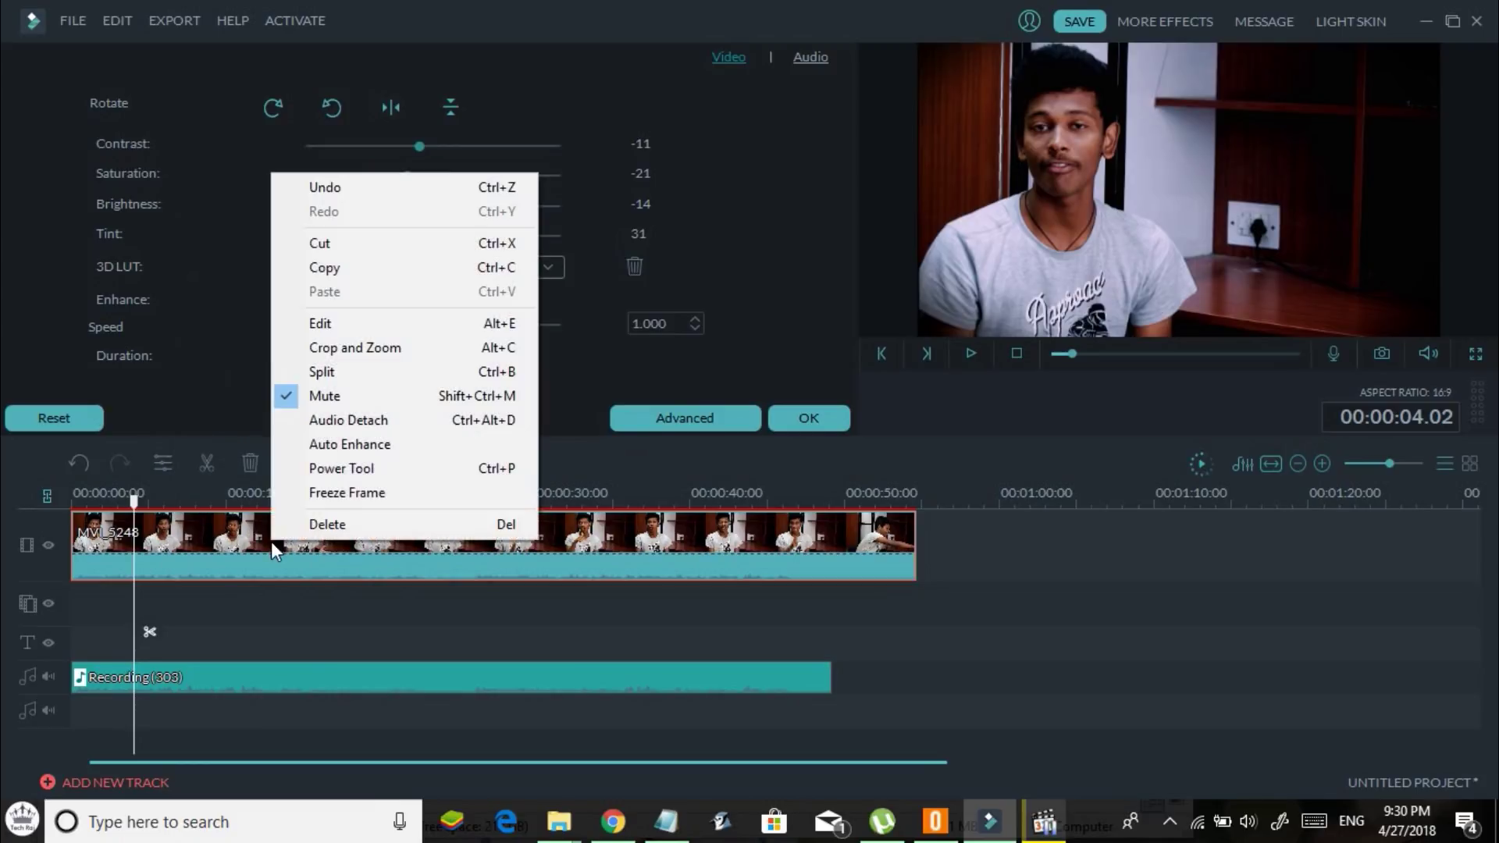
{"action": "left_click", "coordinate": [314, 421]}
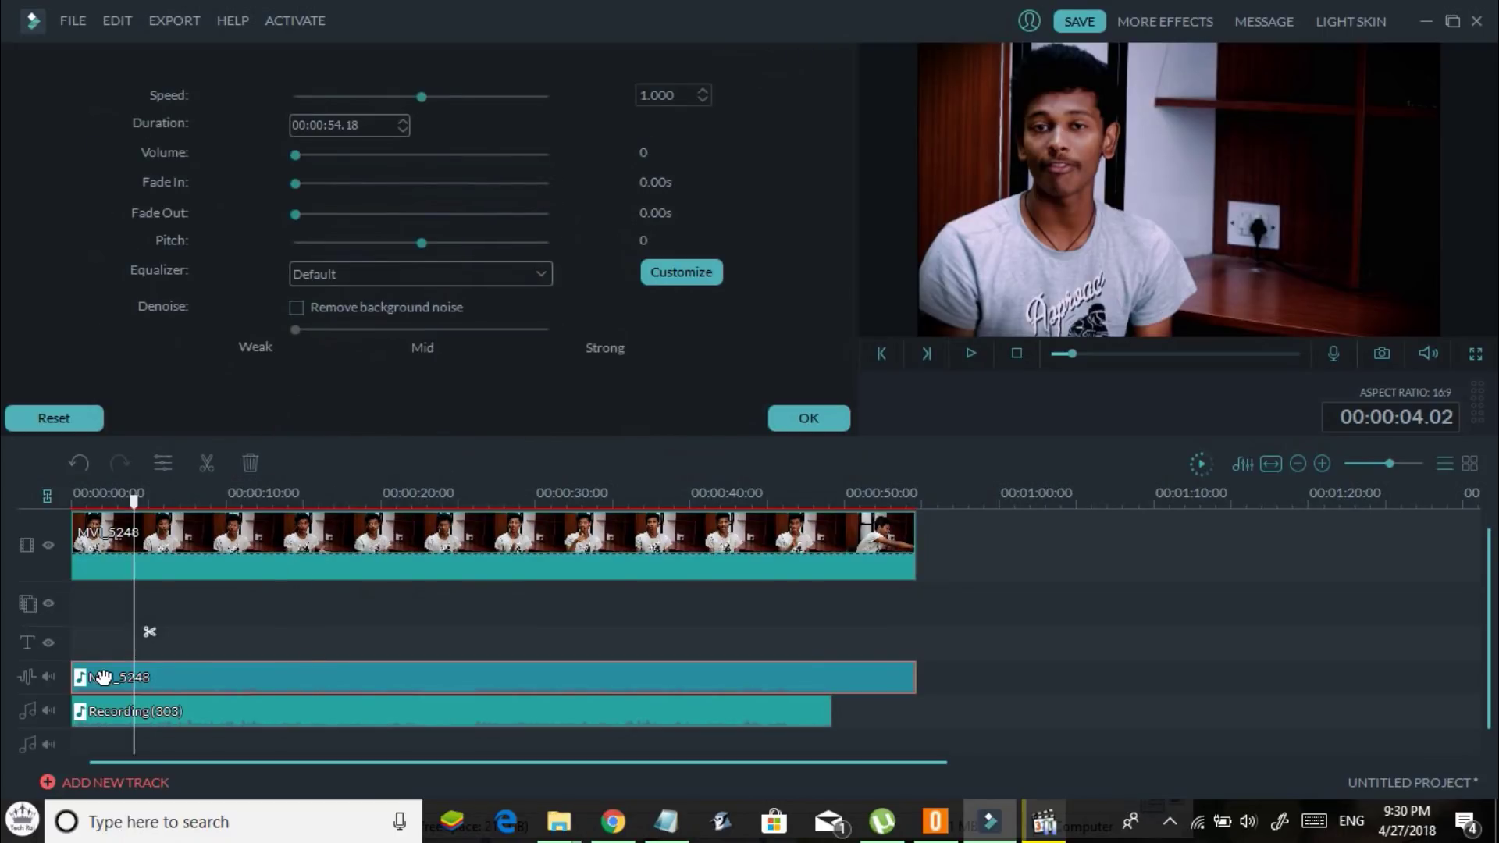
{"action": "key", "text": "Delete"}
- Play the silent MVI_5248 video together with Recording (303) from the start of the timeline to check the sync
{"action": "left_click", "coordinate": [320, 677]}
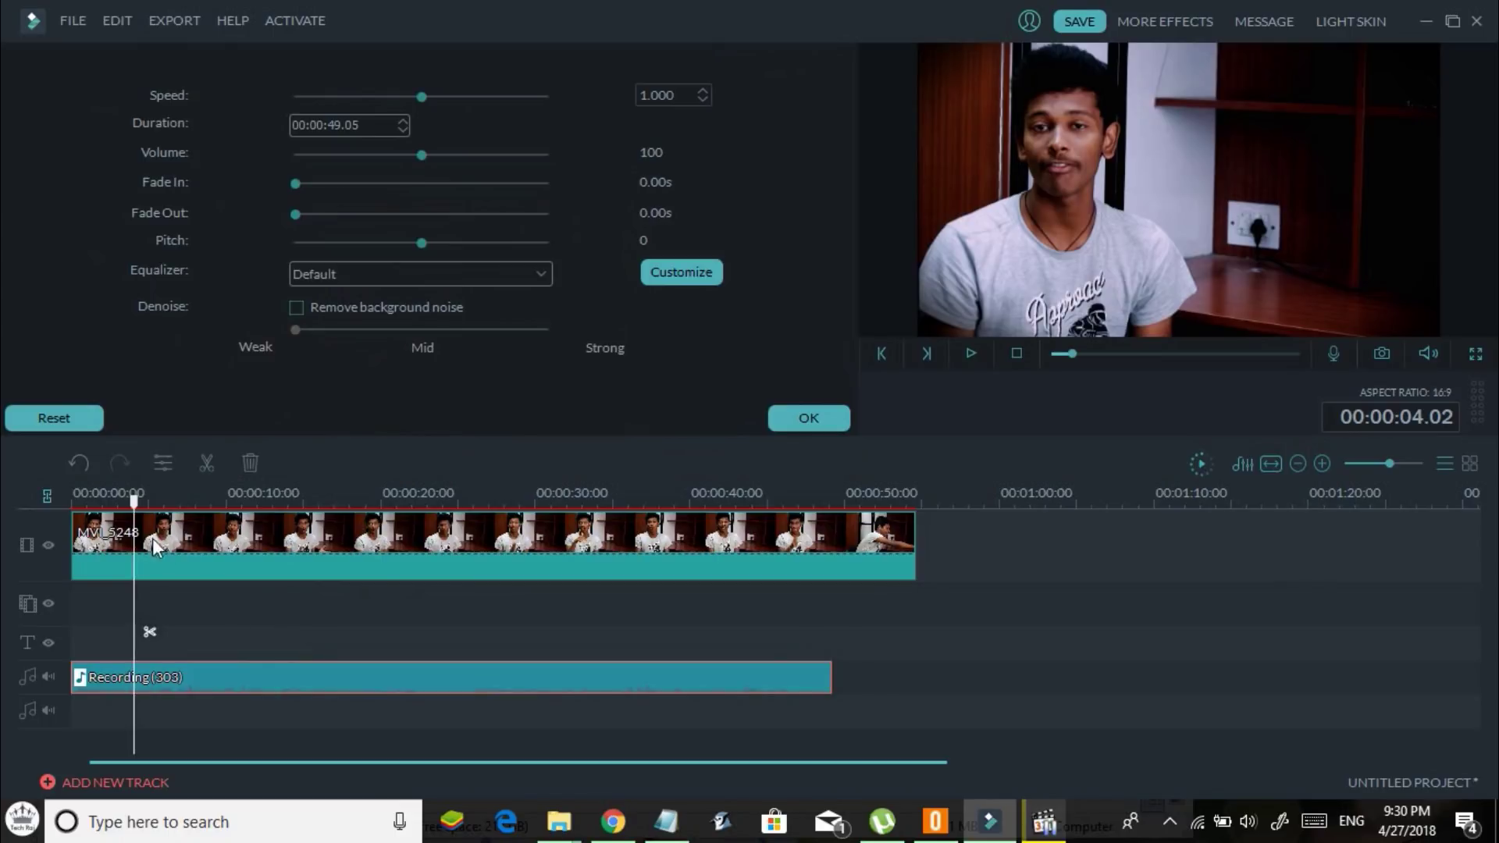
{"action": "left_click_drag", "start_coordinate": [134, 499], "coordinate": [73, 503]}
{"action": "left_click", "coordinate": [125, 562]}
{"action": "left_click", "coordinate": [173, 678]}
{"action": "left_click", "coordinate": [201, 561]}
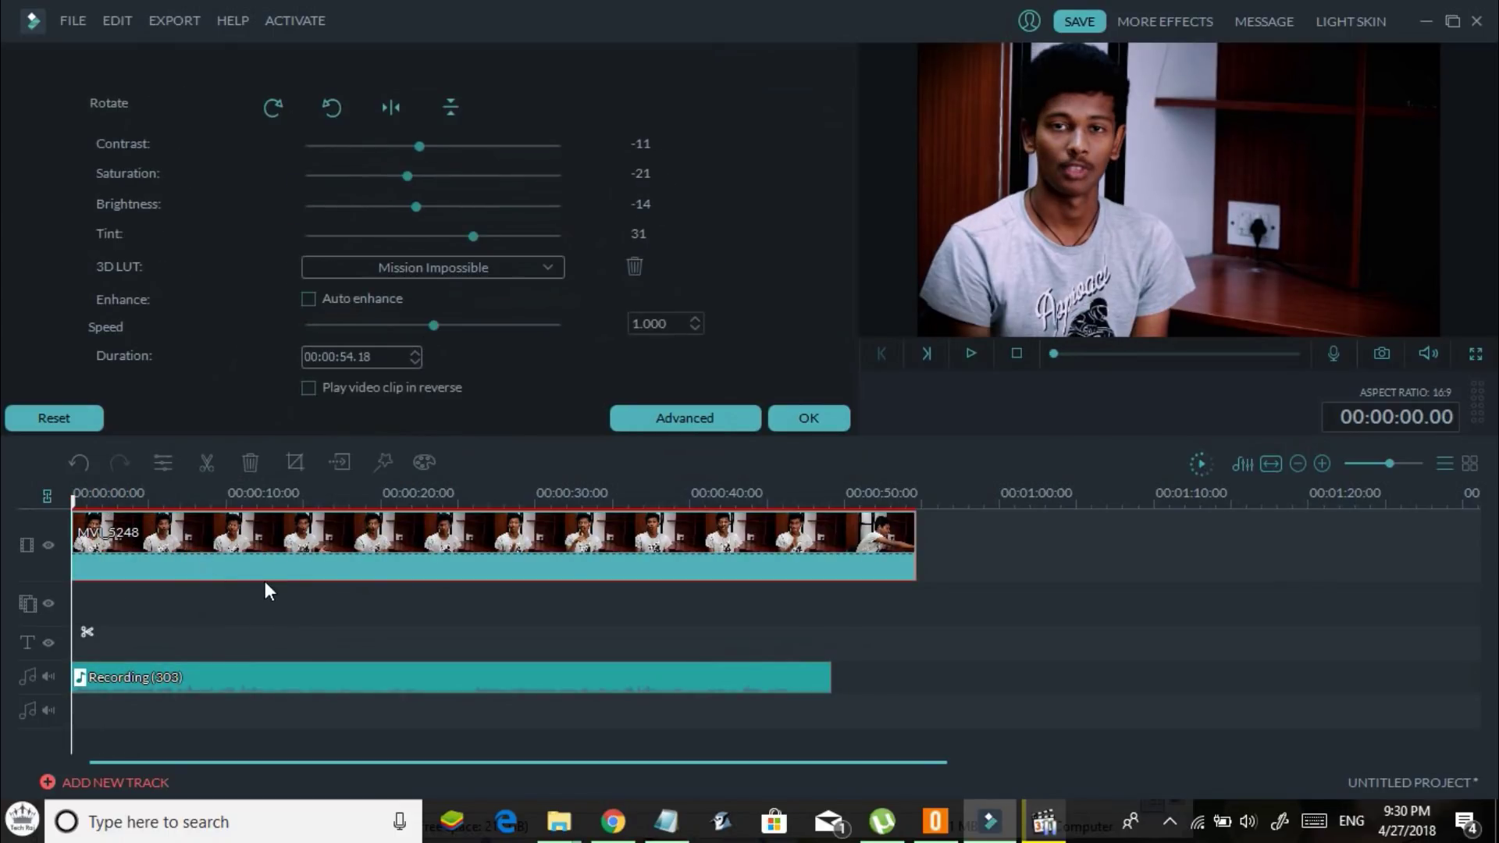
{"action": "left_click", "coordinate": [245, 684]}
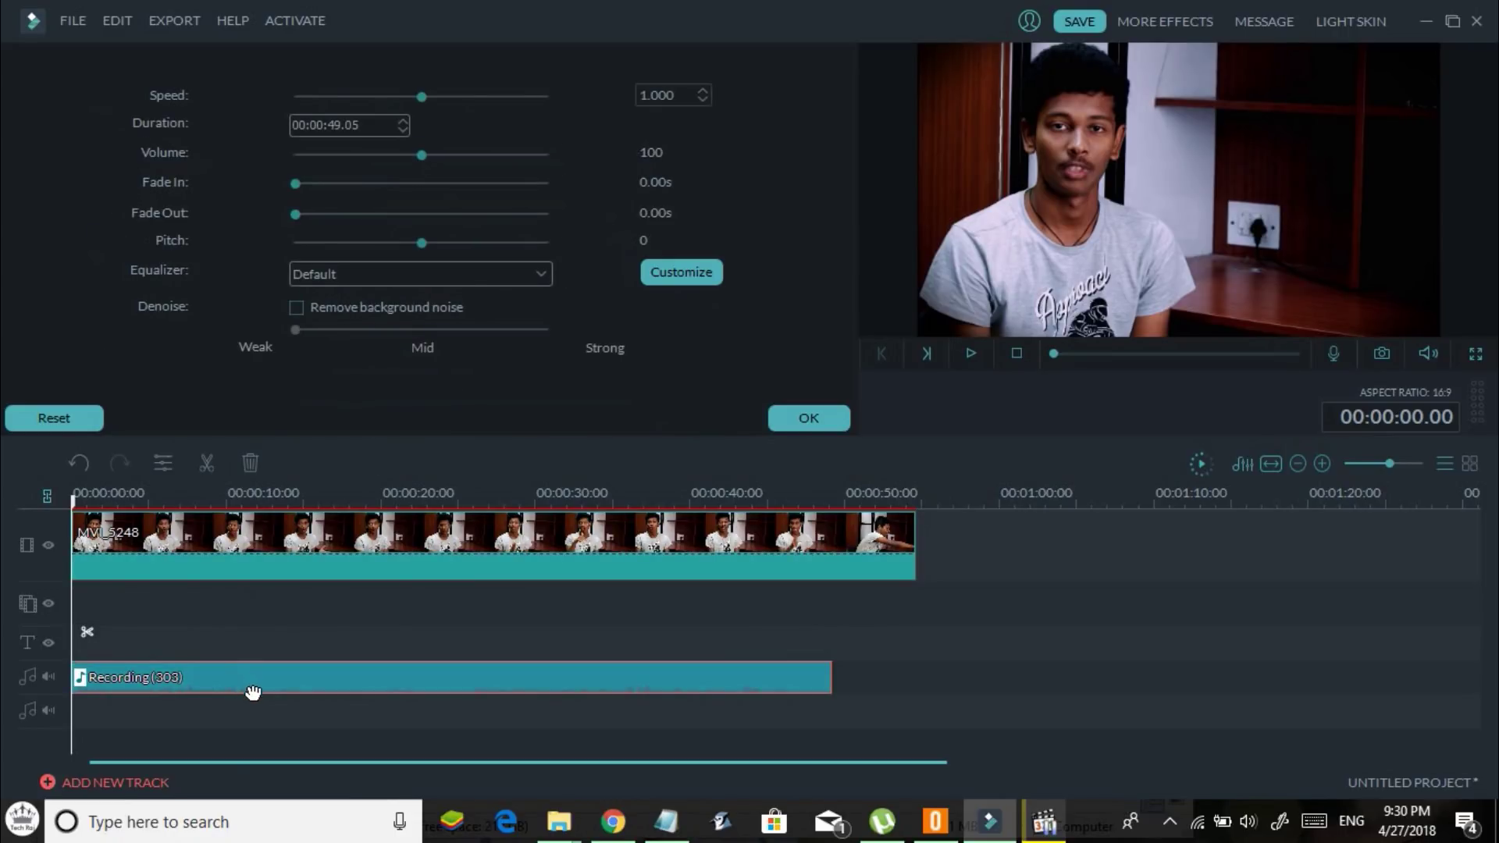
{"action": "key", "text": "space"}
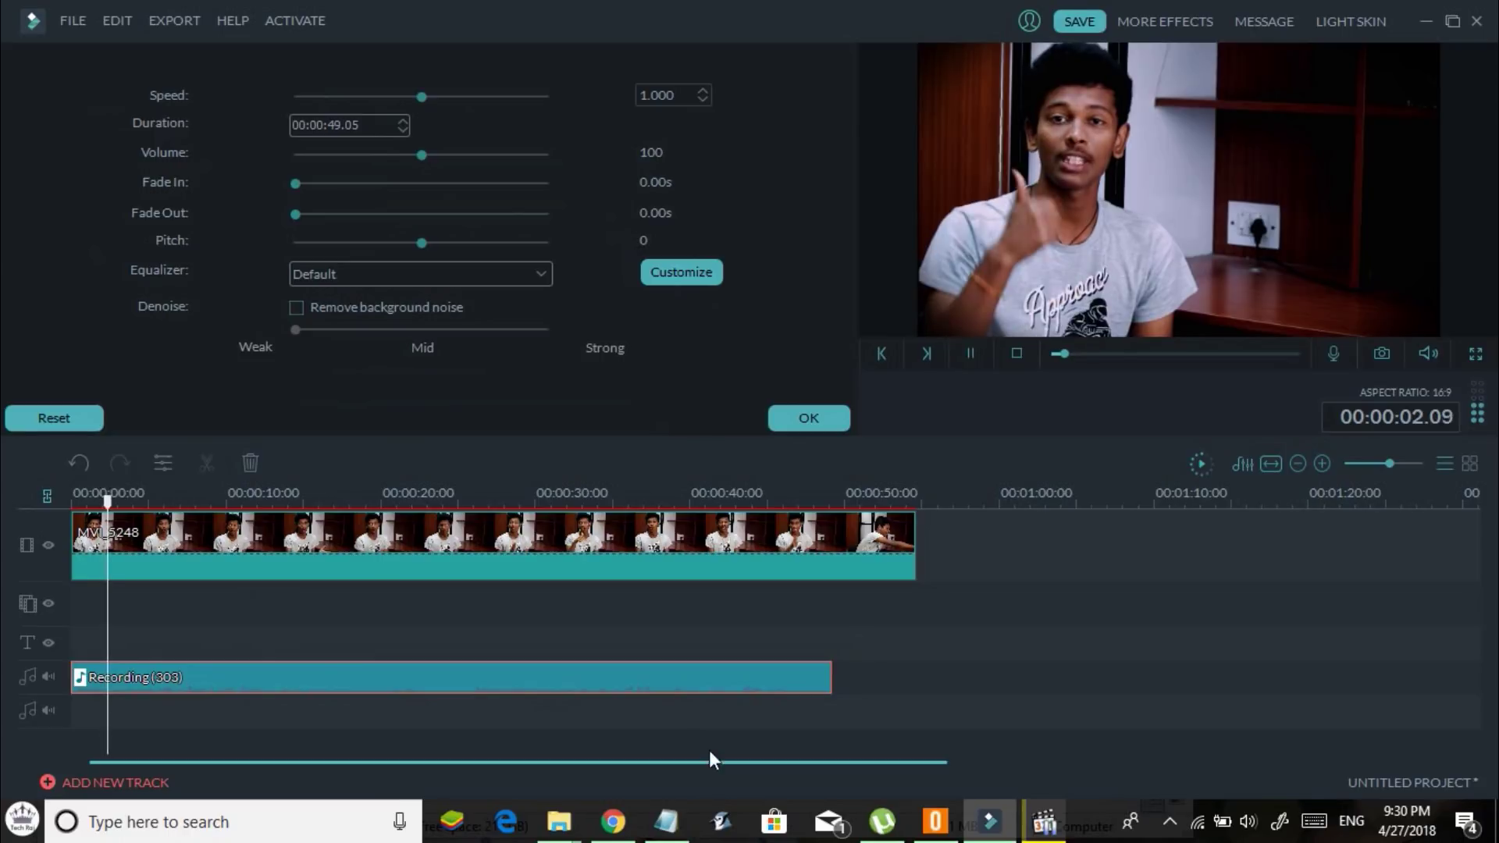
{"action": "key", "text": "space"}
{"action": "key", "text": "space"}
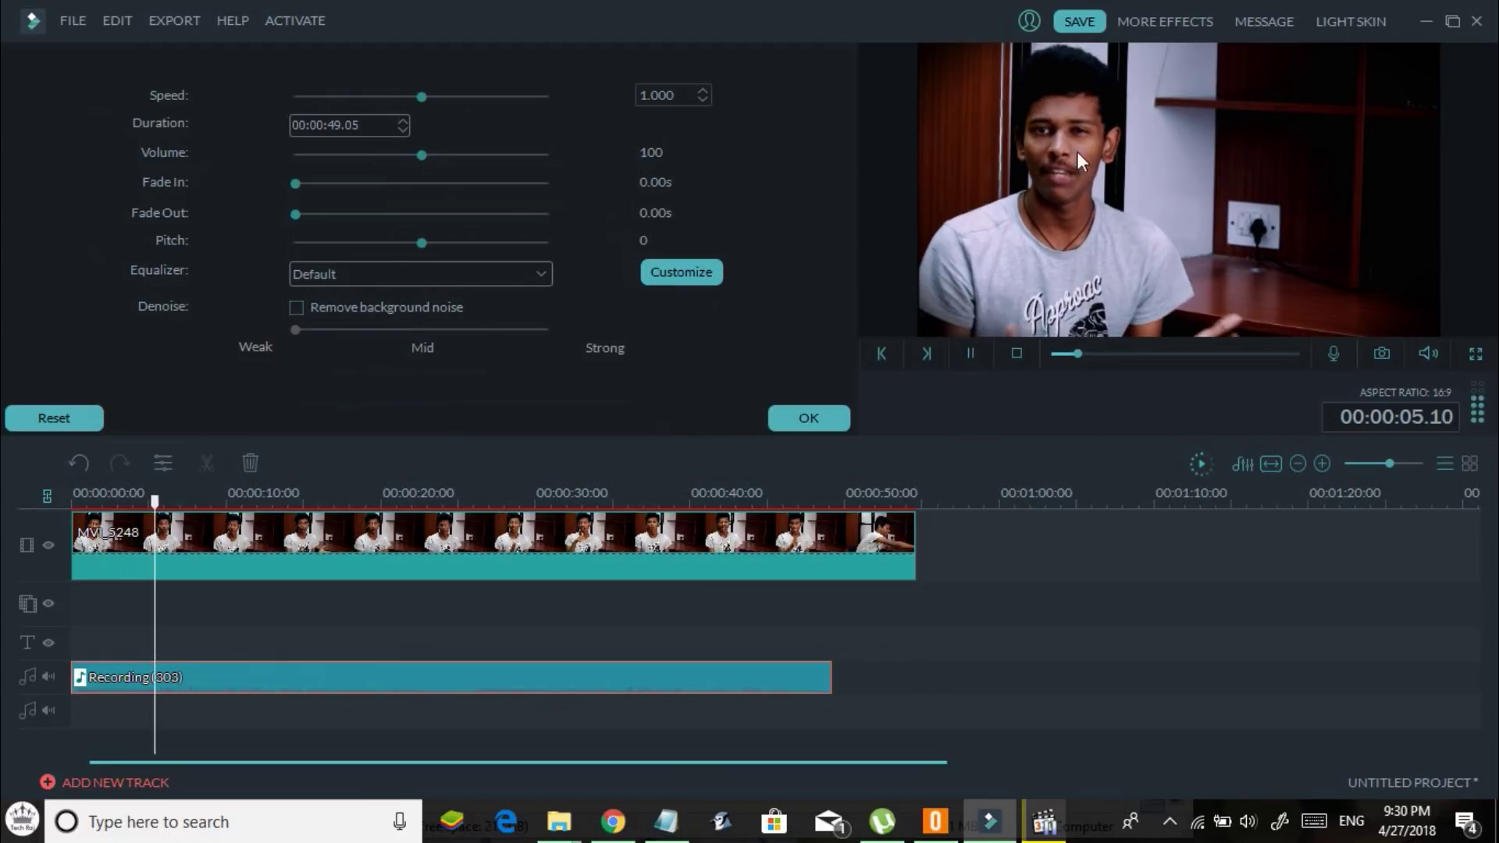
{"action": "key", "text": "space"}
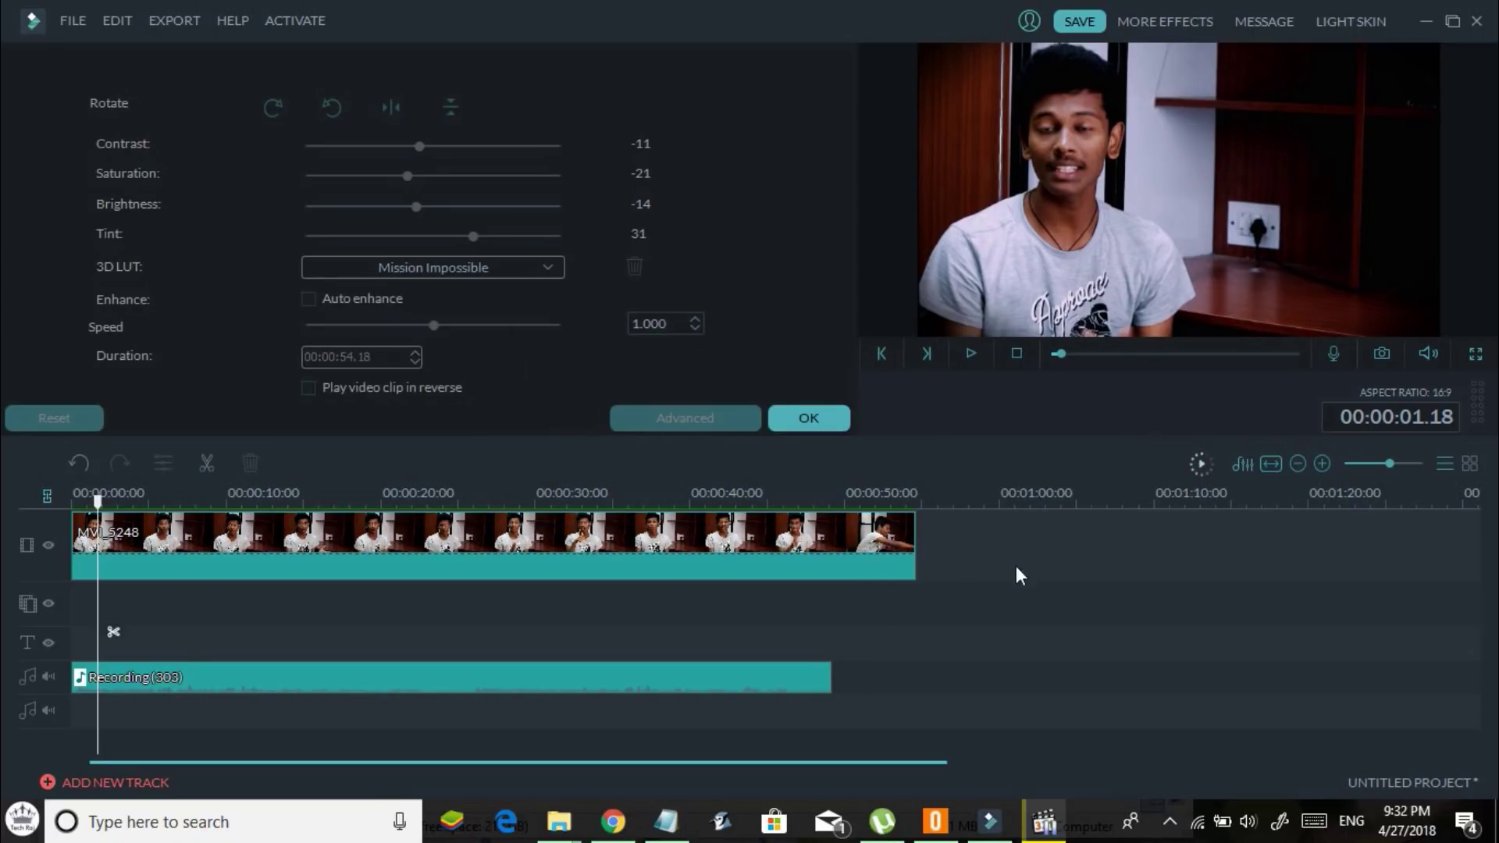
- Play the timeline again from 00:00:01.18, pause it at 00:00:05.10 and examine the Recording (303) clip
{"action": "left_click", "coordinate": [971, 353]}
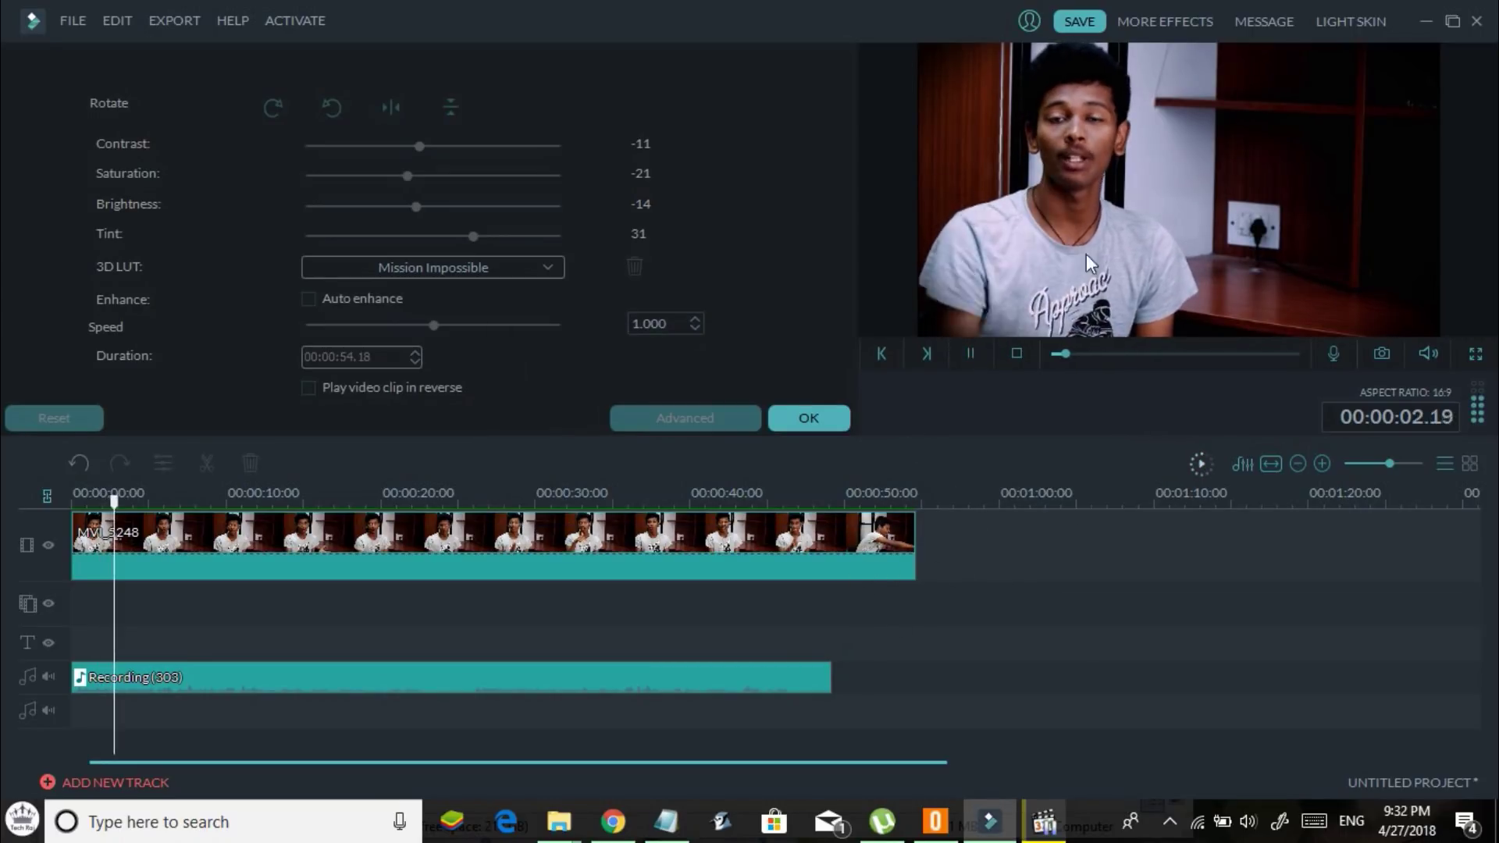
{"action": "left_click", "coordinate": [978, 353]}
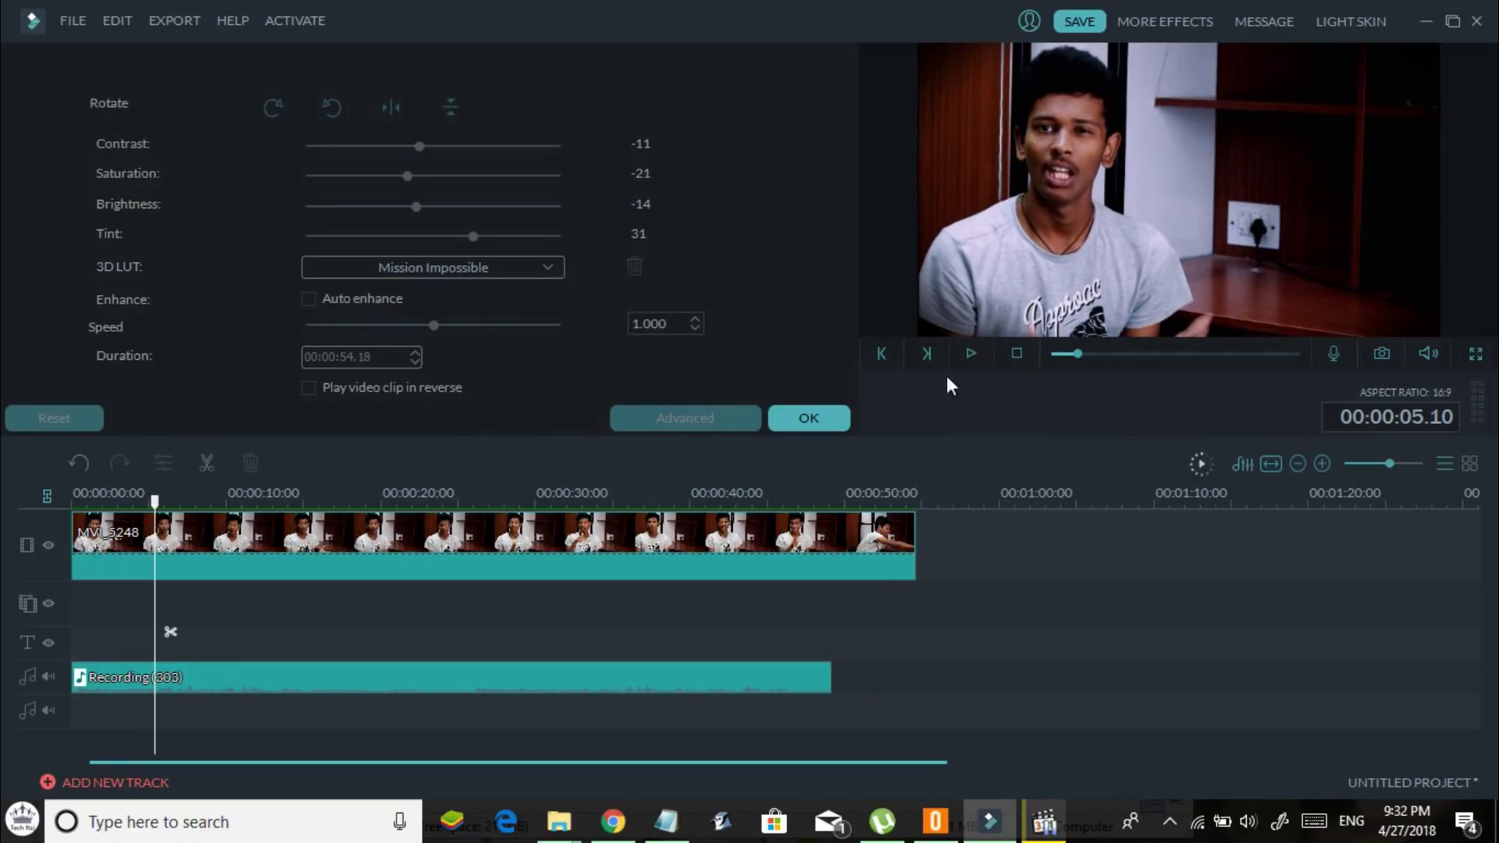
{"action": "left_click", "coordinate": [308, 684]}
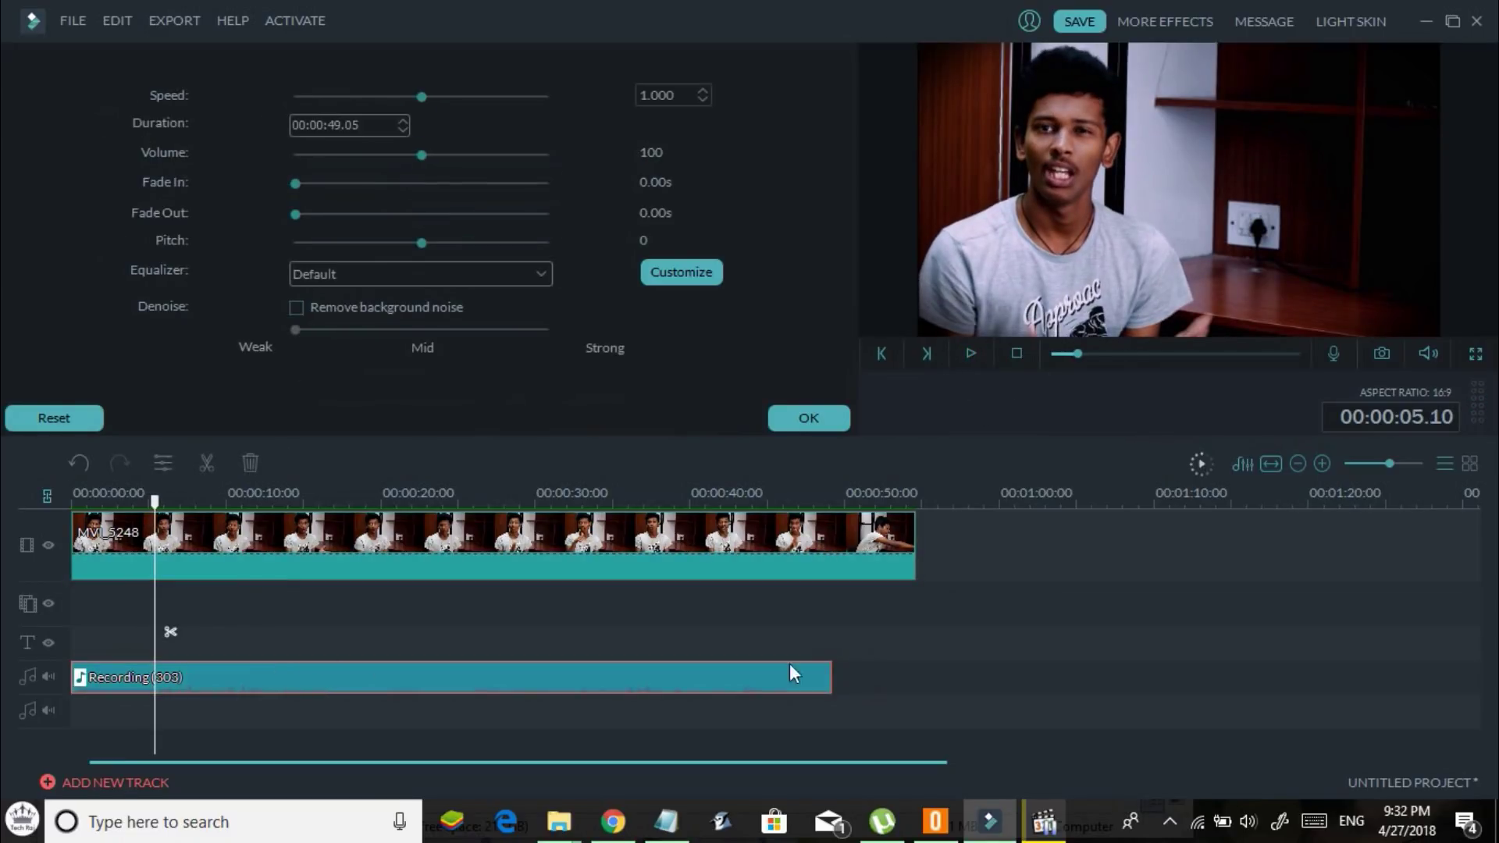
{"action": "left_click", "coordinate": [982, 656]}
{"action": "left_click_drag", "start_coordinate": [982, 656], "coordinate": [126, 556]}
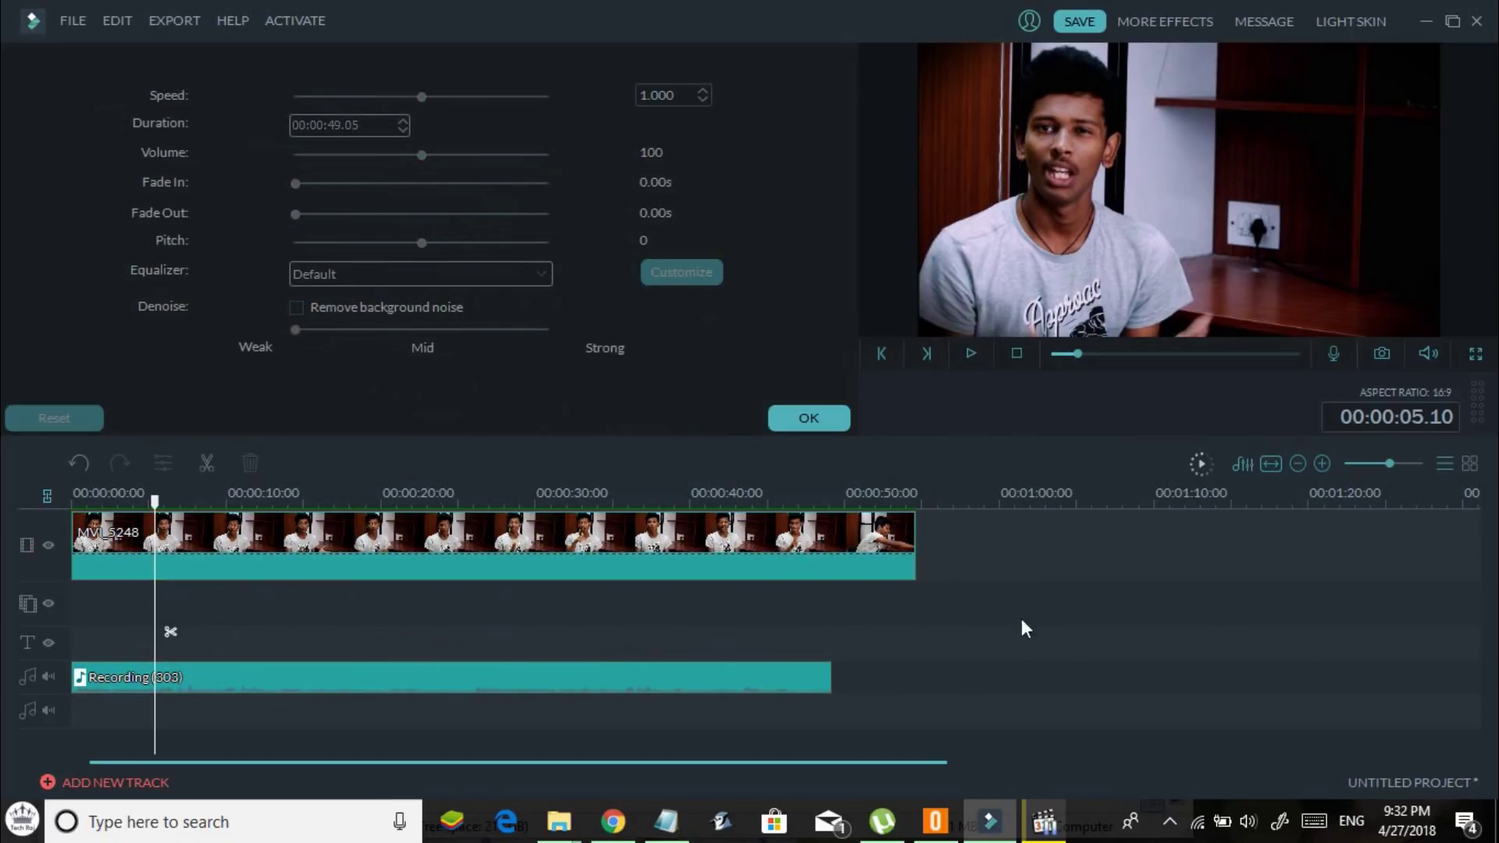
- Close the clip settings and import the Disposable_Arms audio file from the Sample video folder into the media library
{"action": "left_click", "coordinate": [809, 420]}
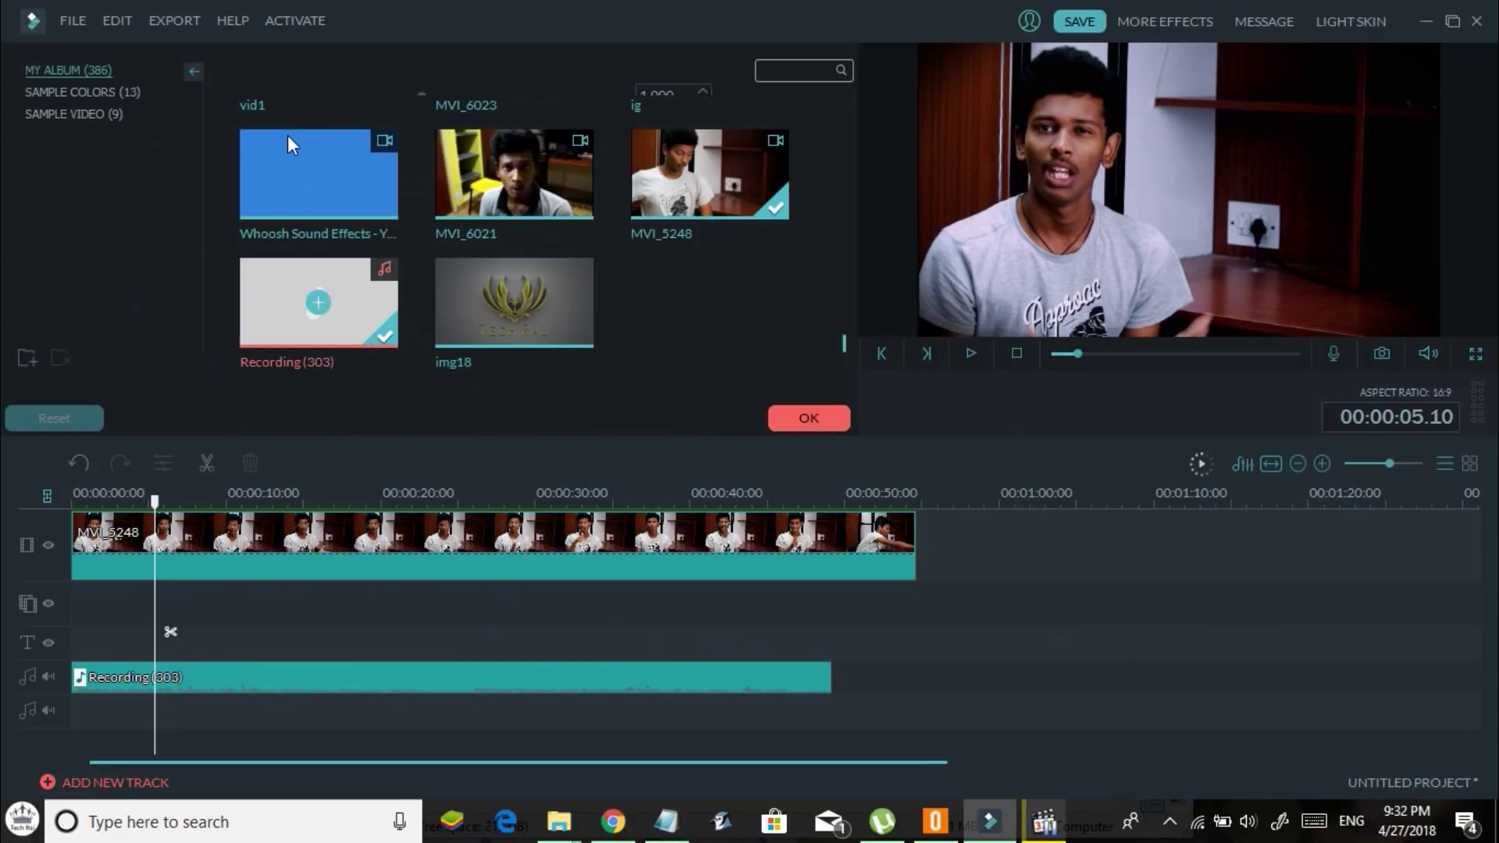
{"action": "left_click", "coordinate": [265, 70]}
{"action": "left_click", "coordinate": [276, 93]}
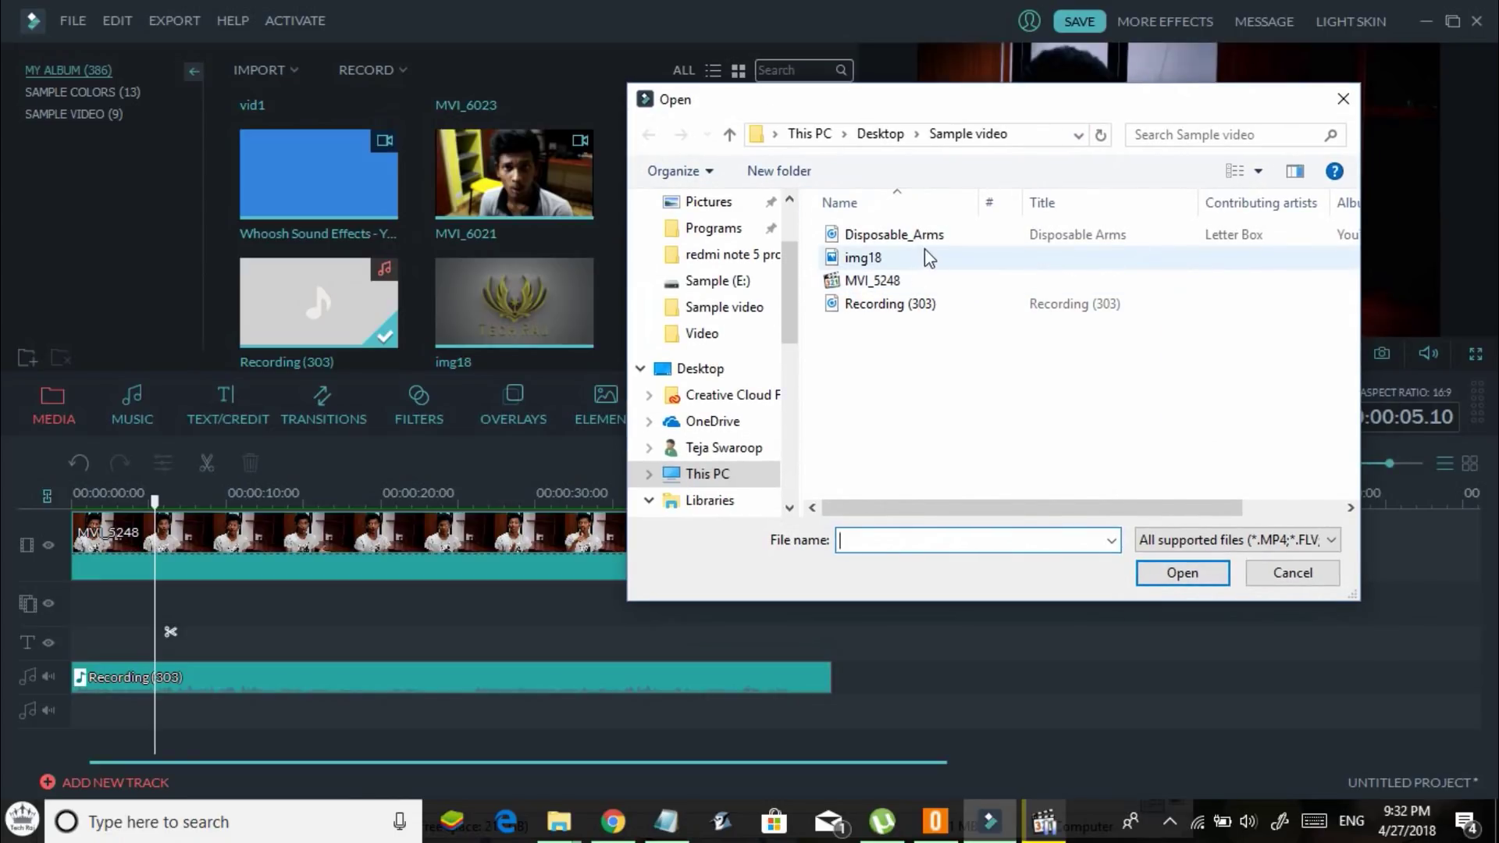
{"action": "left_click", "coordinate": [936, 244]}
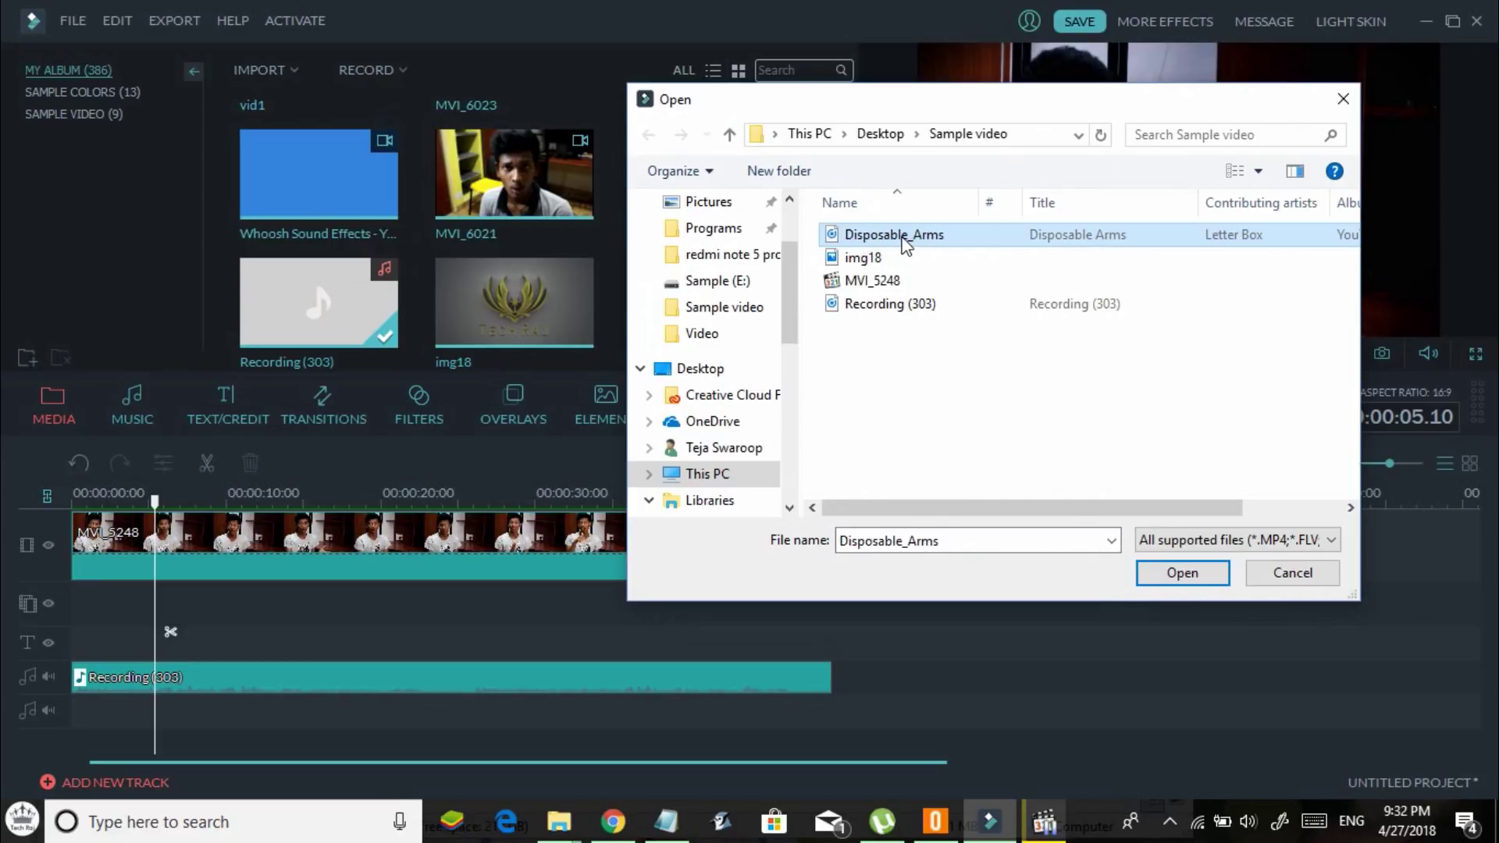
{"action": "double_click", "coordinate": [906, 236]}
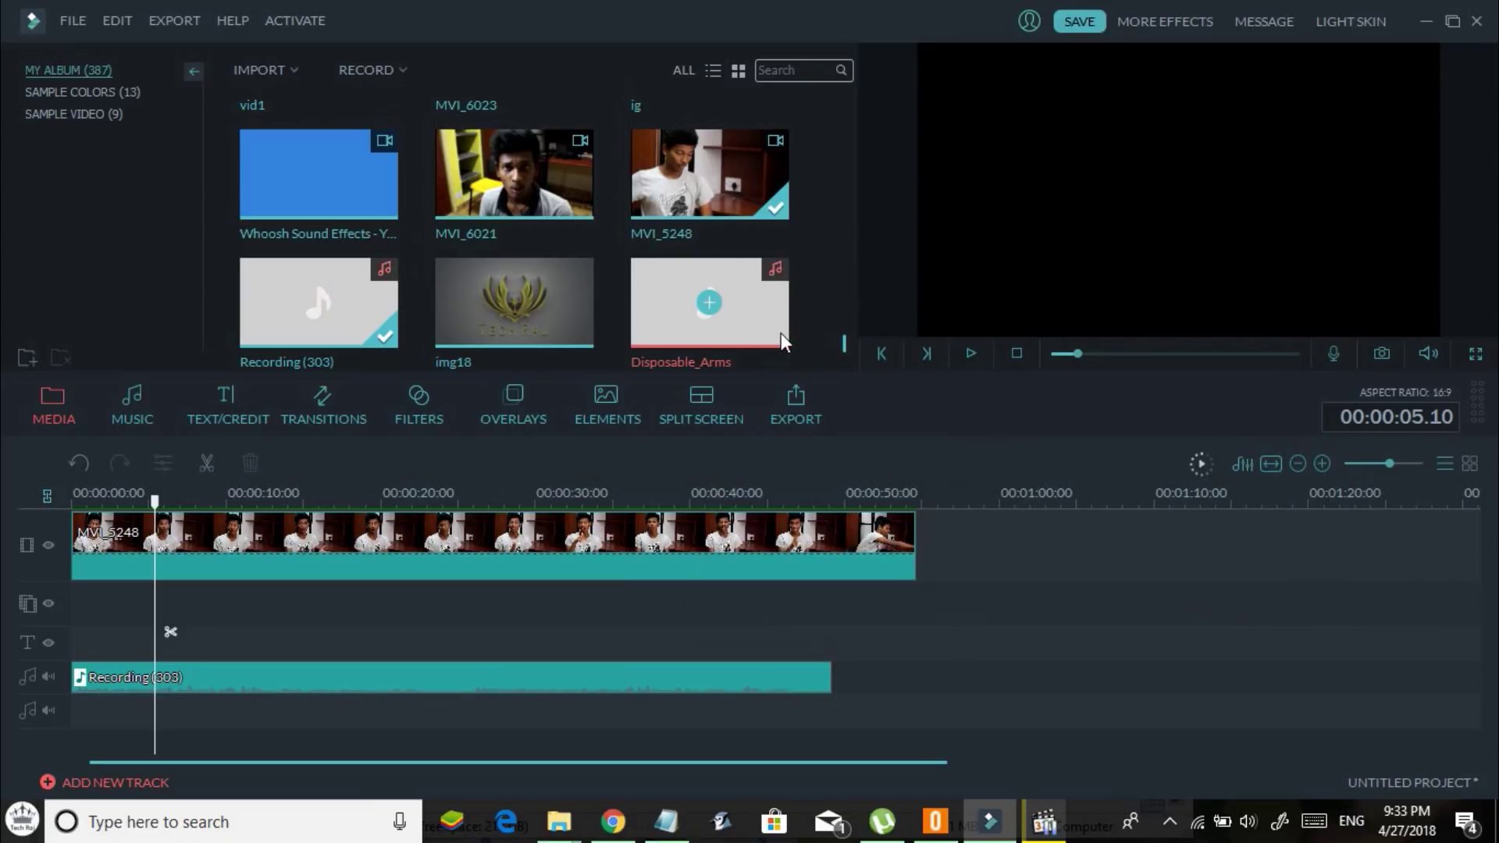
- Place the Disposable_Arms music on the second audio track at the timeline's start and play it together with Recording (303)
{"action": "left_click", "coordinate": [711, 324]}
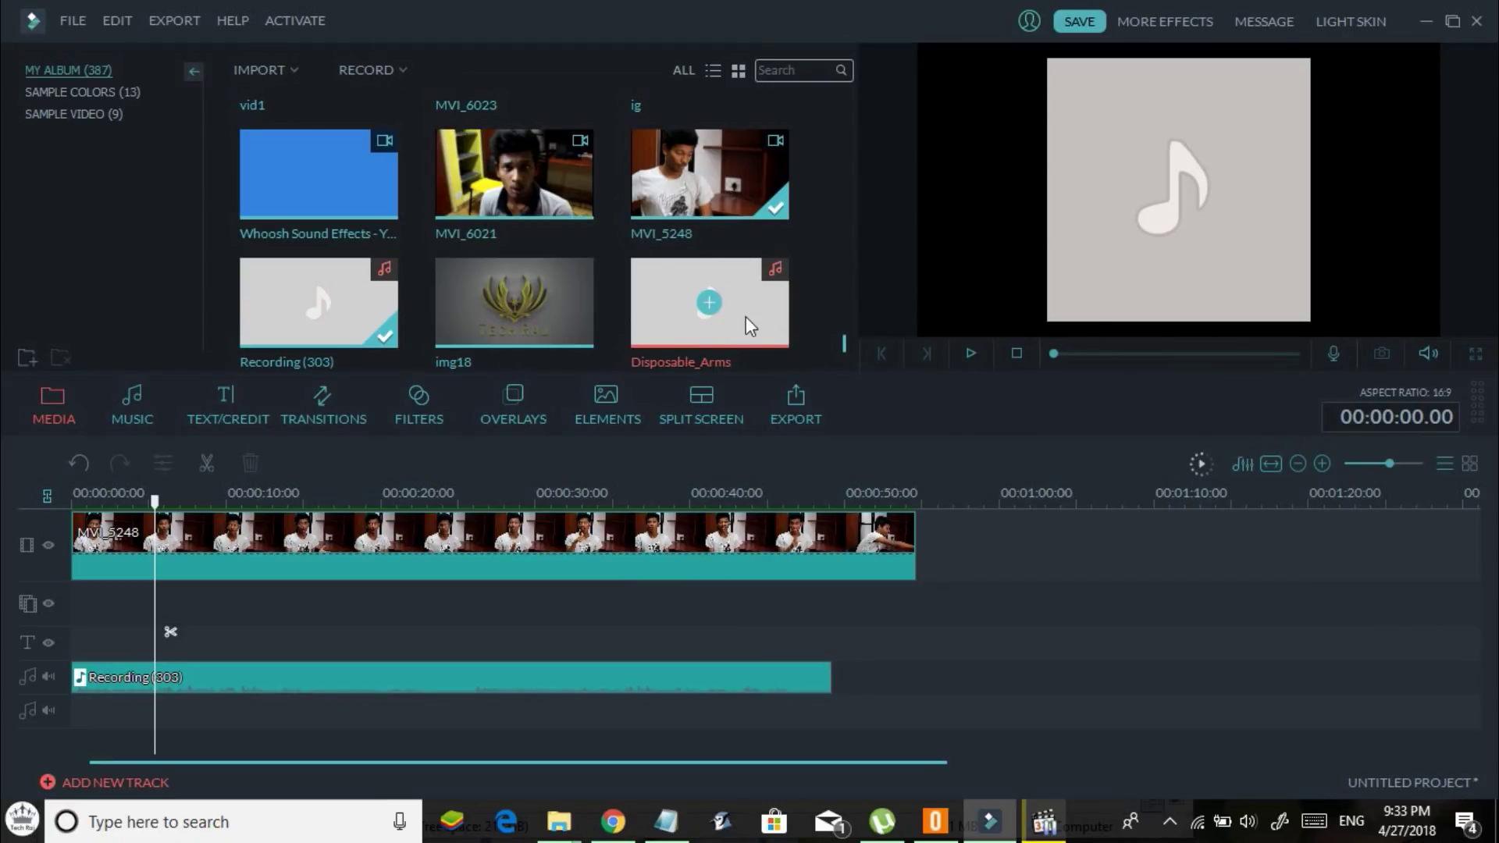
{"action": "left_click_drag", "start_coordinate": [756, 317], "coordinate": [75, 710]}
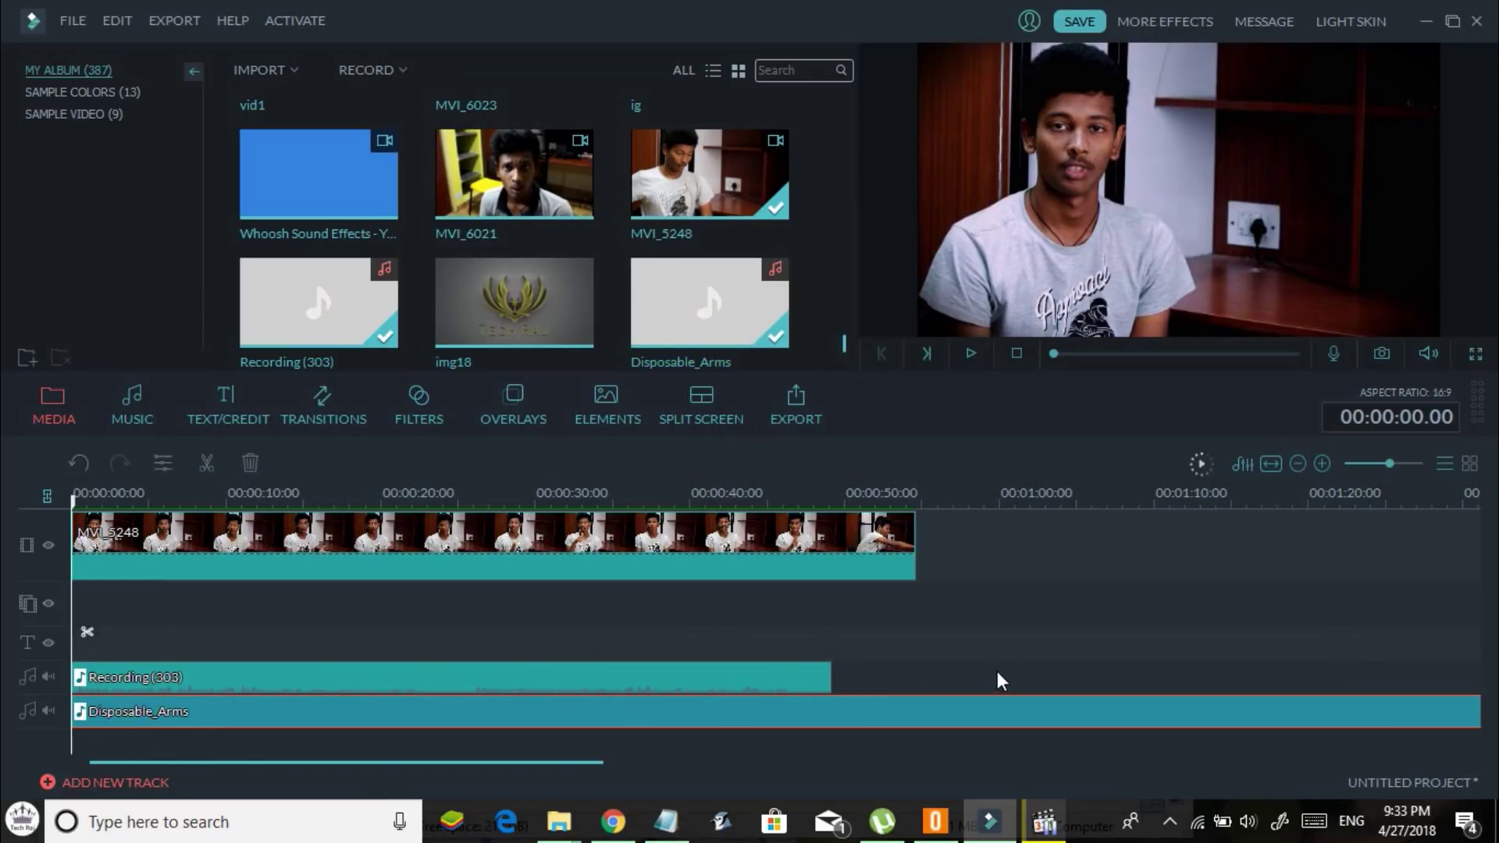
{"action": "key", "text": "space"}
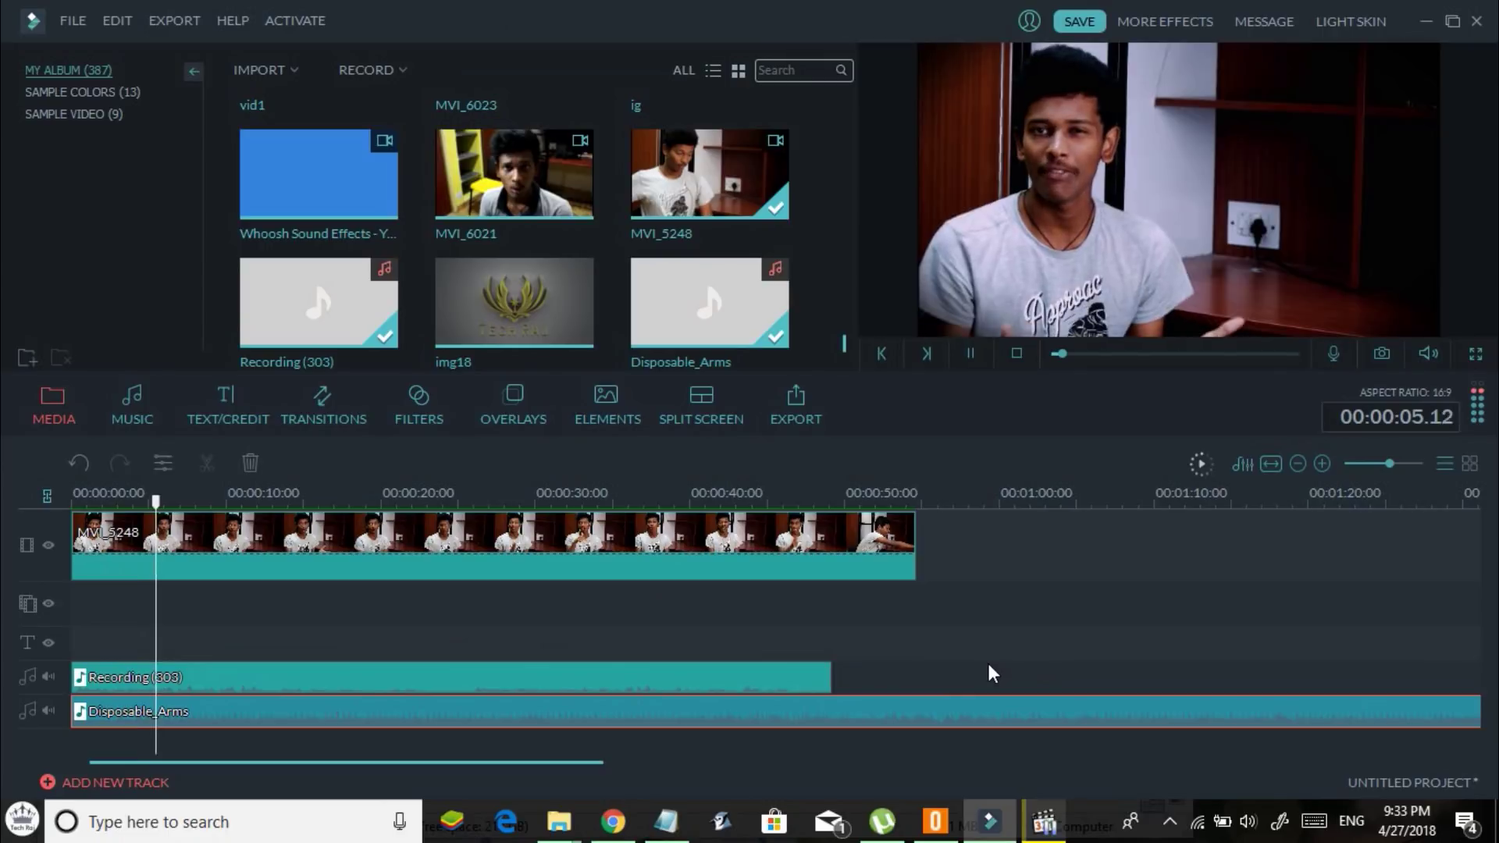
{"action": "key", "text": "space"}
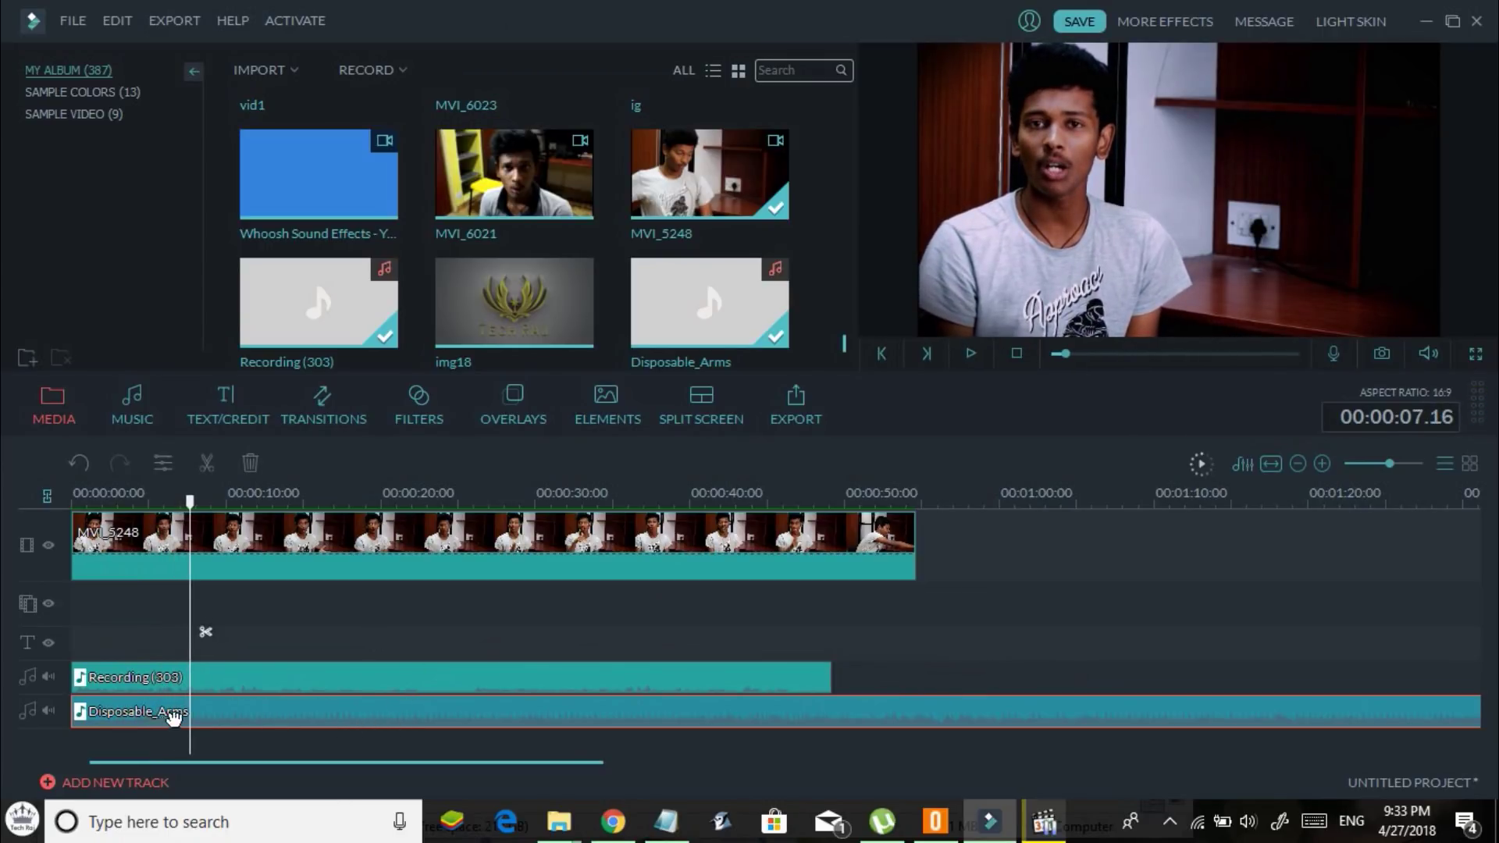
- Lower the volume of the Disposable_Arms clip to 7
{"action": "double_click", "coordinate": [164, 718]}
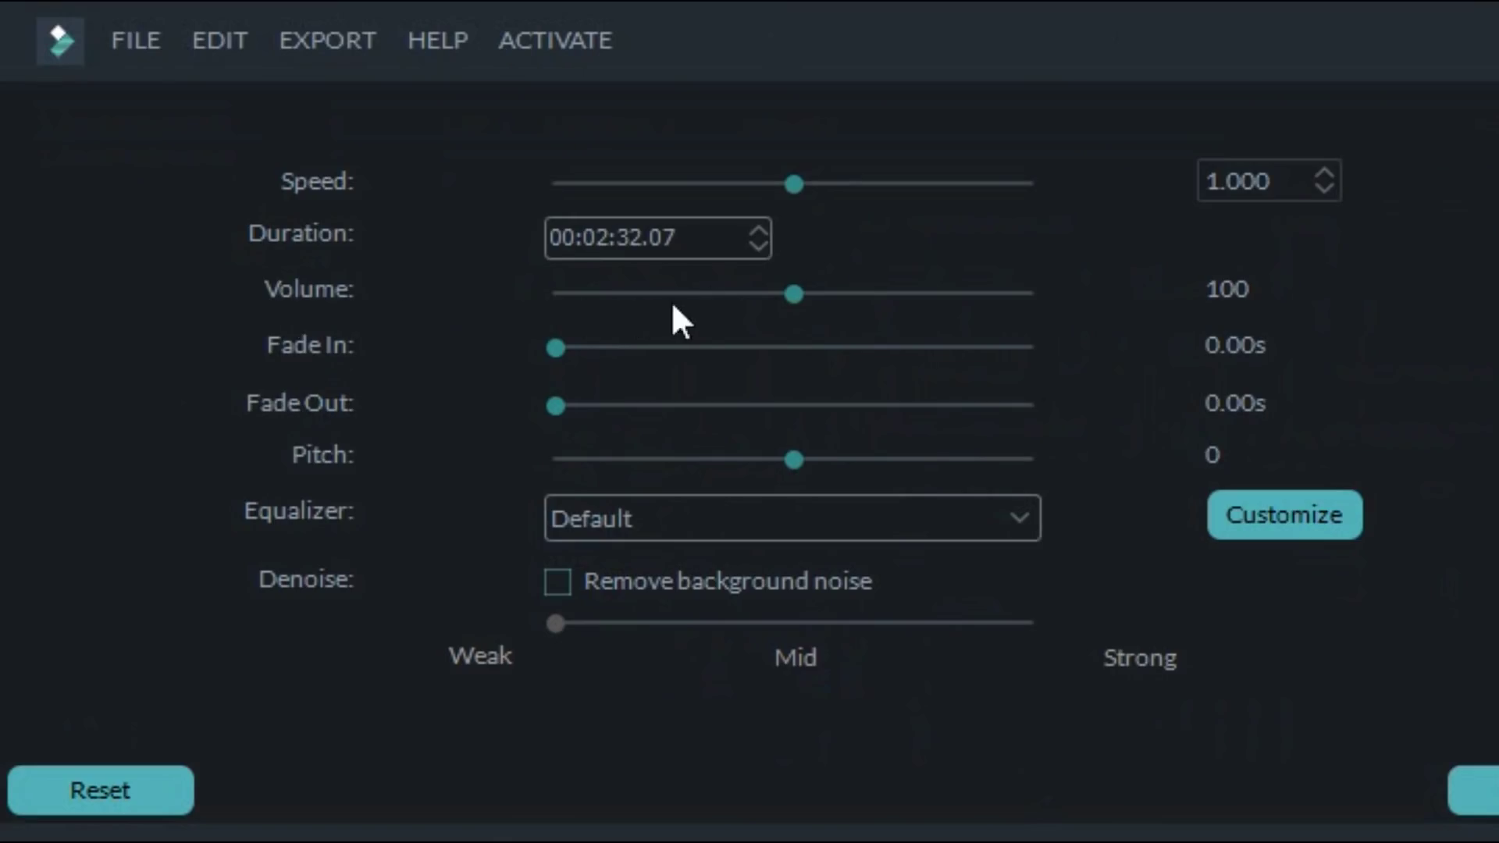
{"action": "left_click_drag", "start_coordinate": [790, 306], "coordinate": [638, 306]}
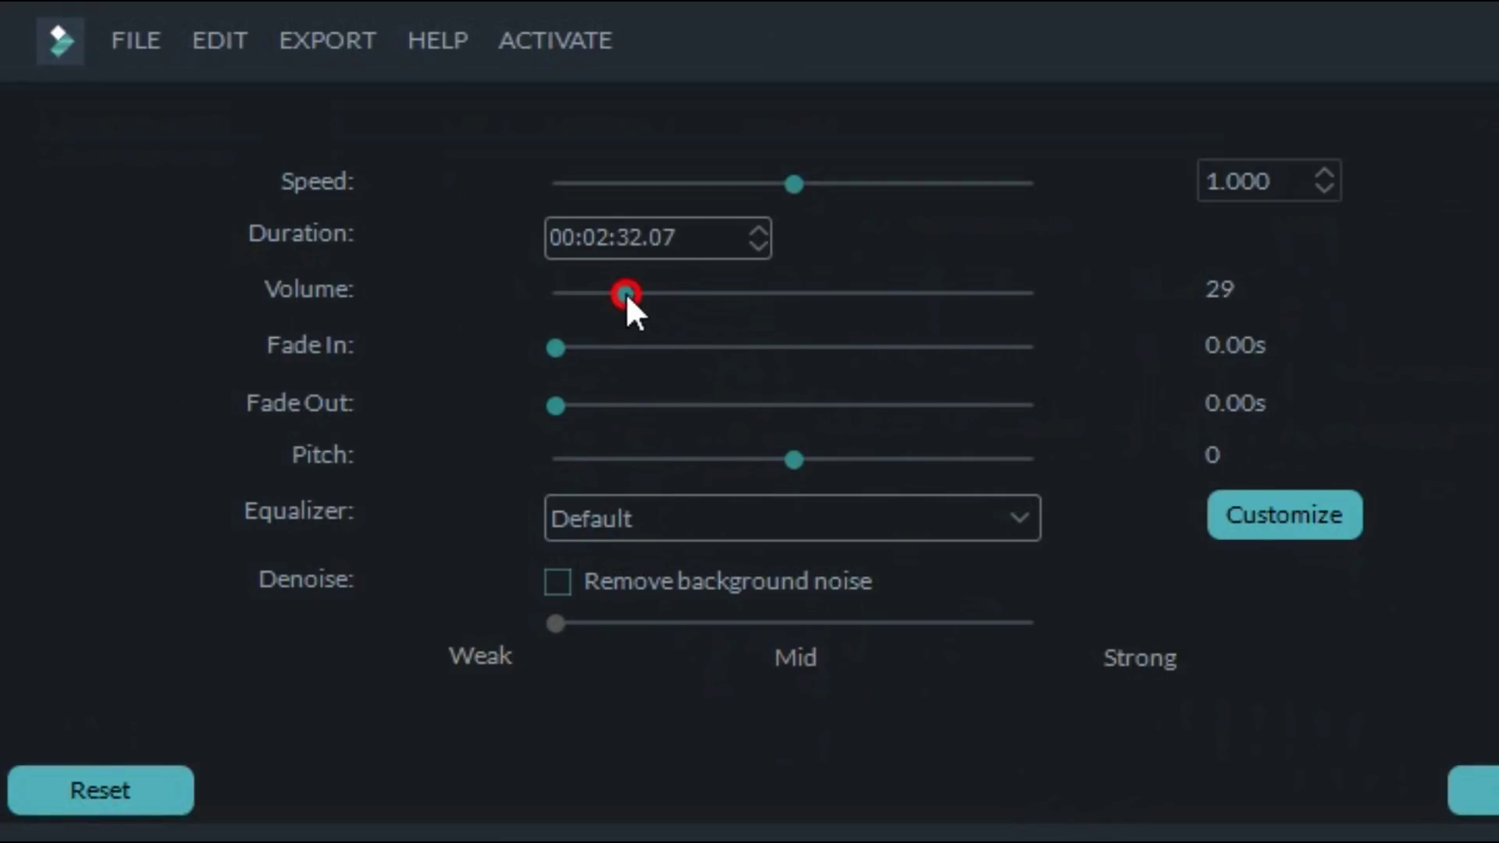
{"action": "left_click_drag", "start_coordinate": [607, 293], "coordinate": [576, 293]}
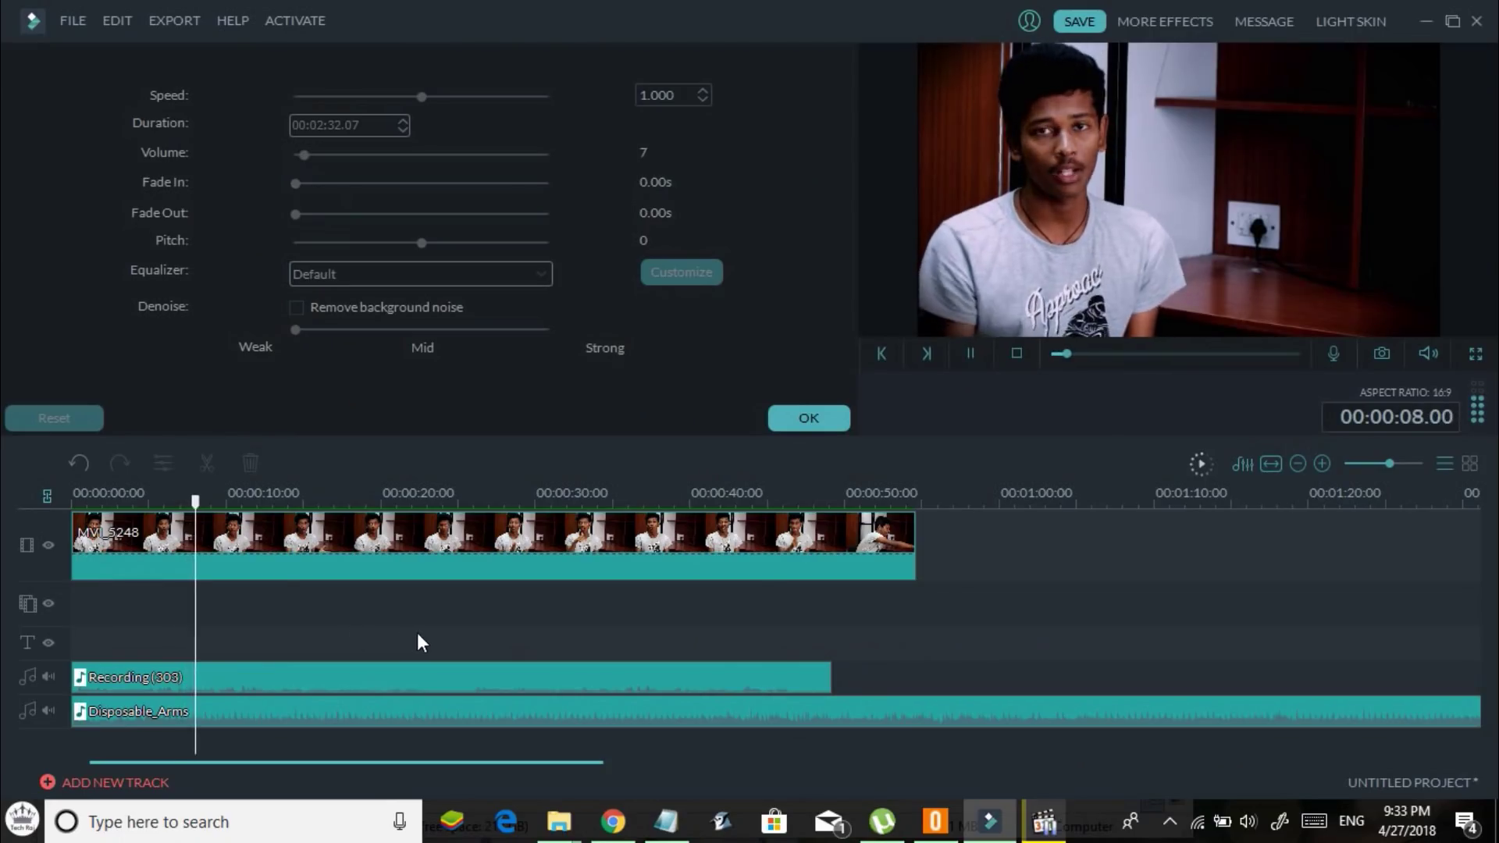
- Try to split the Disposable_Arms clip at 00:00:09.11 and undo the split
{"action": "left_click", "coordinate": [381, 716]}
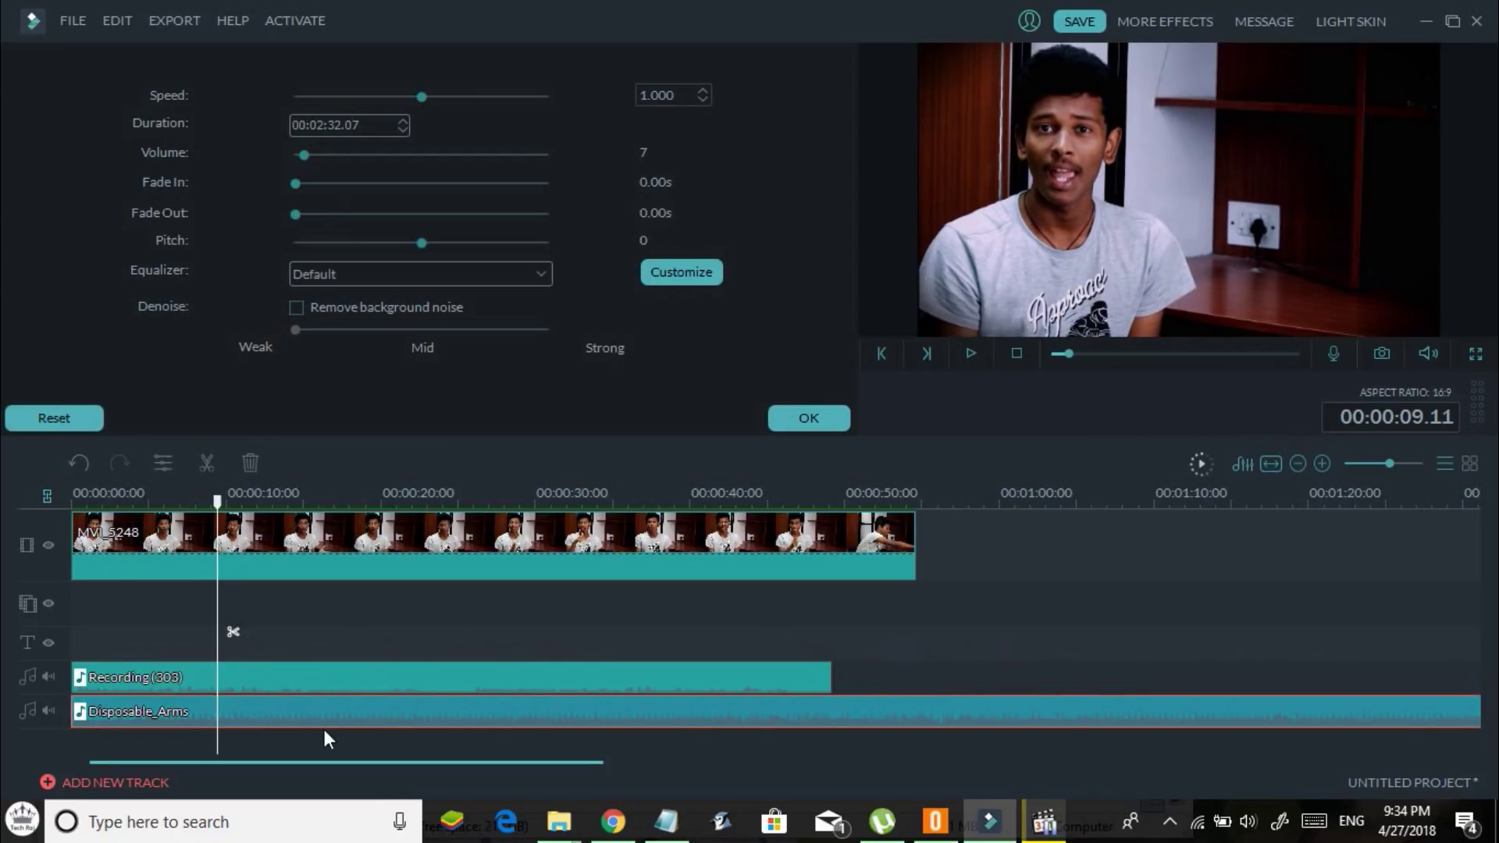
{"action": "left_click", "coordinate": [206, 464]}
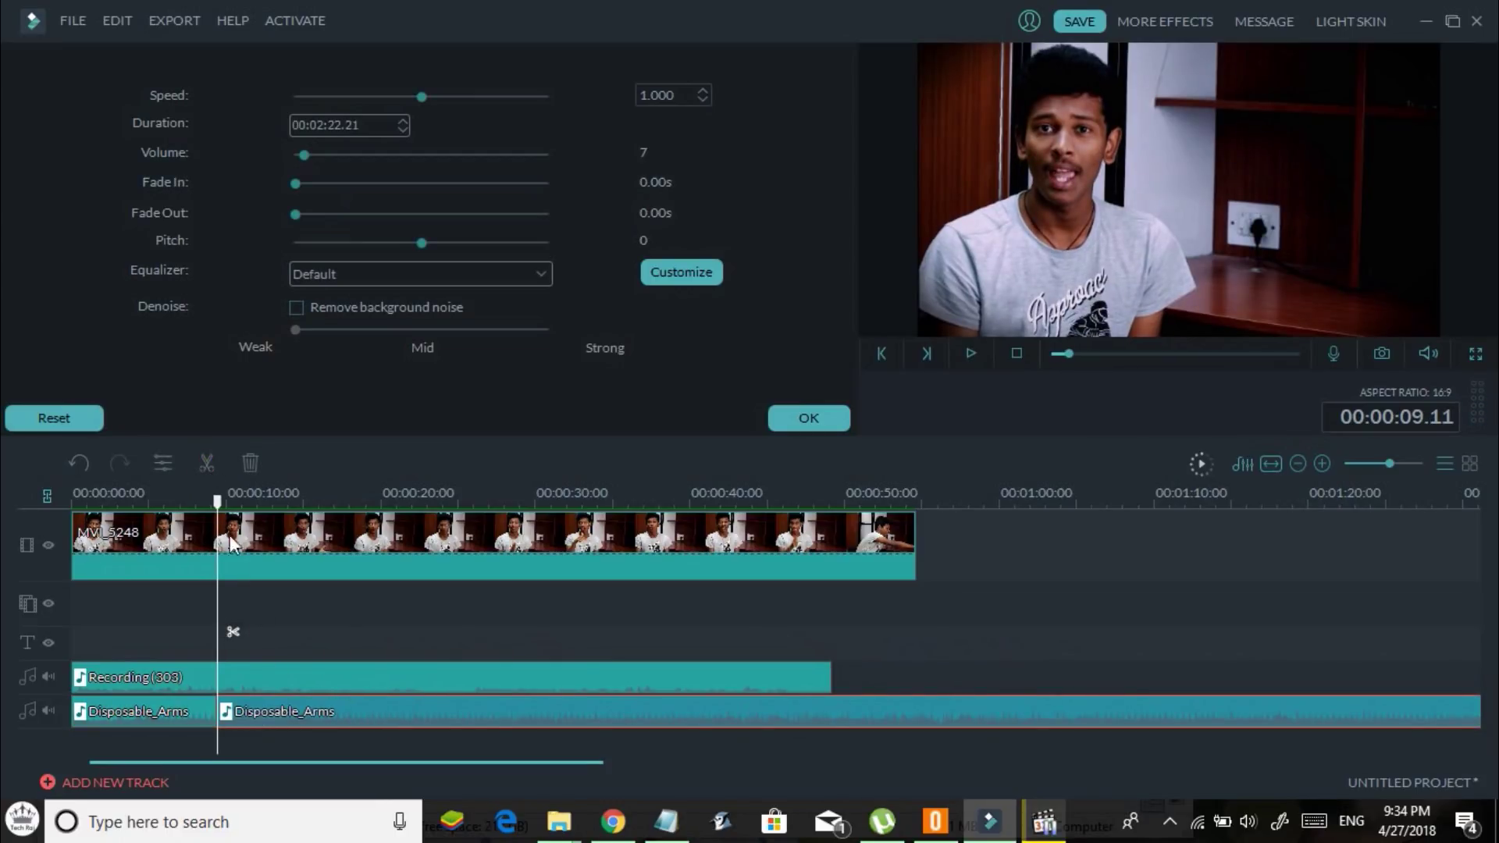
{"action": "key", "text": "ctrl+z"}
- Split the MVI_5248, Recording (303) and Disposable_Arms clips at 00:00:45.16
{"action": "left_click", "coordinate": [460, 500]}
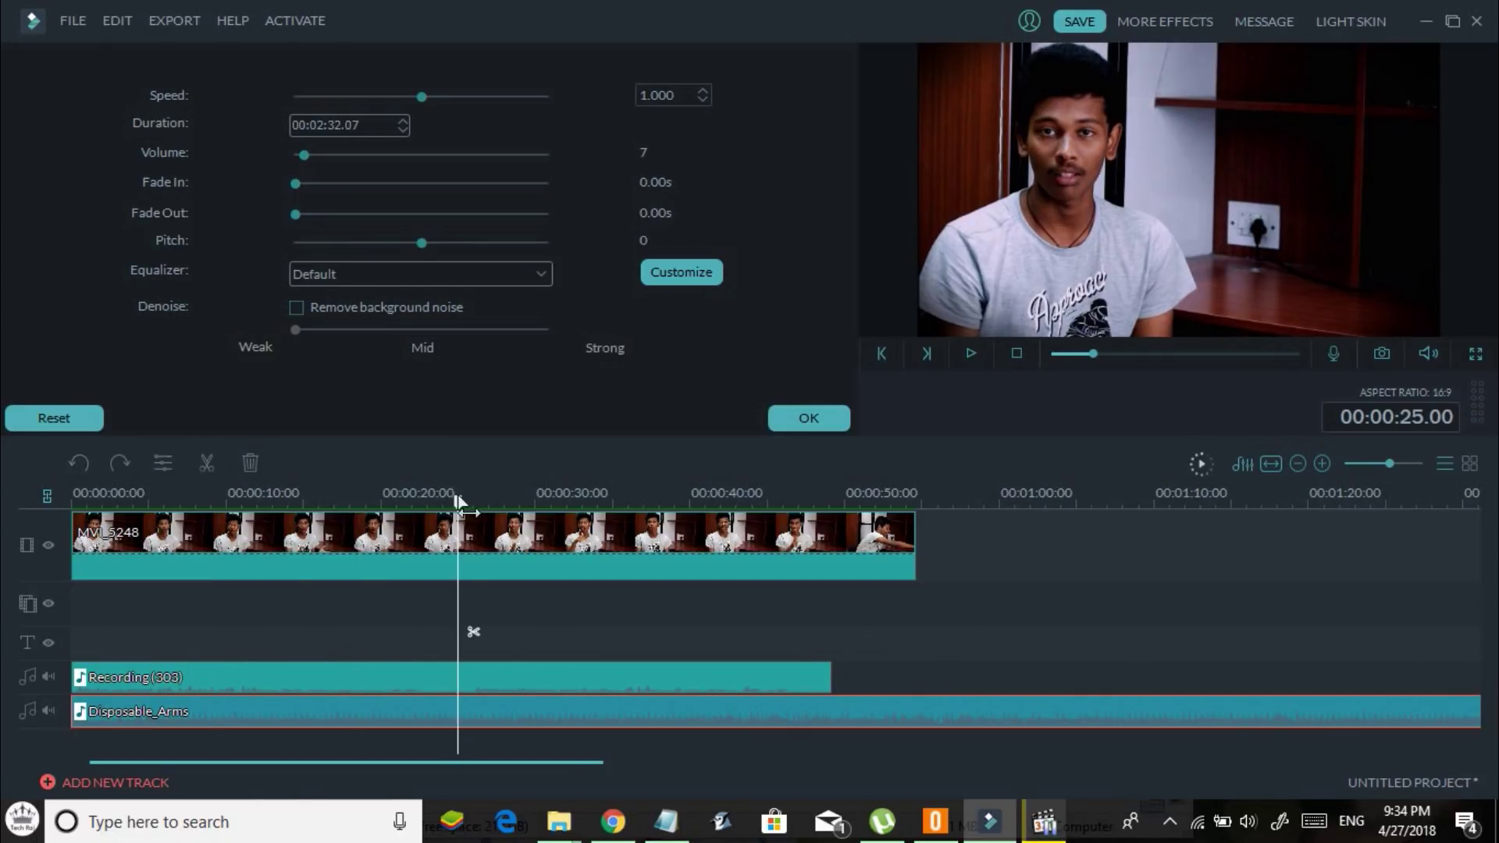
{"action": "left_click", "coordinate": [525, 499]}
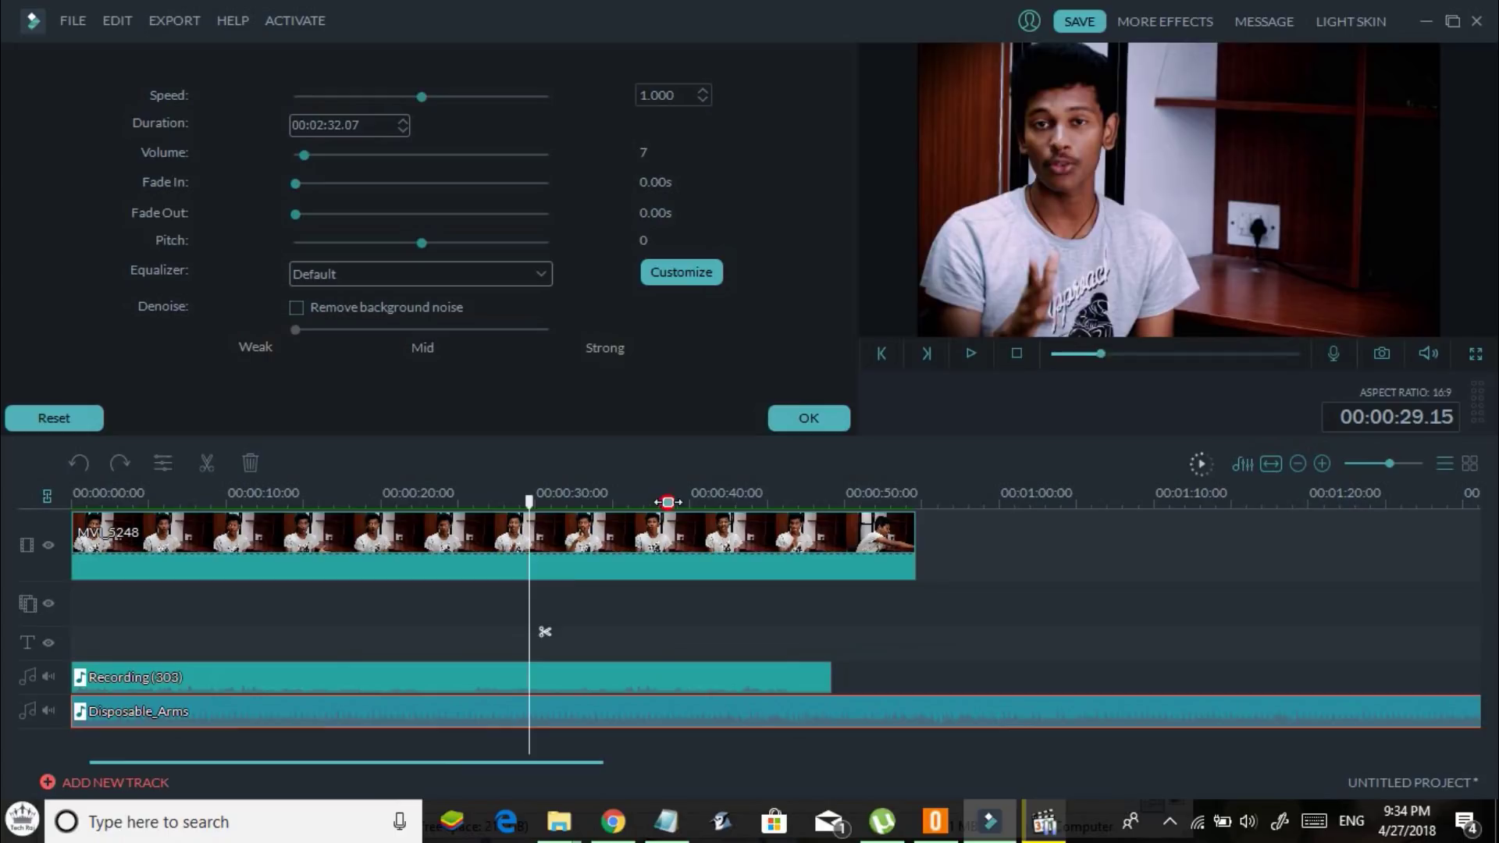
{"action": "left_click", "coordinate": [668, 499]}
{"action": "left_click", "coordinate": [730, 500]}
{"action": "left_click", "coordinate": [778, 494]}
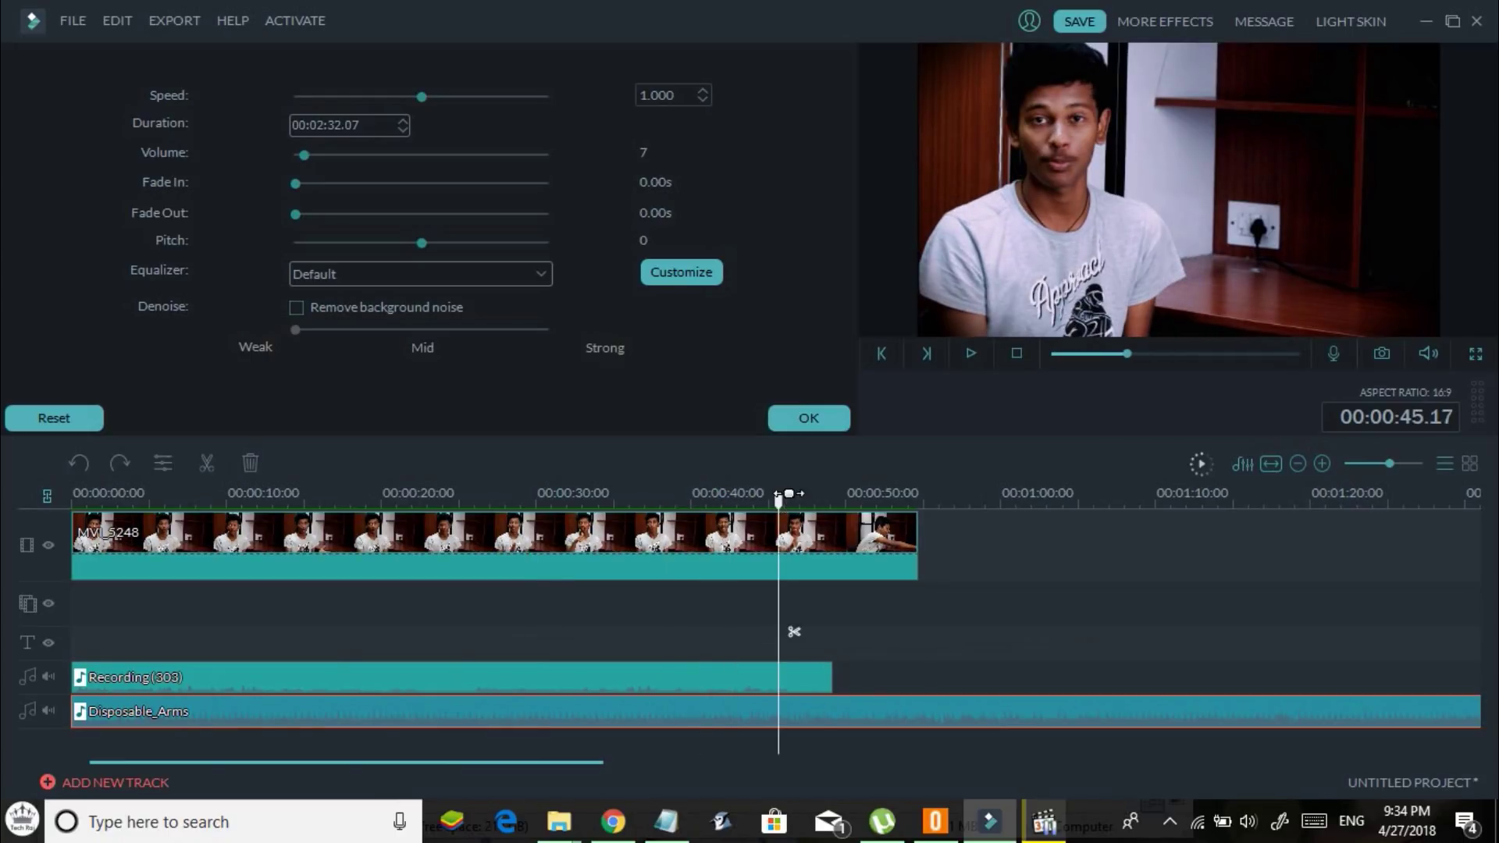
{"action": "left_click", "coordinate": [876, 602]}
{"action": "left_click", "coordinate": [826, 578]}
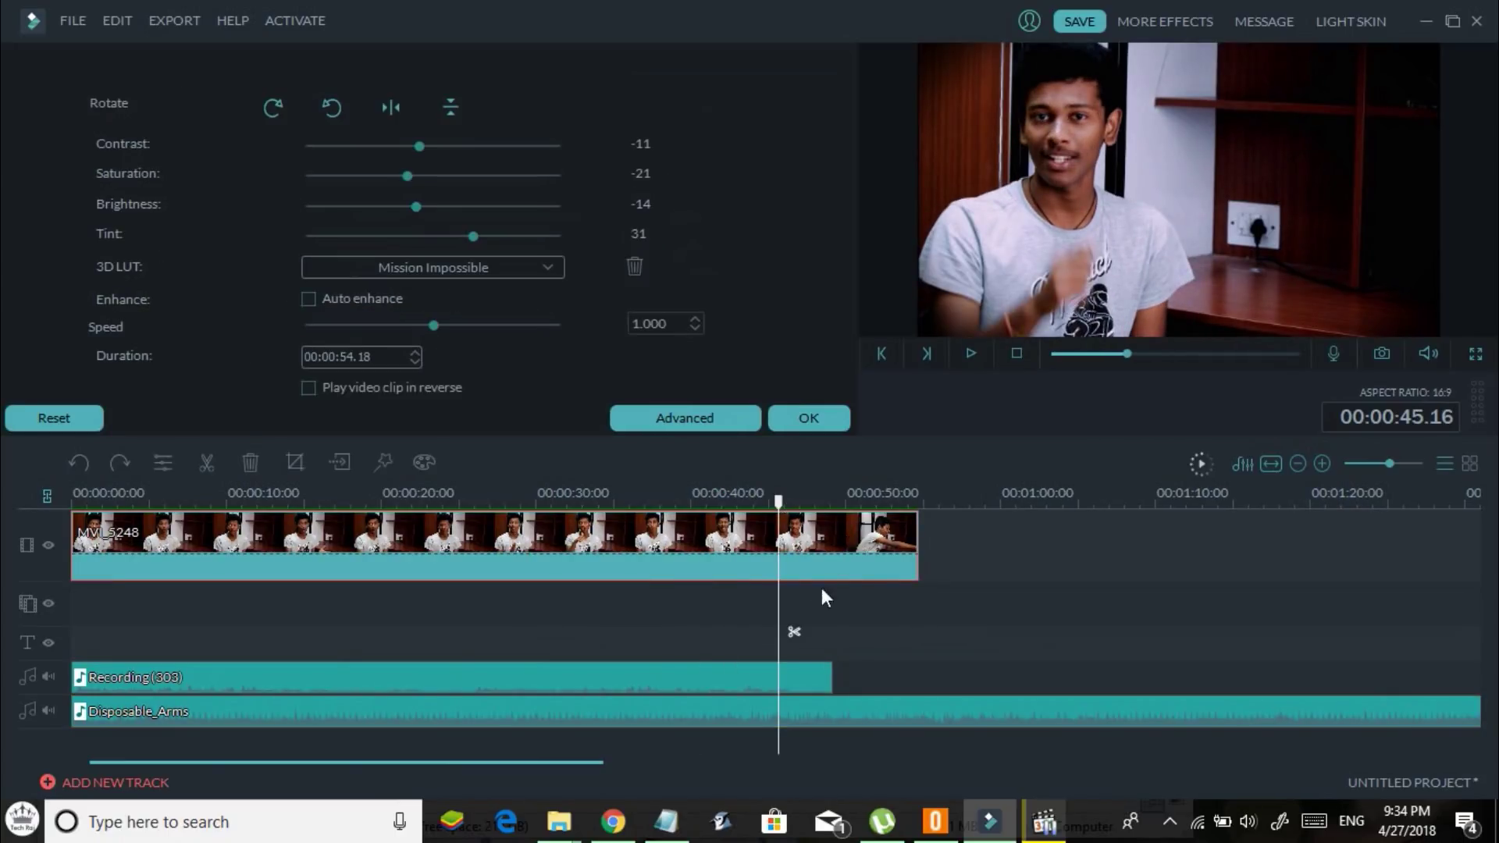
{"action": "left_click", "coordinate": [820, 676]}
{"action": "left_click", "coordinate": [798, 633]}
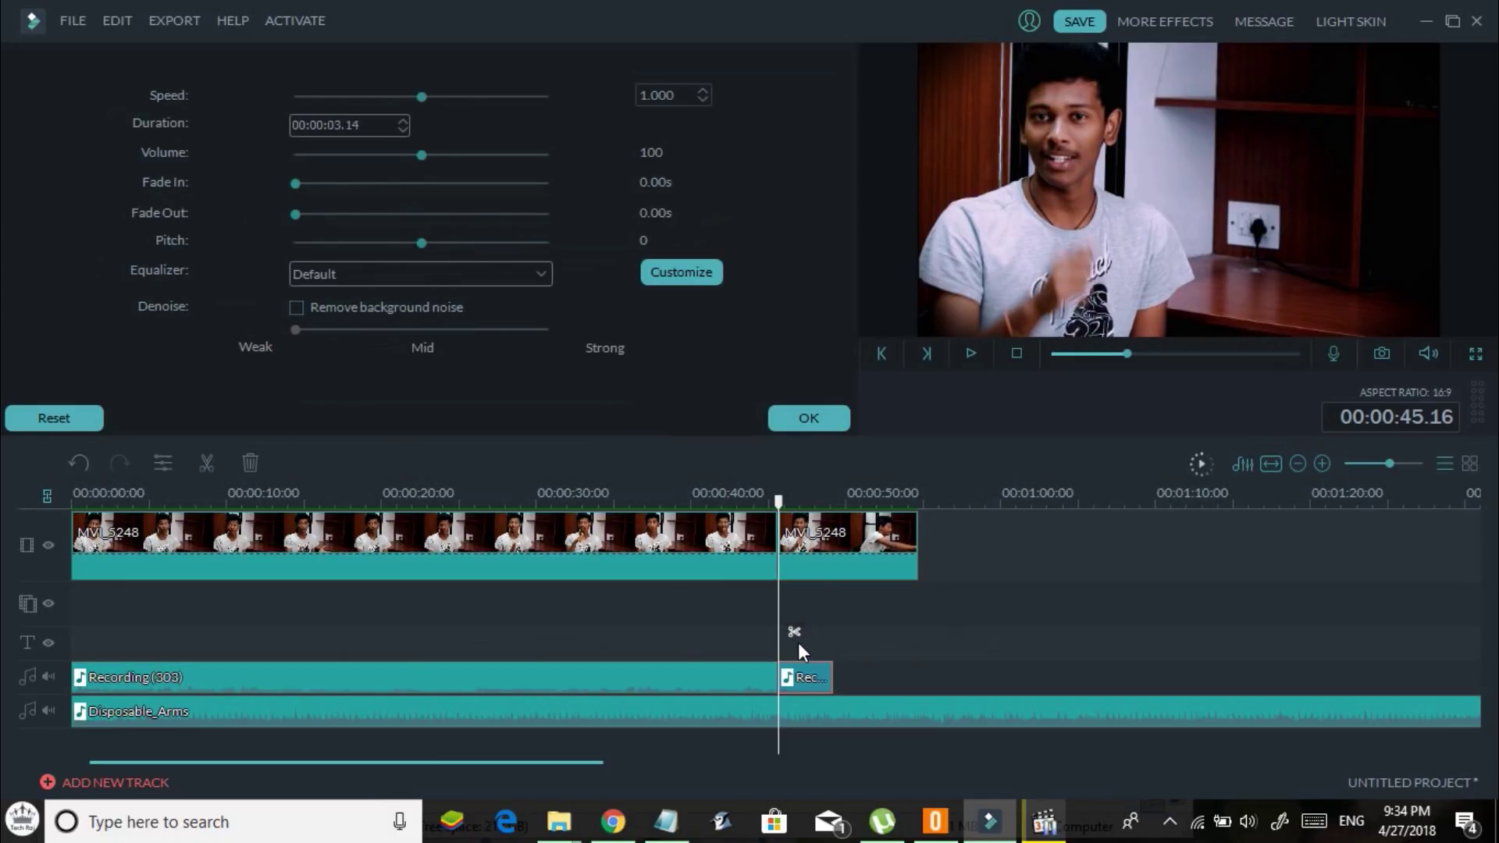
{"action": "left_click", "coordinate": [809, 709]}
{"action": "left_click", "coordinate": [801, 633]}
- Delete the parts of the video, voice recording and music clips after the 00:00:45.16 split
{"action": "right_click", "coordinate": [850, 565]}
{"action": "left_click", "coordinate": [855, 550]}
{"action": "right_click", "coordinate": [831, 659]}
{"action": "left_click", "coordinate": [851, 664]}
{"action": "right_click", "coordinate": [820, 715]}
{"action": "left_click", "coordinate": [833, 698]}
- Place img18 on the overlay track at 00:00:35.22 and shrink it into the upper-right corner of the video frame
{"action": "left_click", "coordinate": [589, 504]}
{"action": "left_click_drag", "start_coordinate": [587, 508], "coordinate": [628, 500]}
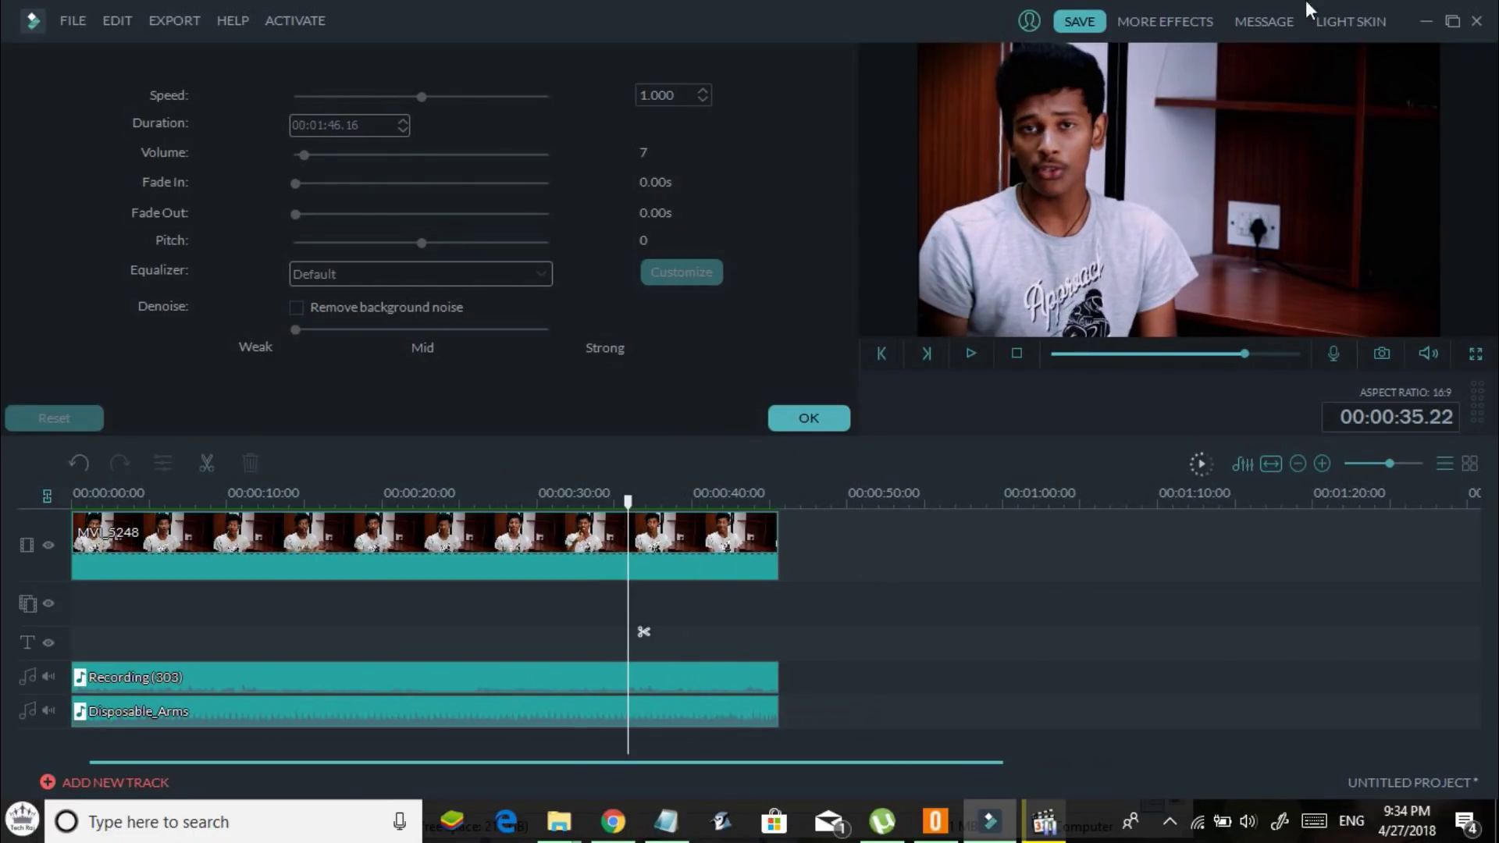
{"action": "left_click", "coordinate": [809, 418]}
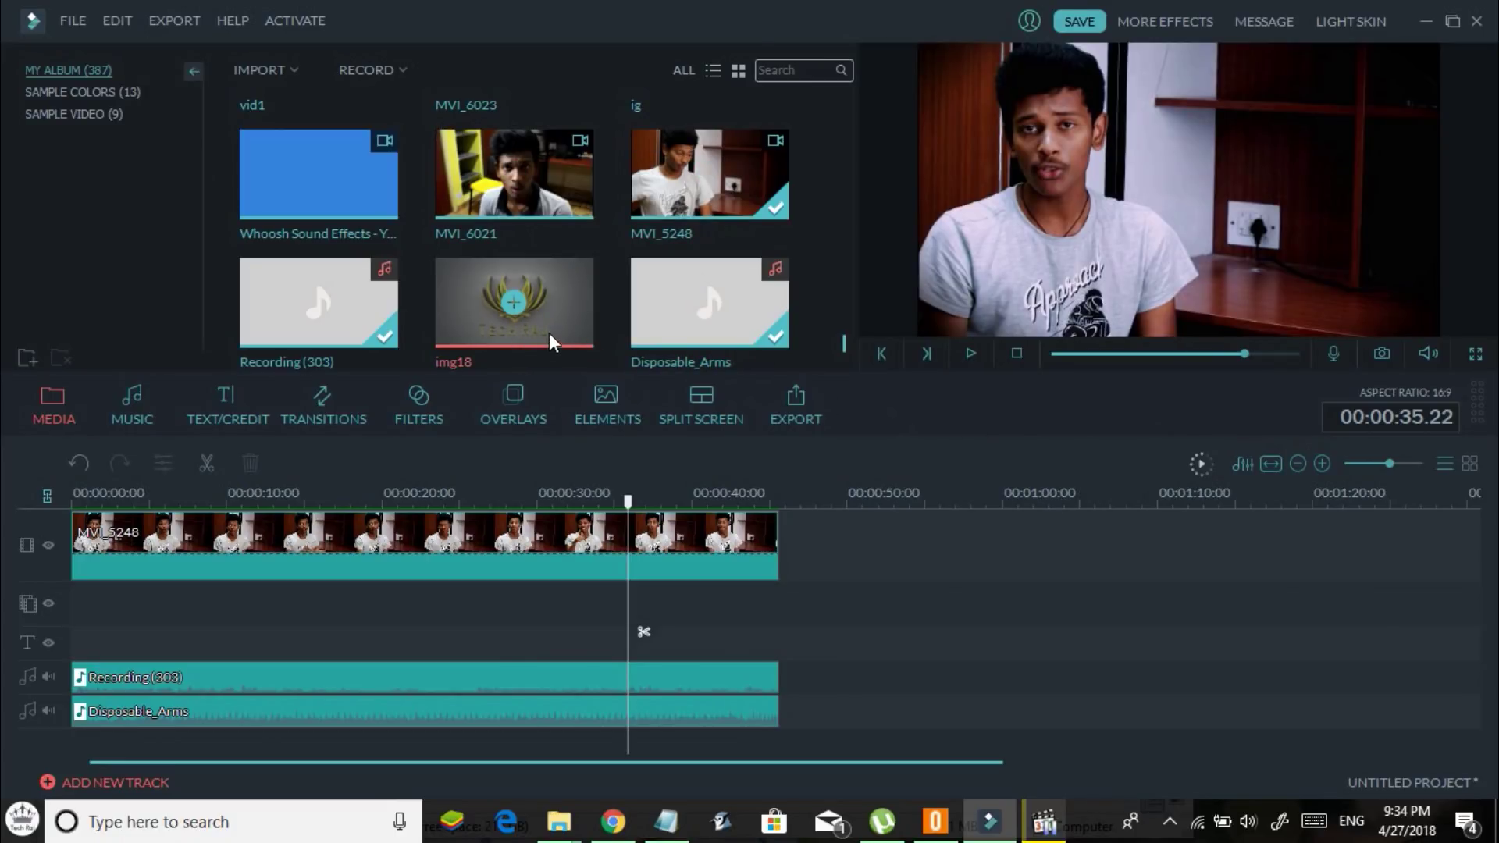
{"action": "left_click_drag", "start_coordinate": [550, 325], "coordinate": [632, 598]}
{"action": "key", "text": "ctrl+z"}
{"action": "key", "text": "ctrl+y"}
{"action": "left_click_drag", "start_coordinate": [1445, 338], "coordinate": [964, 133]}
{"action": "left_click_drag", "start_coordinate": [1197, 143], "coordinate": [1362, 132]}
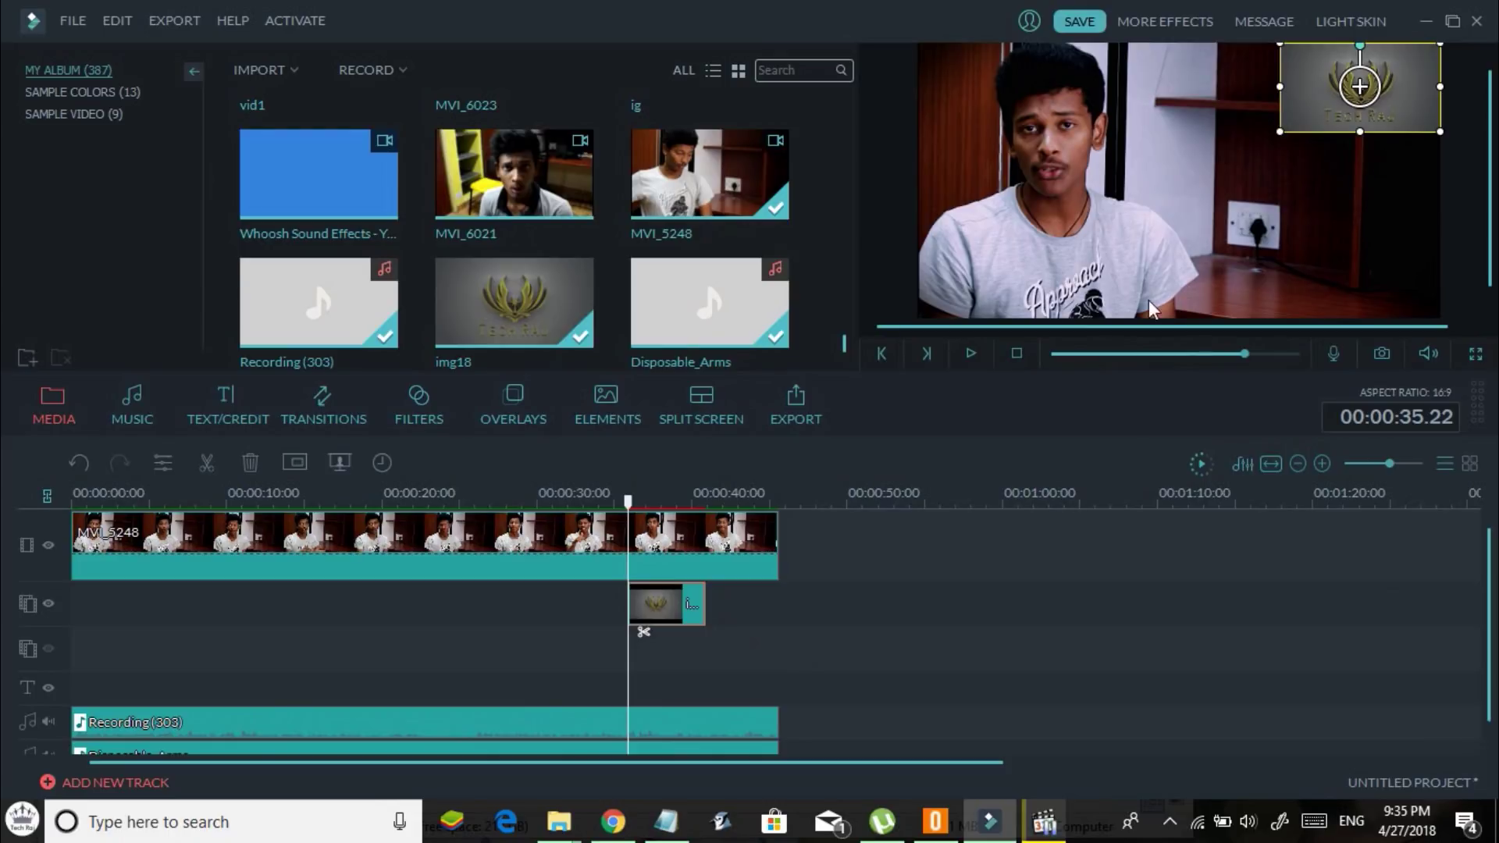
- Play the section with the img18 logo overlay, restarting from just before the logo clip
{"action": "left_click", "coordinate": [966, 353]}
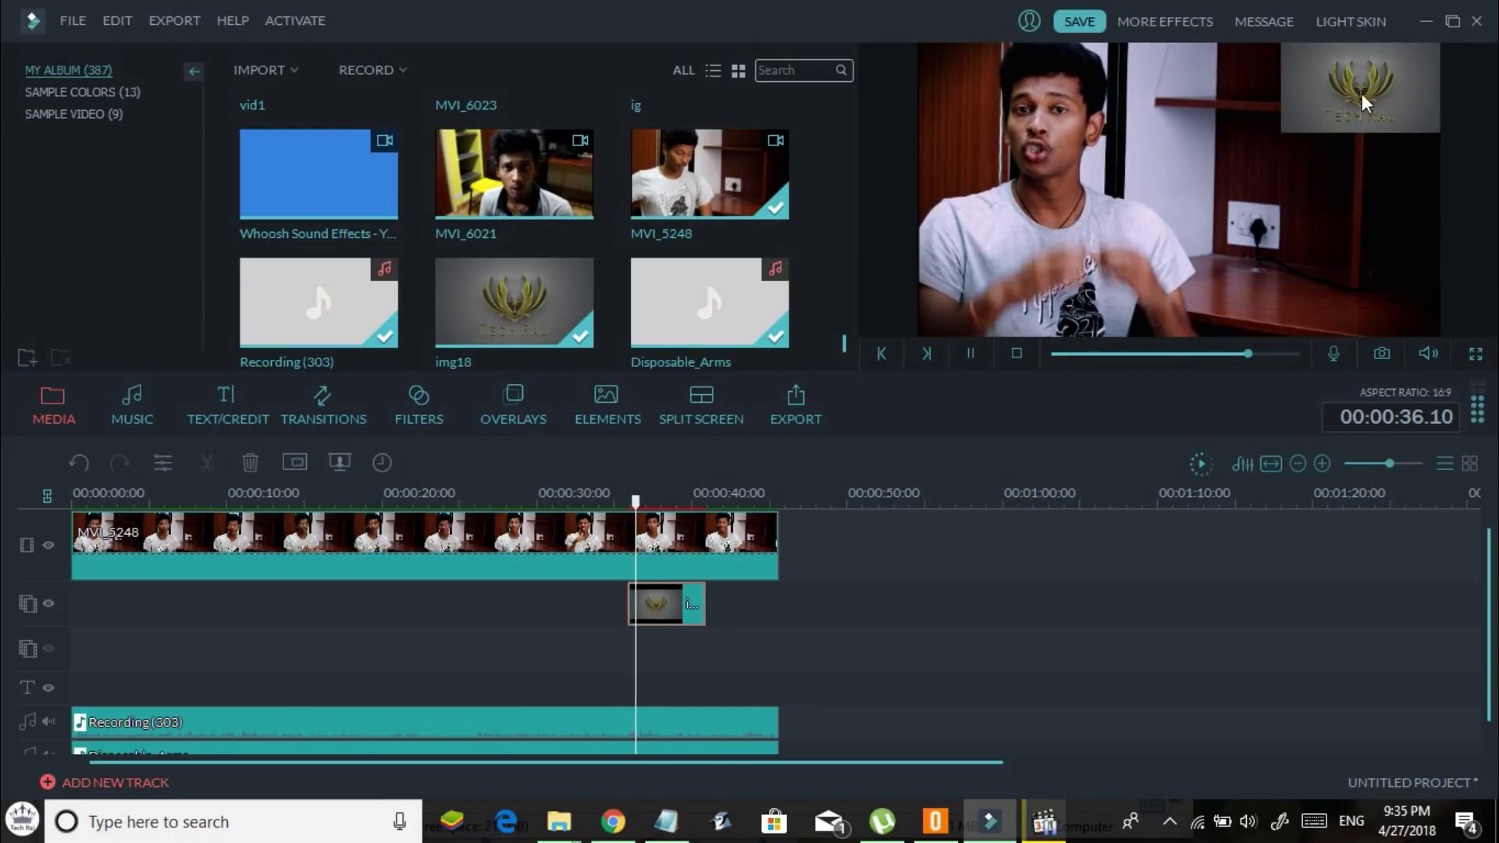
{"action": "key", "text": "space"}
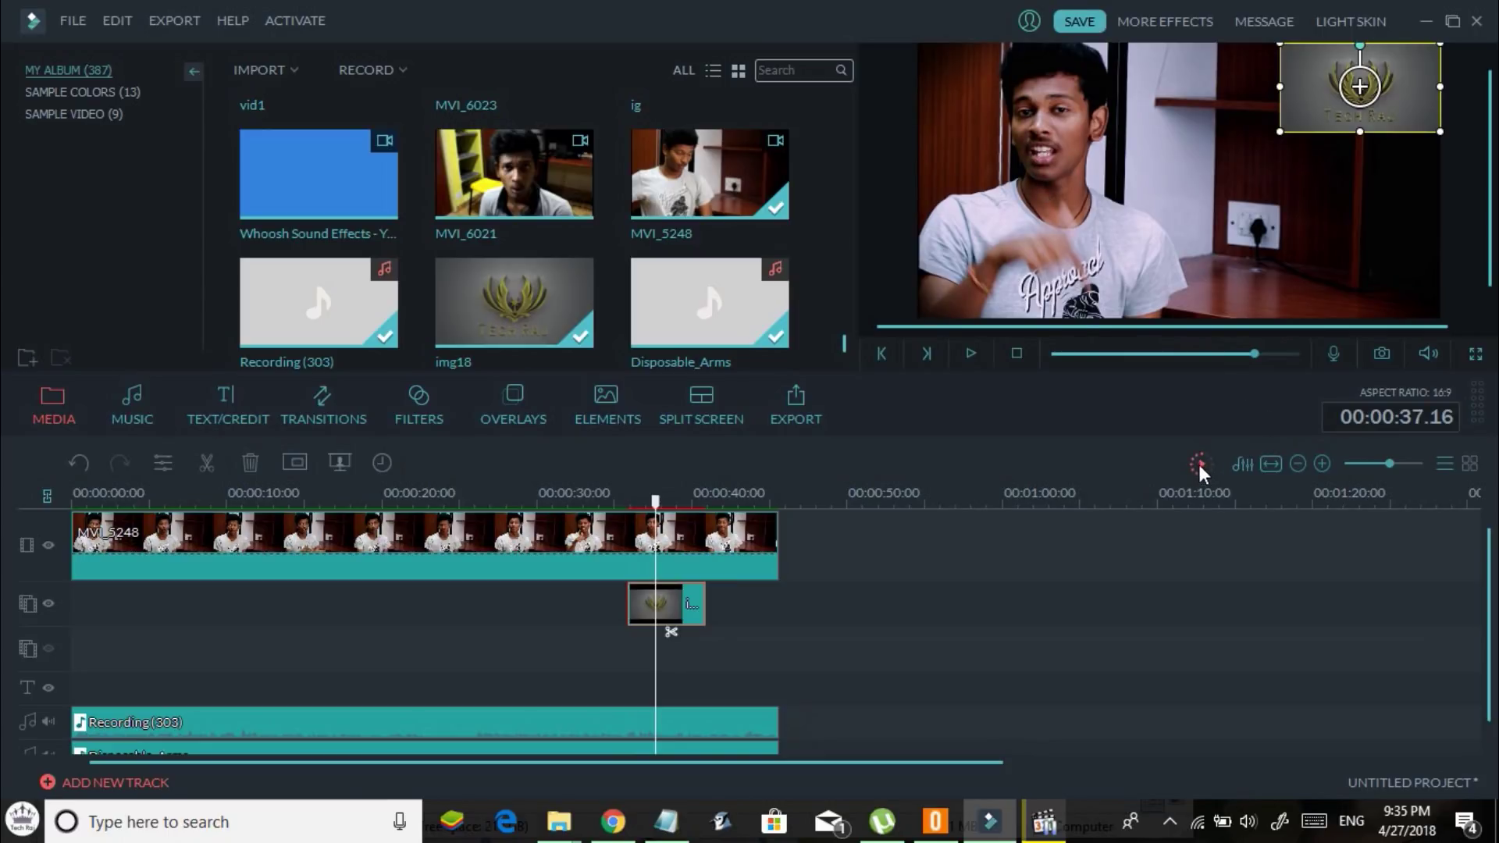
{"action": "left_click", "coordinate": [622, 503]}
{"action": "key", "text": "space"}
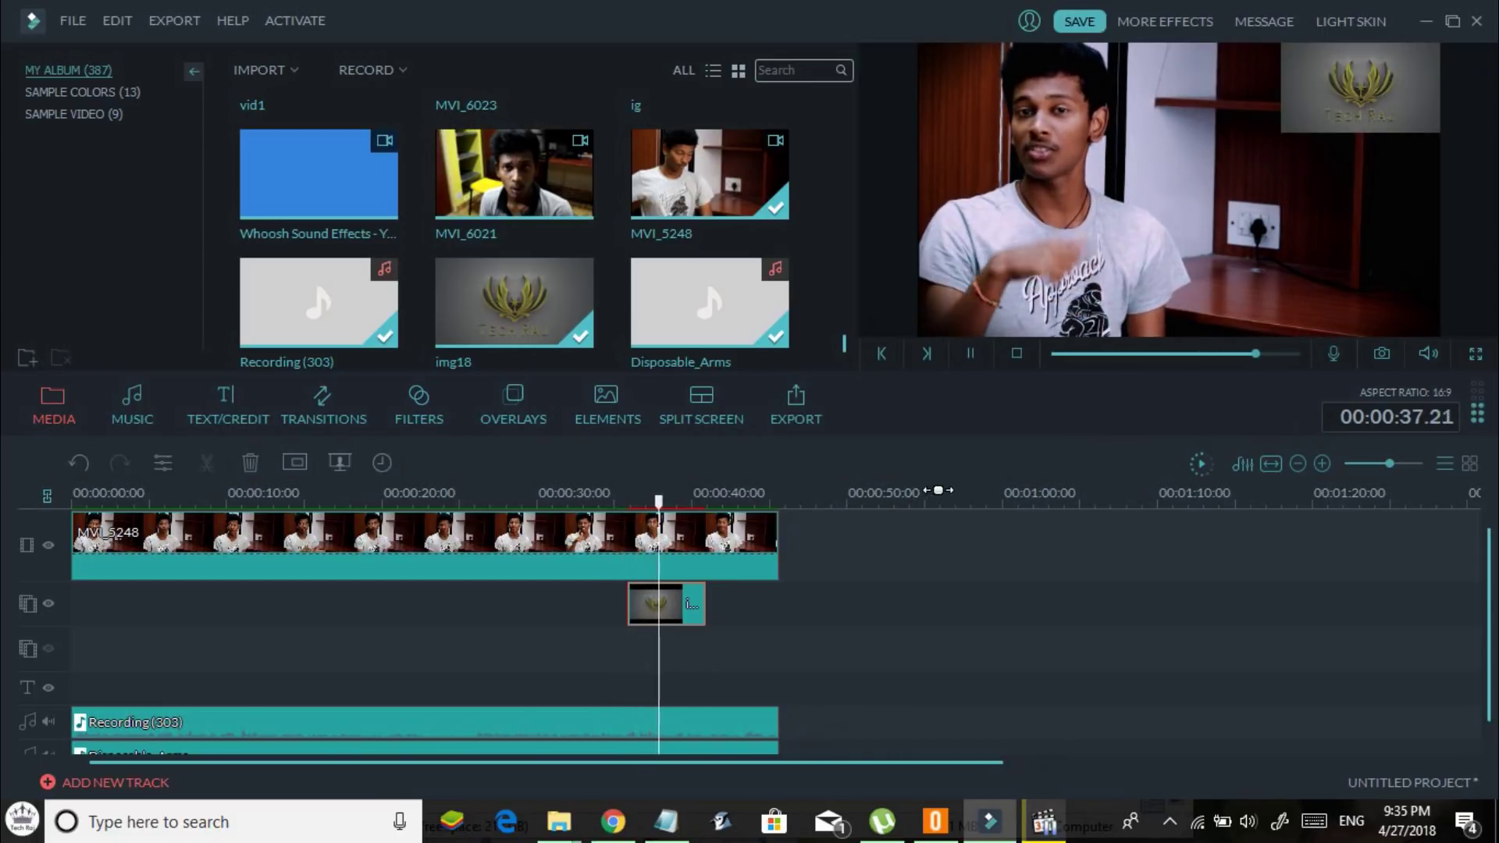
{"action": "left_click", "coordinate": [976, 364]}
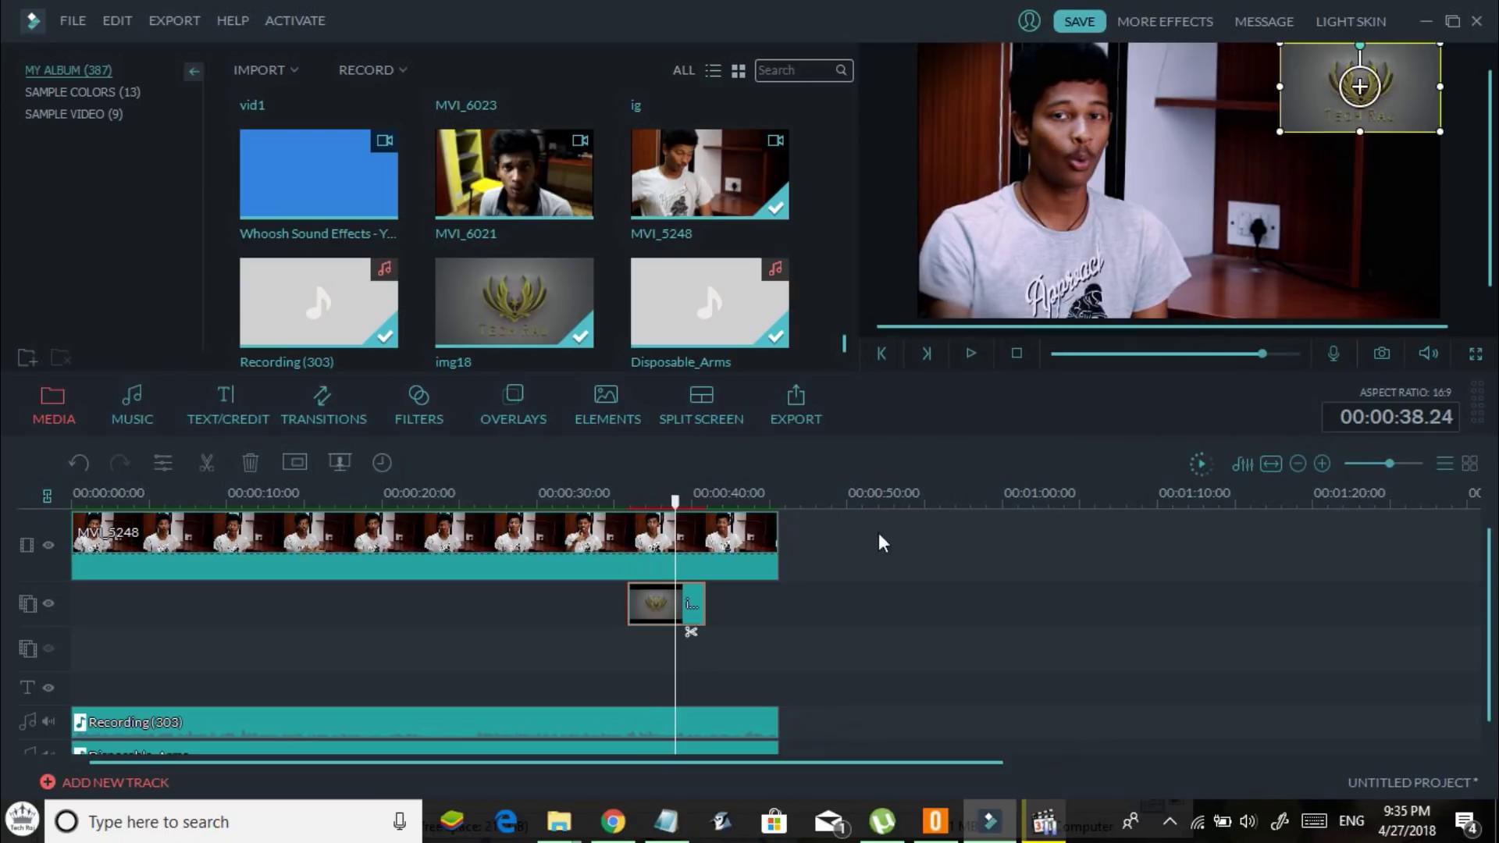
- Apply the Fade motion to the img18 overlay and shrink the logo back into the frame's upper-right corner
{"action": "double_click", "coordinate": [645, 610]}
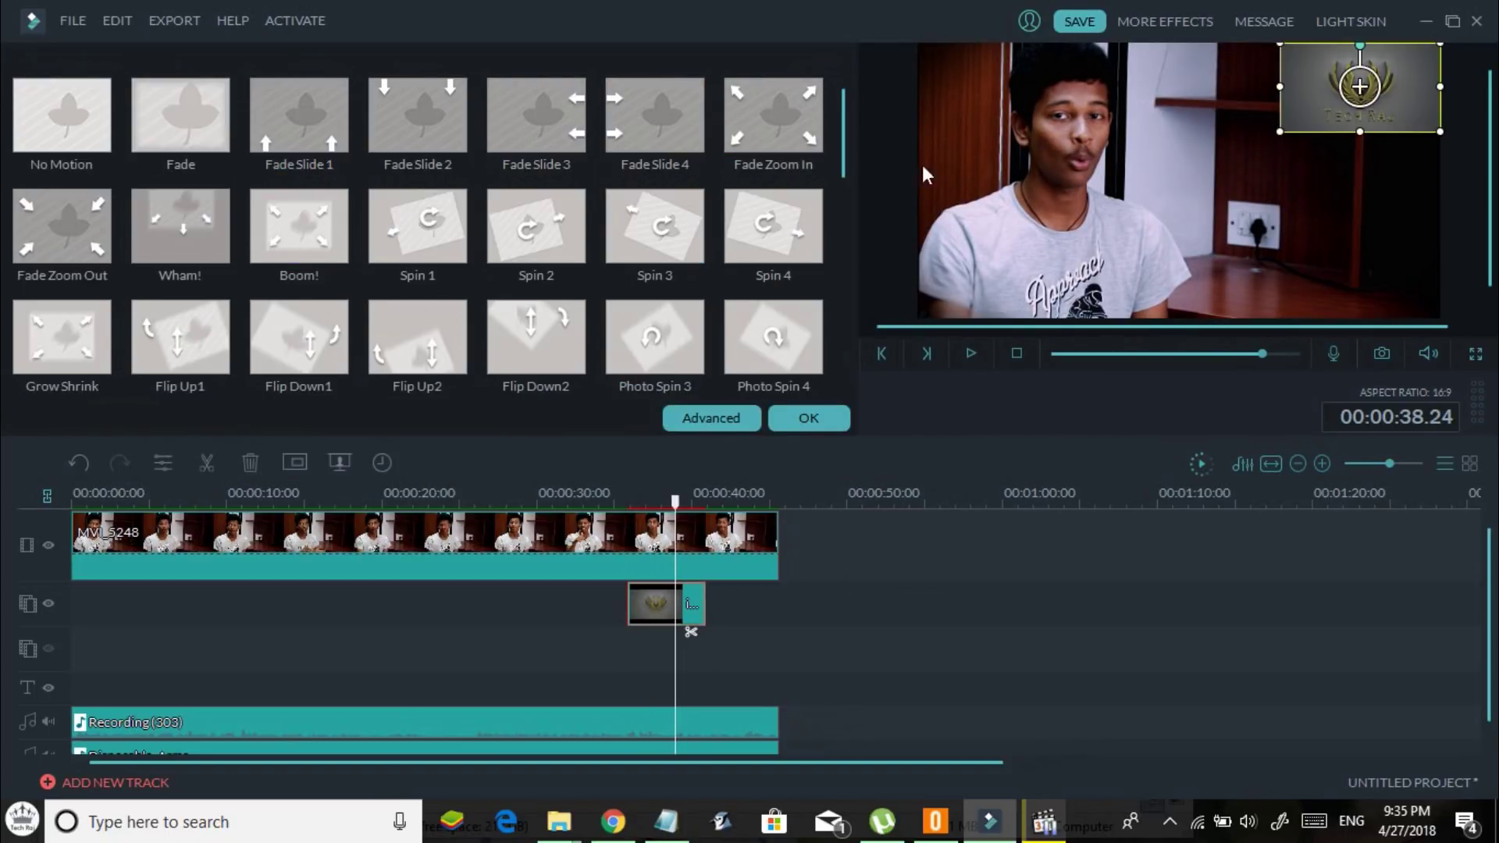
{"action": "left_click", "coordinate": [804, 132]}
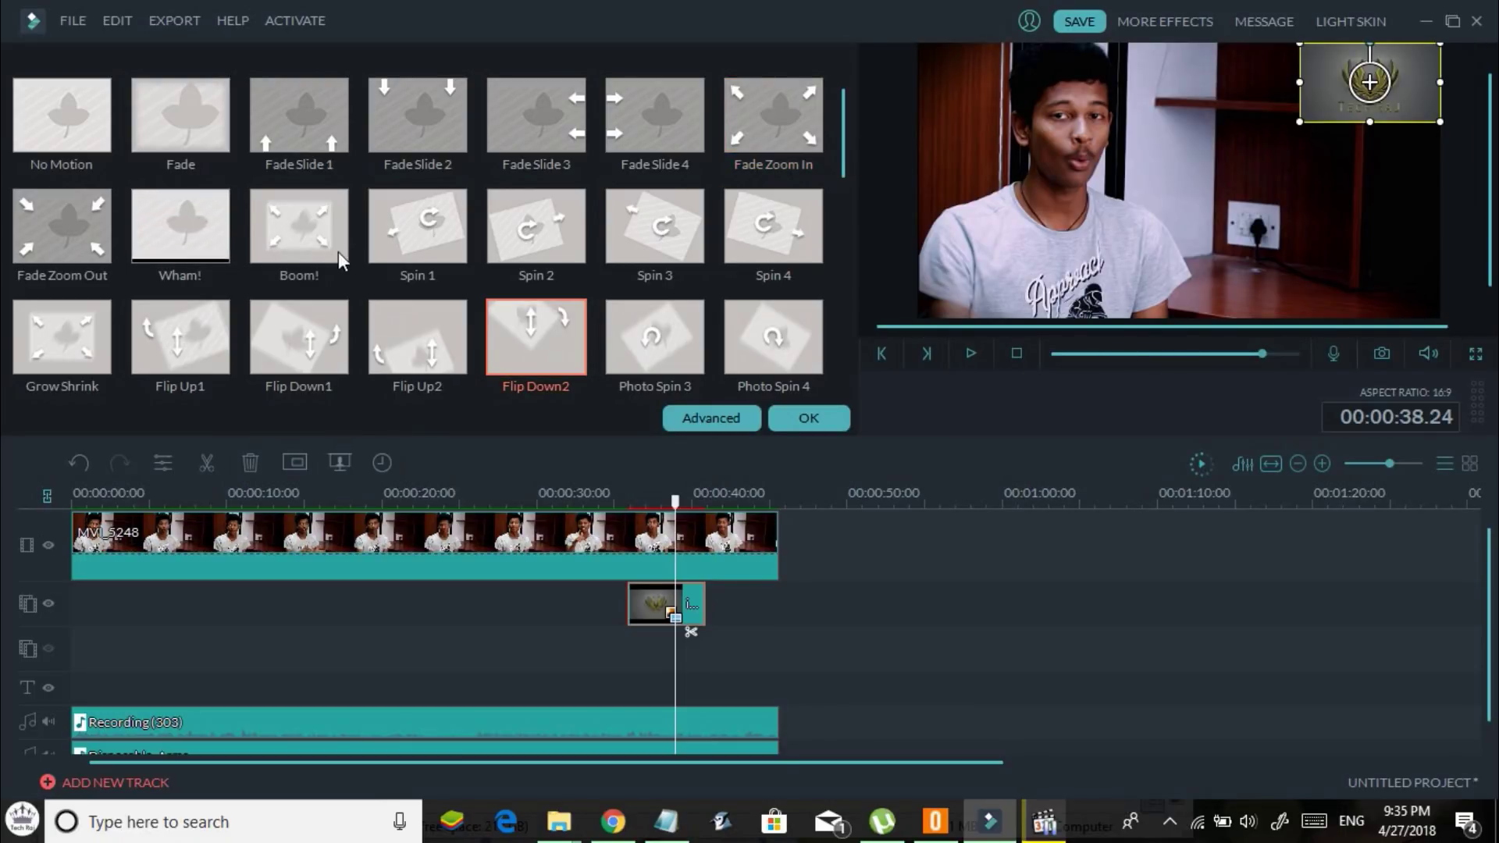
{"action": "left_click", "coordinate": [200, 134]}
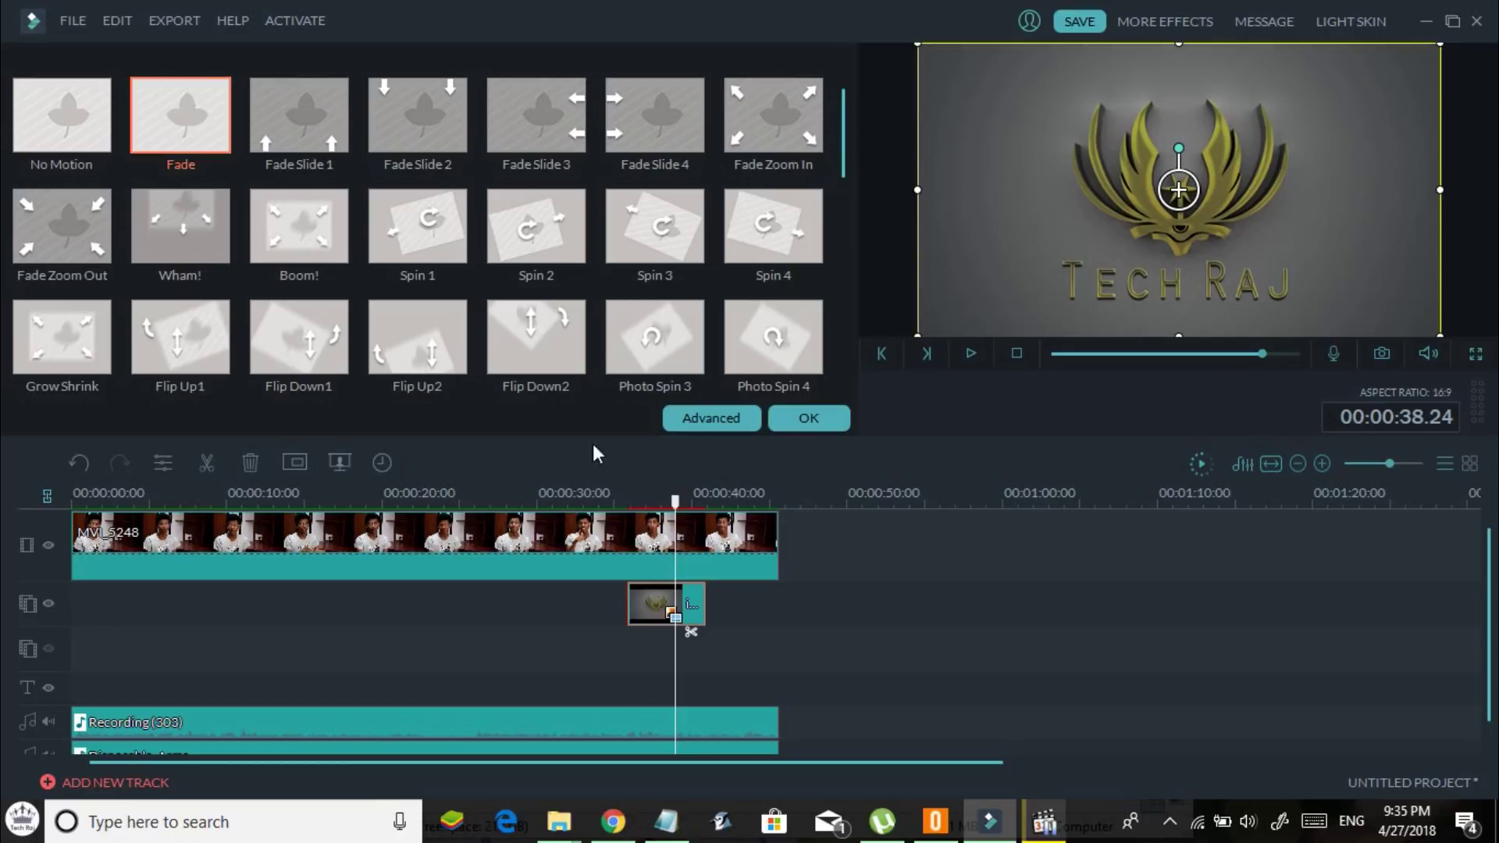
{"action": "left_click_drag", "start_coordinate": [917, 336], "coordinate": [1277, 135]}
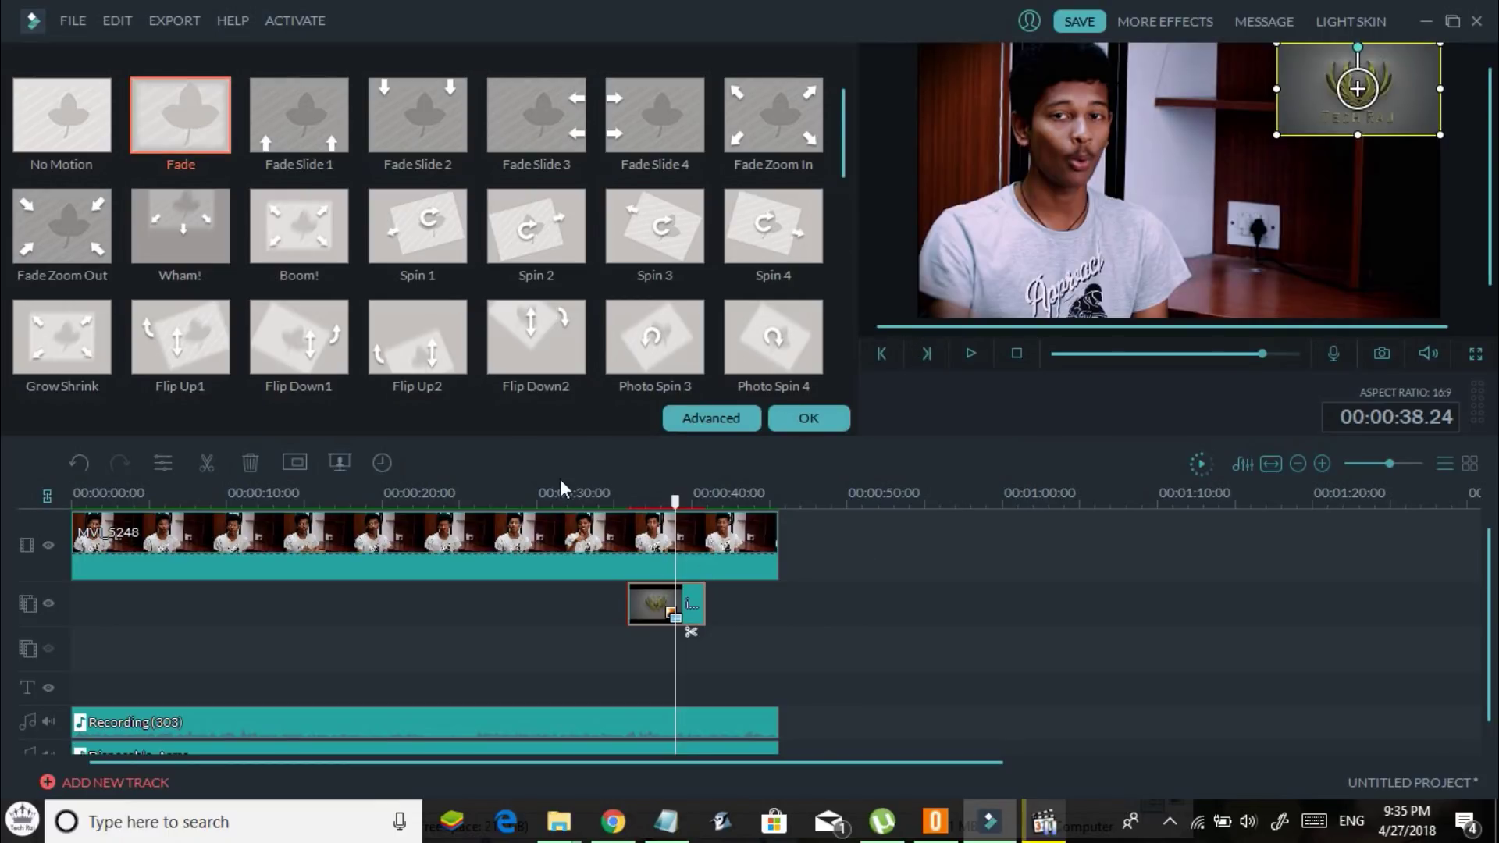
- Play the timeline from just before the logo to check its fade, and close the clip settings
{"action": "left_click", "coordinate": [612, 500]}
{"action": "key", "text": "space"}
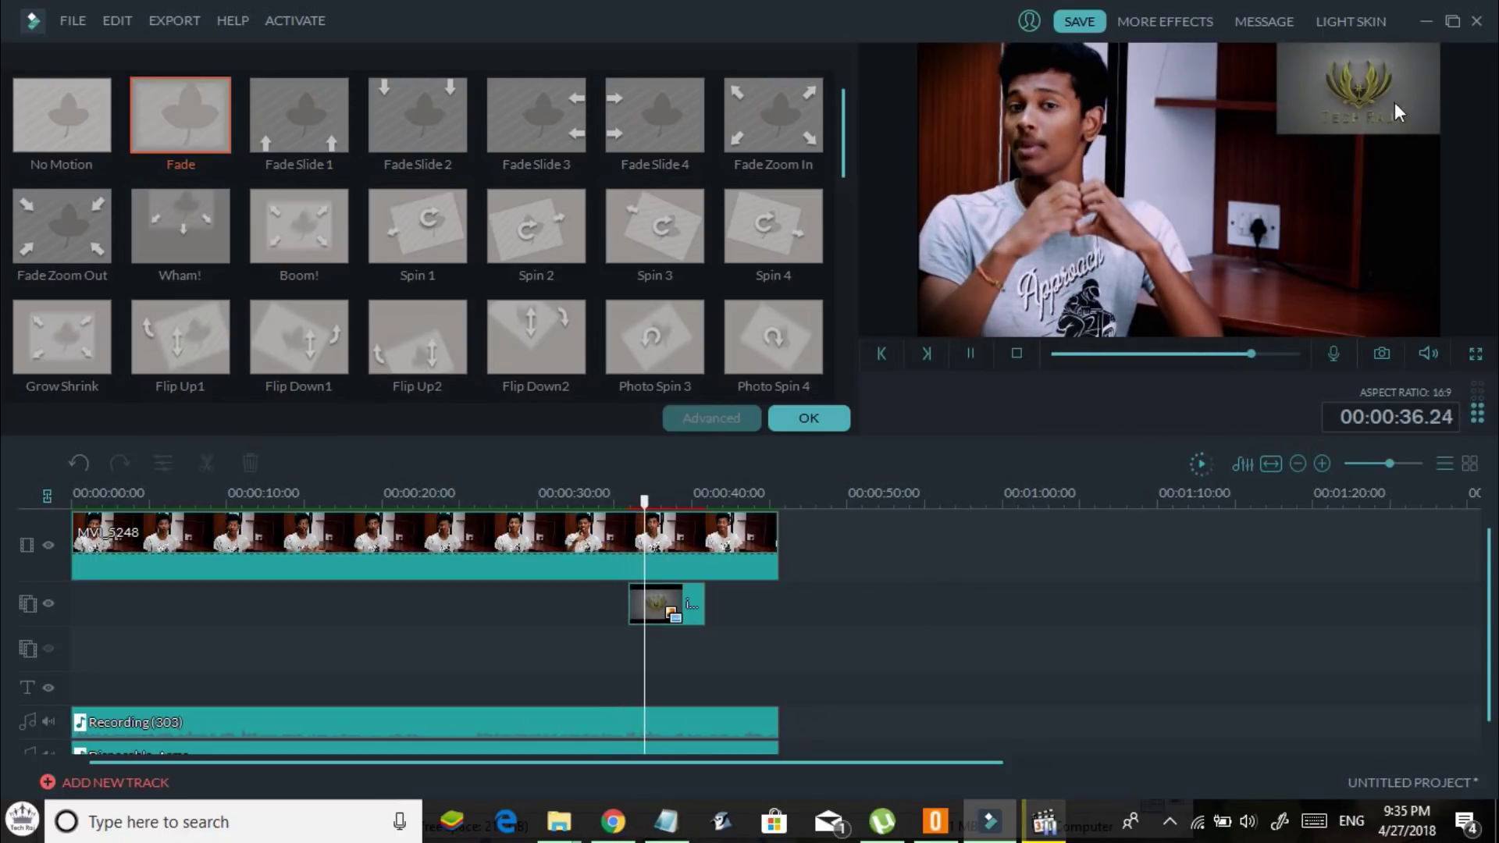
{"action": "key", "text": "space"}
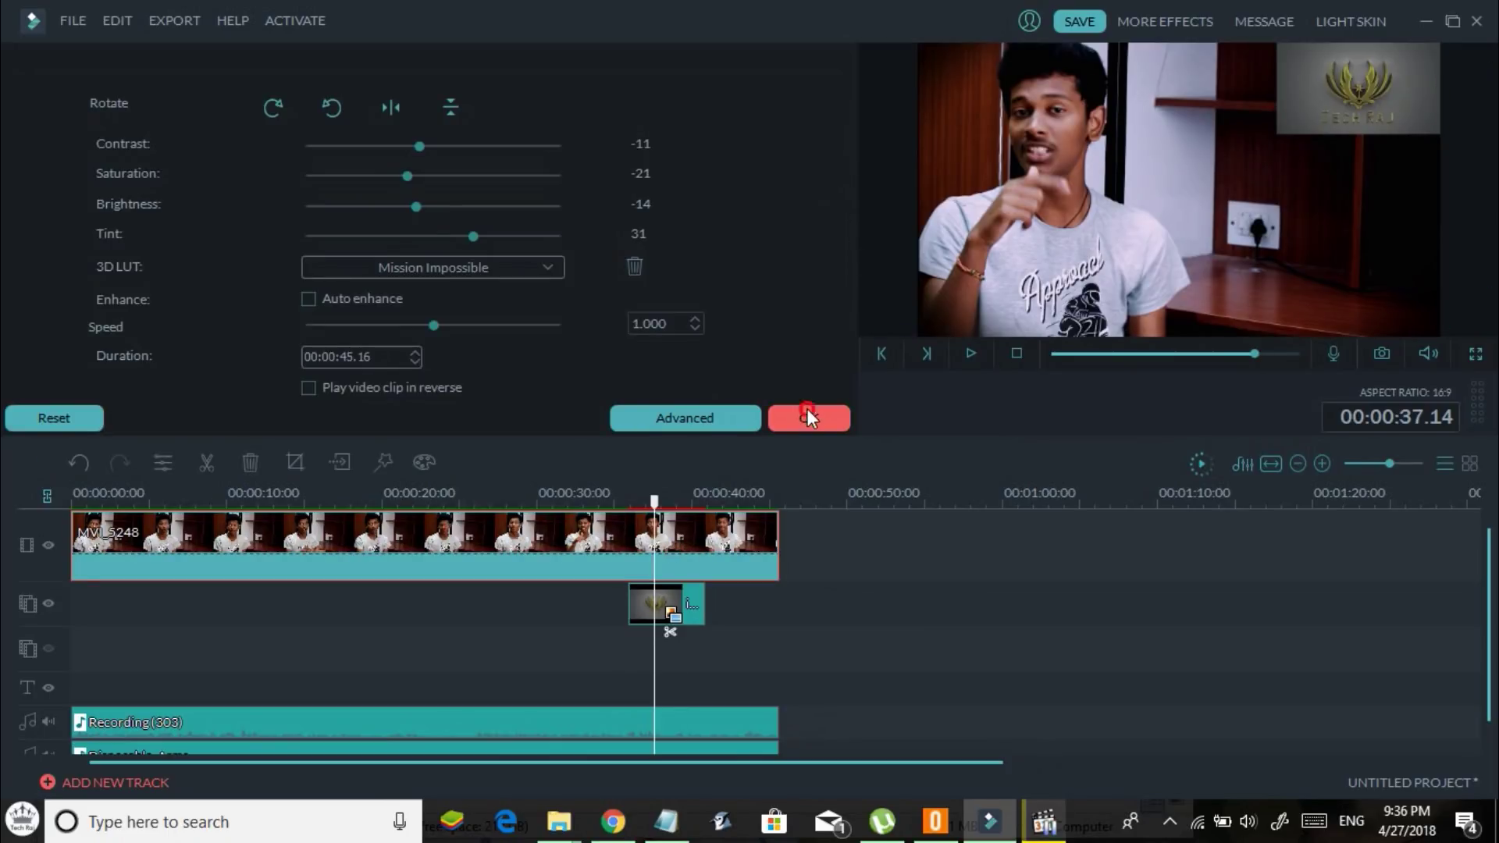
{"action": "left_click", "coordinate": [808, 415]}
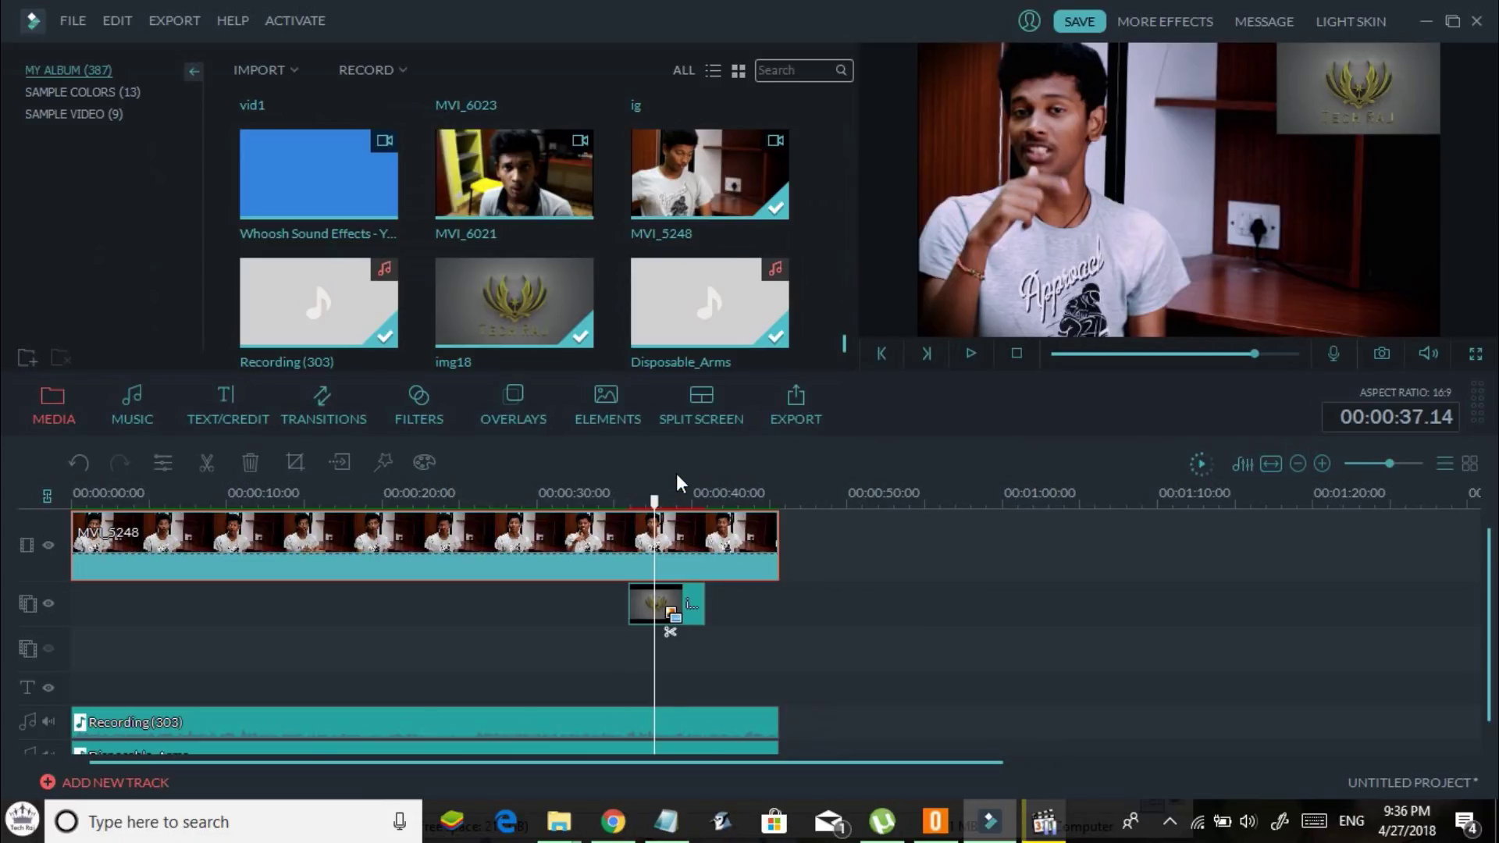
- Add the LowerThirds 1 title from the Lower 3rds category to the text track at 00:00:20.09 and preview it
{"action": "left_click", "coordinate": [214, 395]}
{"action": "mouse_move", "coordinate": [835, 122]}
{"action": "left_mouse_down"}
{"action": "mouse_move", "coordinate": [841, 134]}
{"action": "mouse_move", "coordinate": [841, 120]}
{"action": "left_mouse_up"}
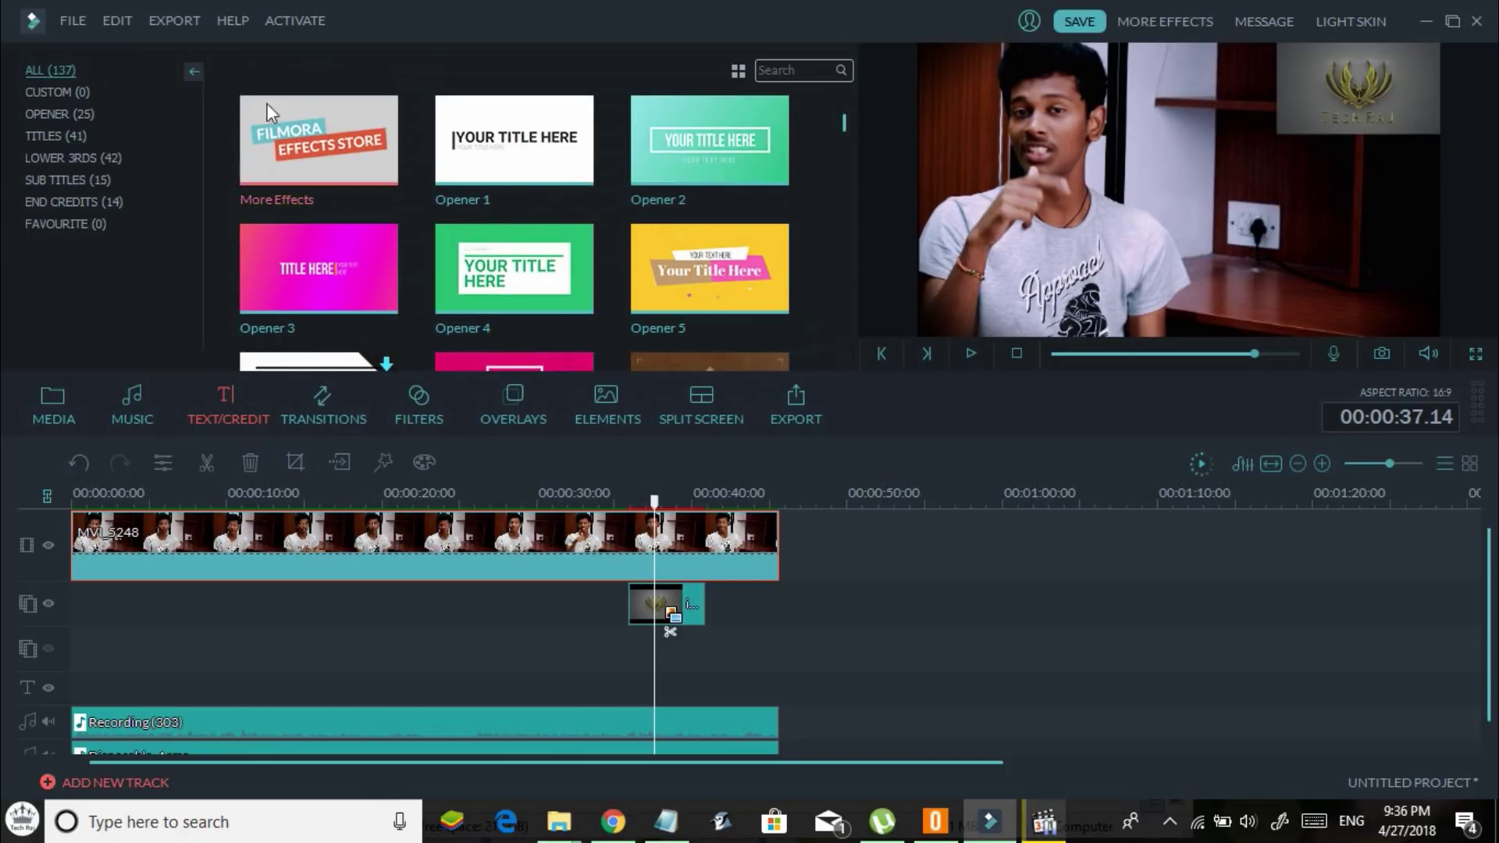
{"action": "left_click", "coordinate": [67, 159]}
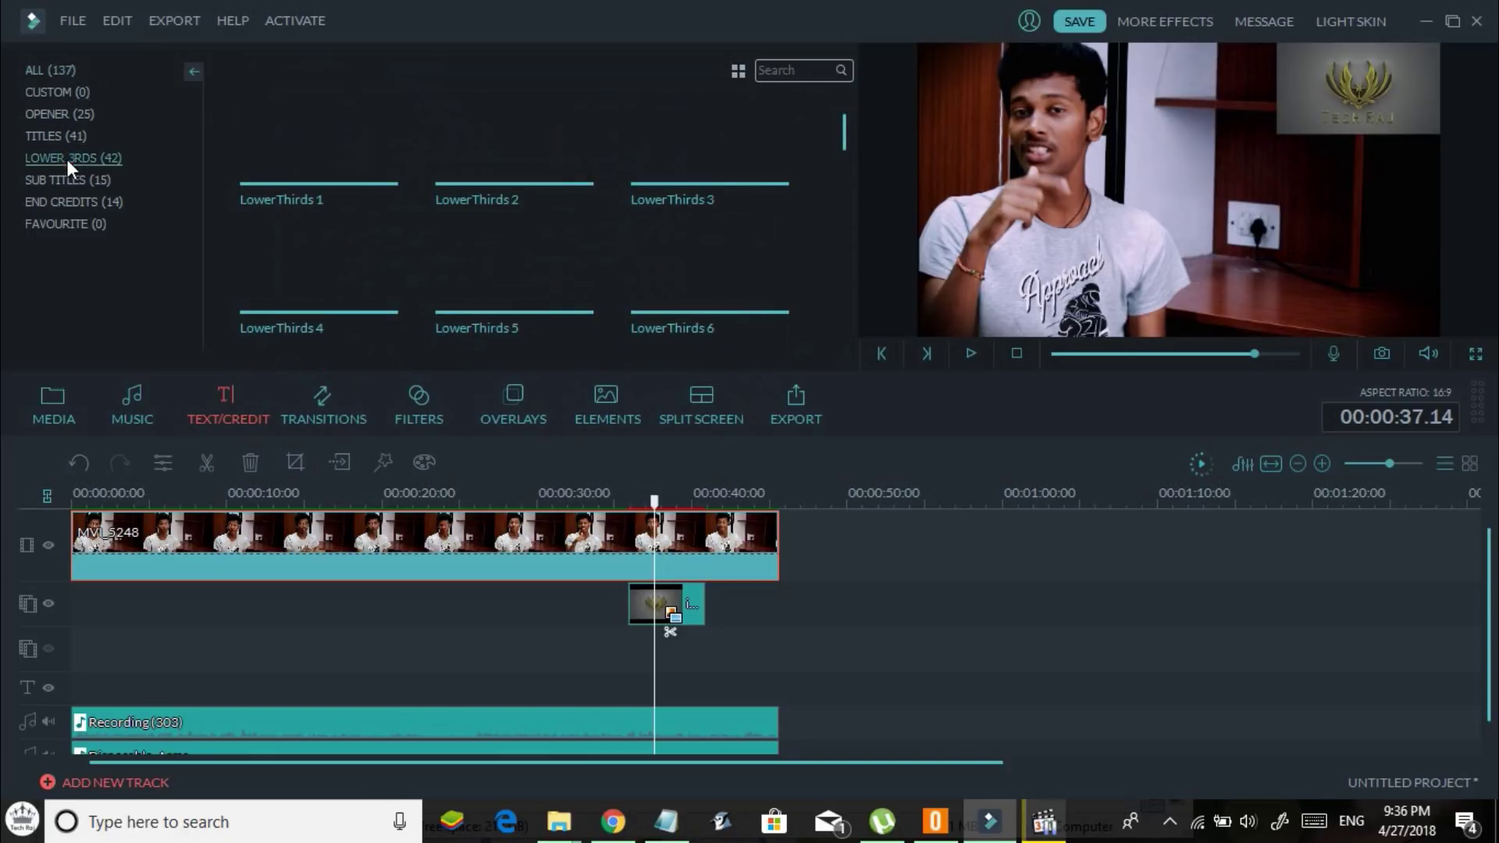
{"action": "left_click", "coordinate": [67, 178]}
{"action": "left_click", "coordinate": [74, 202]}
{"action": "left_click", "coordinate": [74, 136]}
{"action": "left_click", "coordinate": [72, 158]}
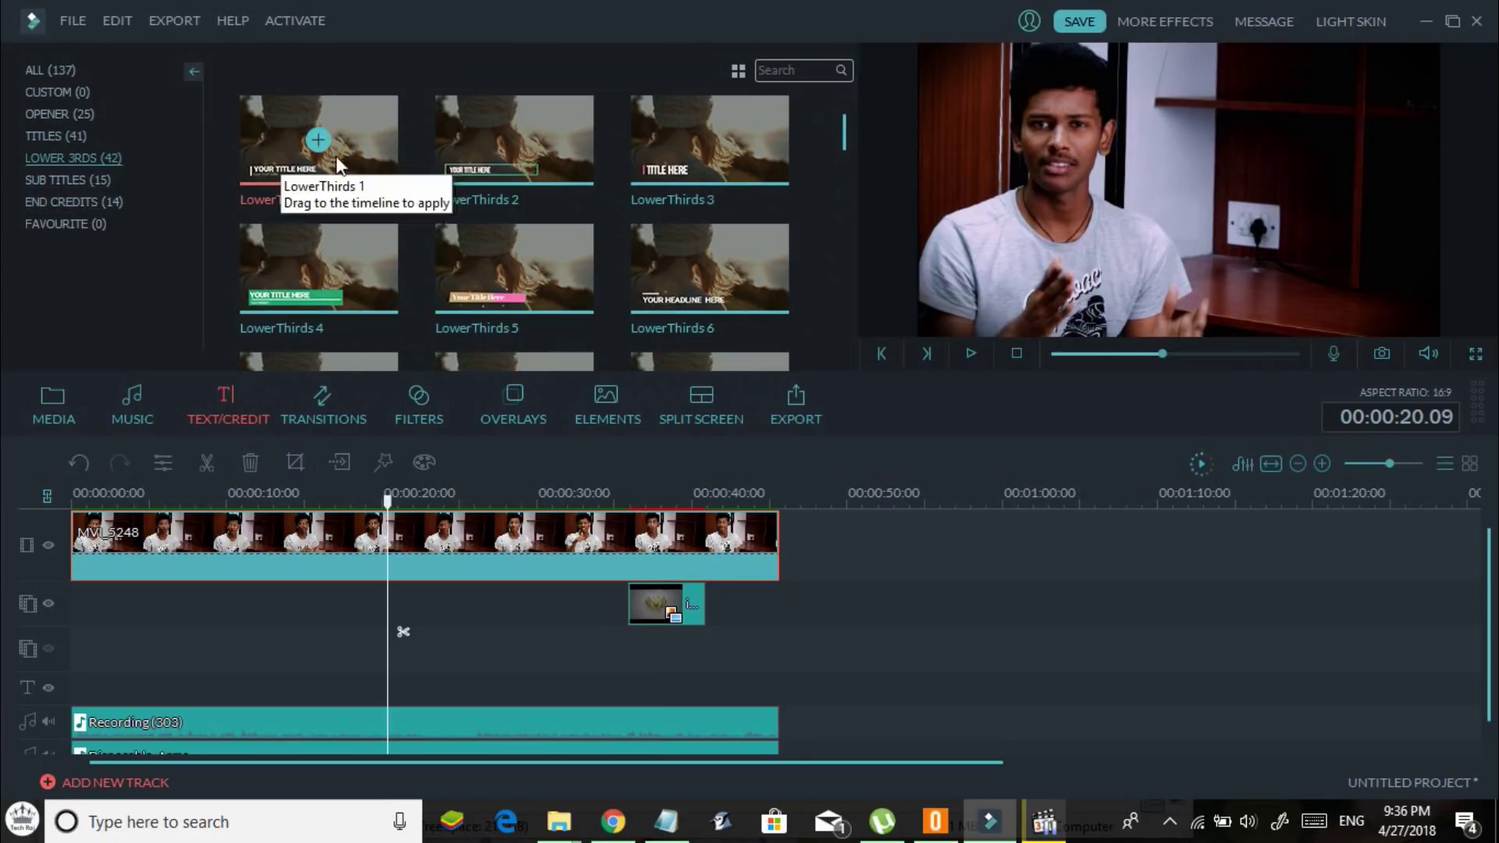
{"action": "left_click", "coordinate": [274, 140]}
{"action": "left_click_drag", "start_coordinate": [274, 147], "coordinate": [395, 607]}
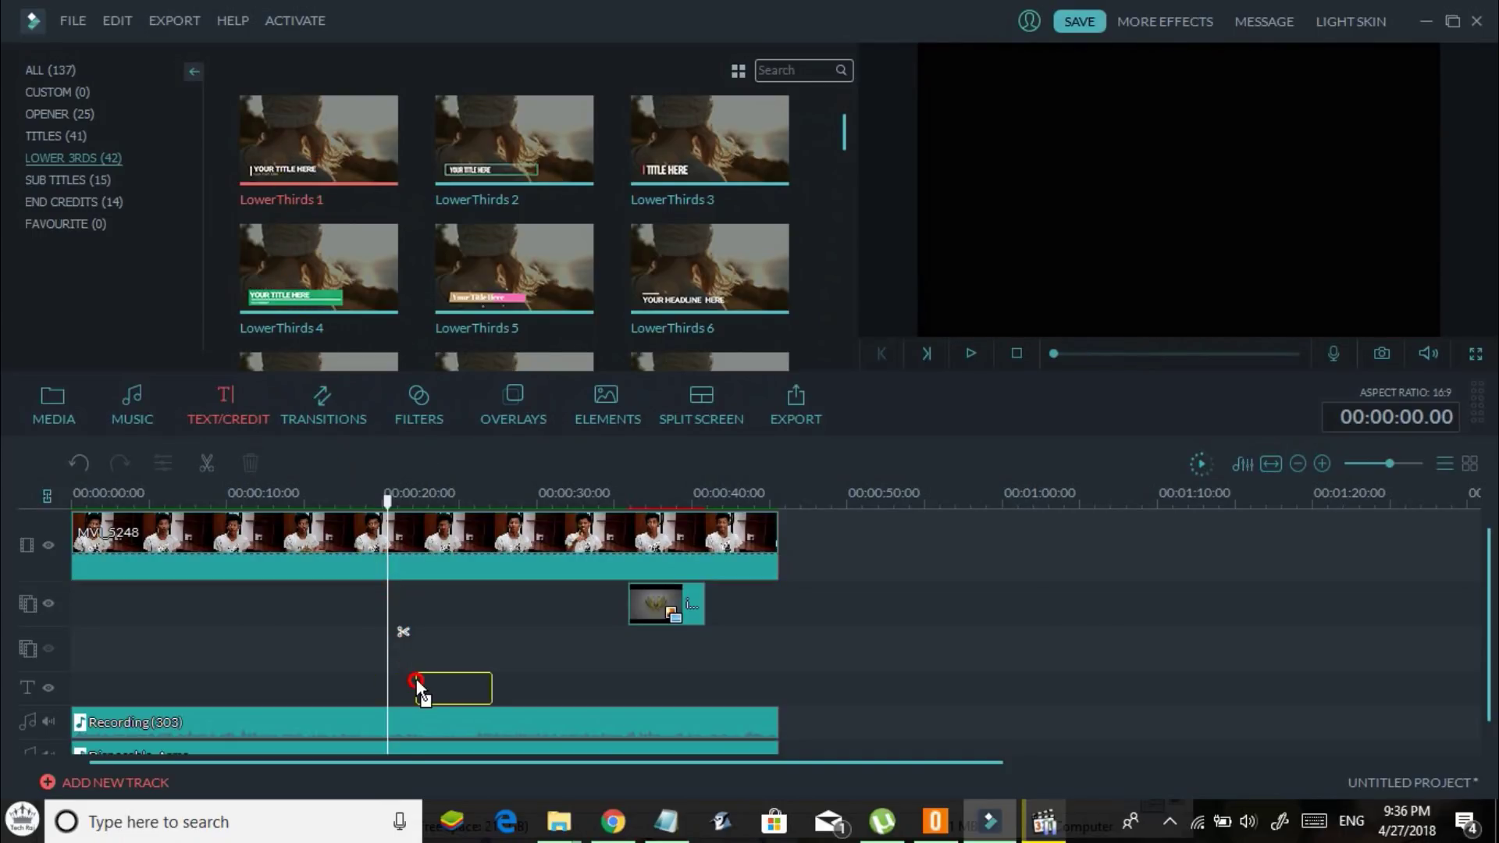
{"action": "left_click_drag", "start_coordinate": [392, 677], "coordinate": [392, 678]}
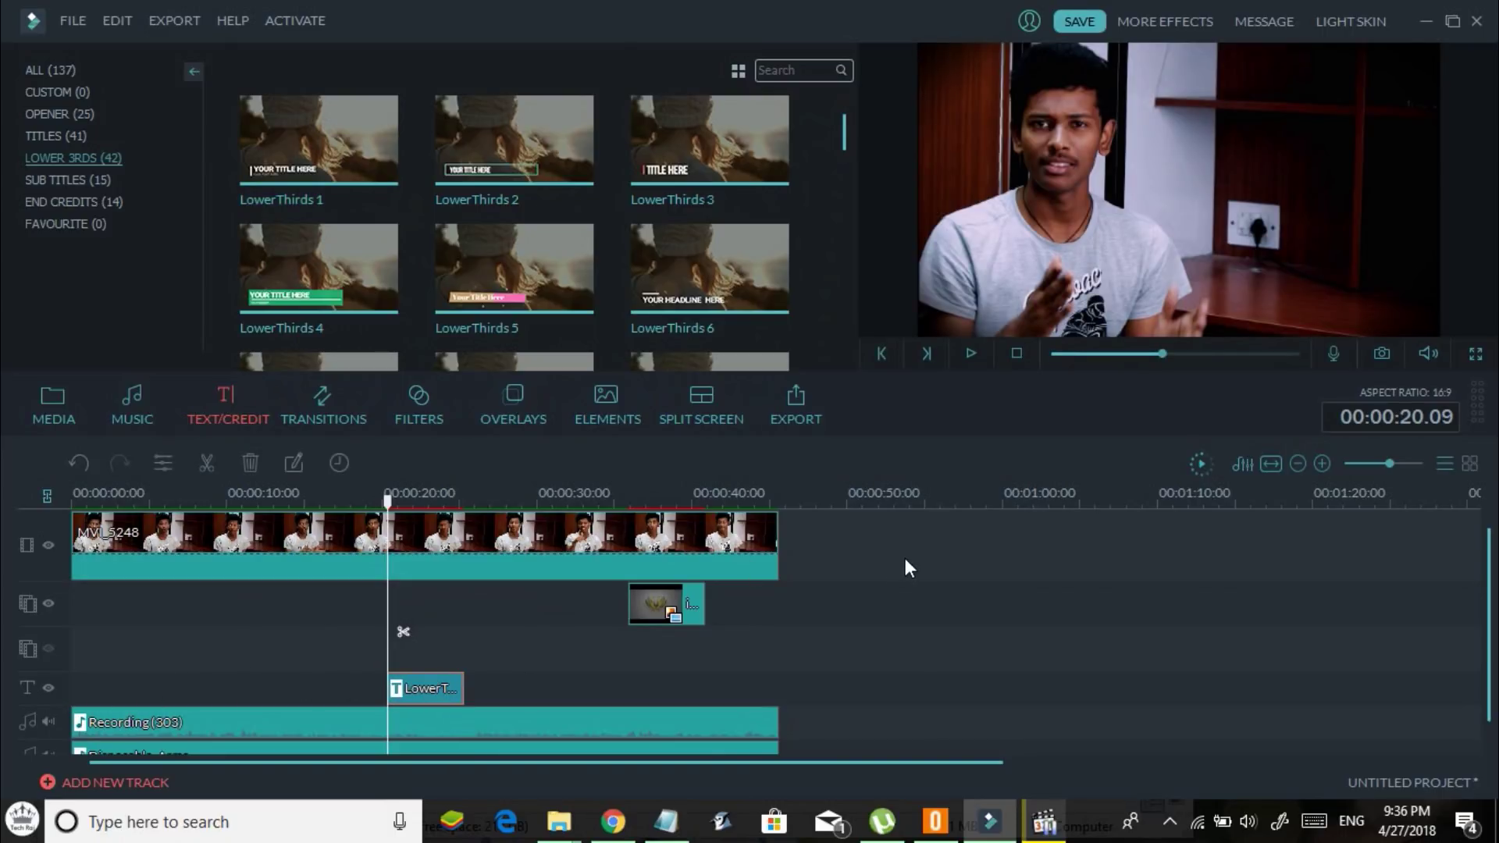
{"action": "key", "text": "space"}
{"action": "key", "text": "space"}
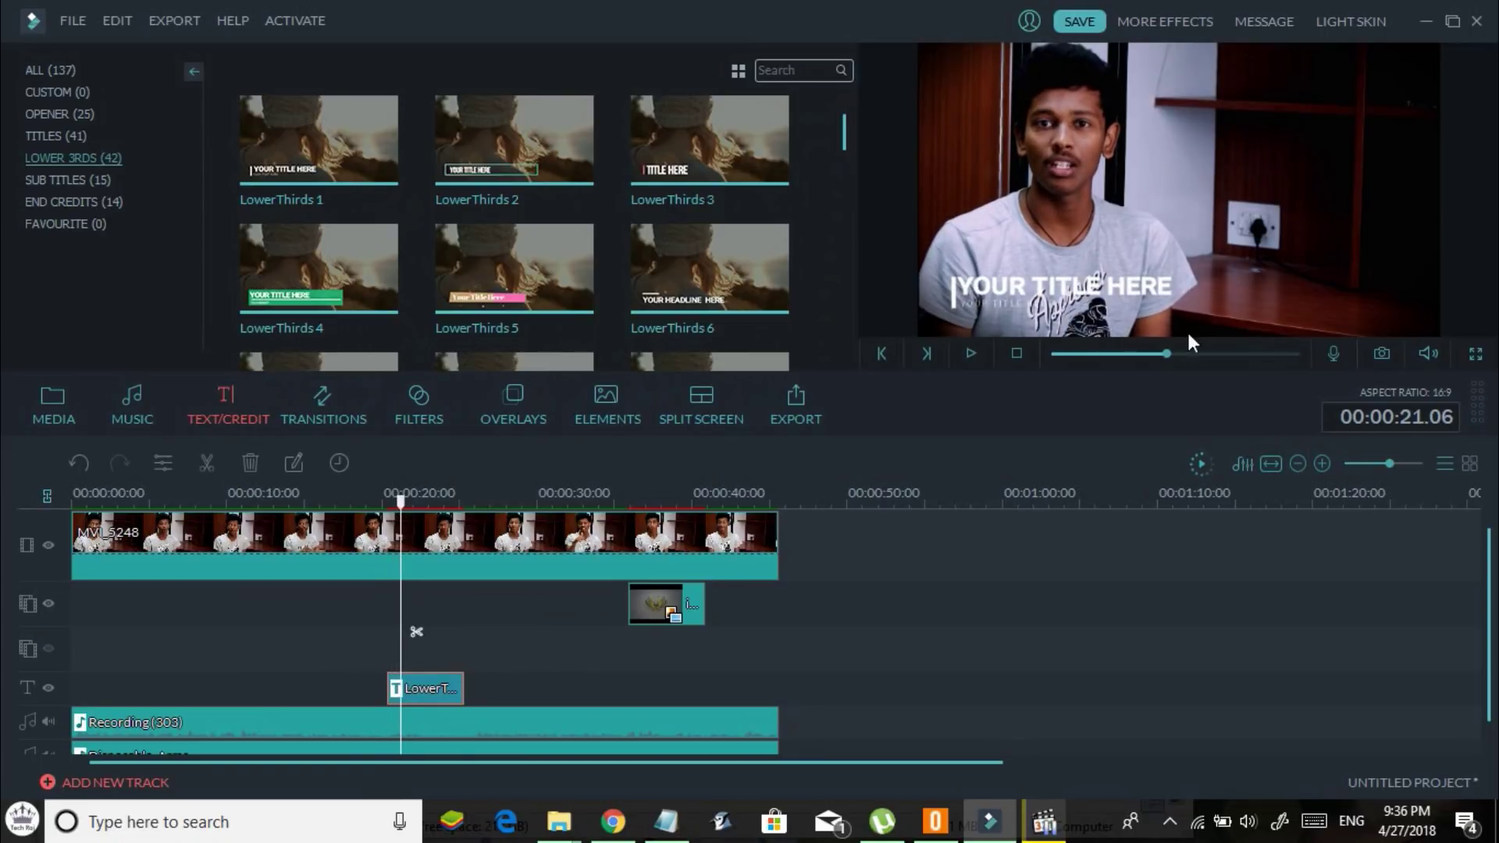
- Replace the LowerThirds 1 main title with the presenter's full name and its second line with "Follow me on Instagram"
{"action": "double_click", "coordinate": [424, 685]}
{"action": "left_click_drag", "start_coordinate": [447, 165], "coordinate": [121, 166]}
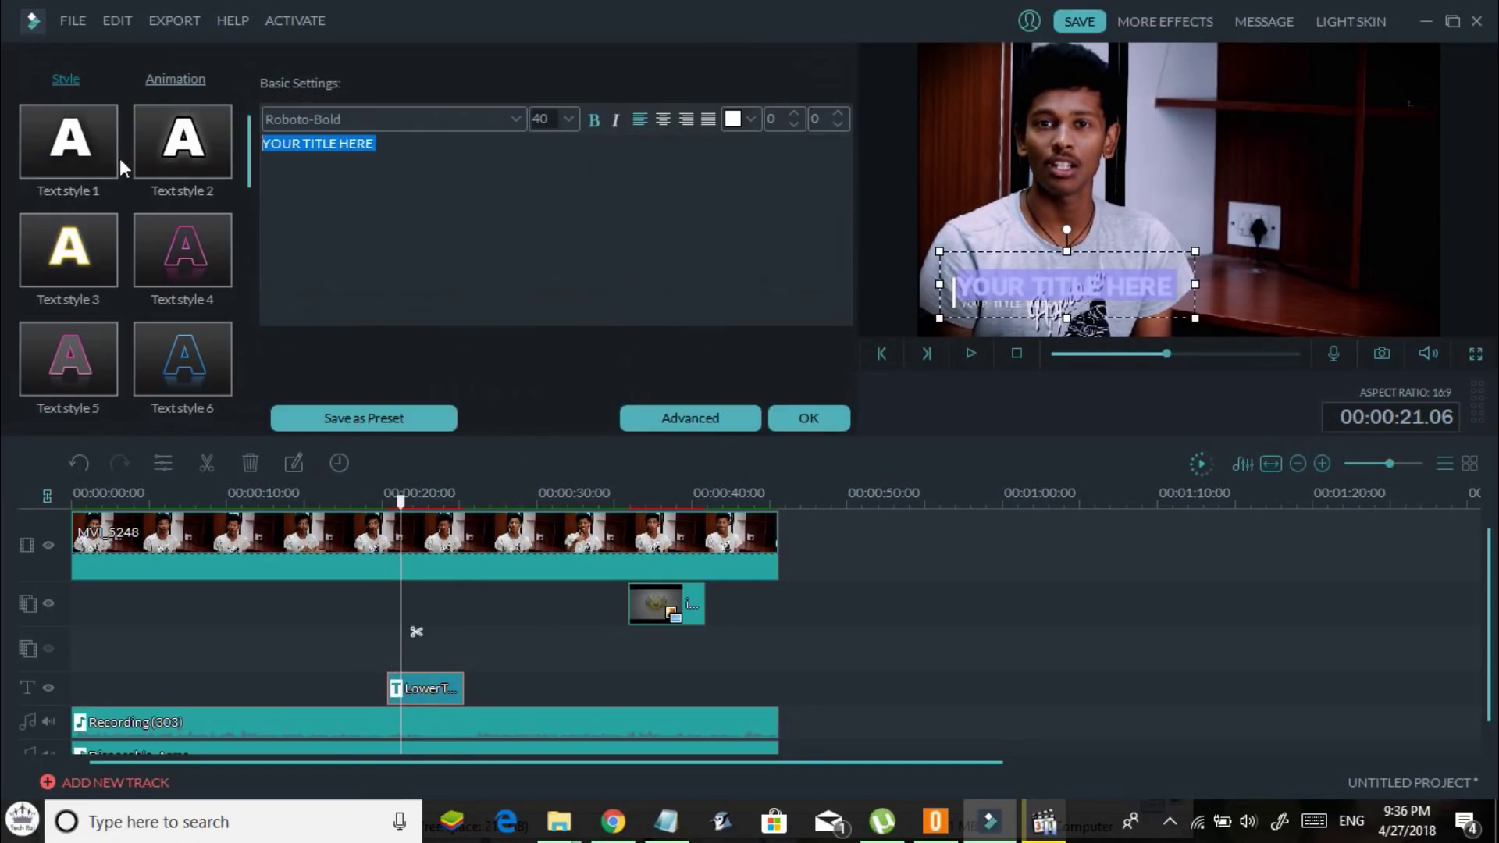
{"action": "type", "text": "T"}
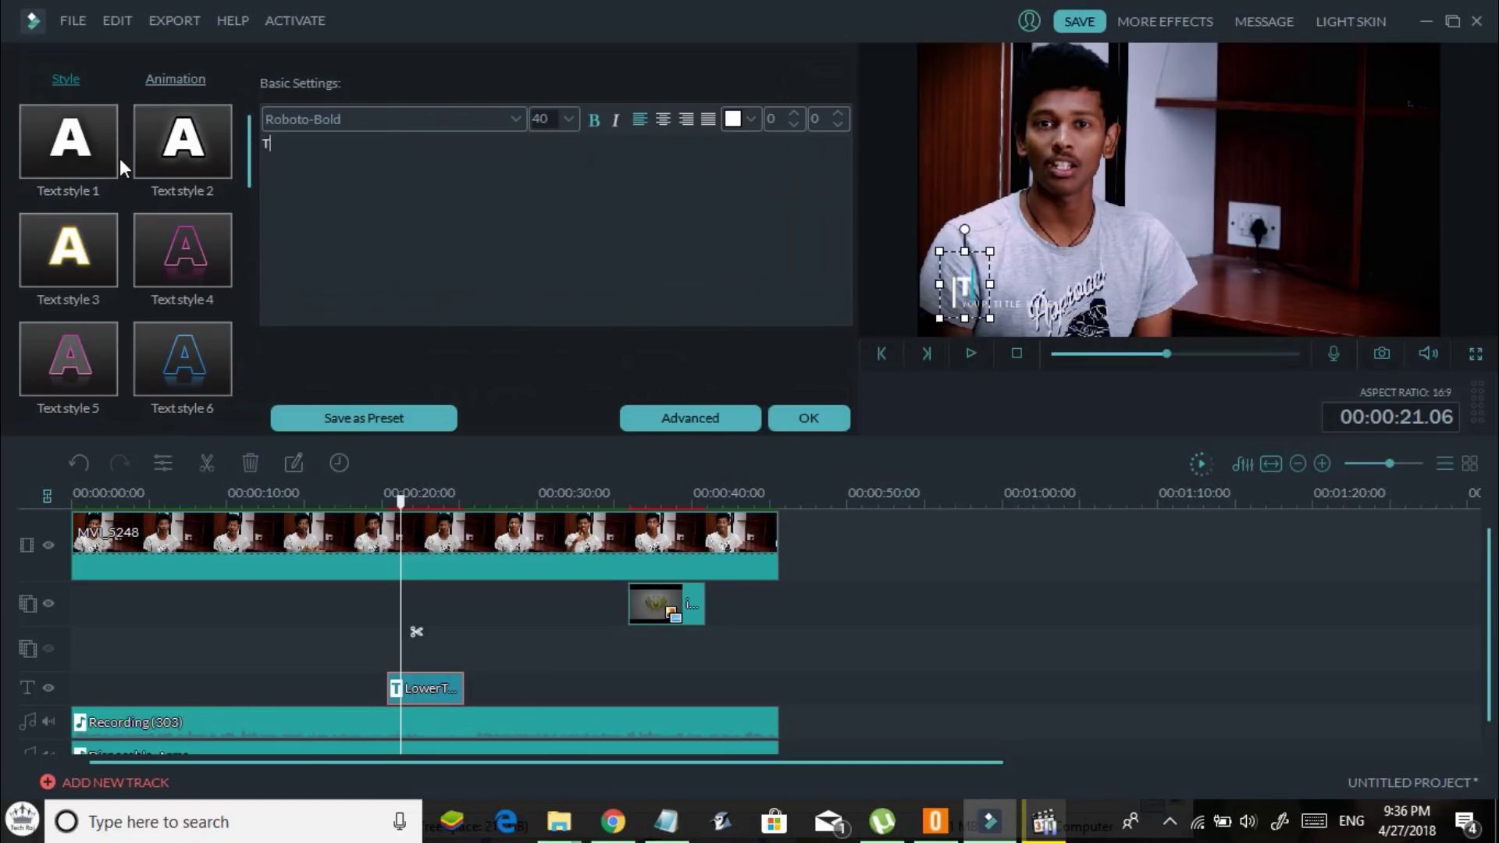
{"action": "type", "text": "eja Swaroop"}
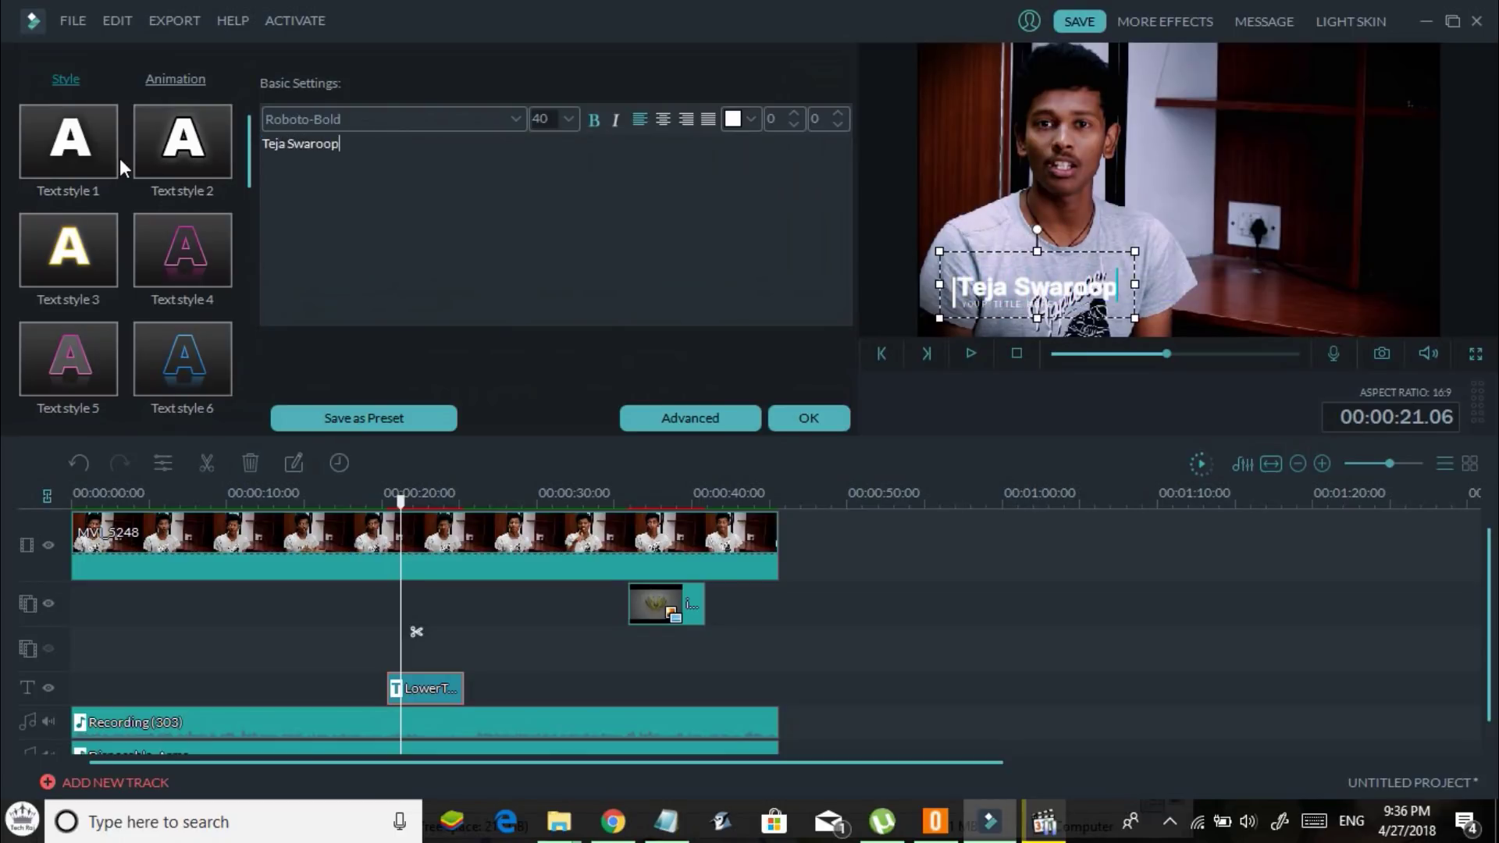
{"action": "left_click", "coordinate": [995, 301]}
{"action": "left_click_drag", "start_coordinate": [668, 239], "coordinate": [4, 162]}
{"action": "type", "text": "Fo"}
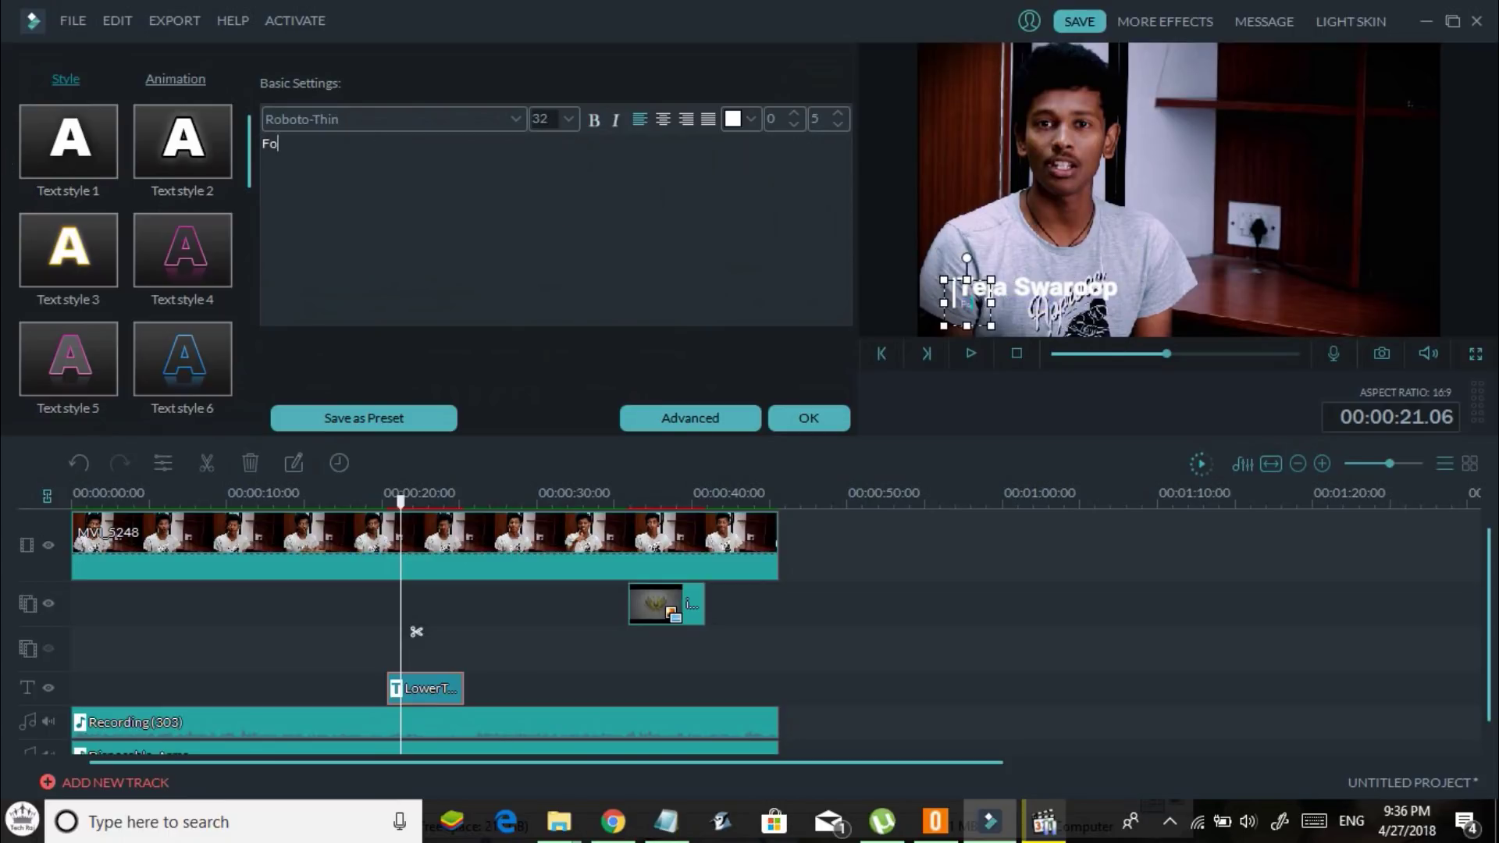
{"action": "type", "text": "llow me on Instagram"}
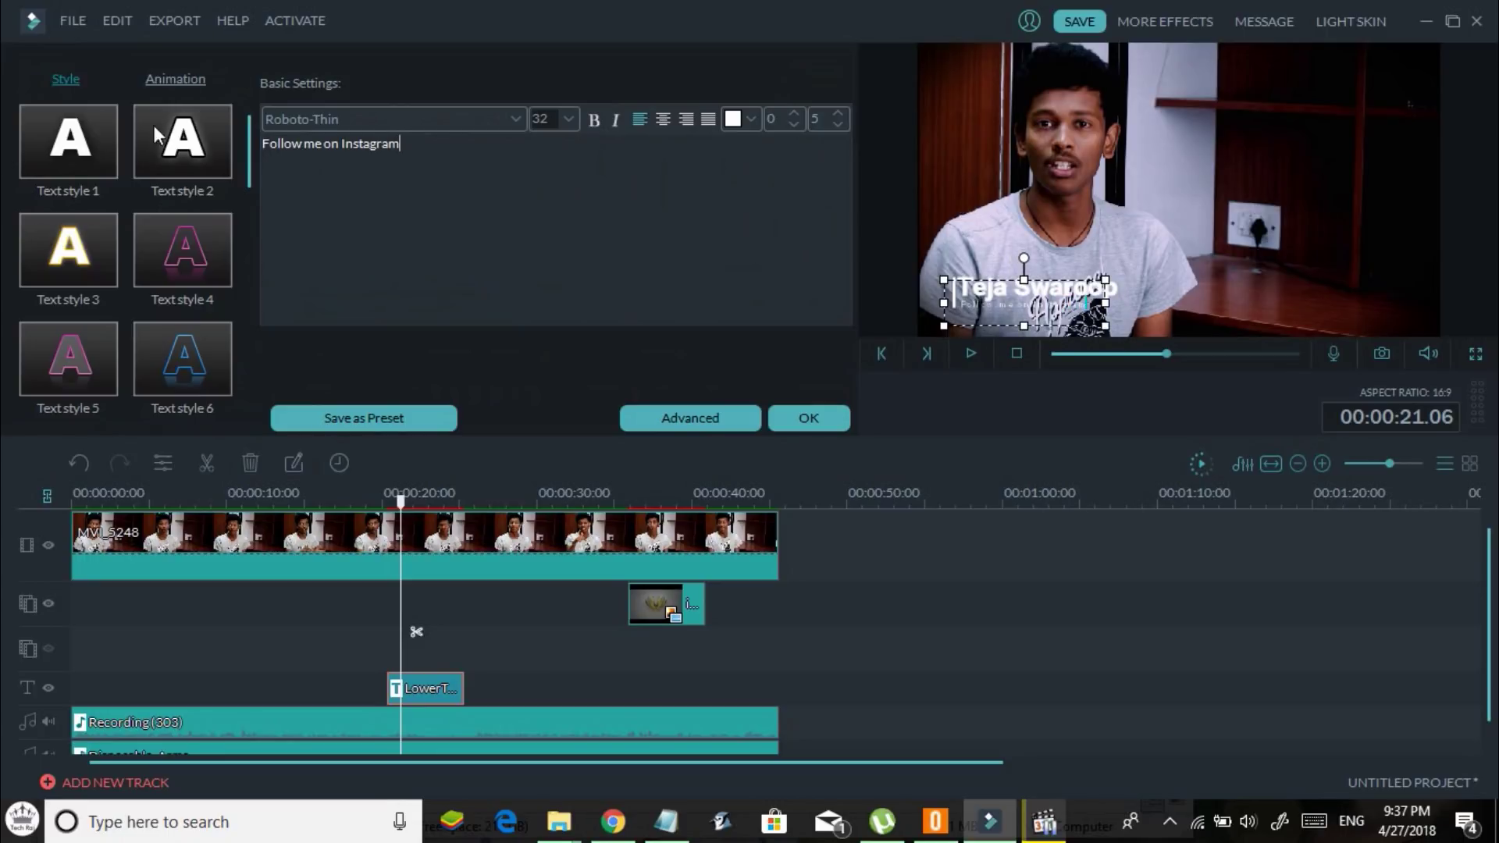
- Apply Text style 3 to the "Follow me on Instagram" line and finish editing the title
{"action": "left_click", "coordinate": [195, 147]}
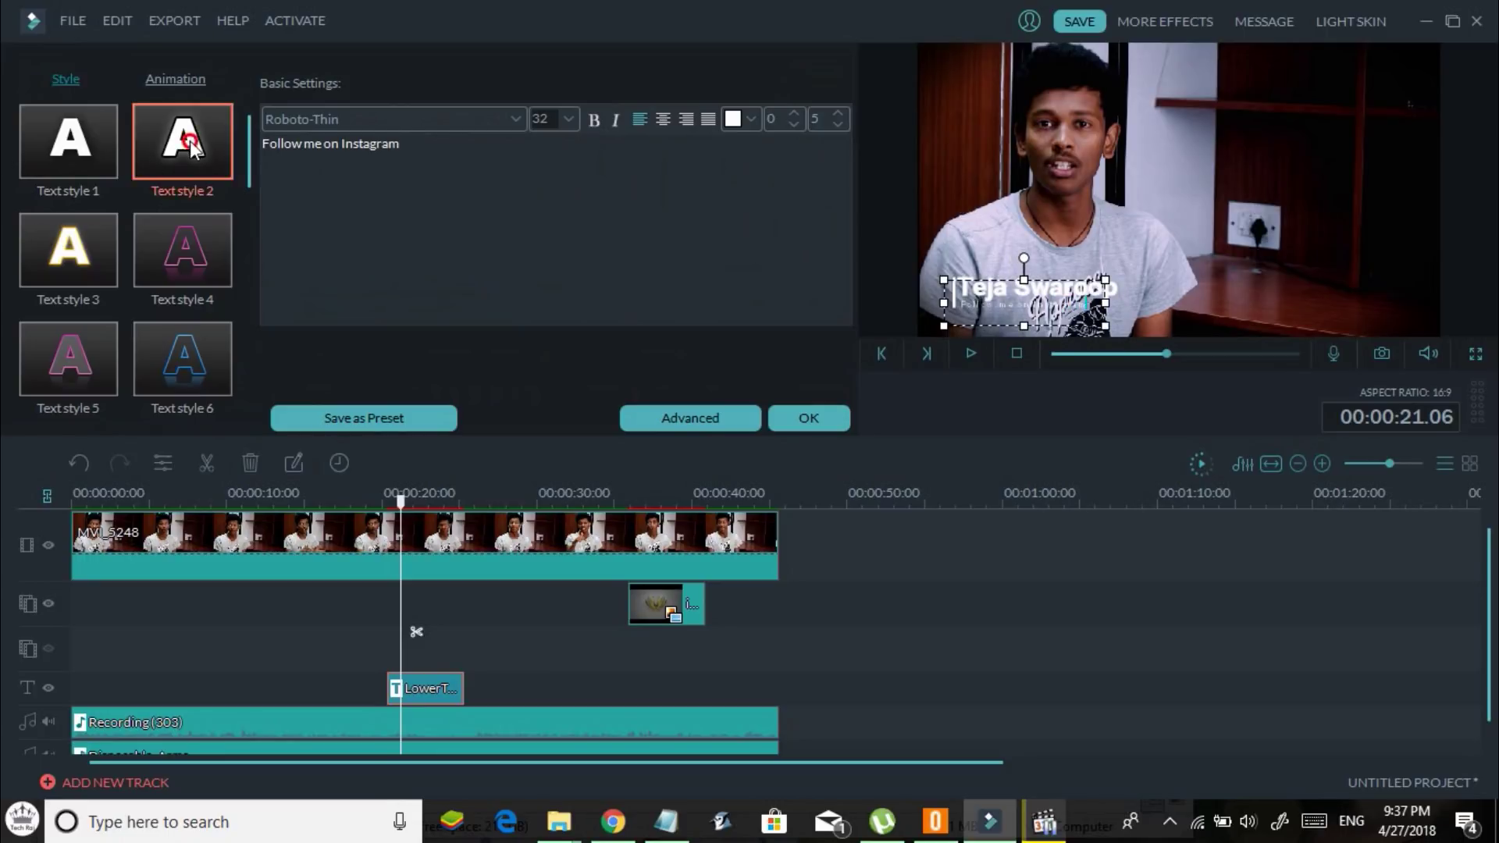
{"action": "left_click", "coordinate": [151, 234]}
{"action": "left_click", "coordinate": [70, 249]}
{"action": "key", "text": "Return"}
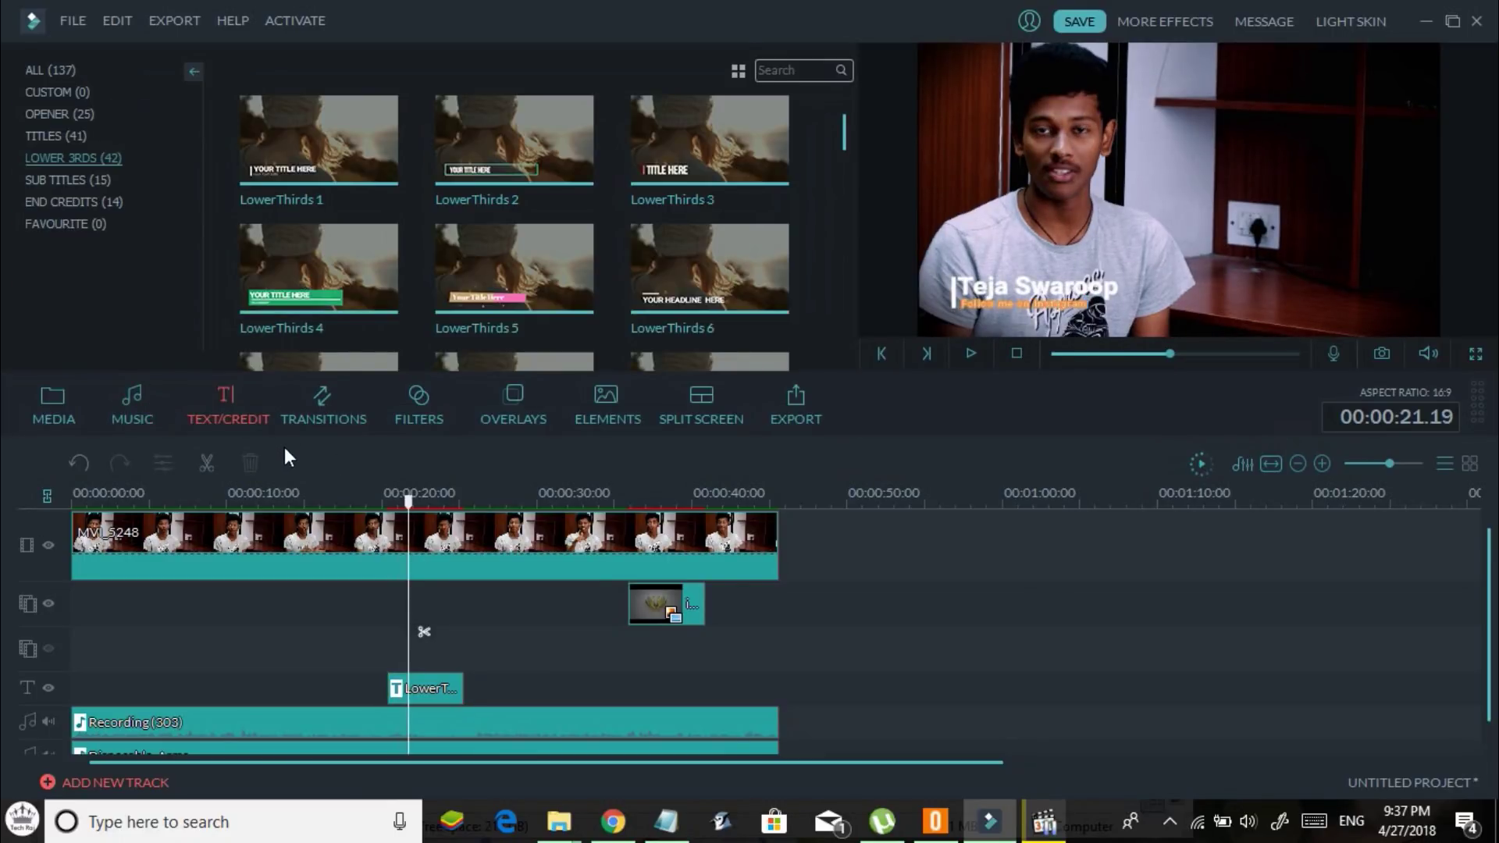
- Browse the stock tracks in the music library
{"action": "left_click", "coordinate": [154, 412]}
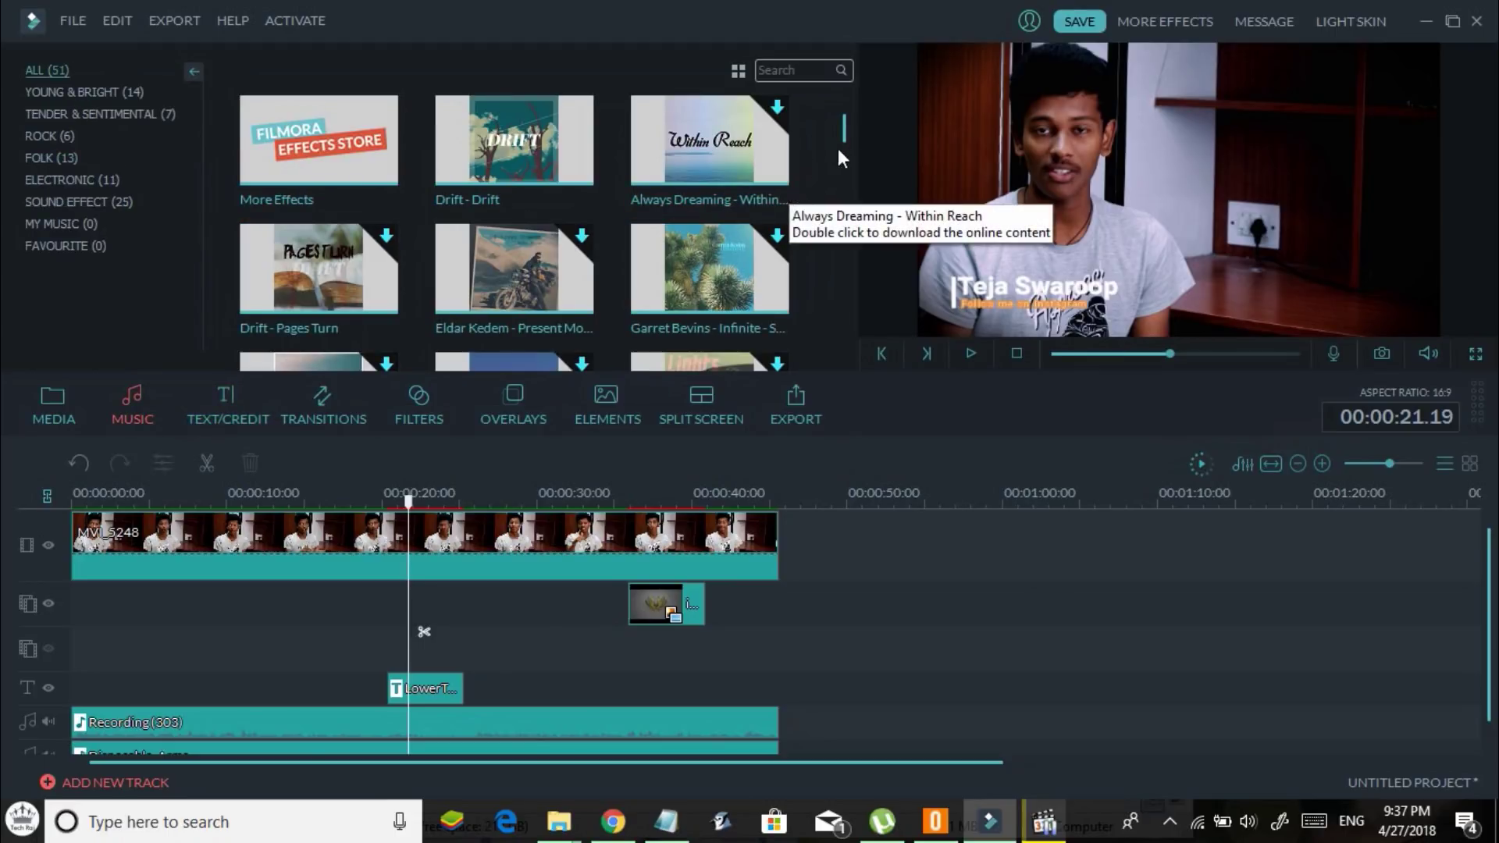
{"action": "left_click_drag", "start_coordinate": [846, 141], "coordinate": [848, 164]}
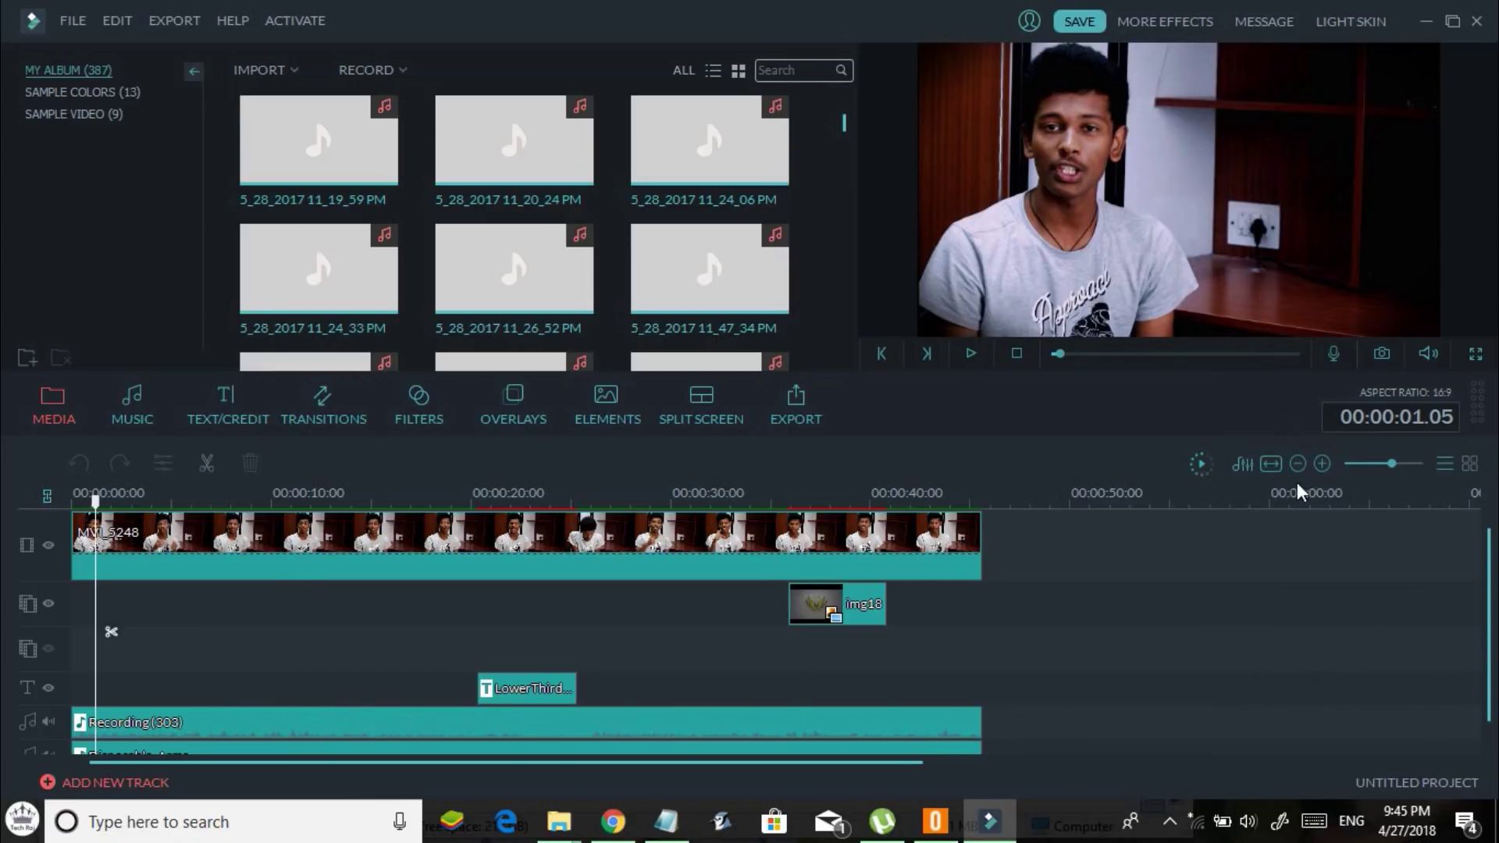
- Open the video export settings and set the save location to the Sample video folder on the desktop
{"action": "left_click", "coordinate": [798, 412]}
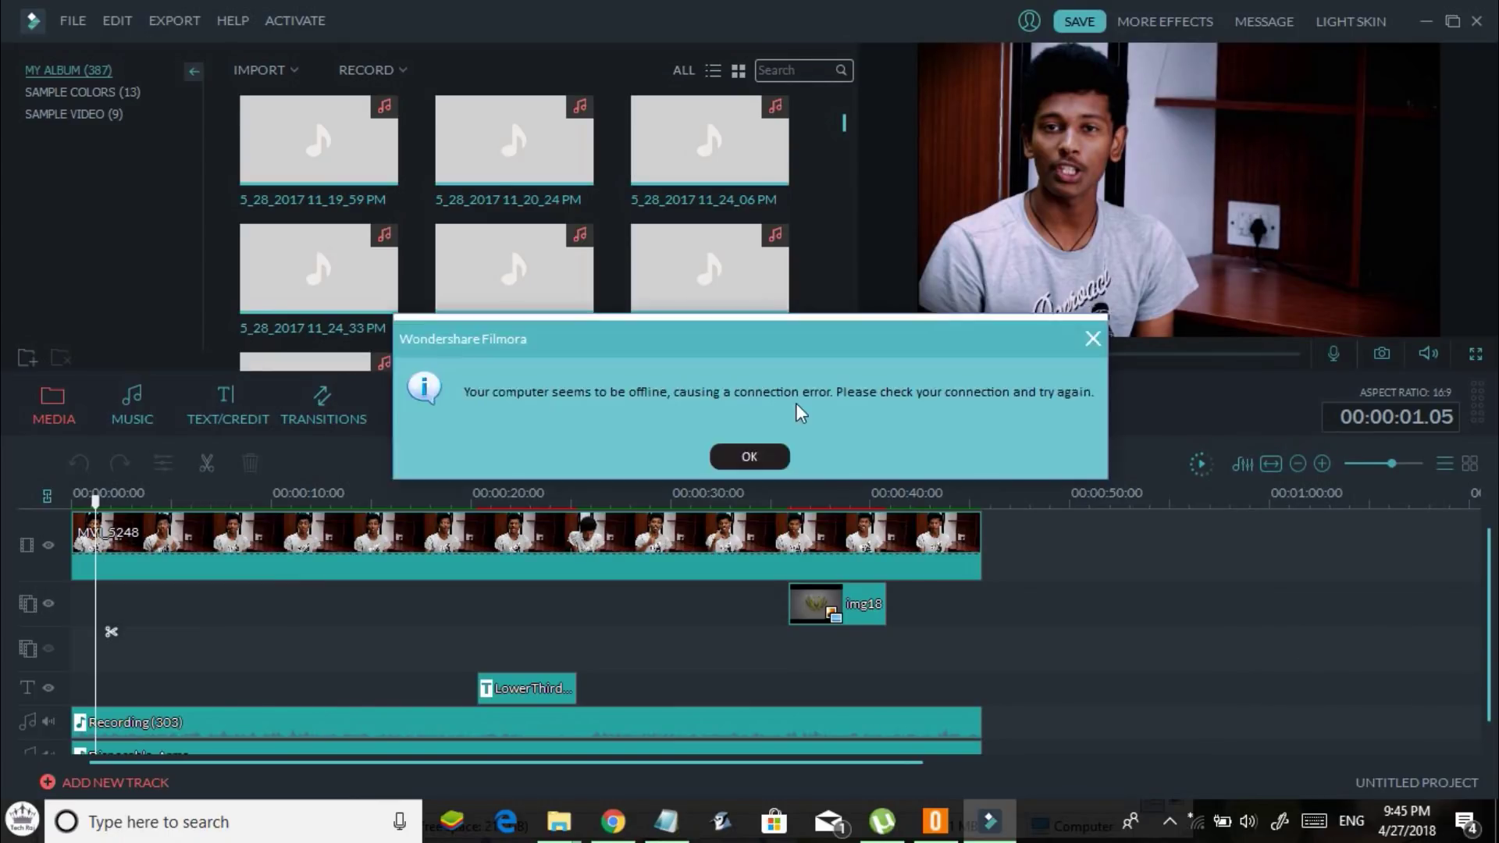
{"action": "left_click", "coordinate": [769, 458]}
{"action": "left_click", "coordinate": [793, 422]}
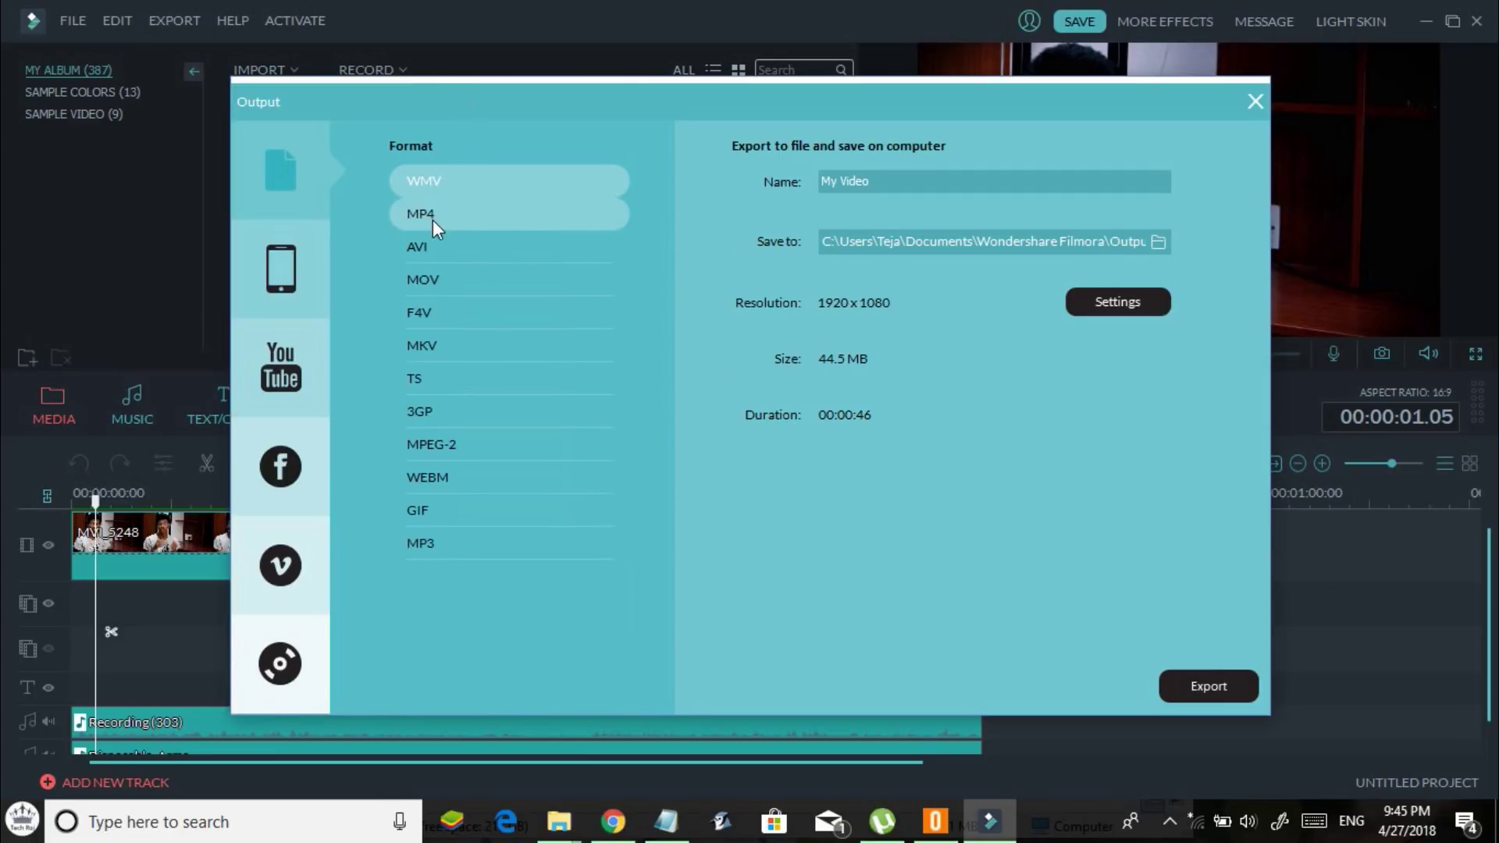
{"action": "left_click", "coordinate": [877, 186]}
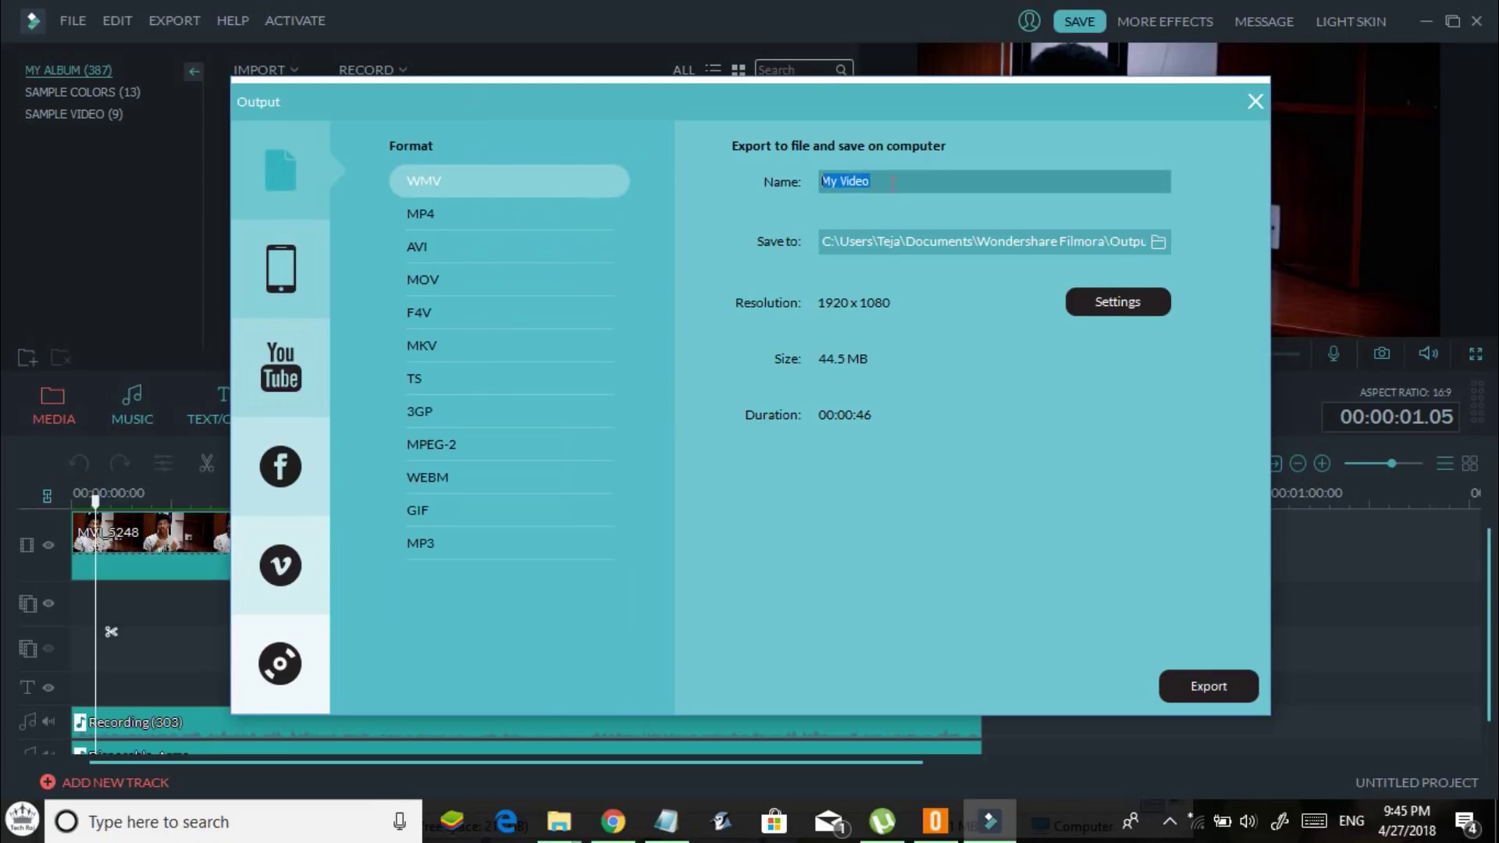
{"action": "left_click", "coordinate": [890, 242]}
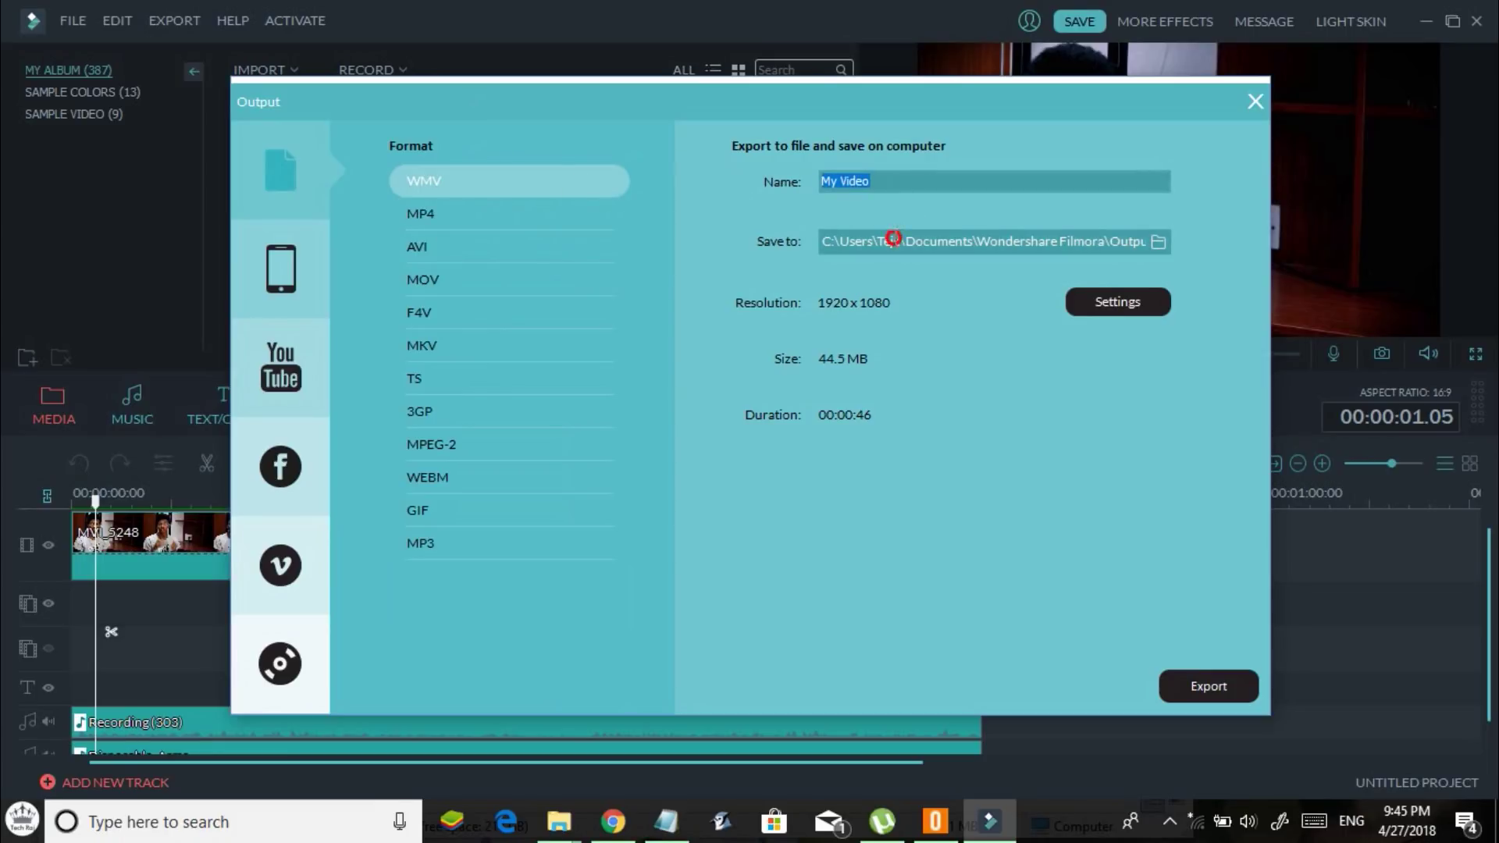
{"action": "left_click", "coordinate": [1157, 244]}
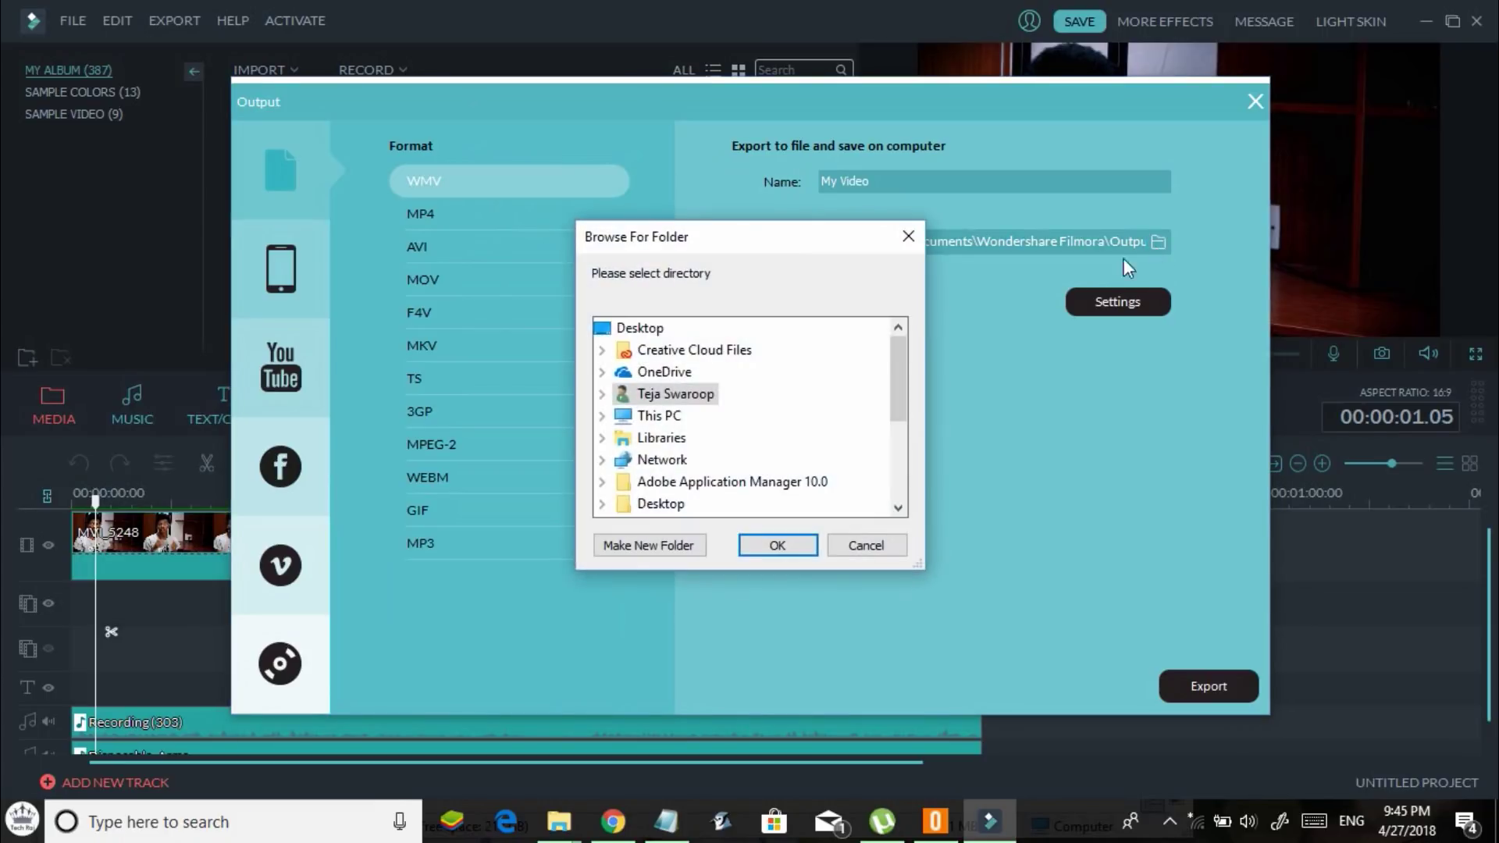
{"action": "scroll", "coordinate": [656, 390], "scroll_direction": "down", "scroll_amount": 1}
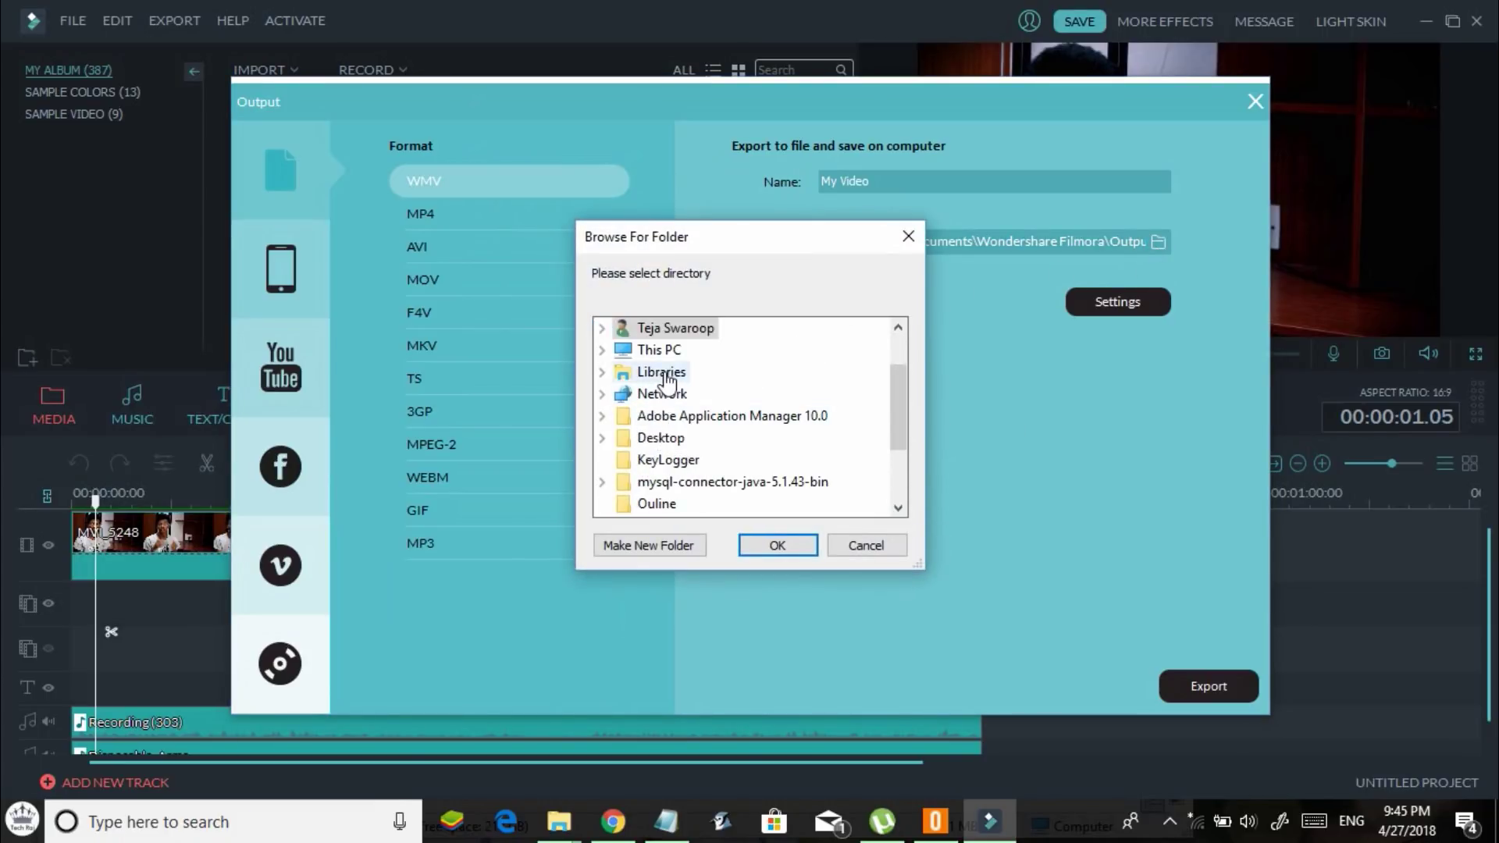
{"action": "scroll", "coordinate": [680, 374], "scroll_direction": "up", "scroll_amount": 1}
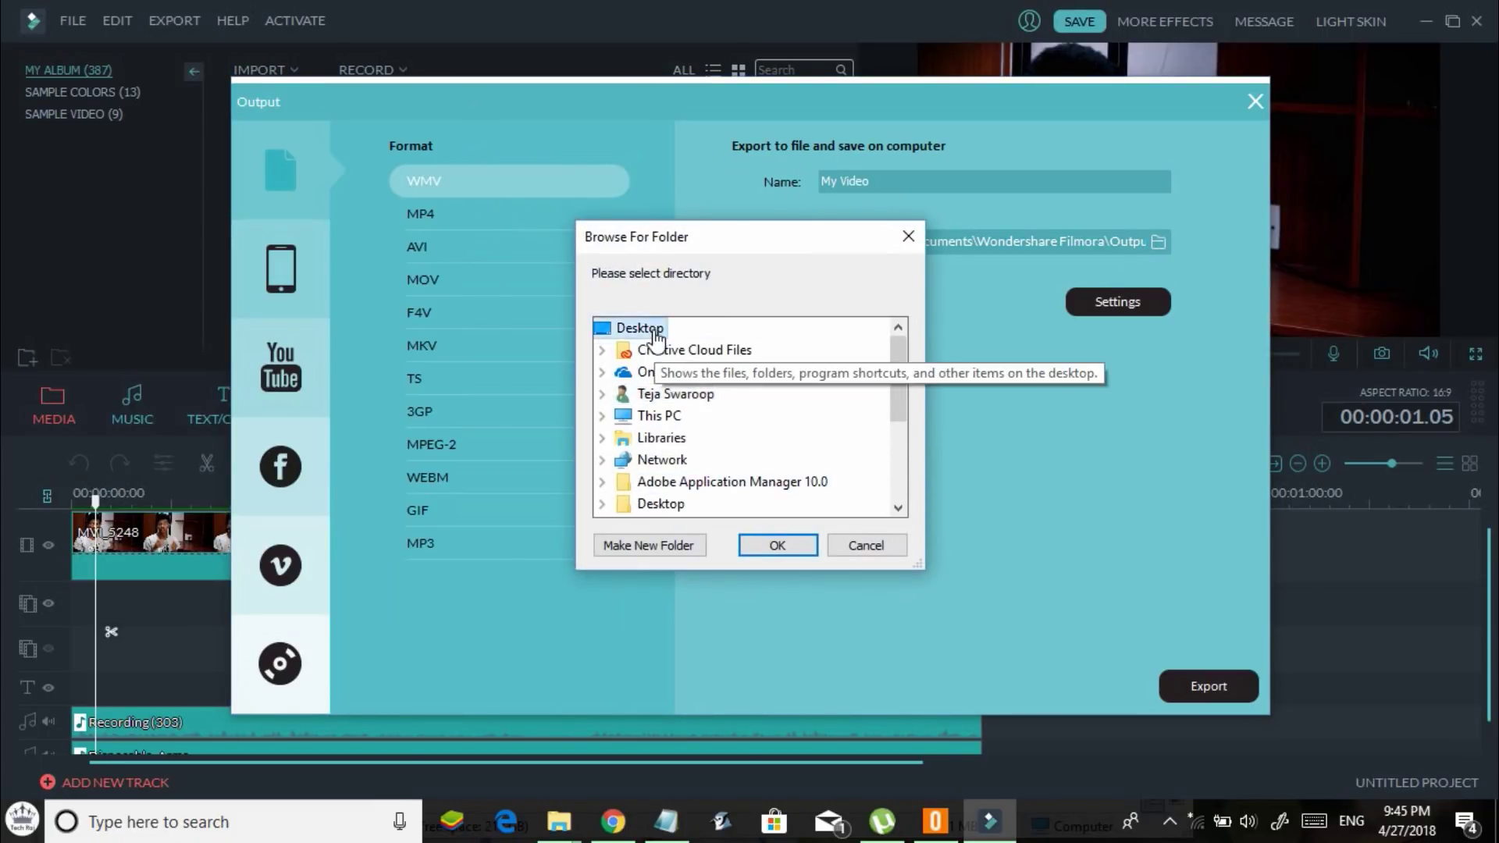
{"action": "scroll", "coordinate": [635, 391], "scroll_direction": "down", "scroll_amount": 2}
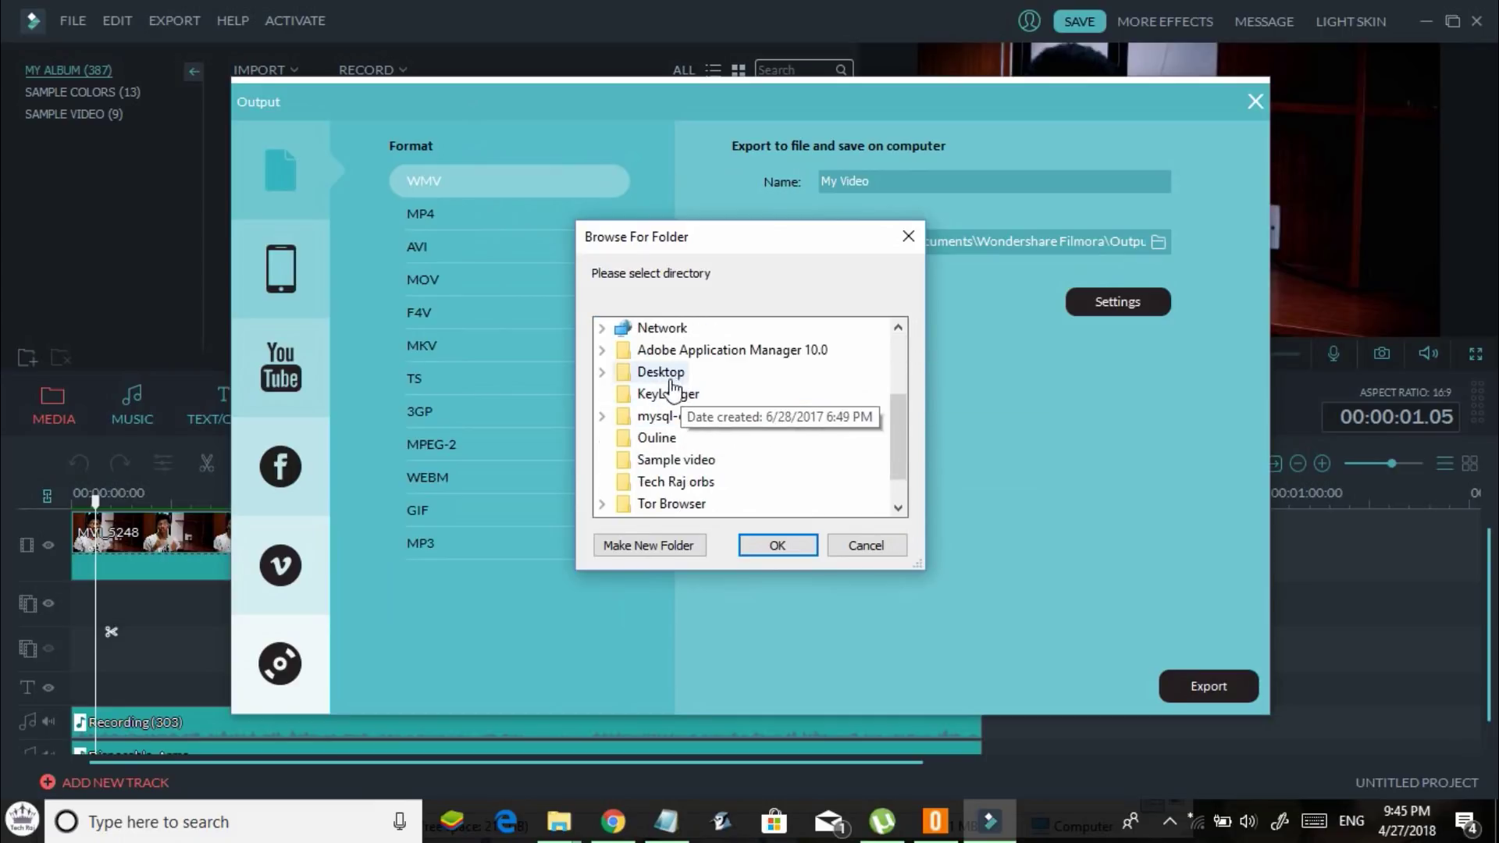
{"action": "left_click", "coordinate": [668, 396]}
{"action": "key", "text": "s"}
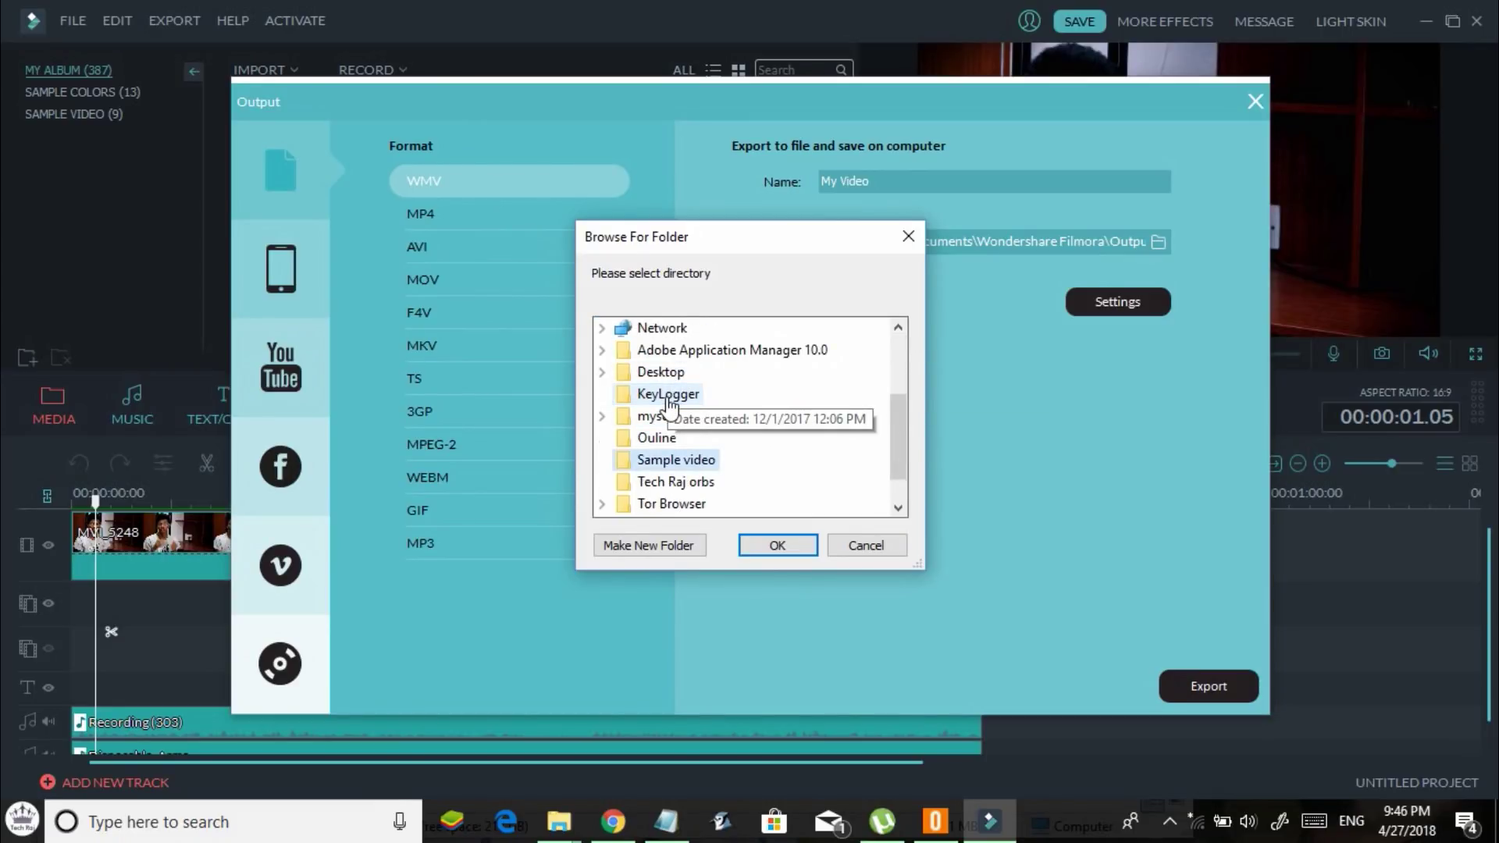
{"action": "key", "text": "Return"}
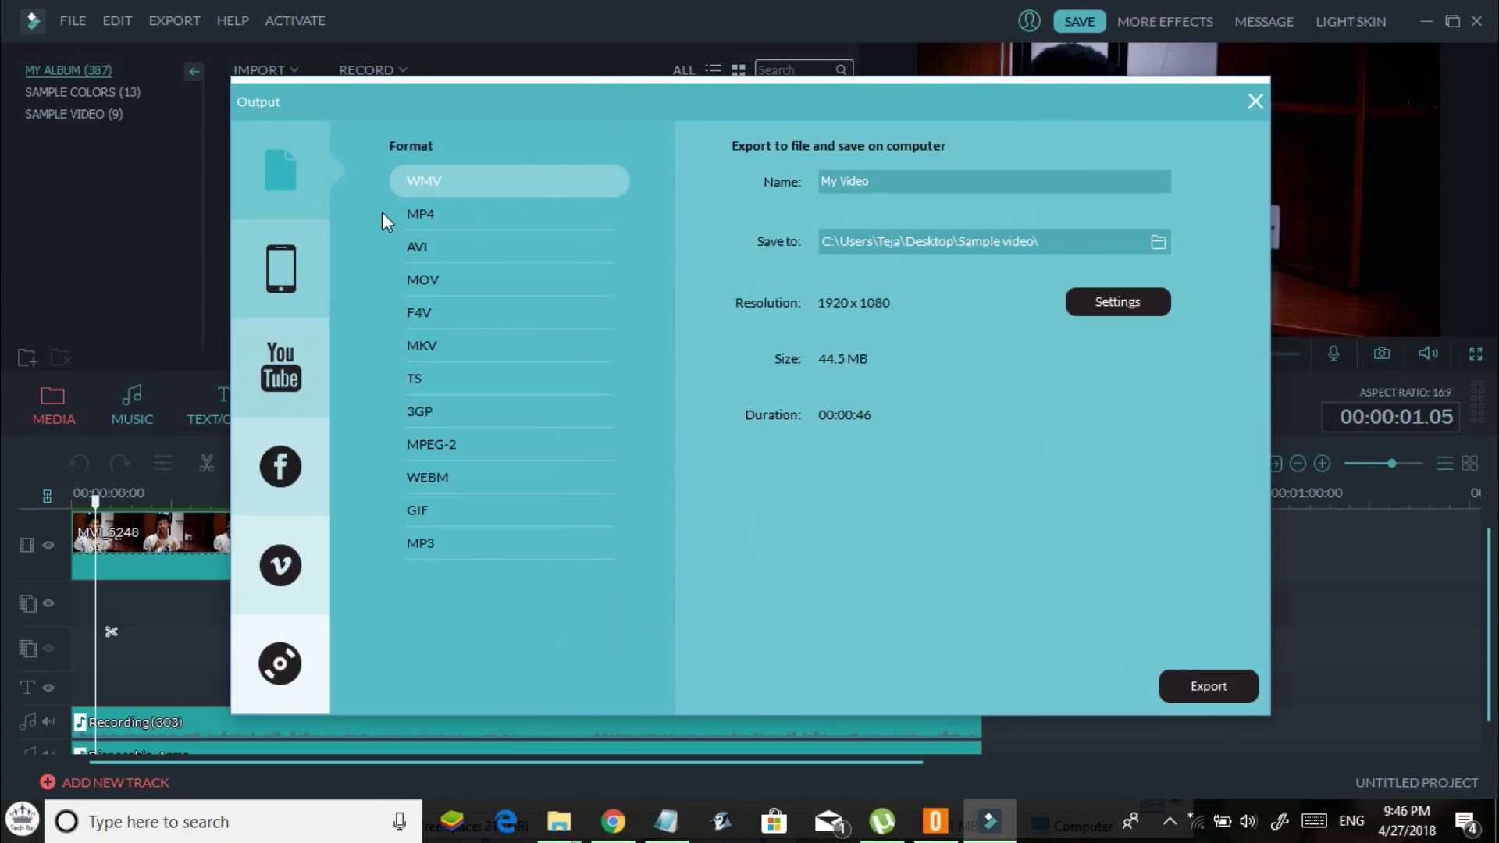
- Look through the MP4, AVI and MOV output formats, then choose WMV and export the video
{"action": "left_click", "coordinate": [417, 221]}
{"action": "left_click", "coordinate": [434, 248]}
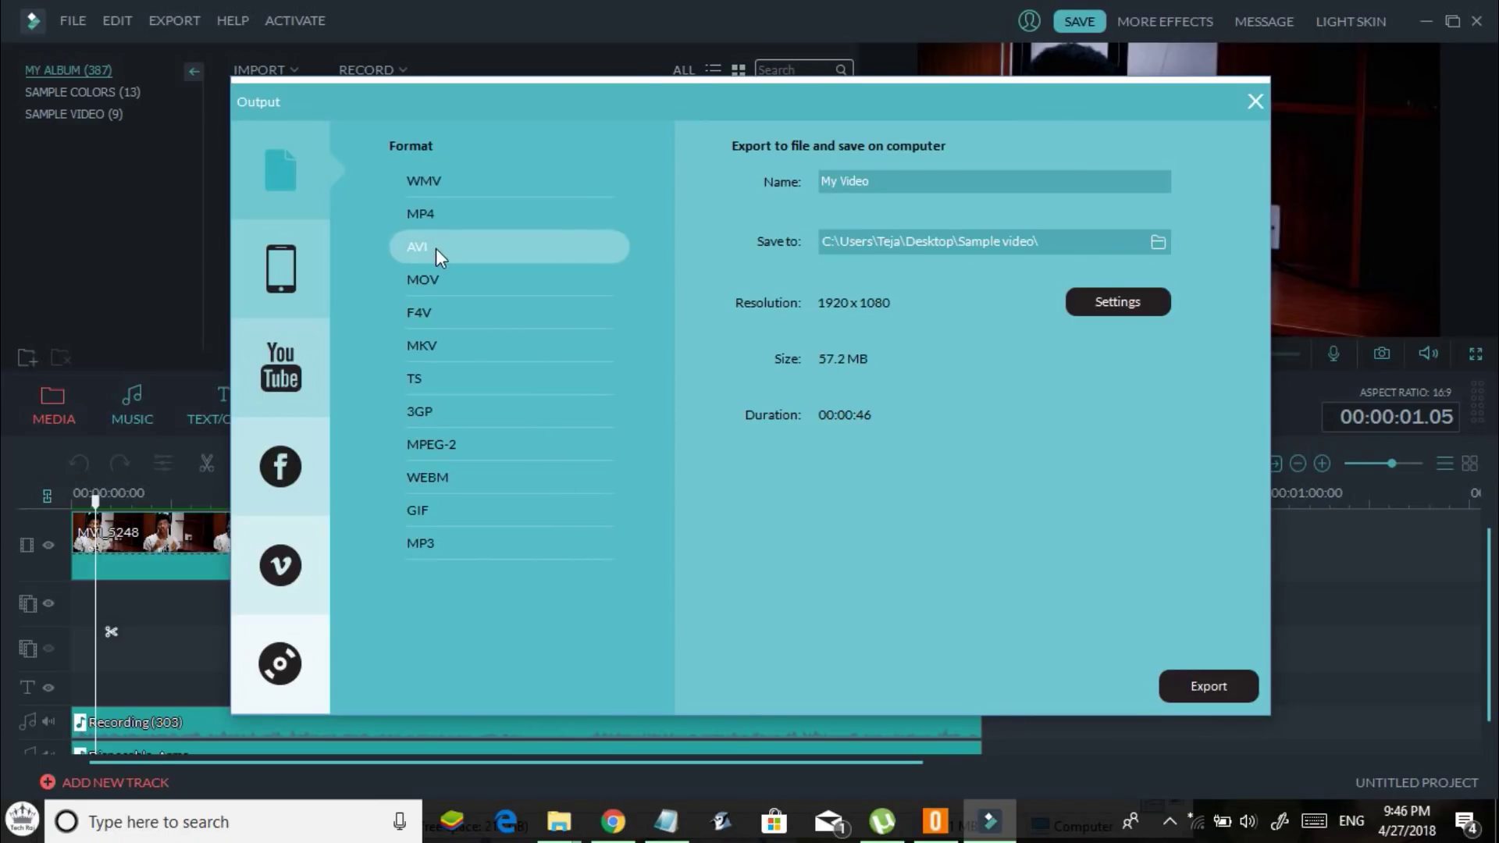
{"action": "left_click", "coordinate": [442, 281]}
{"action": "left_click", "coordinate": [445, 184]}
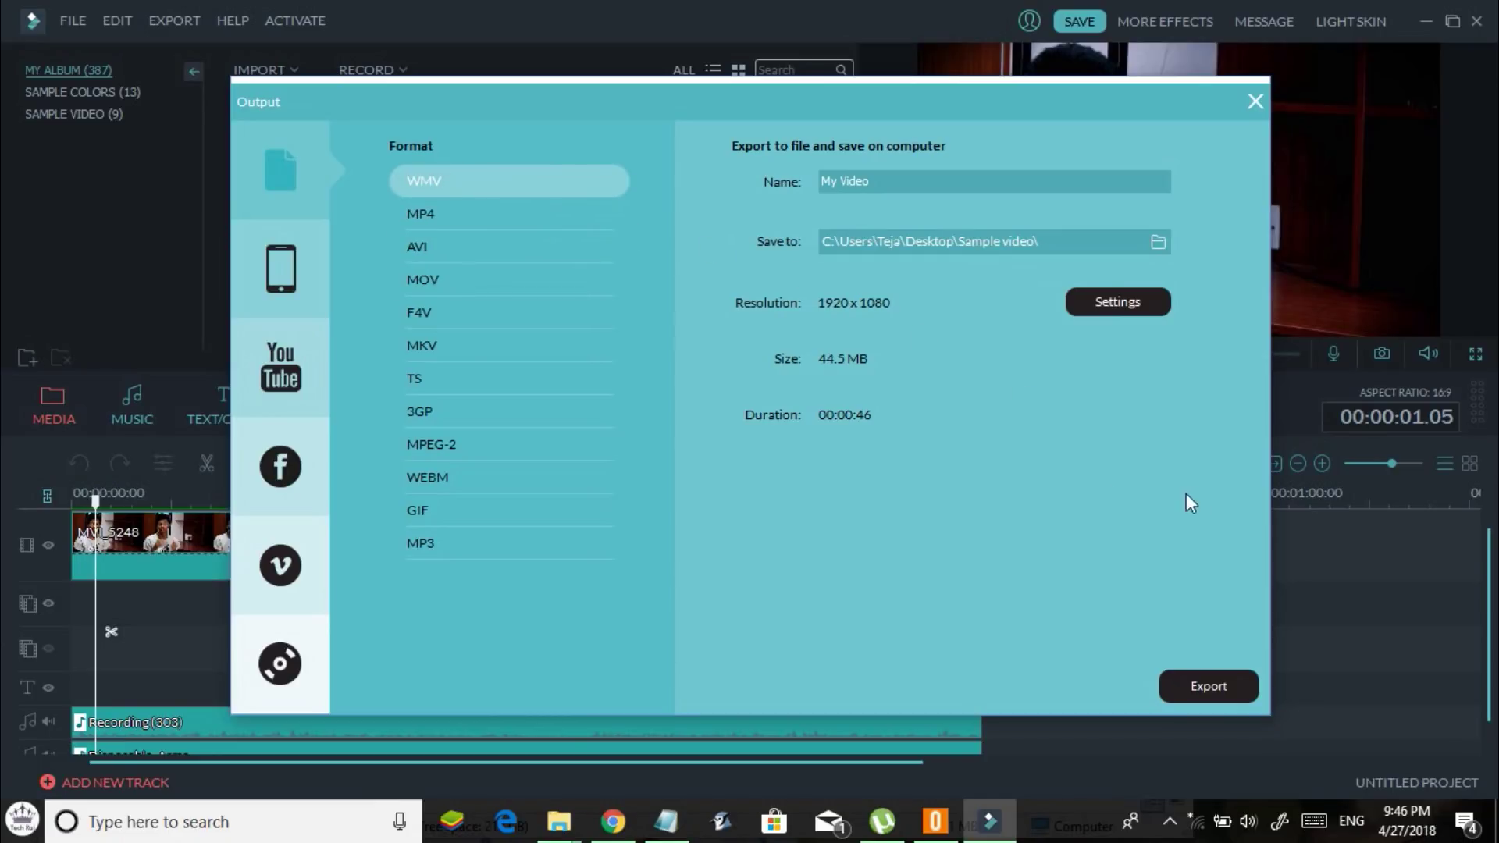
{"action": "left_click", "coordinate": [1182, 685]}
{"action": "left_click_drag", "start_coordinate": [768, 259], "coordinate": [758, 245]}
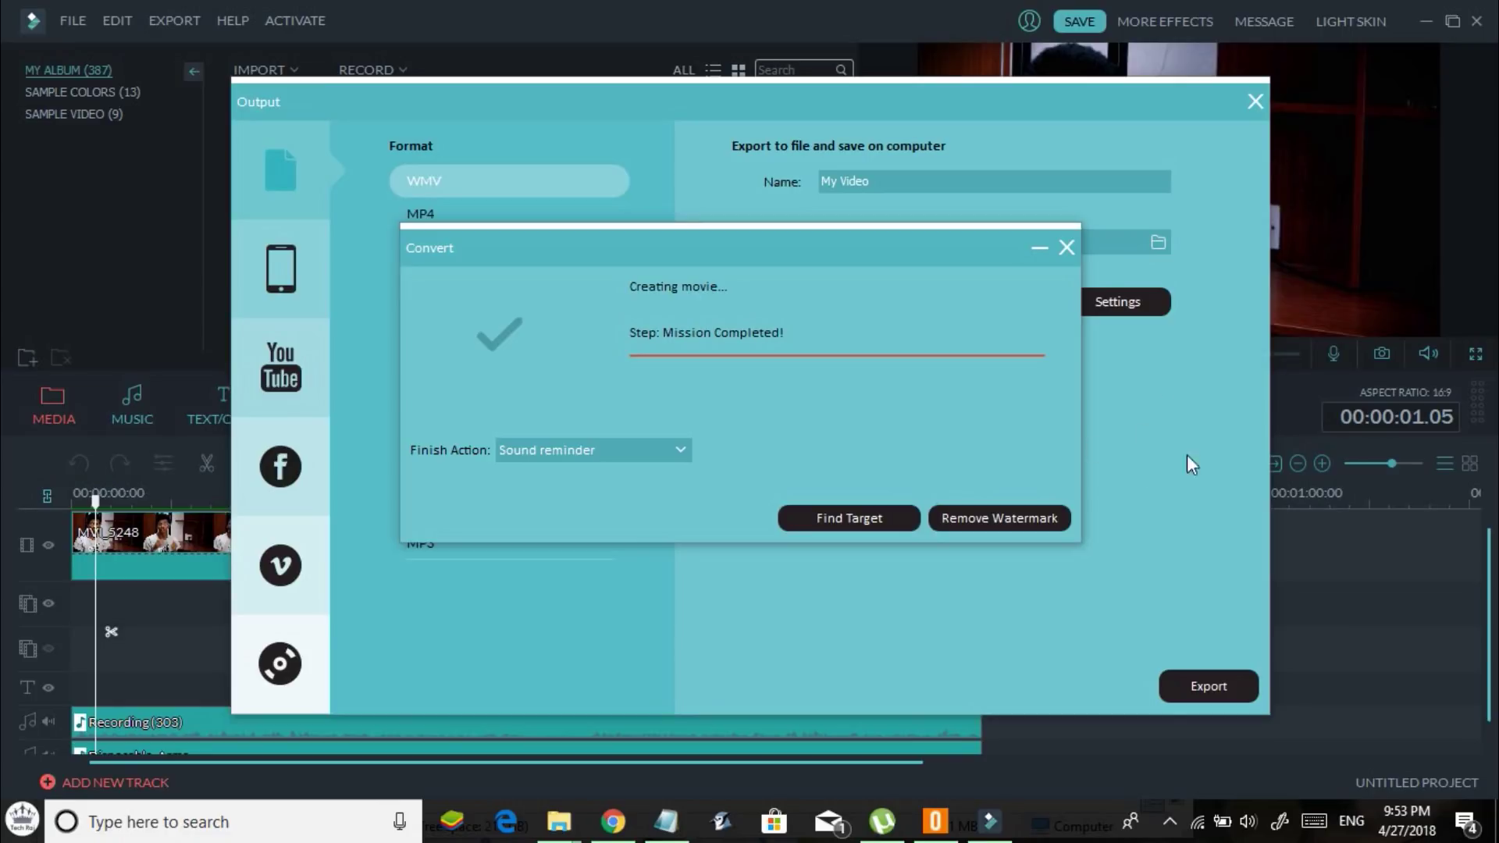
- Locate the exported file in its folder and play My Video in full screen
{"action": "left_click", "coordinate": [864, 518]}
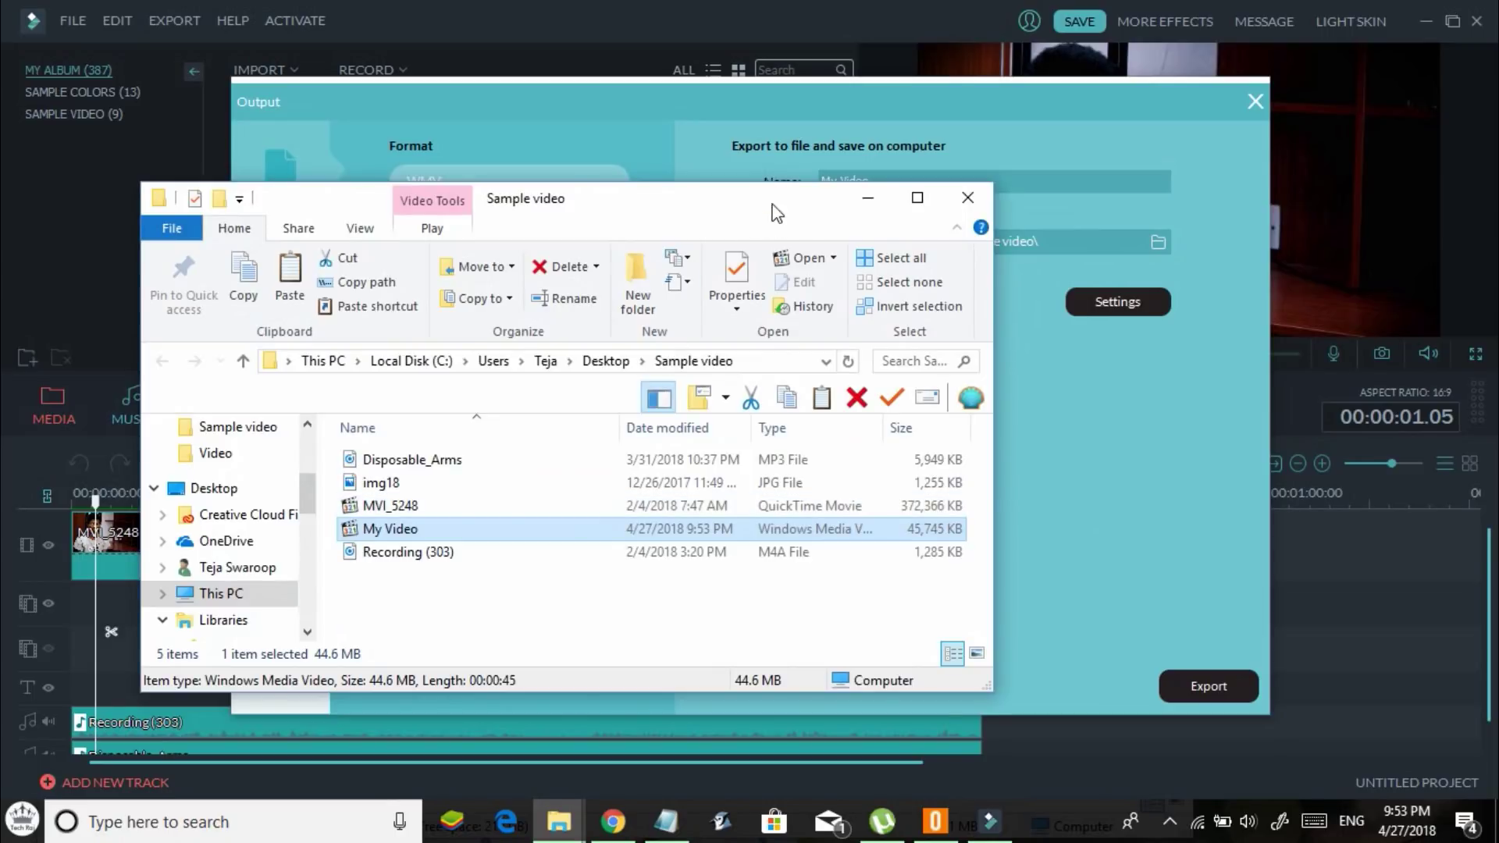
{"action": "double_click", "coordinate": [775, 211]}
{"action": "left_click", "coordinate": [252, 339]}
{"action": "double_click", "coordinate": [361, 341]}
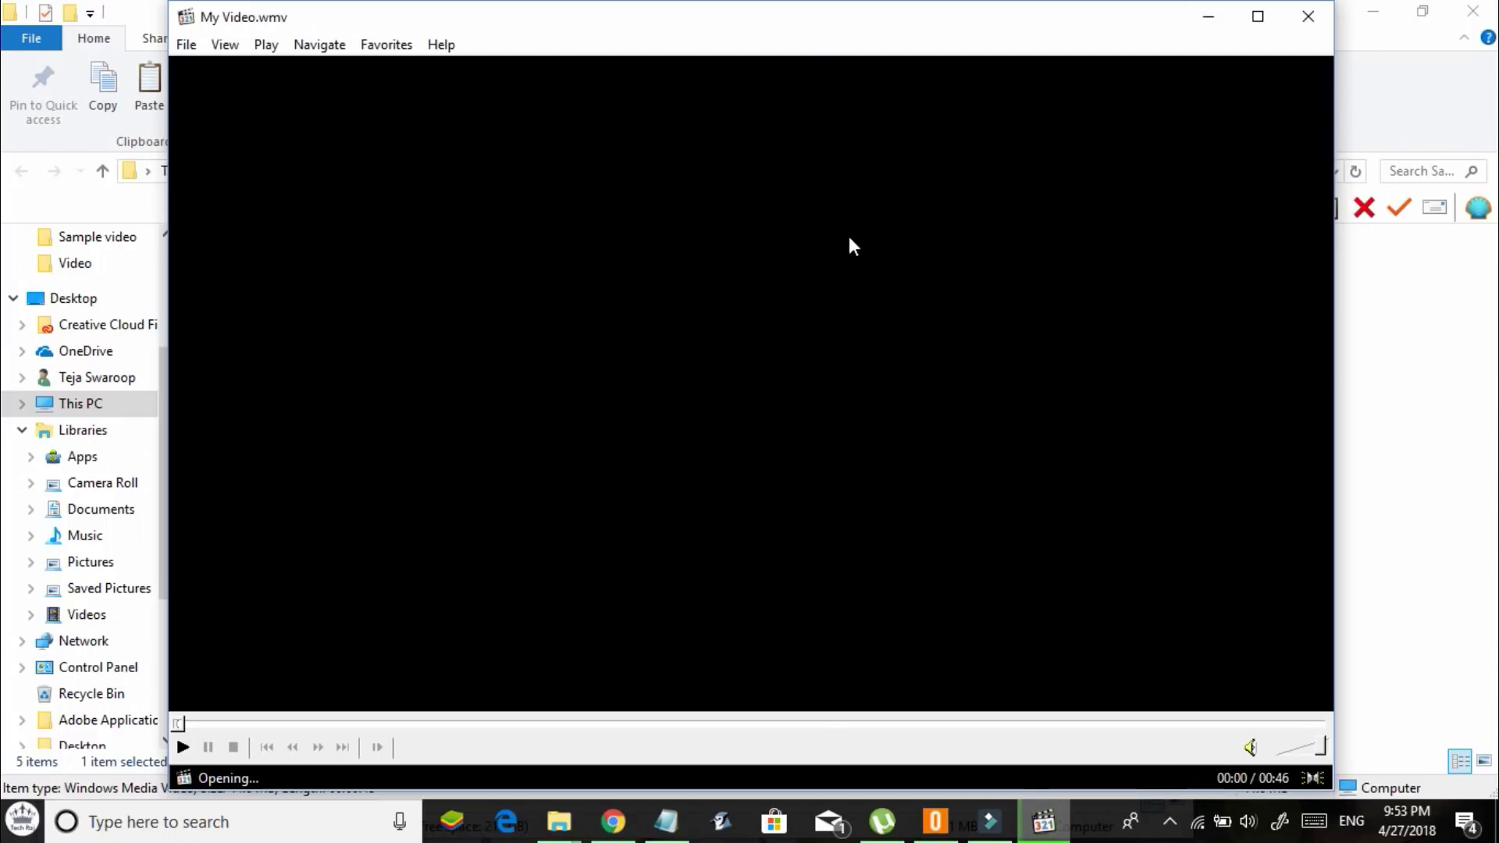
{"action": "double_click", "coordinate": [852, 245]}
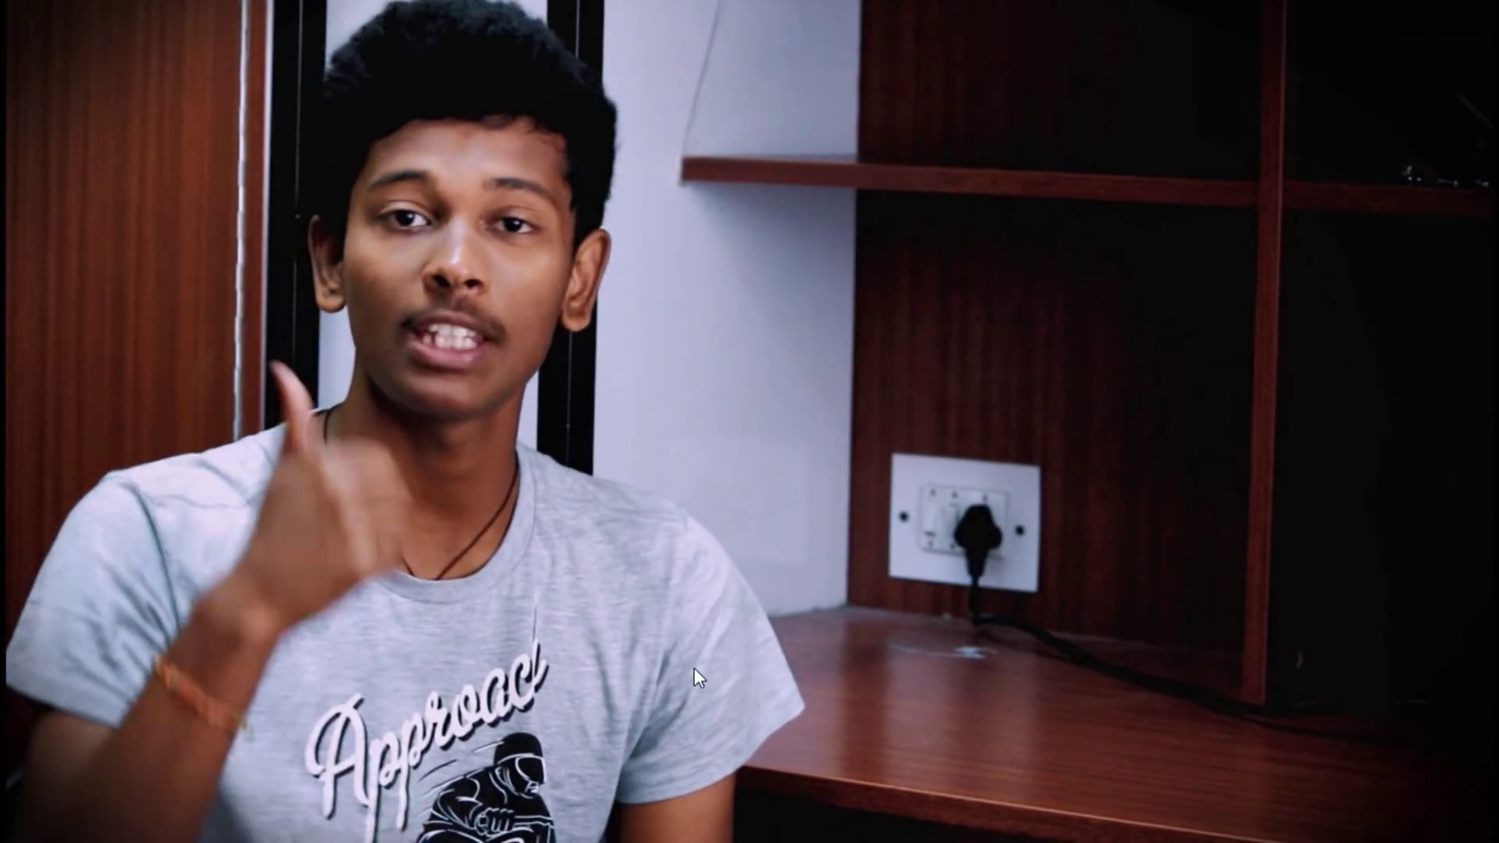
- Skip ahead in the exported video, leave full screen, close the player and switch to Filmora
{"action": "mouse_move", "coordinate": [695, 804]}
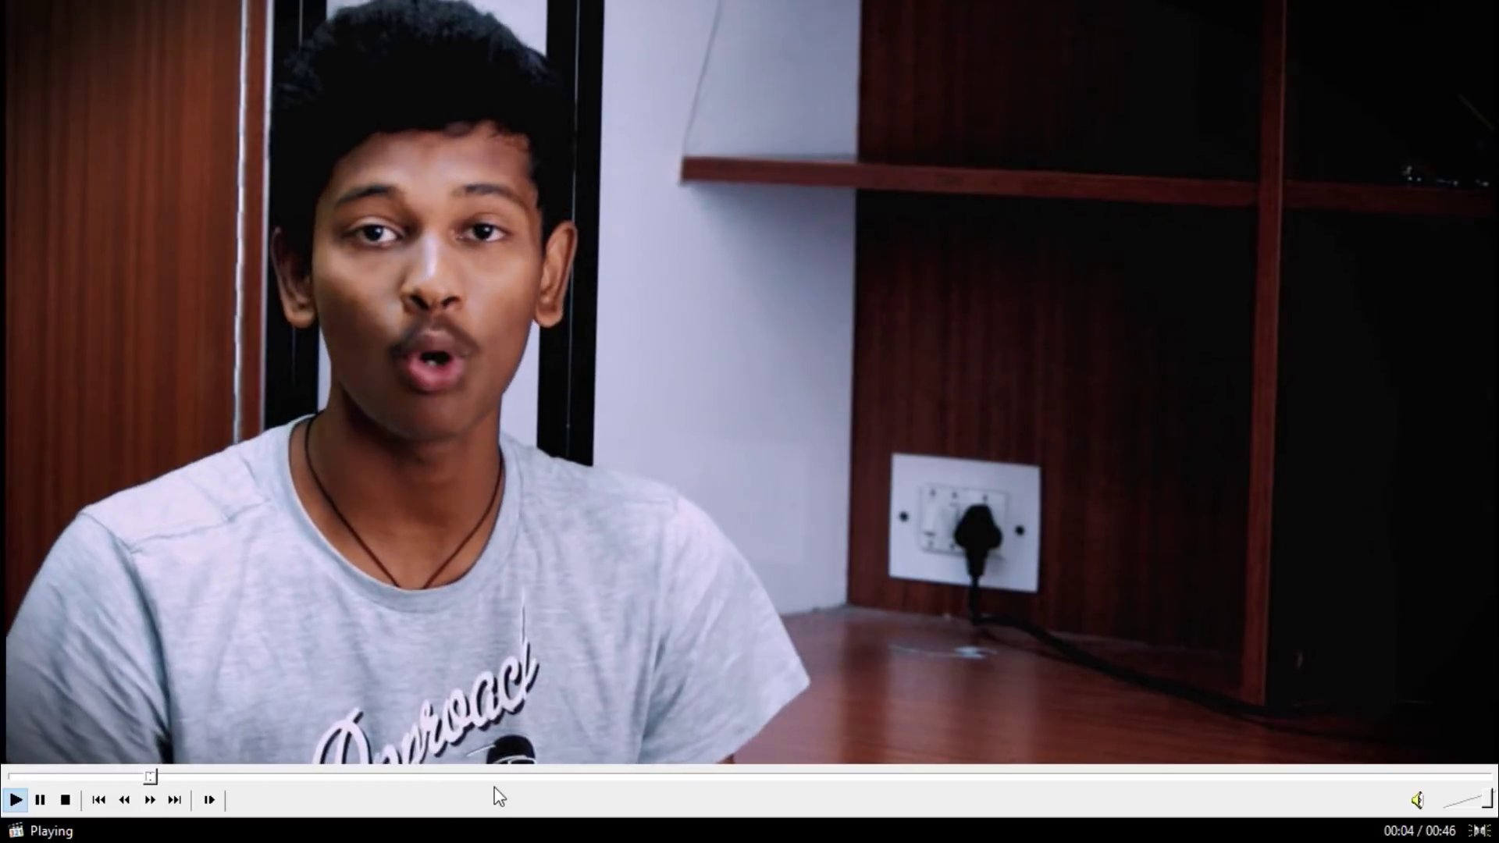
{"action": "left_click", "coordinate": [495, 777]}
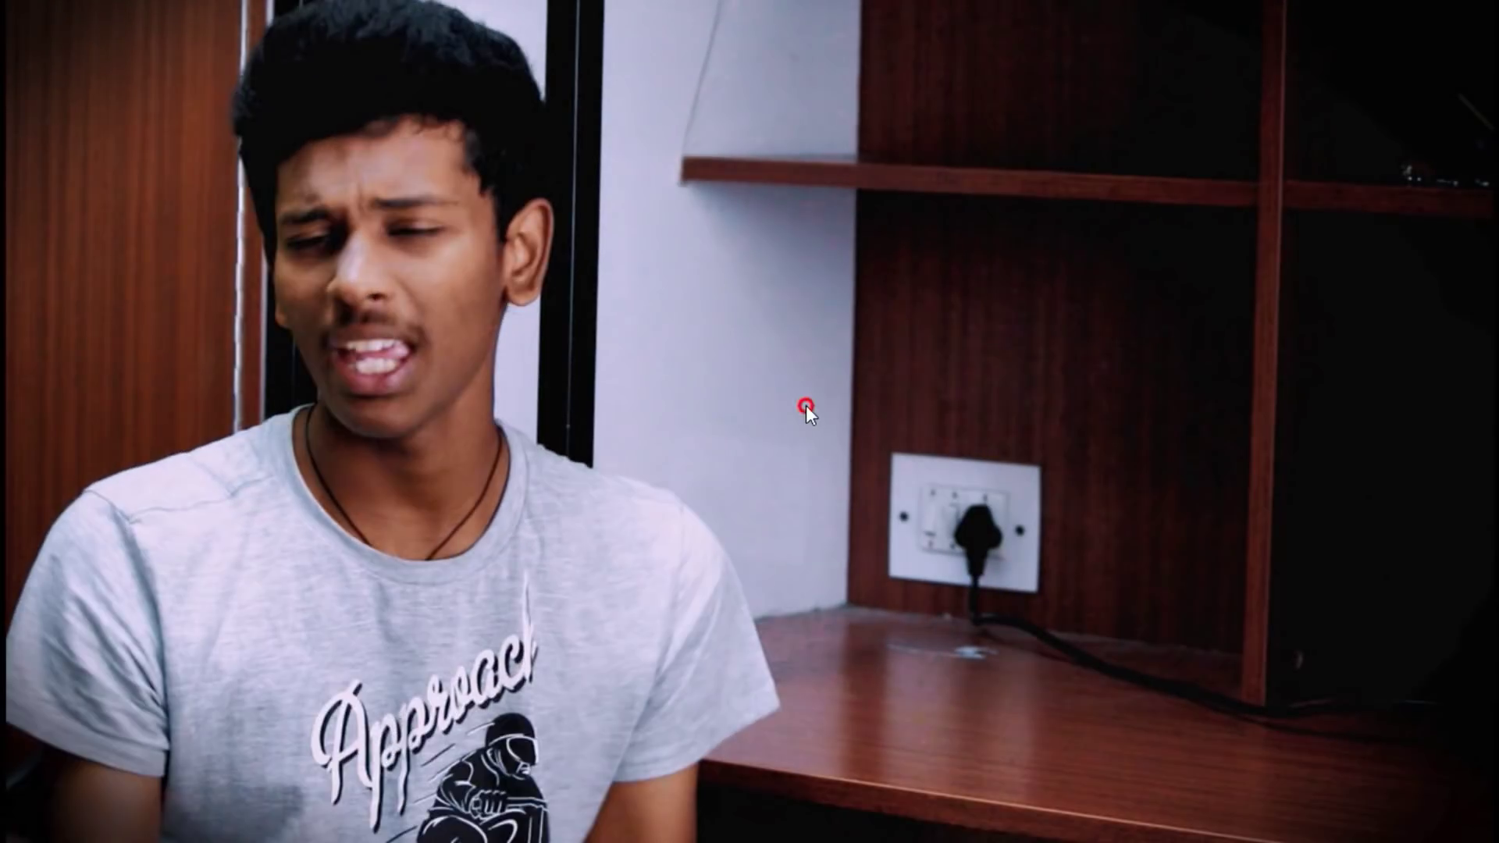
{"action": "double_click", "coordinate": [806, 405]}
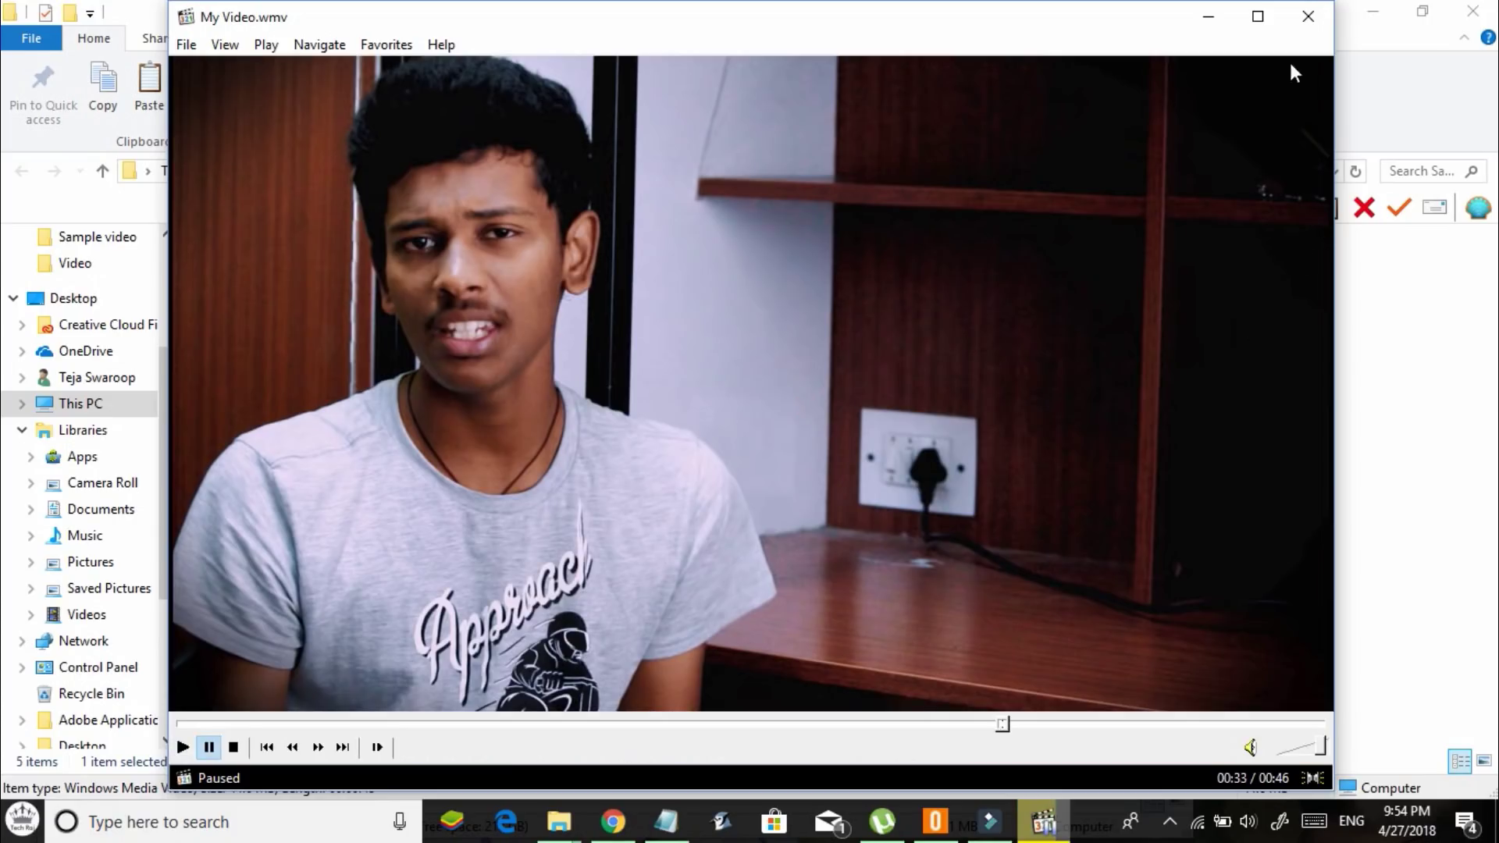
{"action": "left_click", "coordinate": [1305, 23]}
{"action": "key", "text": "alt+Tab"}
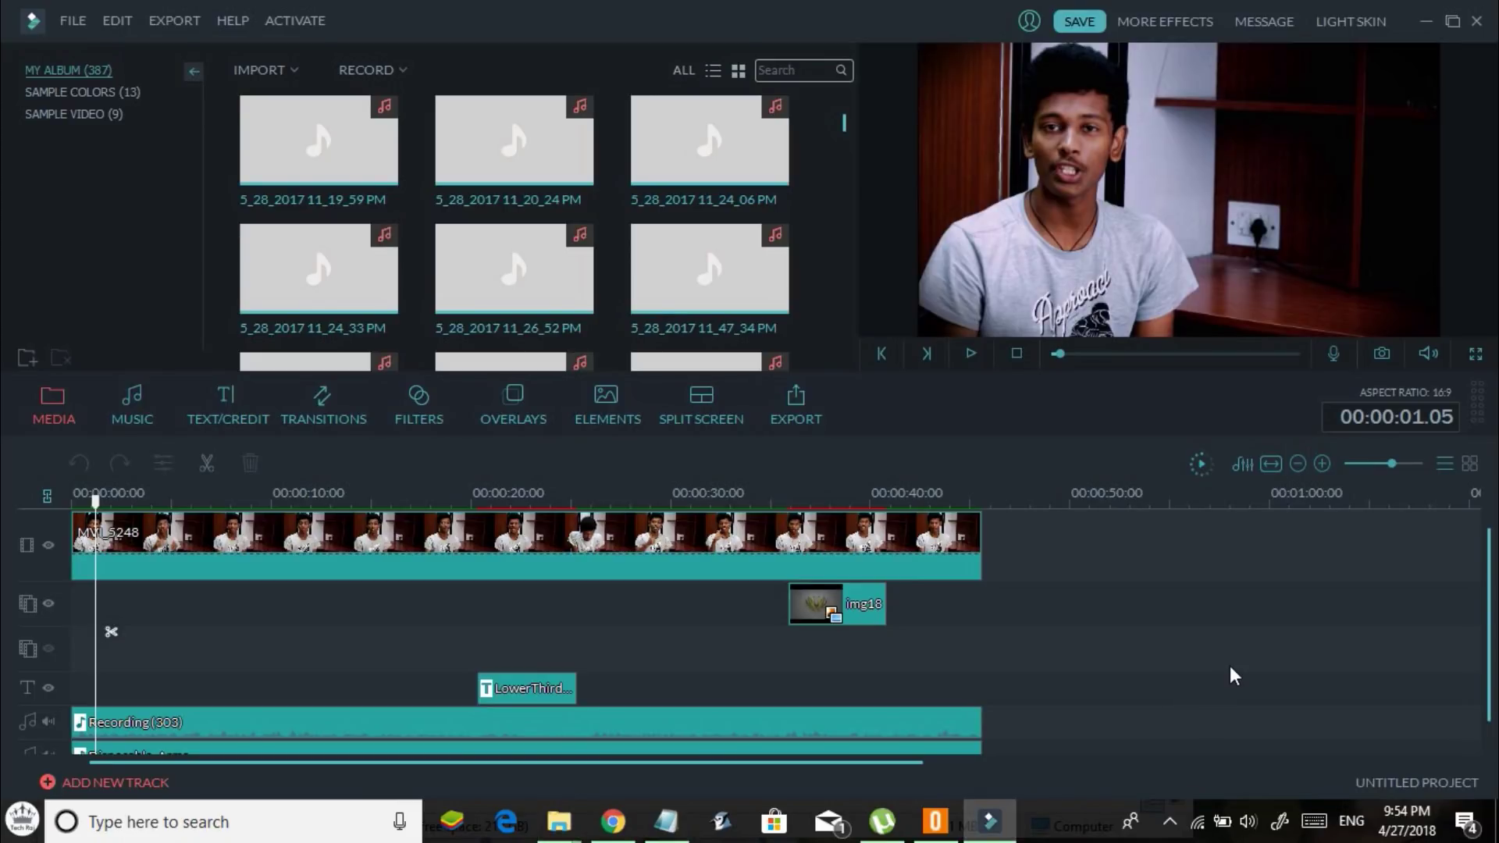
- Switch to the Sample video folder, replay the exported My Video file and close the player
{"action": "mouse_move", "coordinate": [558, 819]}
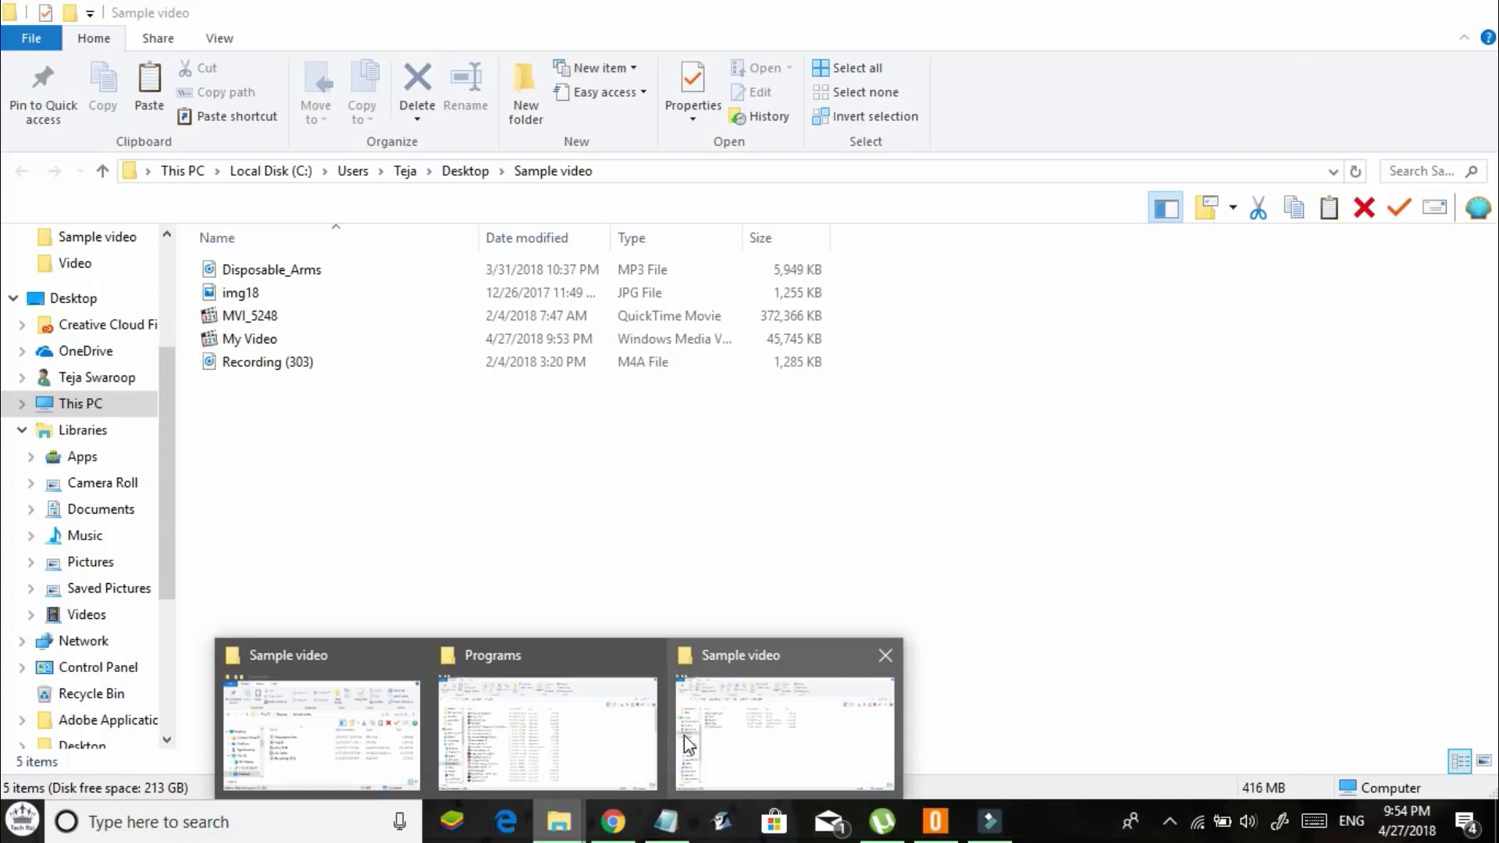
{"action": "left_click", "coordinate": [684, 734]}
{"action": "double_click", "coordinate": [415, 338]}
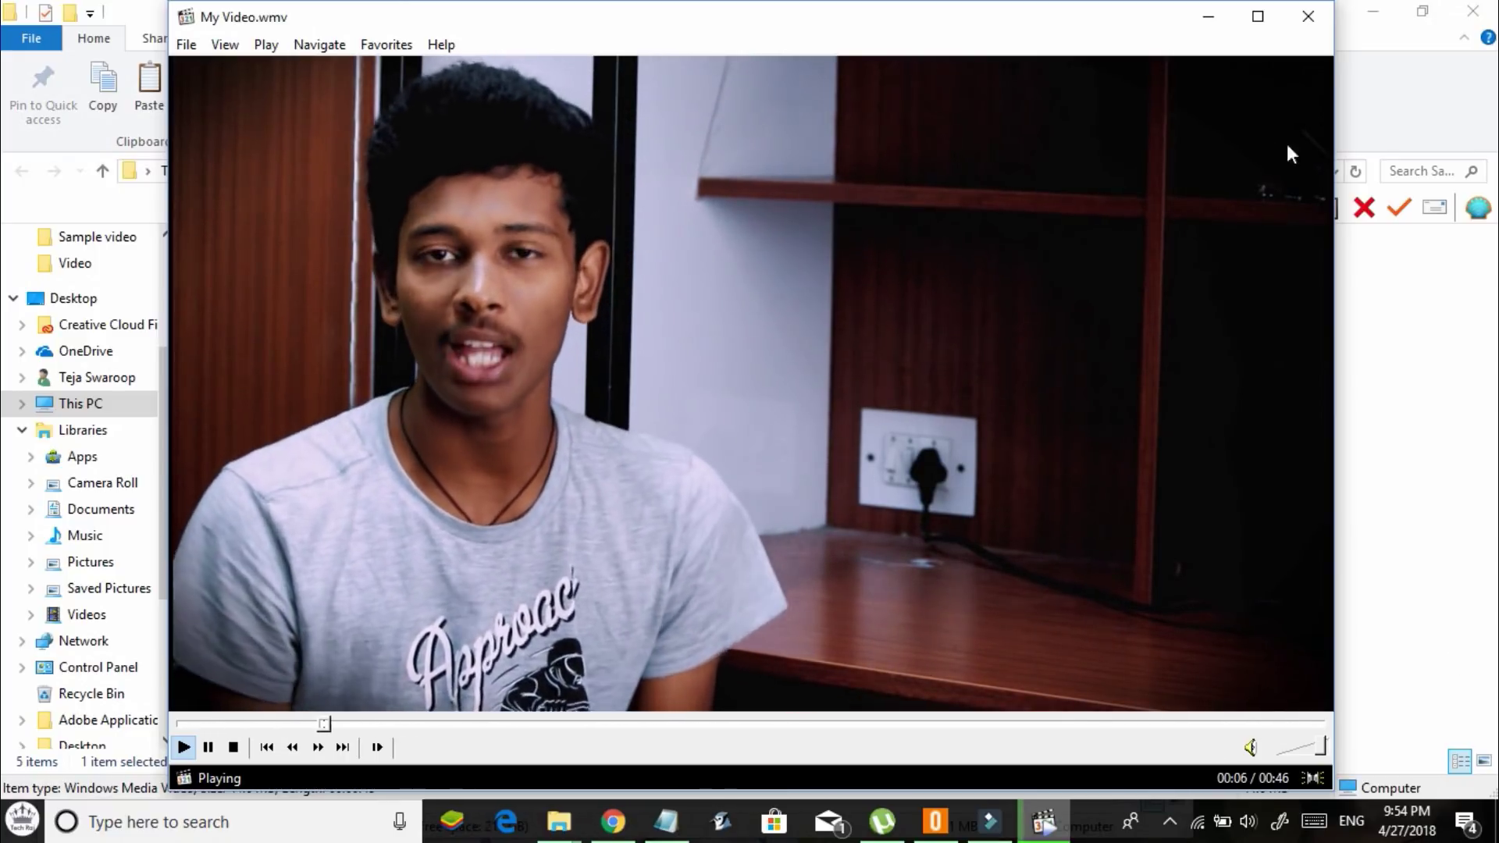
{"action": "left_click", "coordinate": [1308, 15]}
{"action": "left_click", "coordinate": [1263, 367]}
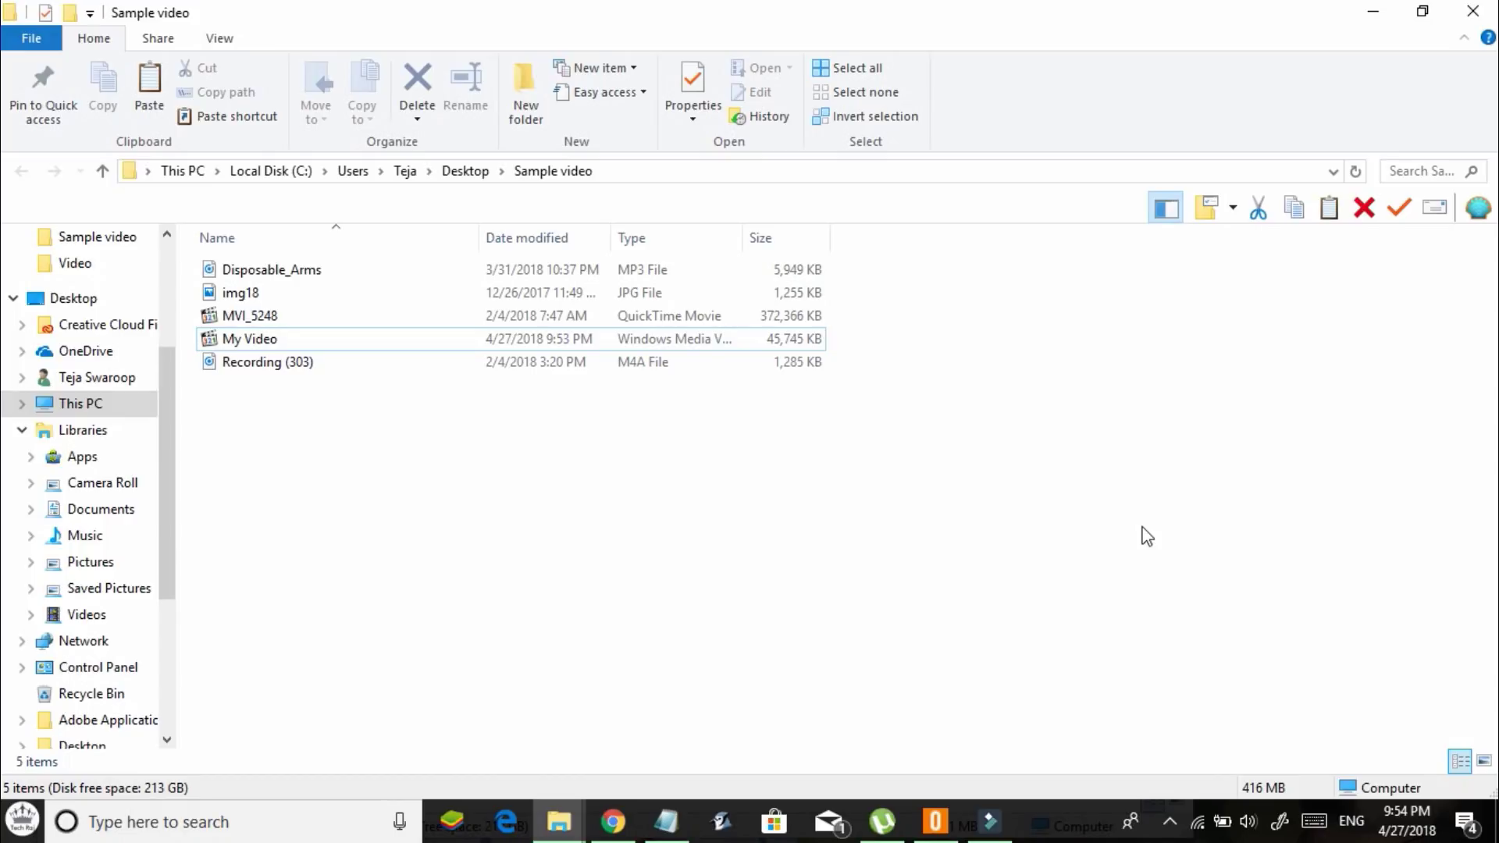
- Switch back to Filmora and open the form for creating a Wondershare ID
{"action": "left_click", "coordinate": [1007, 816]}
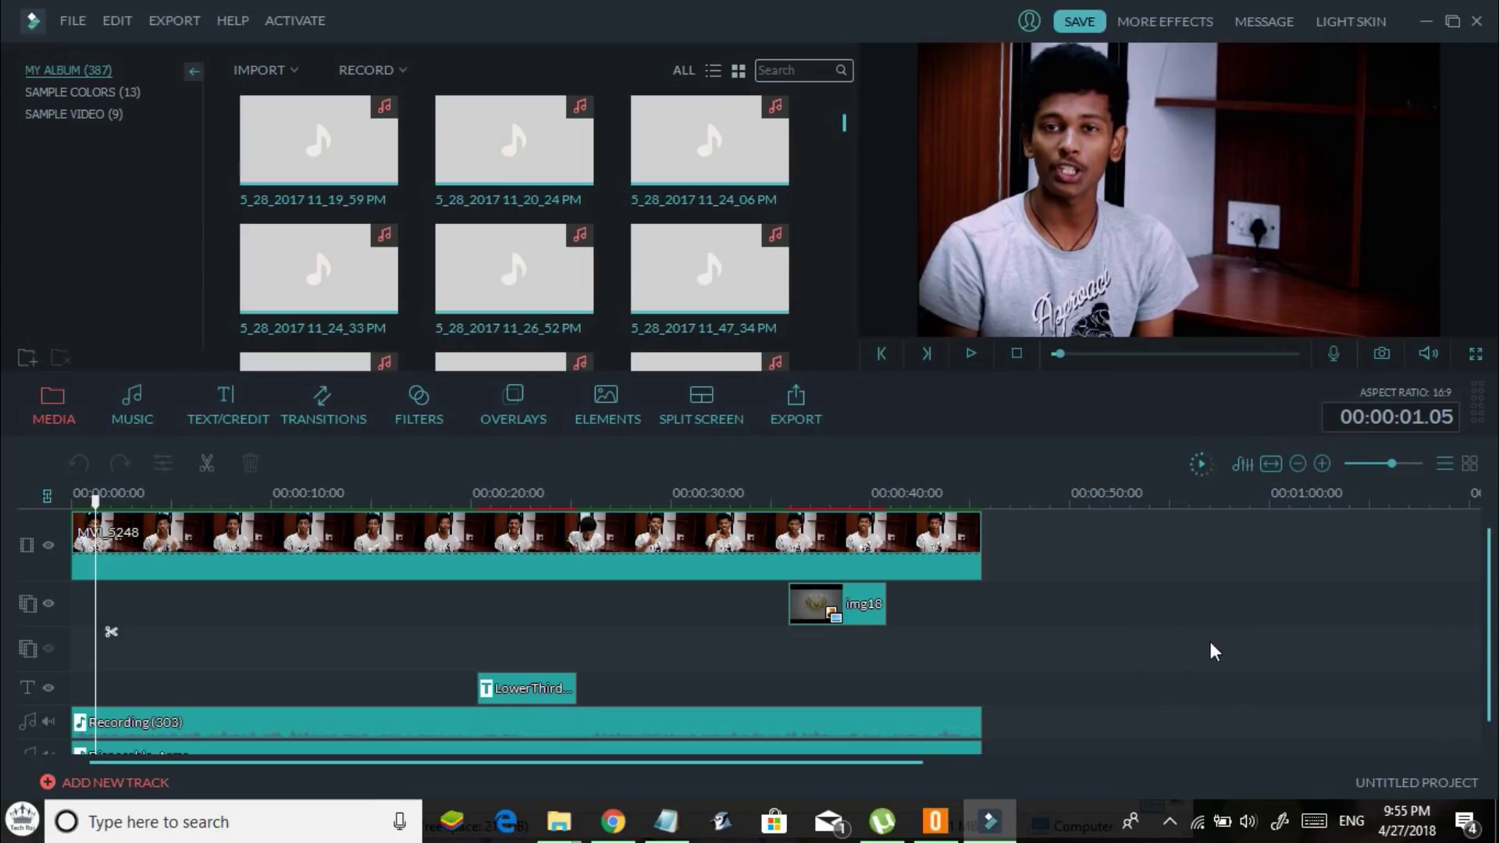
{"action": "left_click", "coordinate": [1029, 23]}
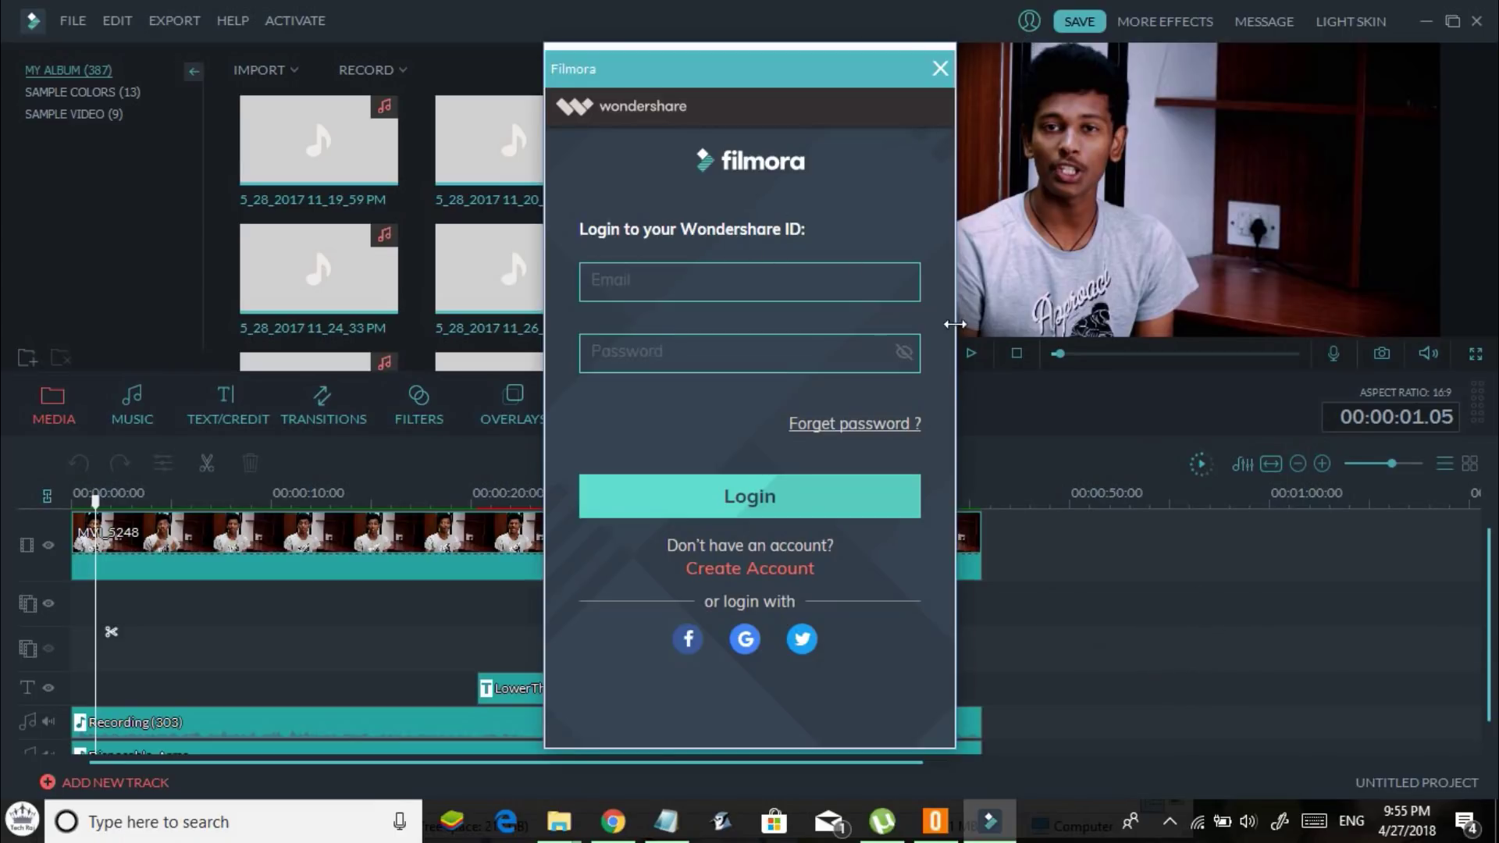
{"action": "left_click", "coordinate": [715, 572]}
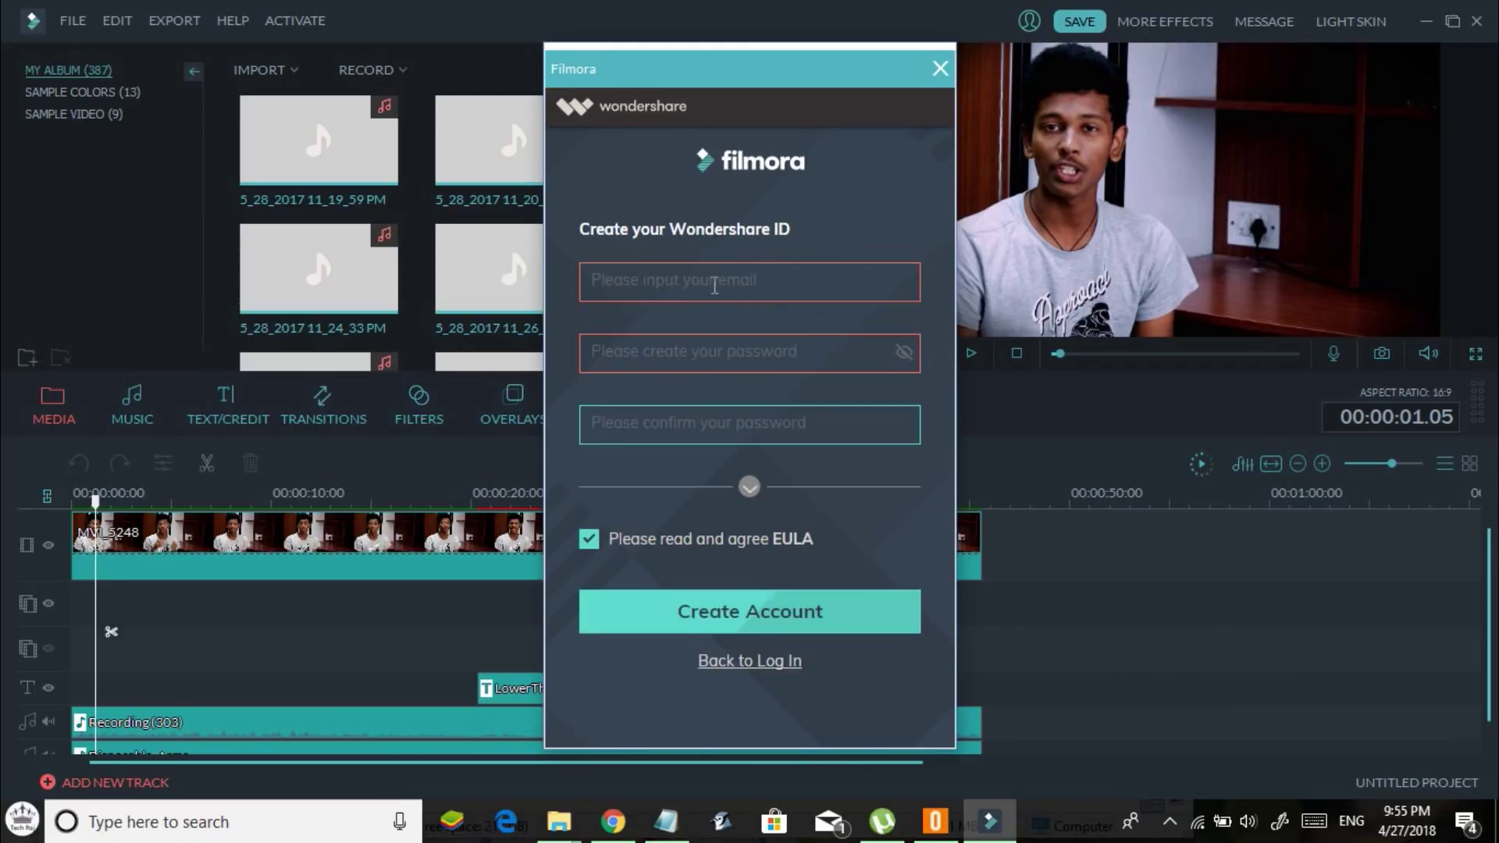
- Return to the Wondershare ID login form and enter the account's e-mail address
{"action": "left_click", "coordinate": [741, 414]}
{"action": "left_click", "coordinate": [769, 662]}
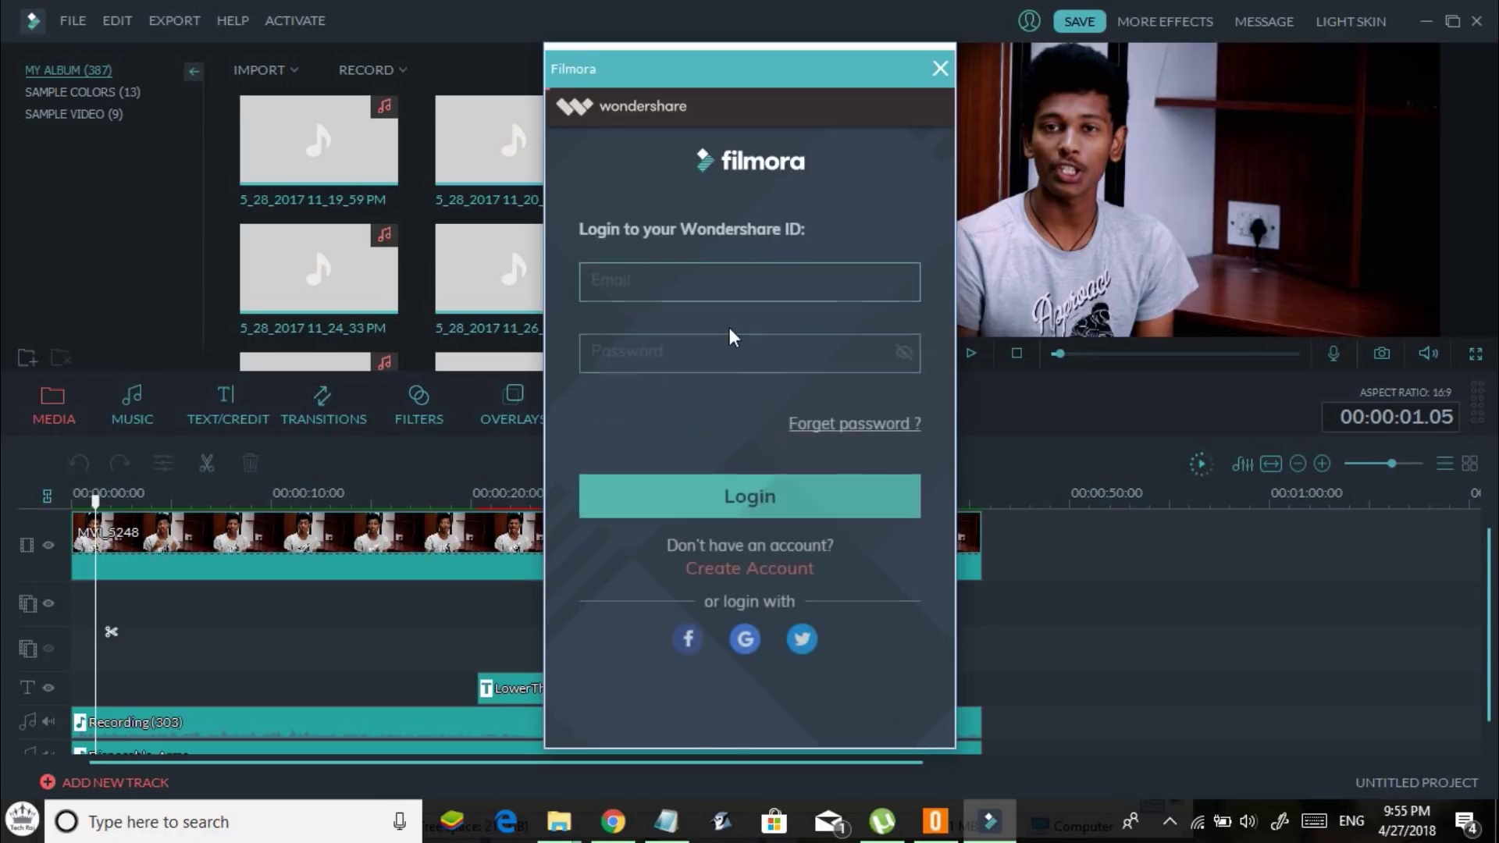
{"action": "left_click", "coordinate": [722, 283]}
{"action": "type", "text": "tswaro"}
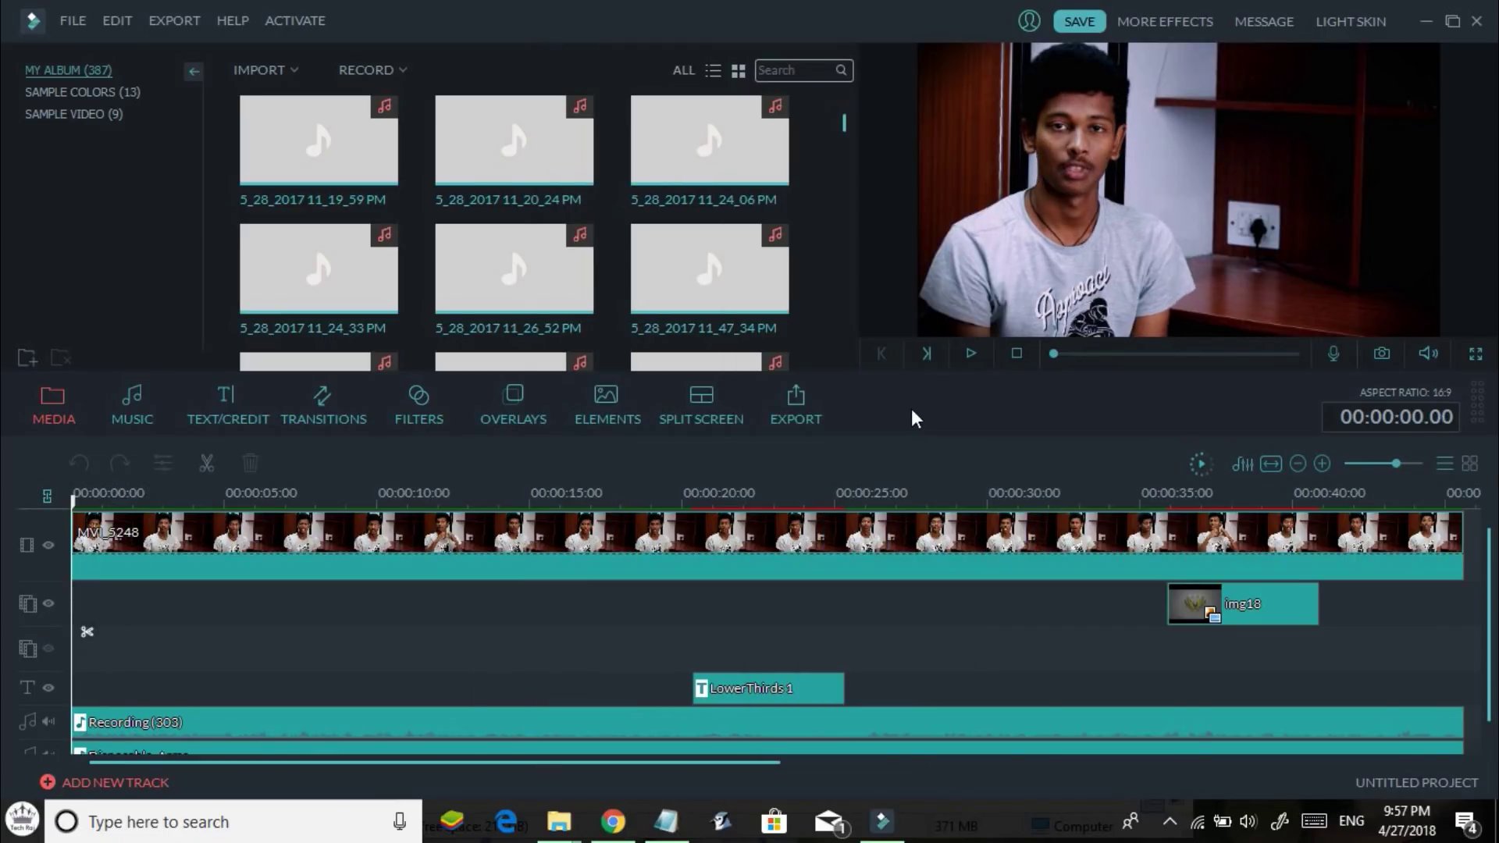
- Open Filmora's purchase page from the trial notice shown on export and examine the Individual licence plans
{"action": "left_click", "coordinate": [812, 418]}
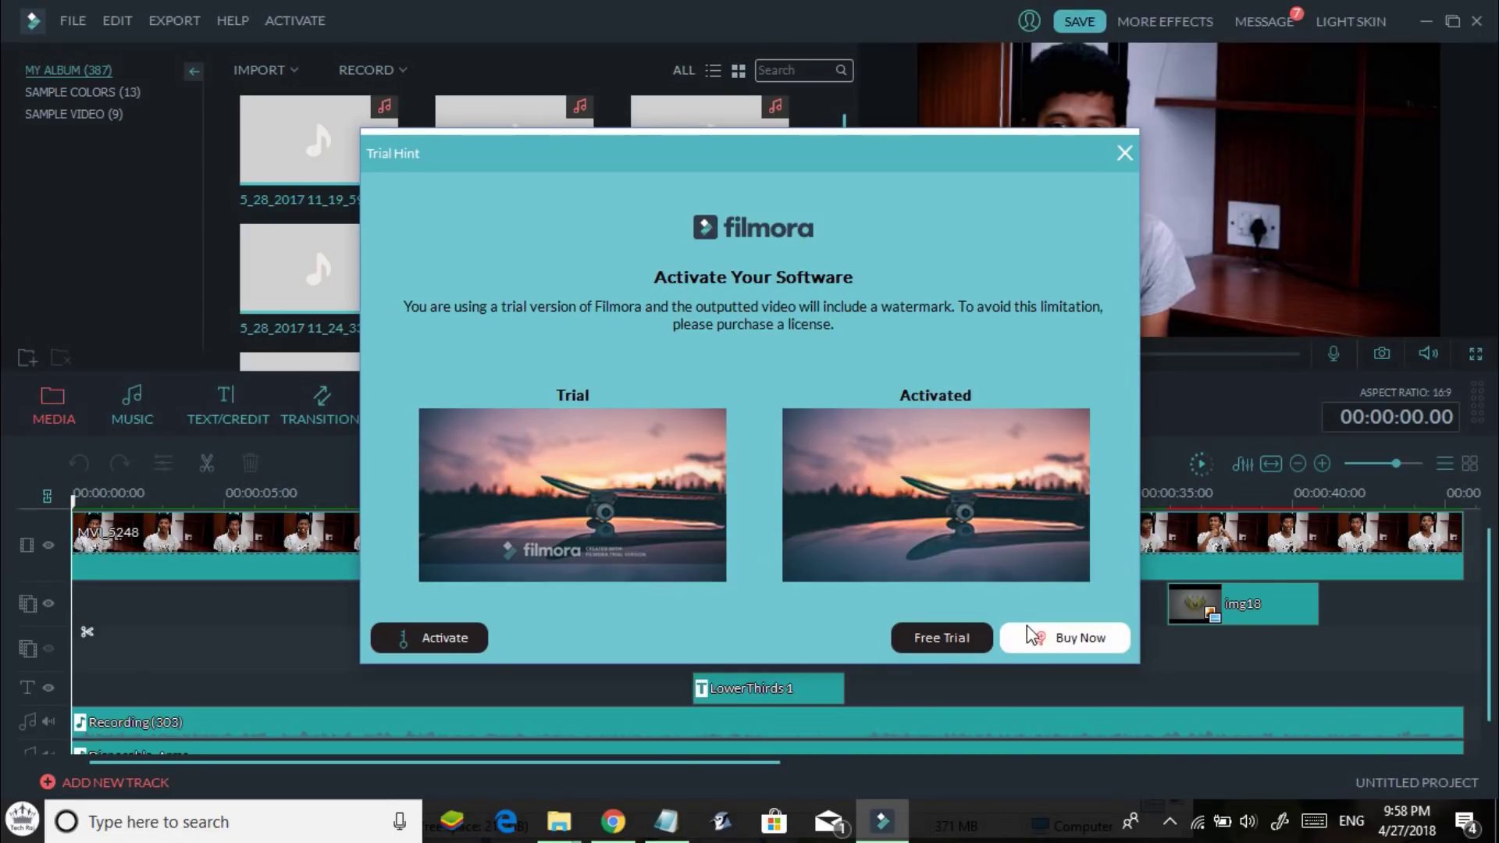
{"action": "left_click", "coordinate": [1065, 641]}
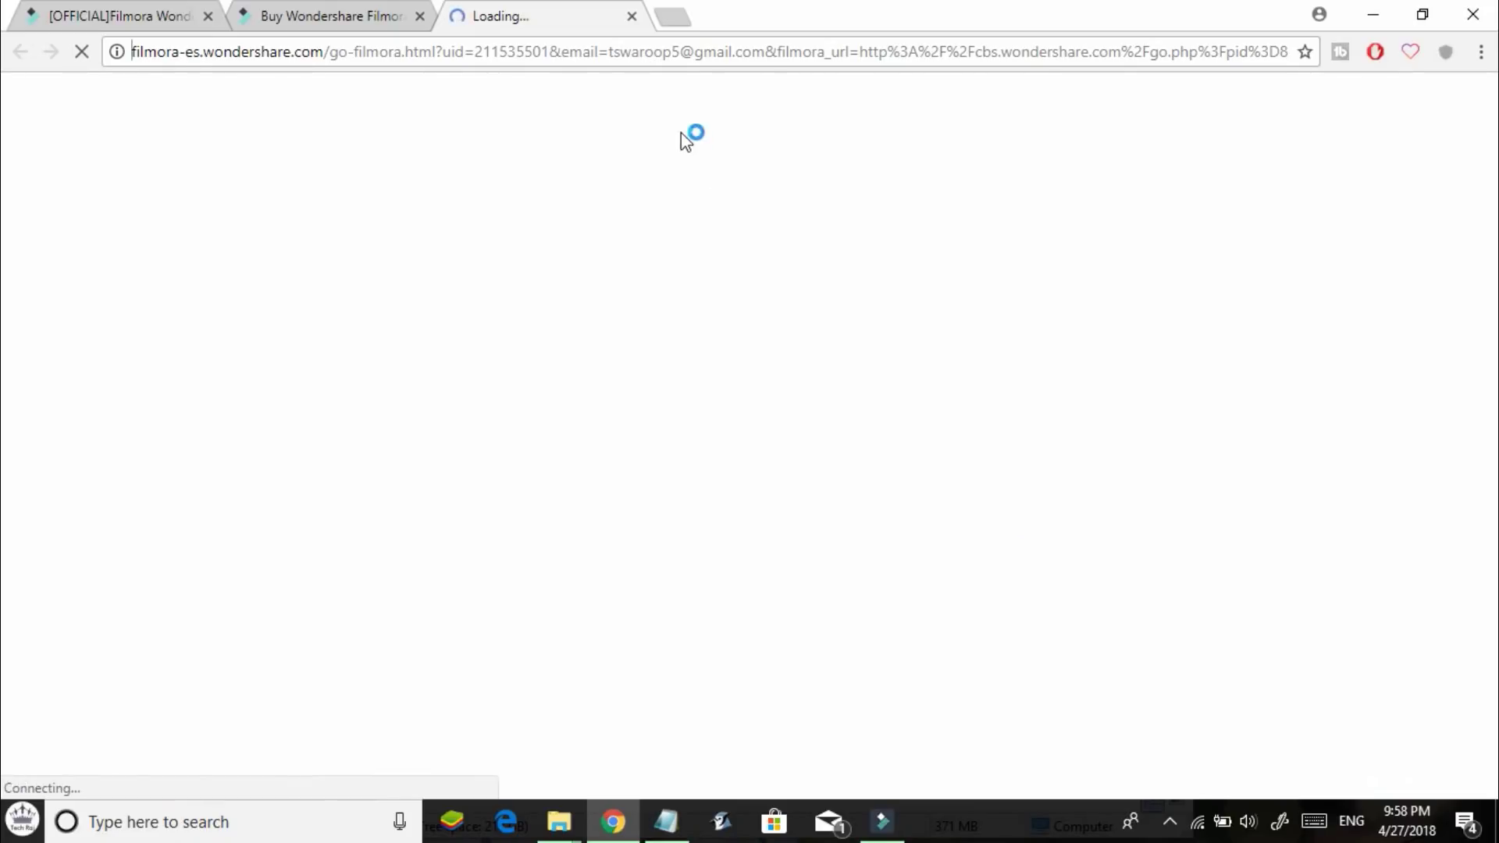
{"action": "left_click", "coordinate": [653, 57]}
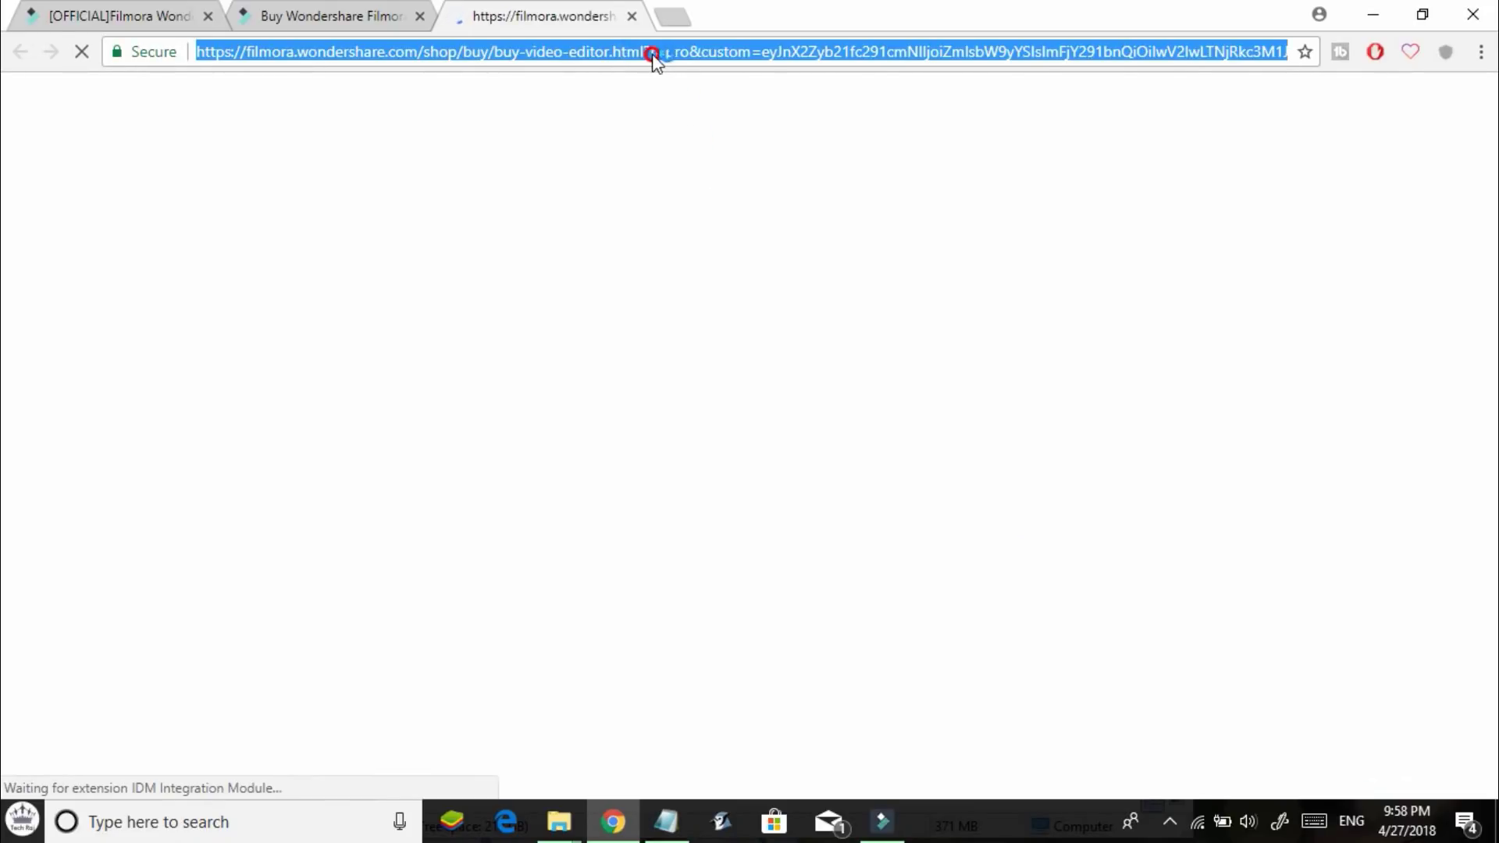
{"action": "left_click", "coordinate": [653, 57]}
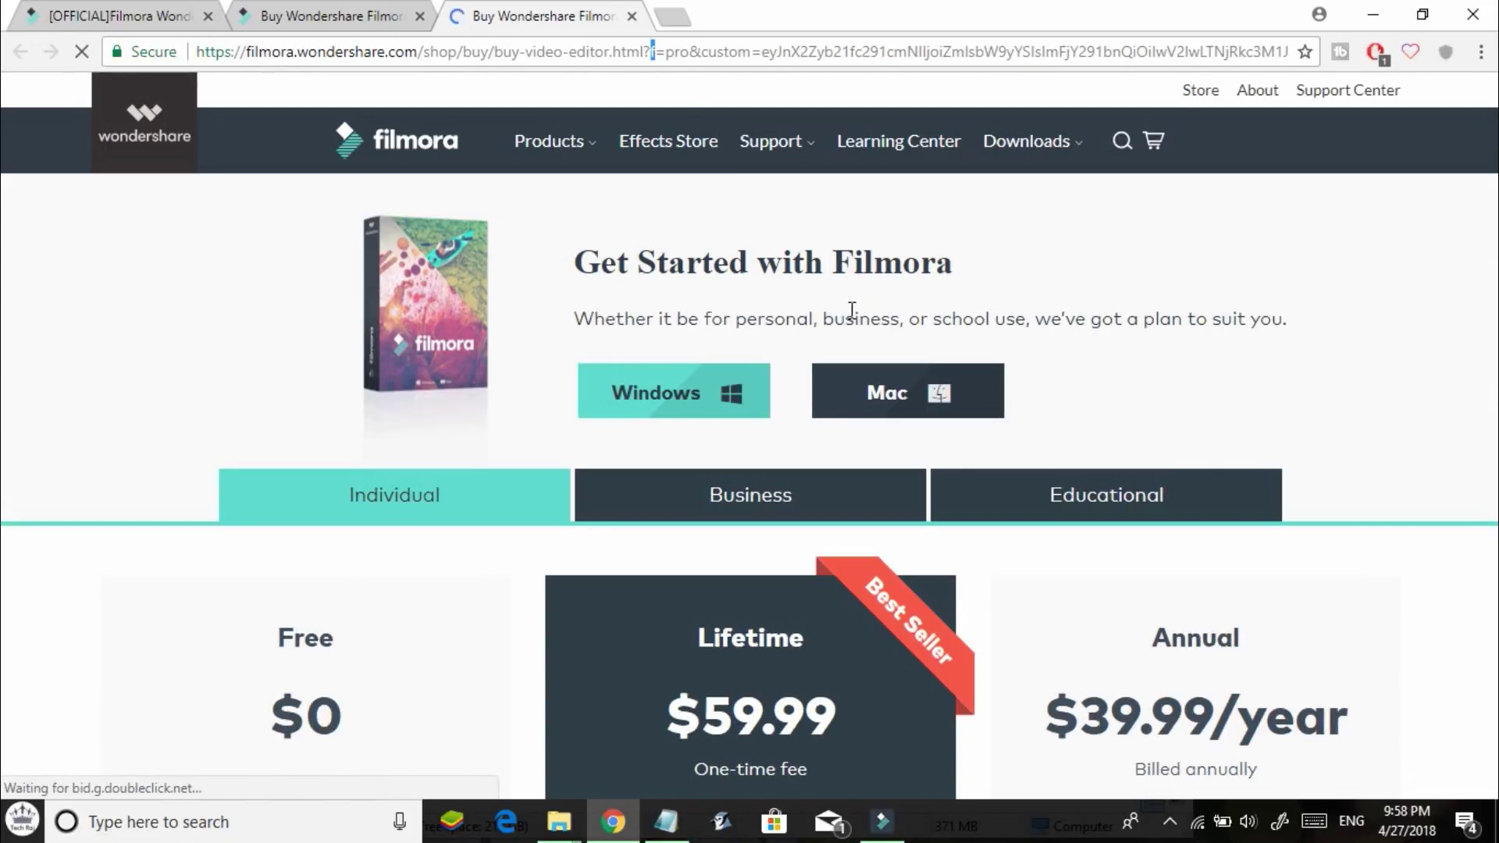
{"action": "scroll", "coordinate": [851, 316], "scroll_direction": "down", "scroll_amount": 1}
{"action": "scroll", "coordinate": [856, 320], "scroll_direction": "down", "scroll_amount": 2}
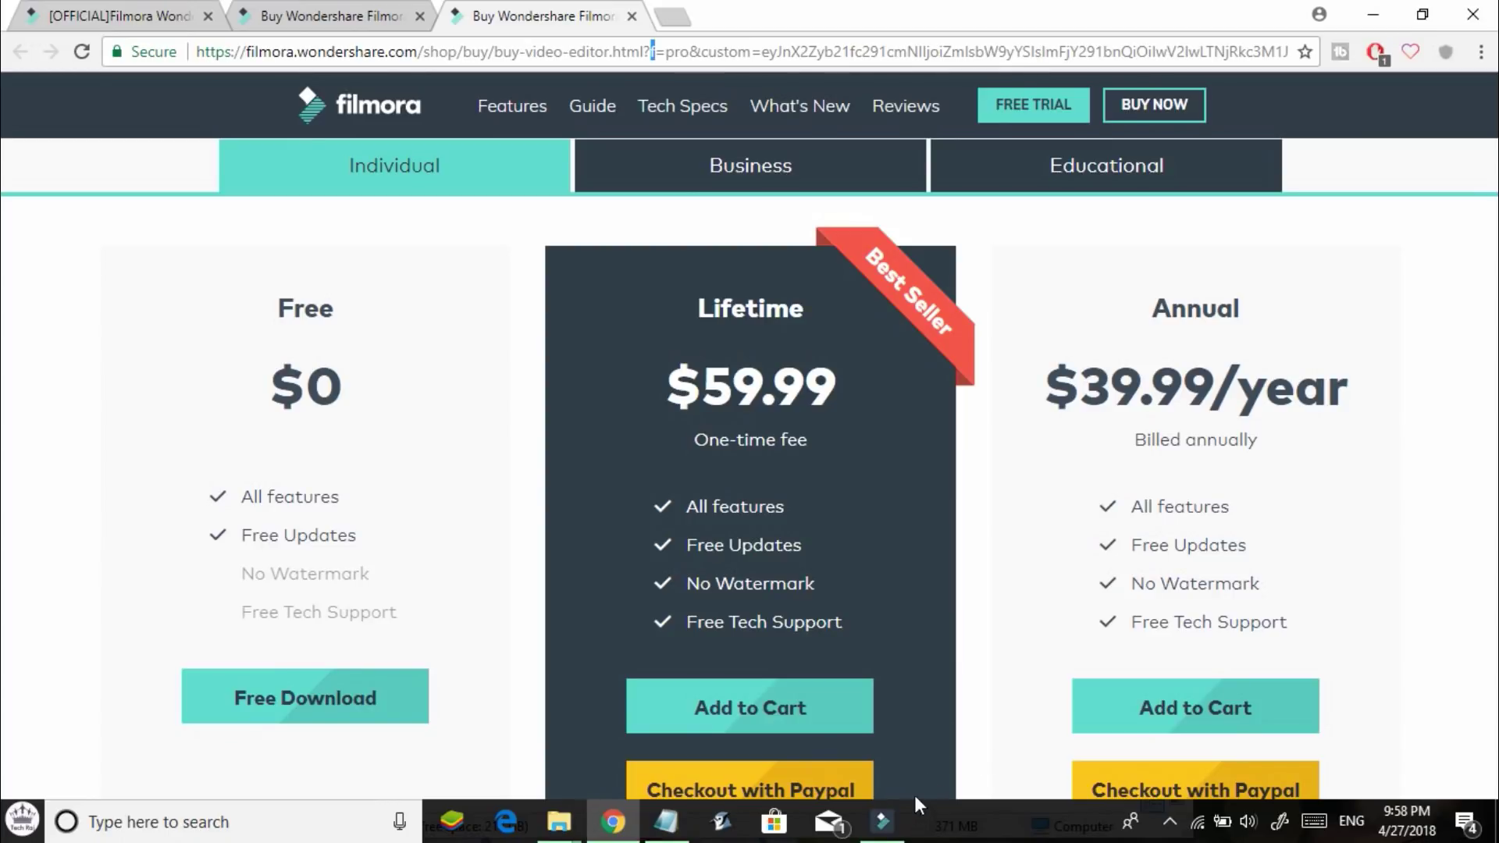
- Switch back to Filmora and dismiss the question about the payment status
{"action": "left_click", "coordinate": [901, 818]}
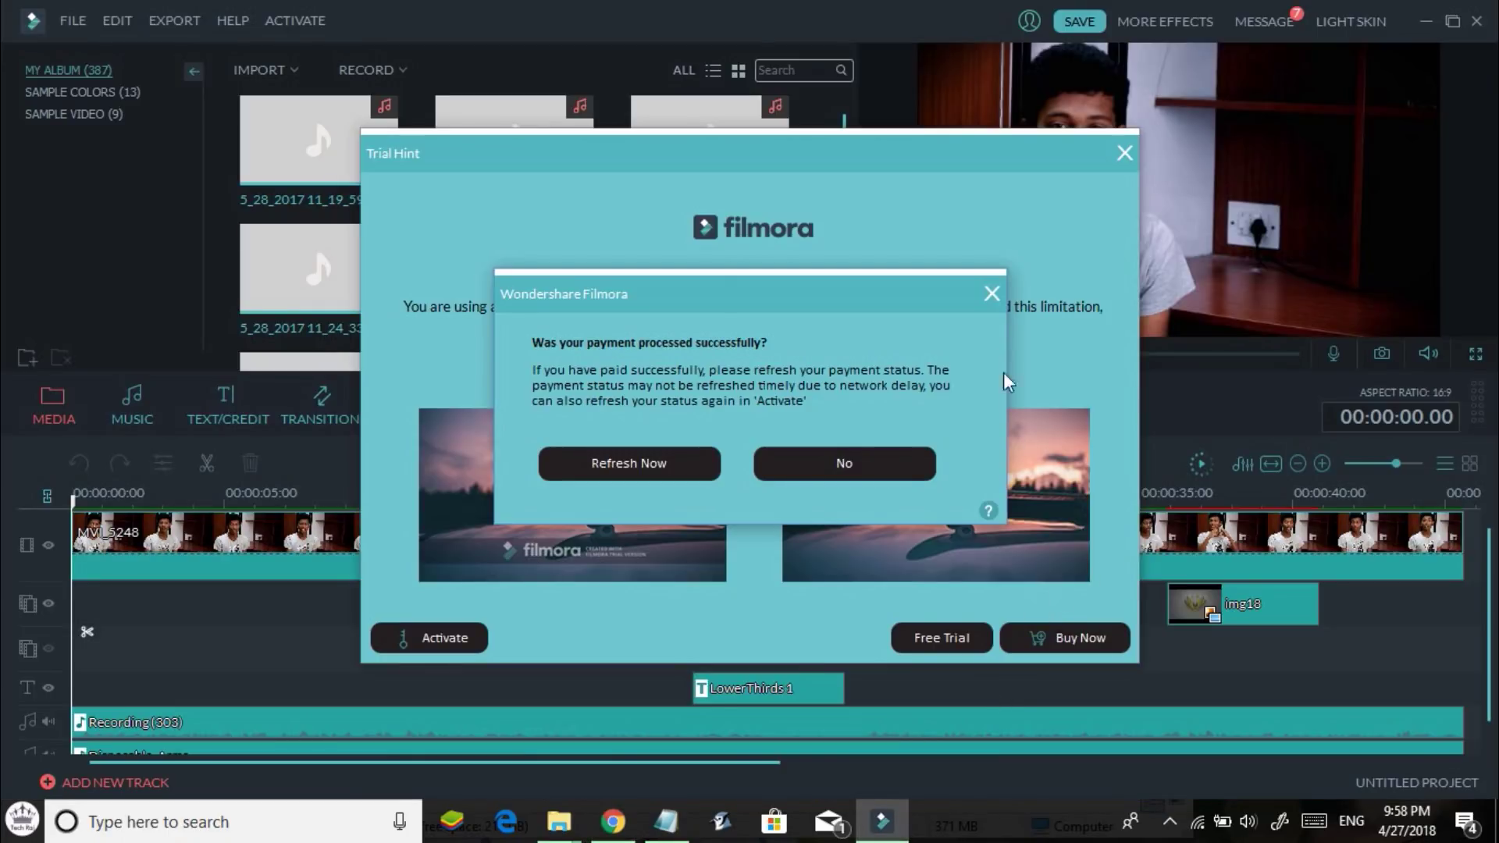
{"action": "left_click", "coordinate": [991, 295]}
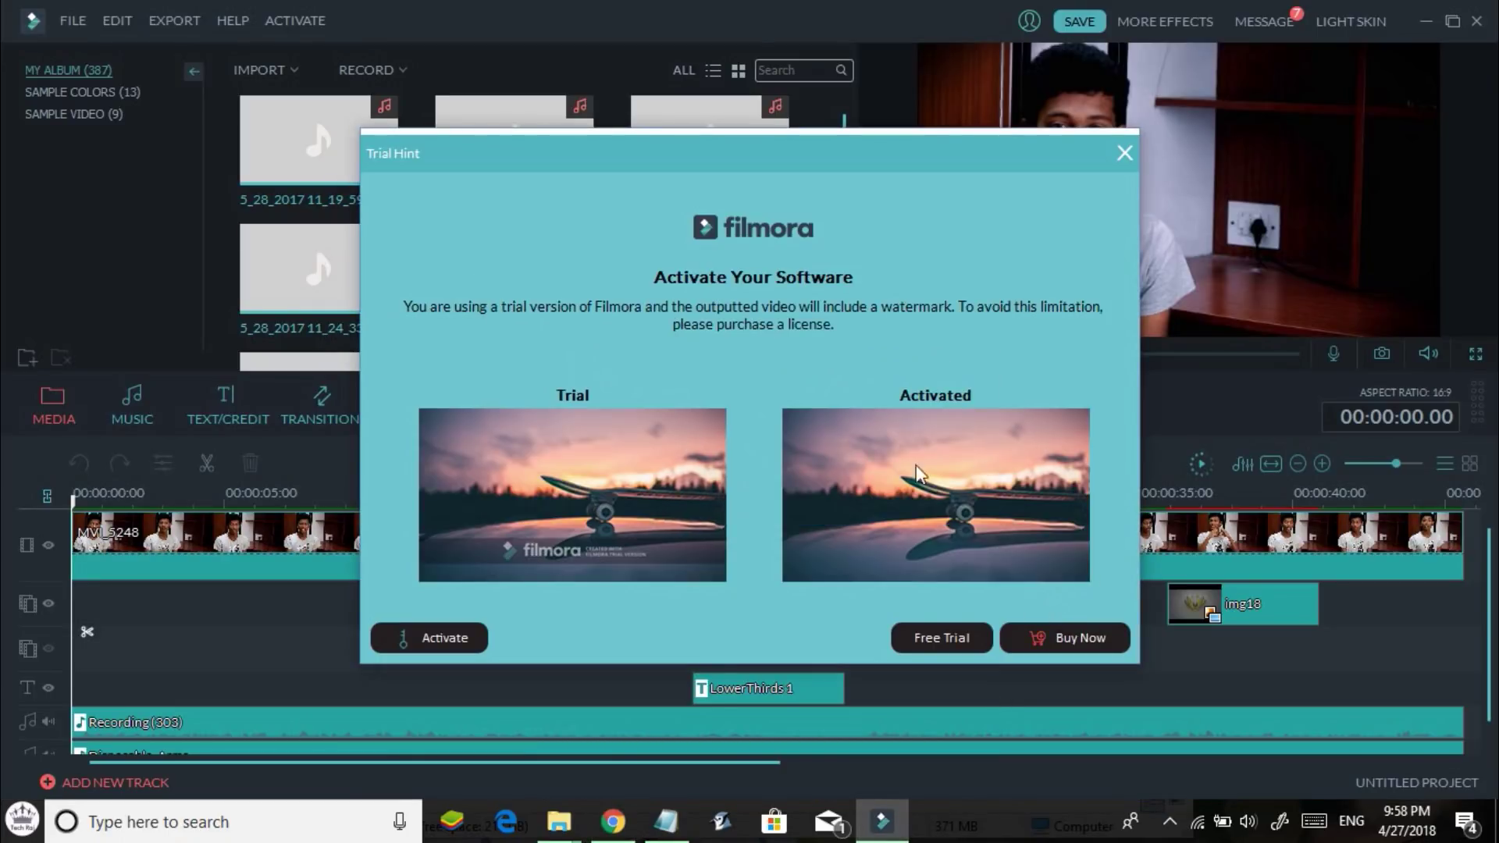